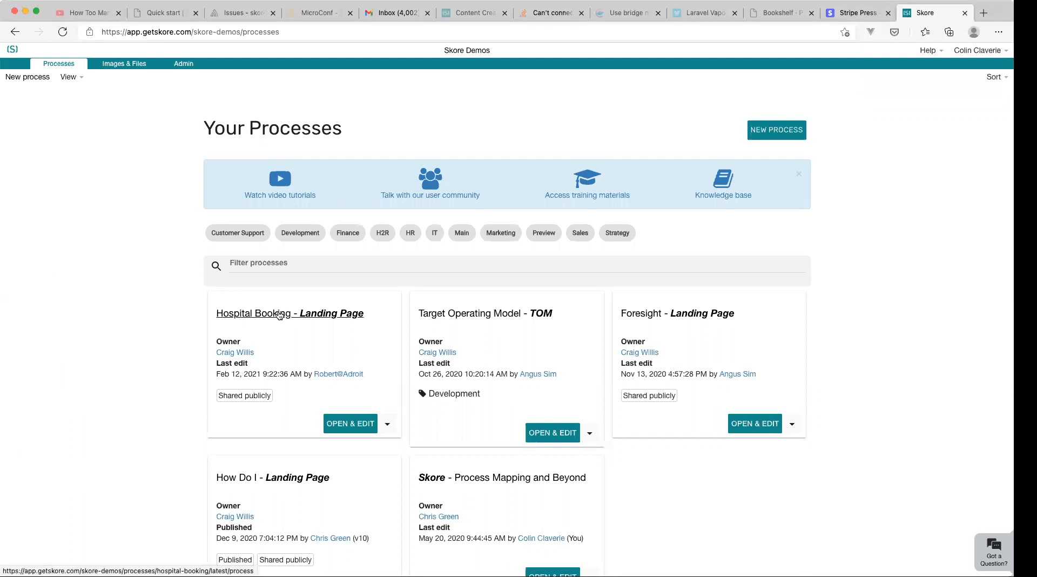
Step: View the Foresight landing page and its New feature release link, then return to the list of all processes
click(676, 313)
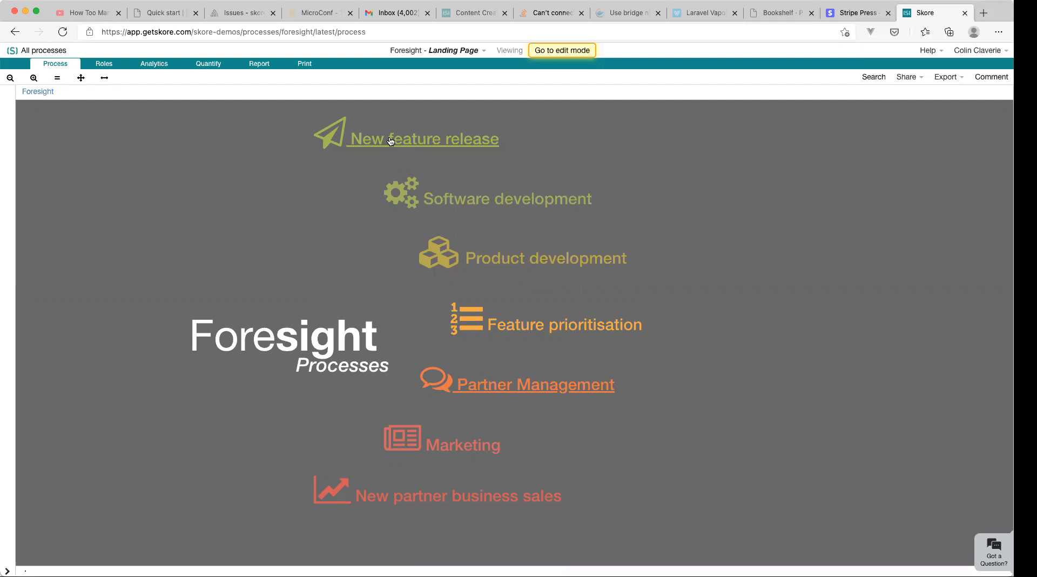
click(419, 142)
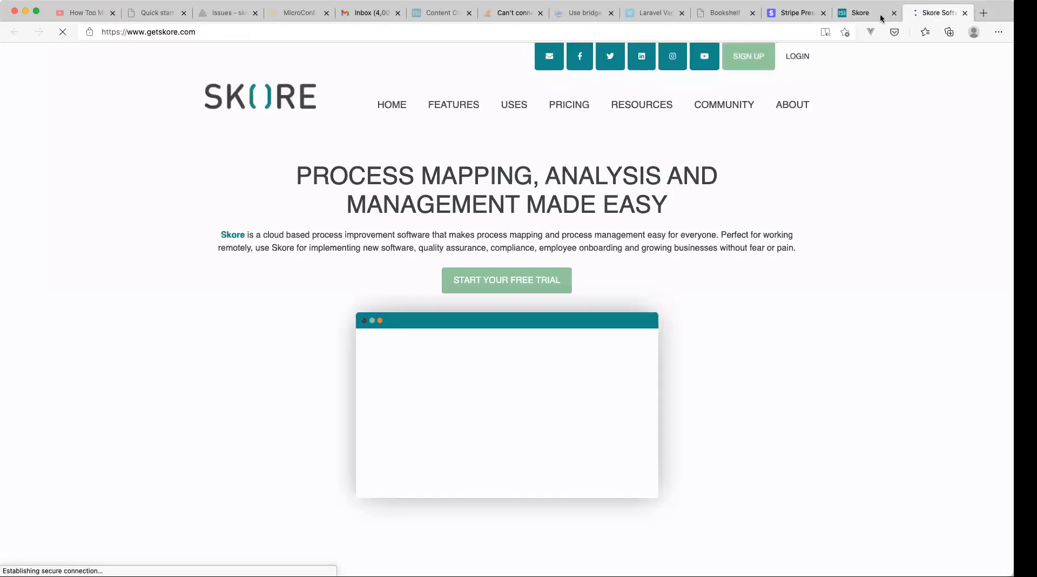
key(super+w)
click(43, 51)
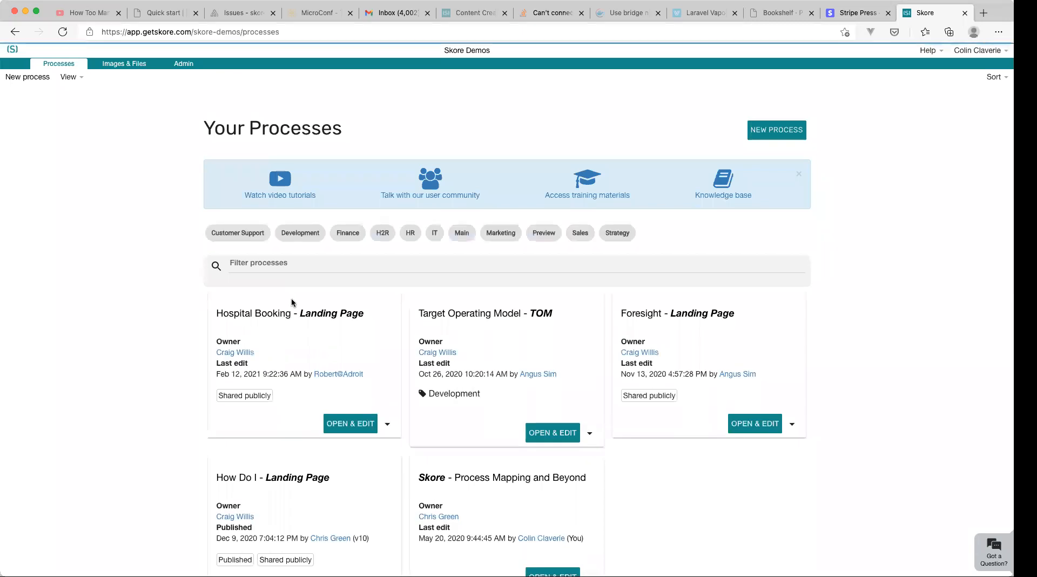
Step: View the Hospital Booking landing page in a separate tab and the How Do I landing page, then return to the process list
super+click(290, 314)
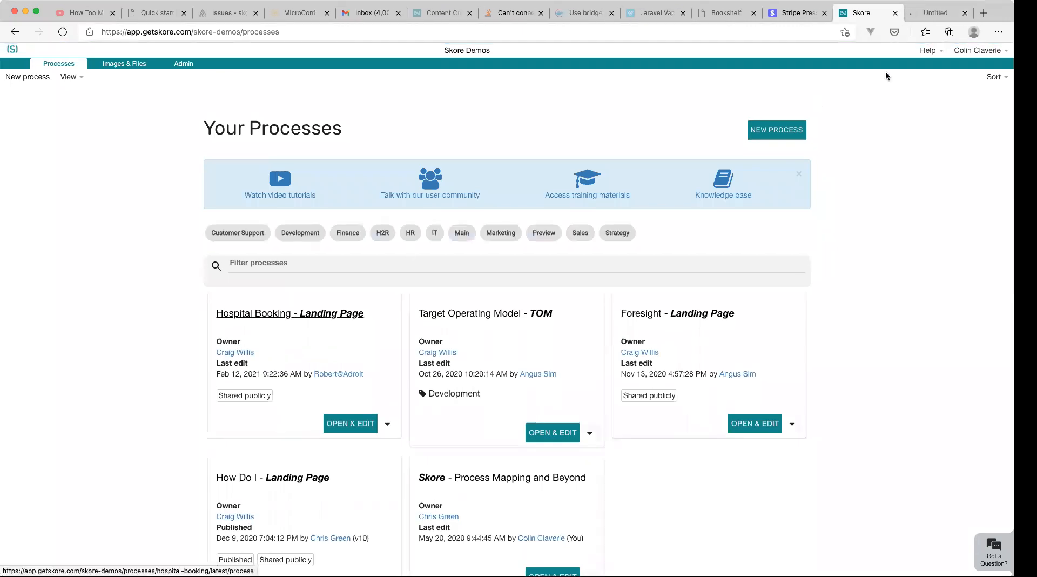
click(934, 13)
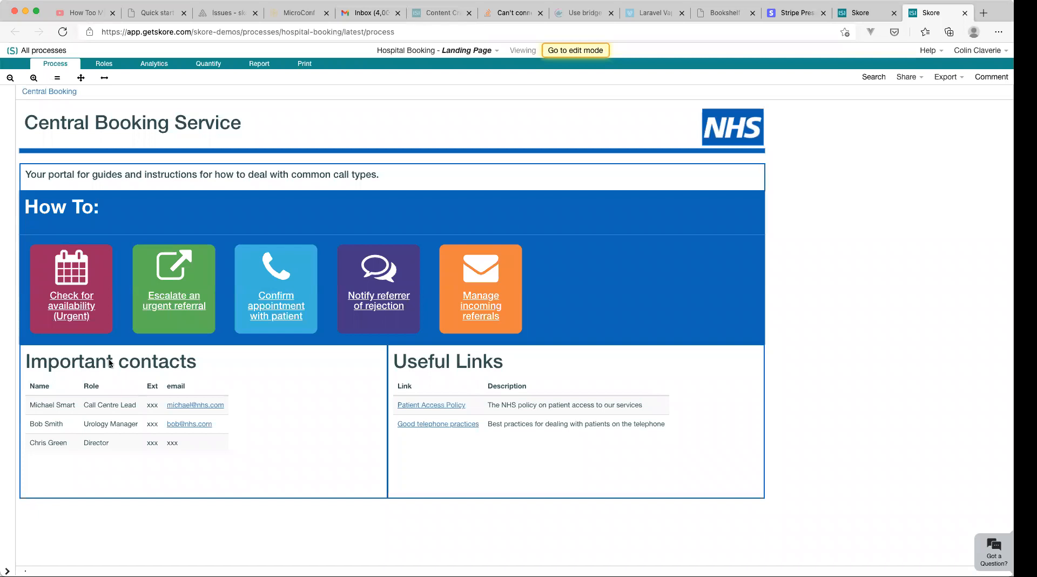
click(864, 13)
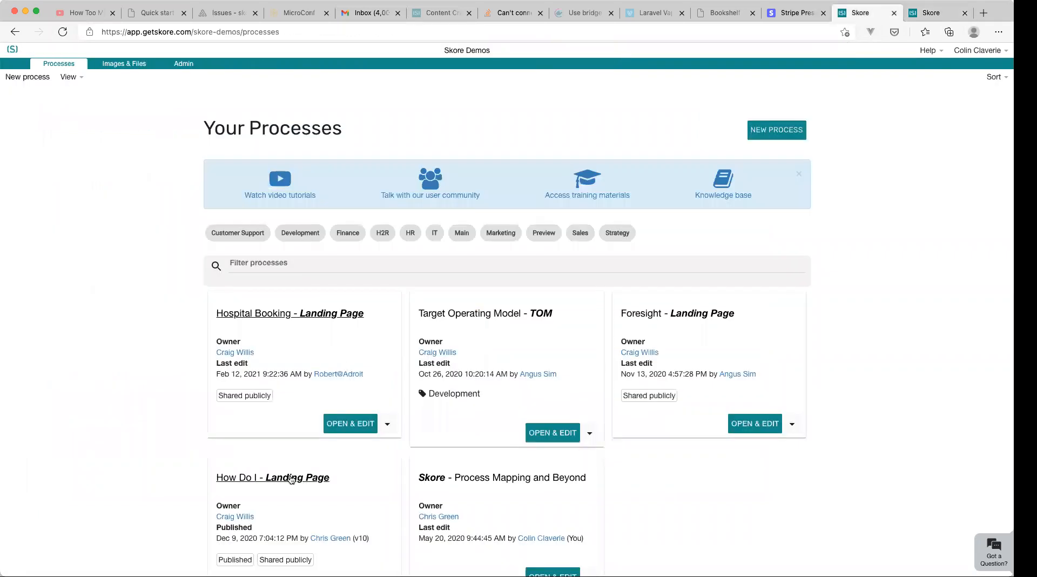
click(291, 478)
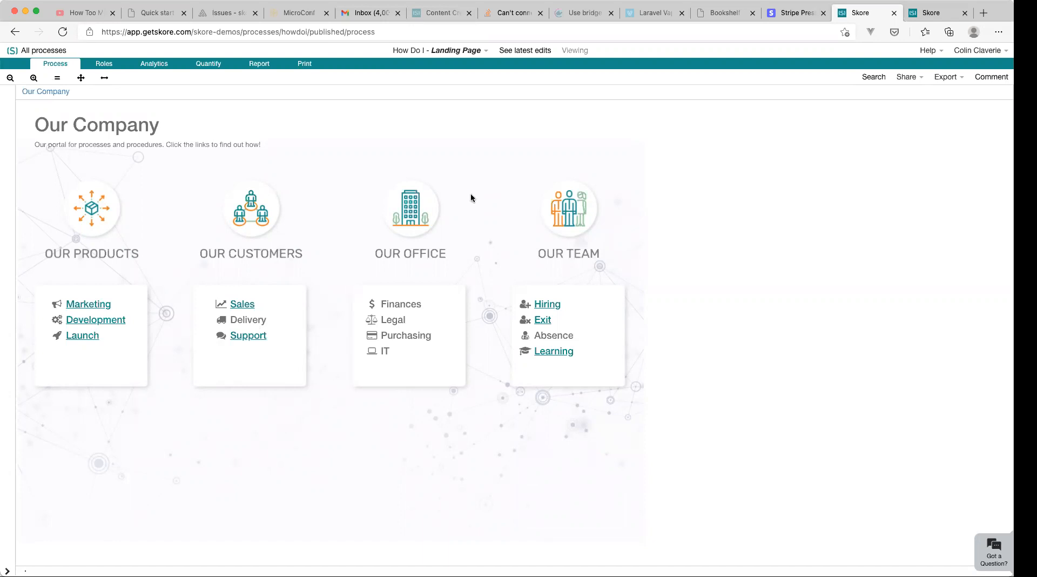
click(45, 54)
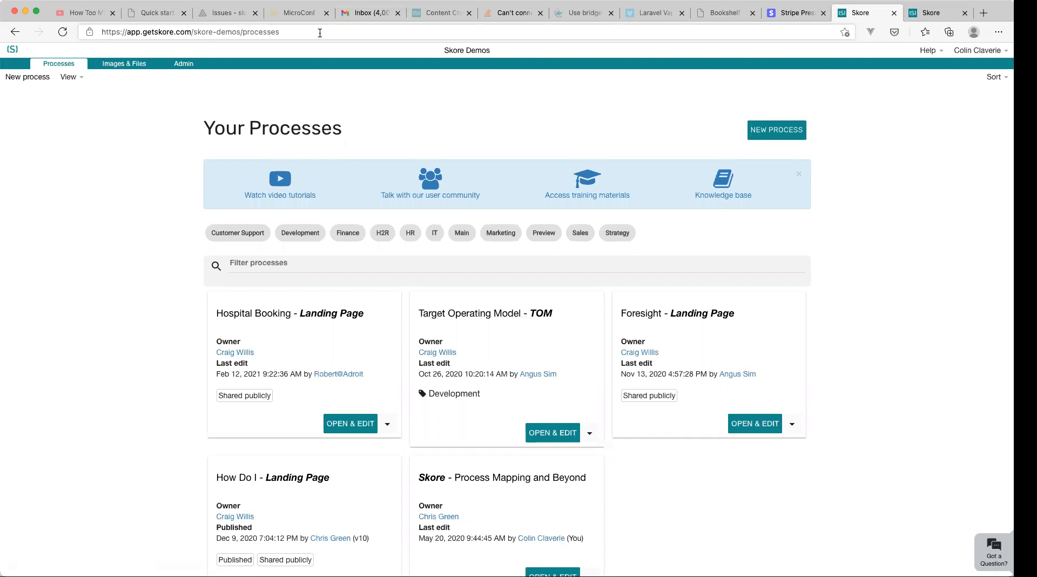
Step: Examine the web addresses of the process list and the Foresight landing page
click(295, 32)
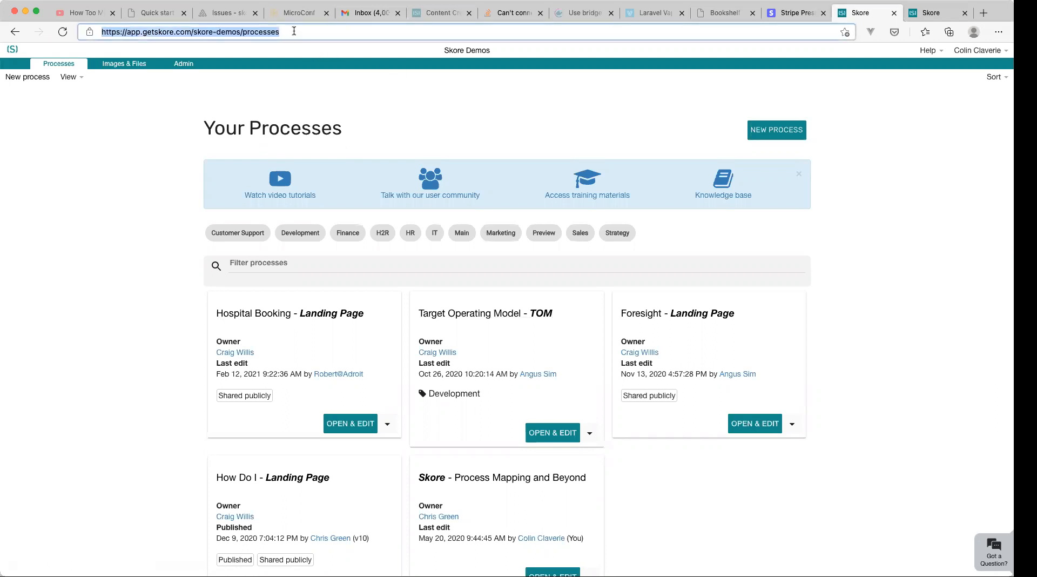
click(427, 96)
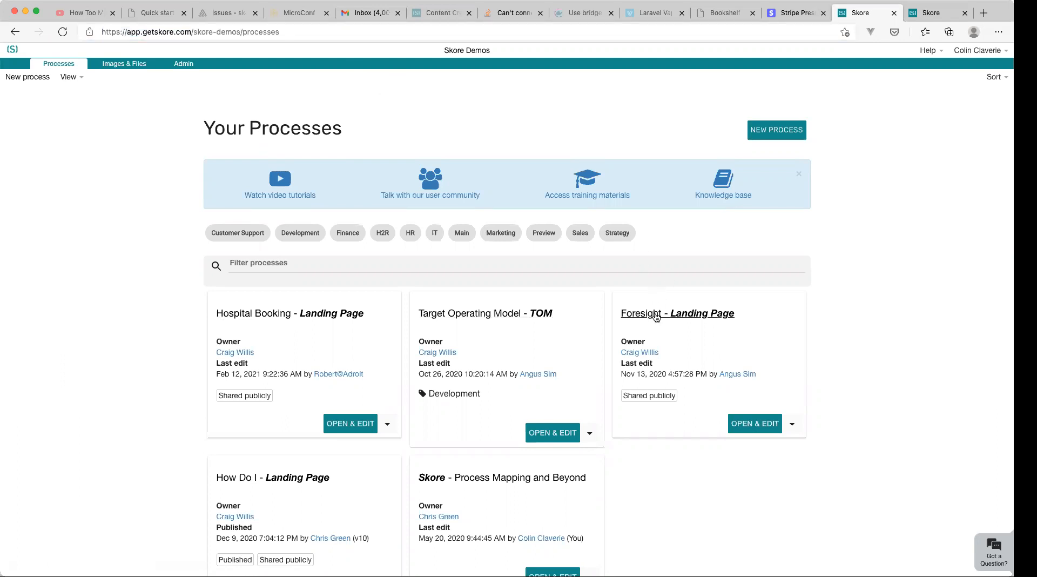
scroll(657, 315, down, 2)
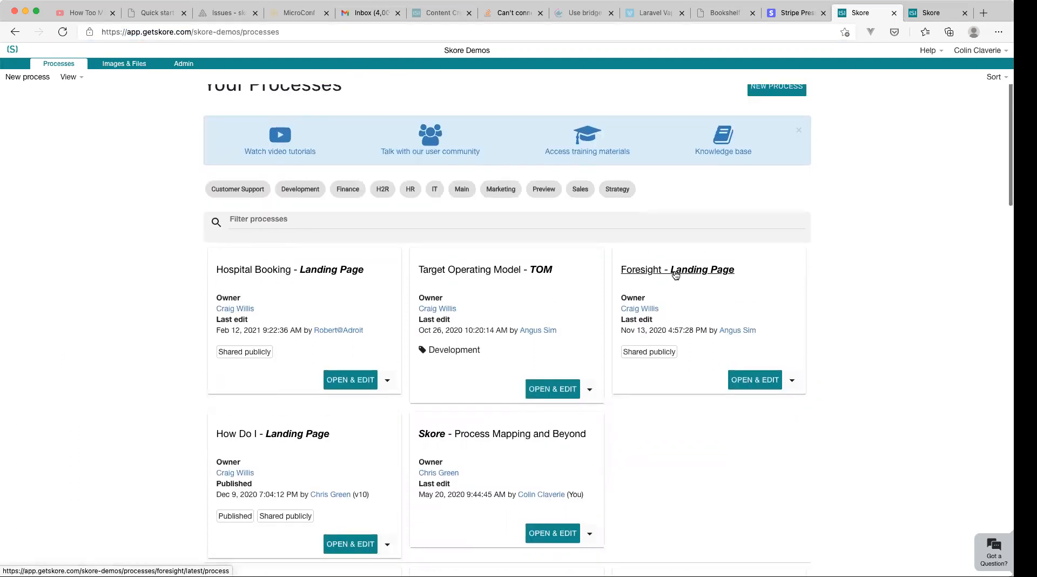
click(675, 270)
click(328, 32)
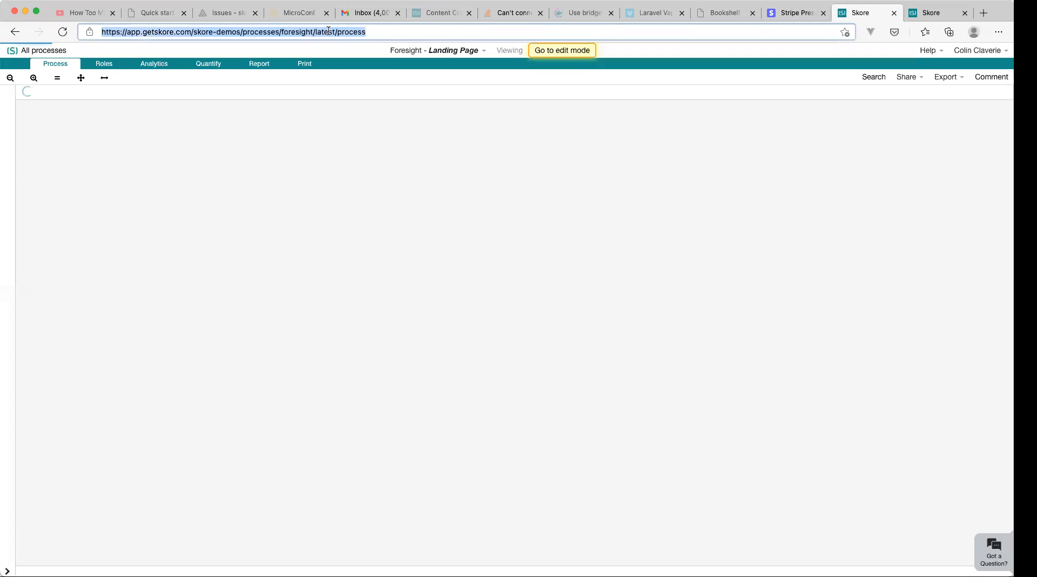
click(278, 188)
click(277, 35)
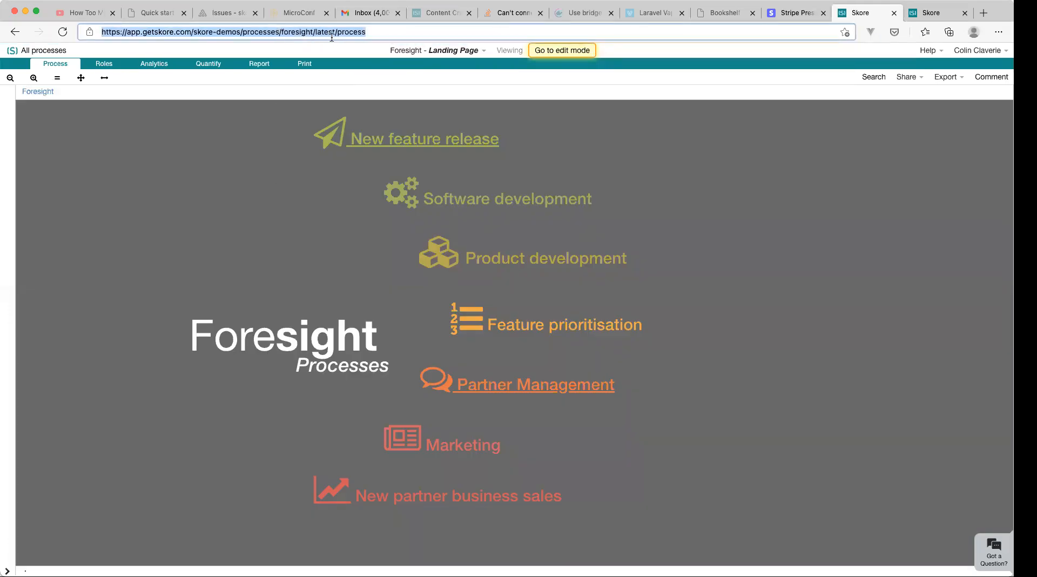
double_click(367, 36)
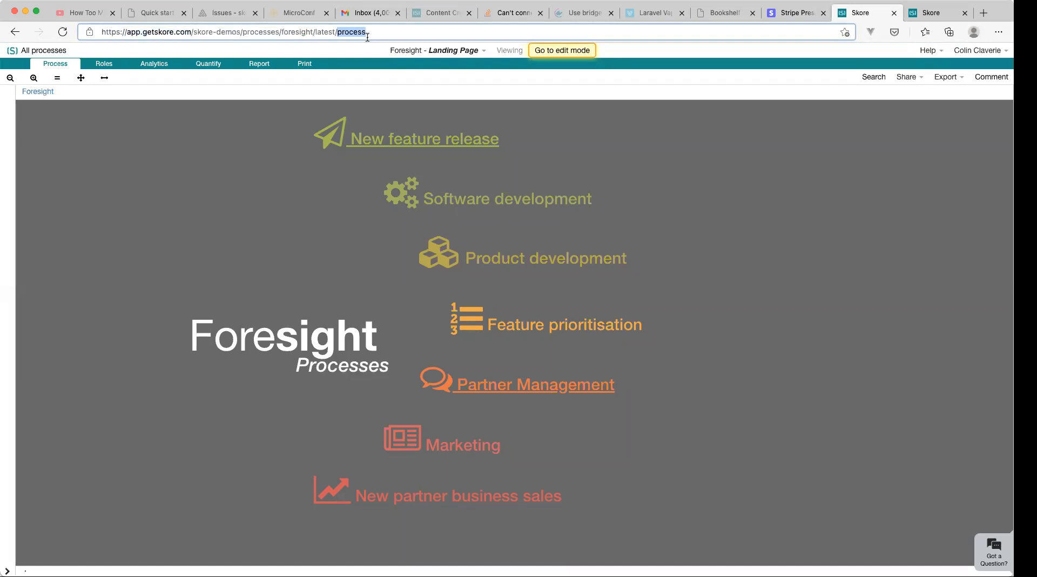
triple_click(383, 30)
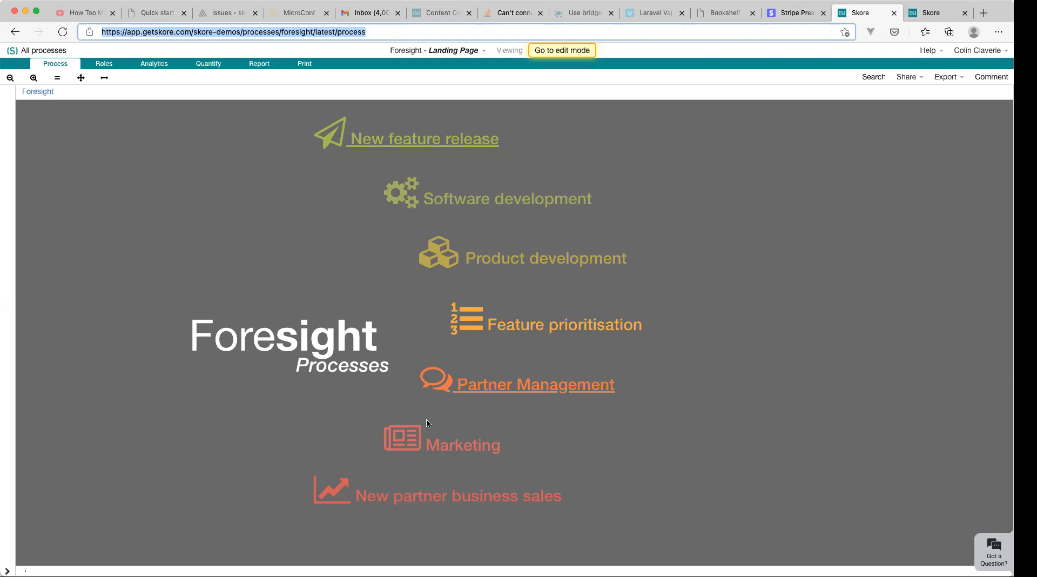
click(340, 33)
click(404, 33)
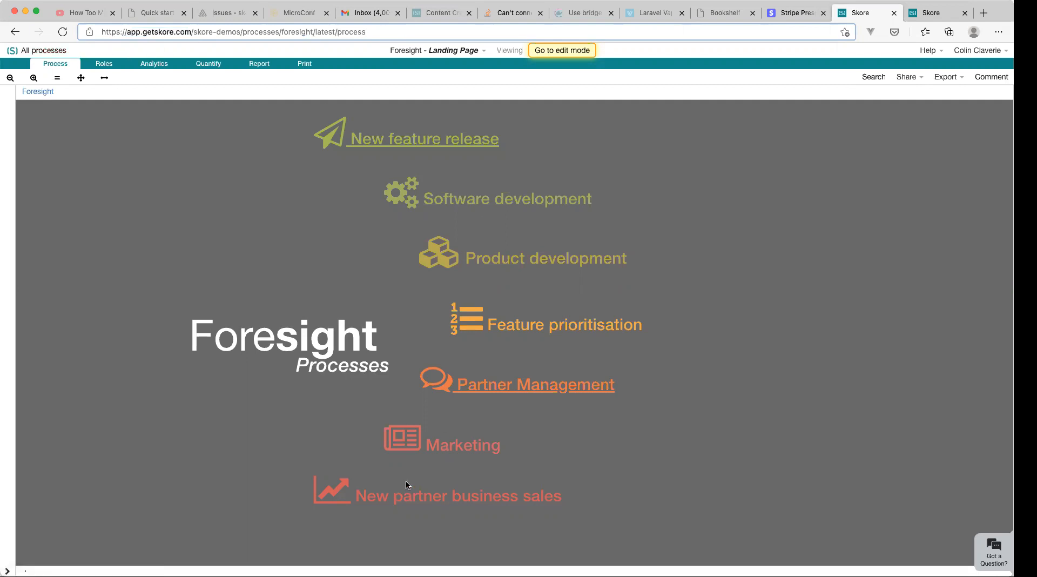
Step: Filter the process list by the presenter's first name and open the matching demo process for editing
click(50, 54)
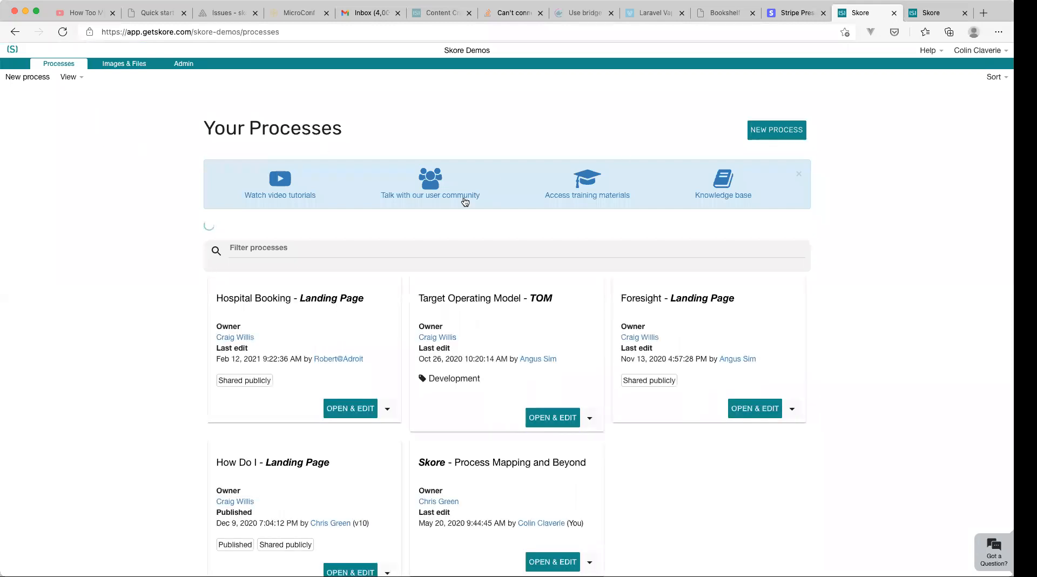
click(431, 264)
text(colin)
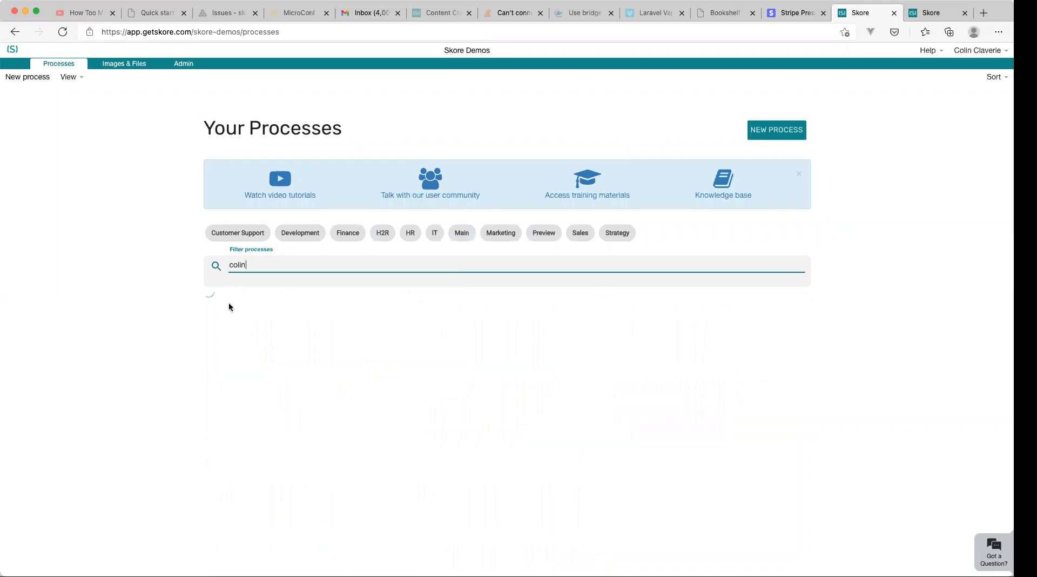
click(270, 311)
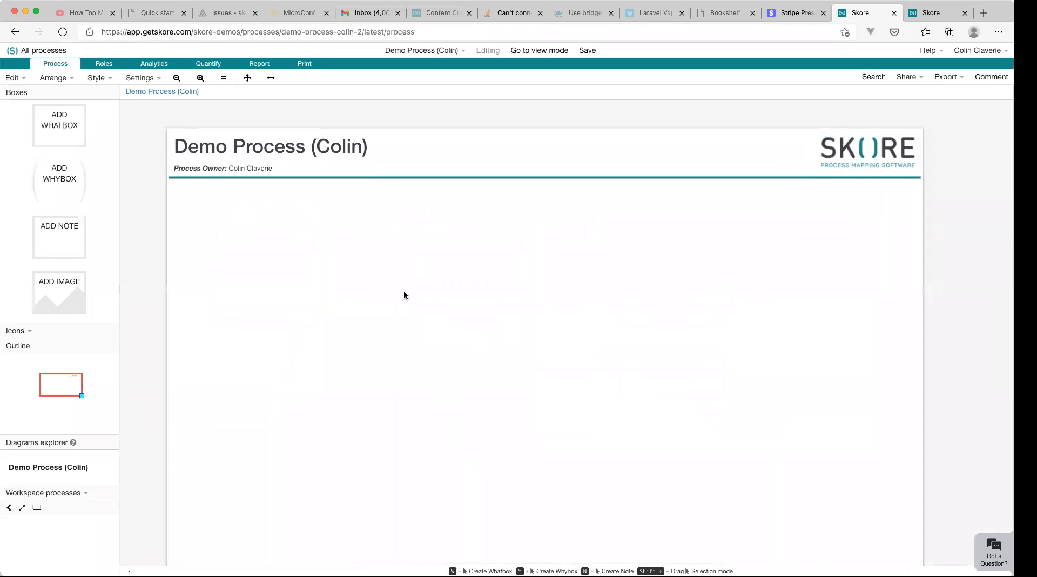
scroll(337, 295, down, 2)
scroll(337, 294, up, 2)
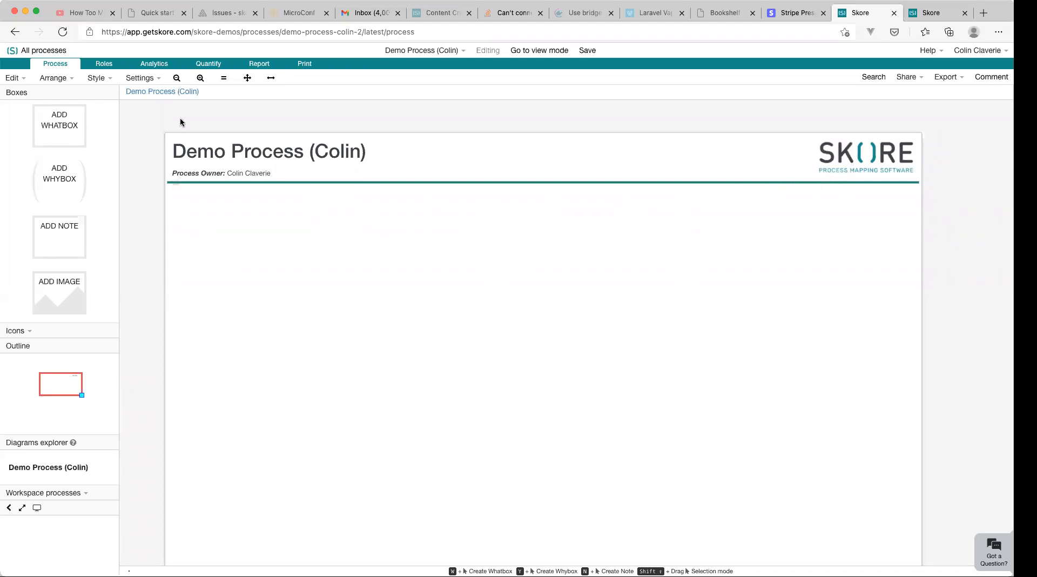
Step: Unlock all boxes and delete the header title, process owner line, divider and logo from the diagram
click(53, 78)
click(97, 78)
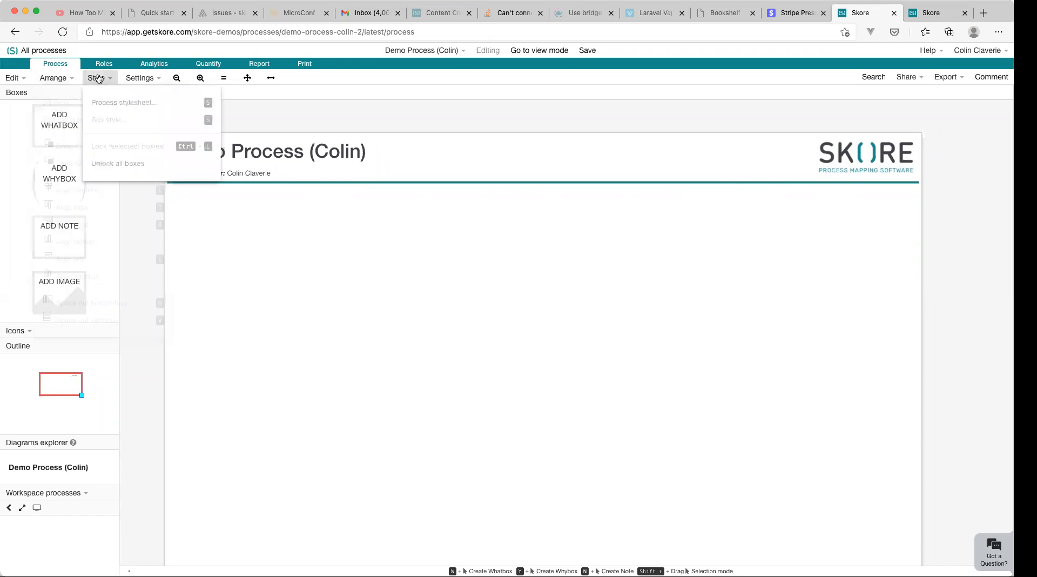
click(147, 168)
click(346, 233)
drag(896, 255, 234, 144)
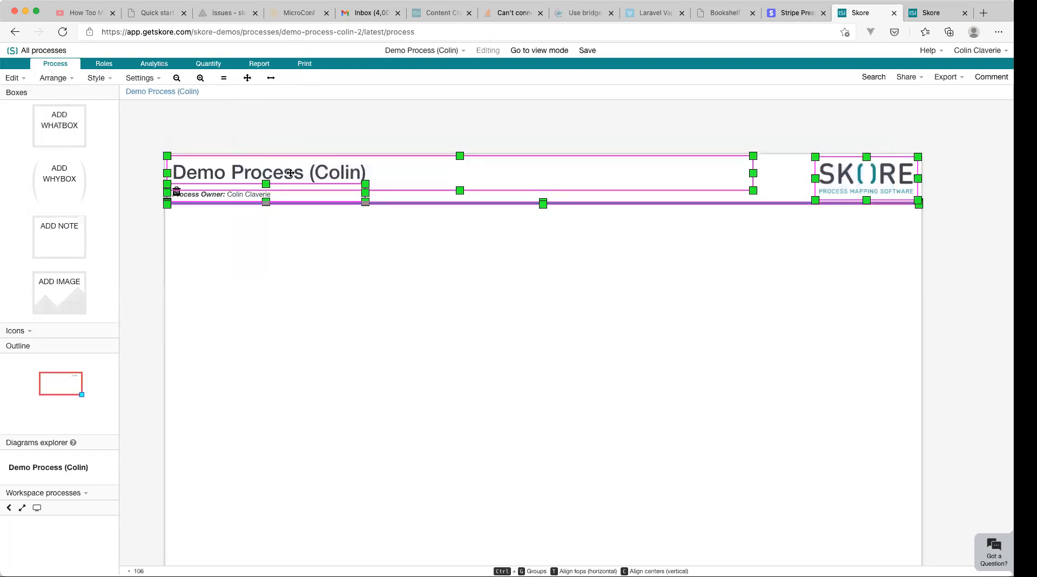
key(Delete)
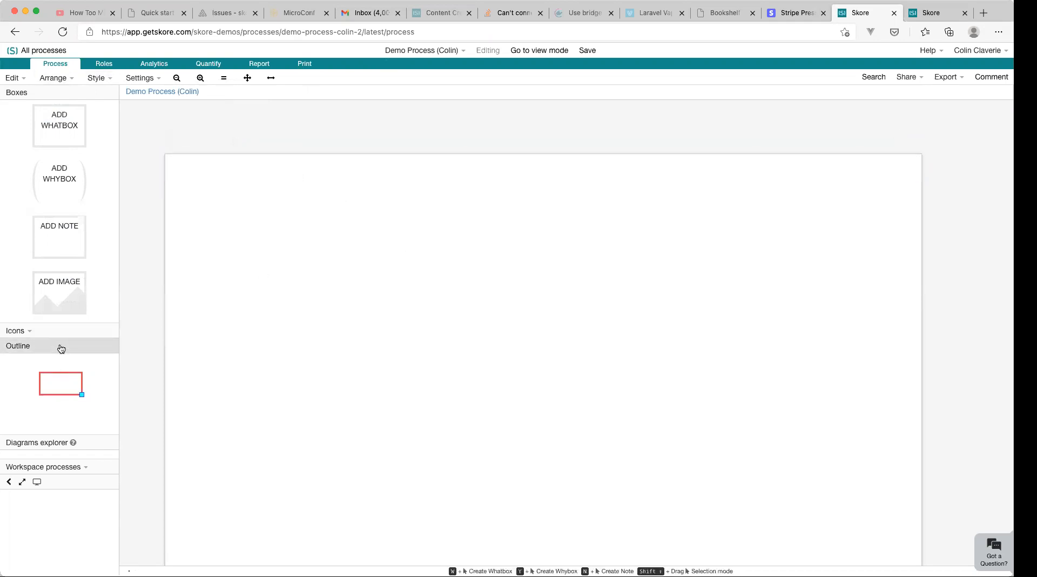
Step: Collapse the outline, show the icon library and place an anchor icon on the blank canvas
click(62, 349)
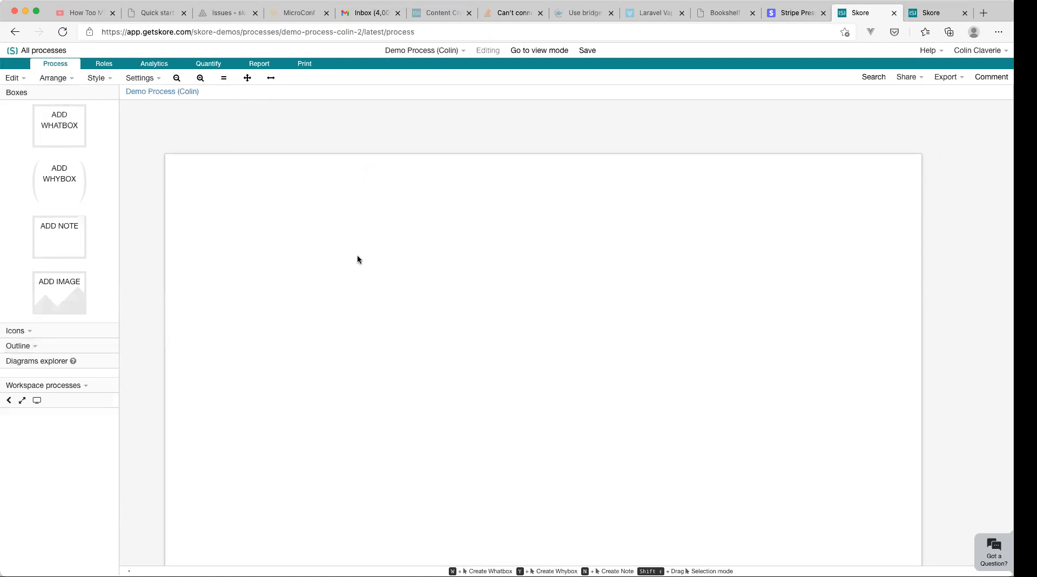
click(71, 330)
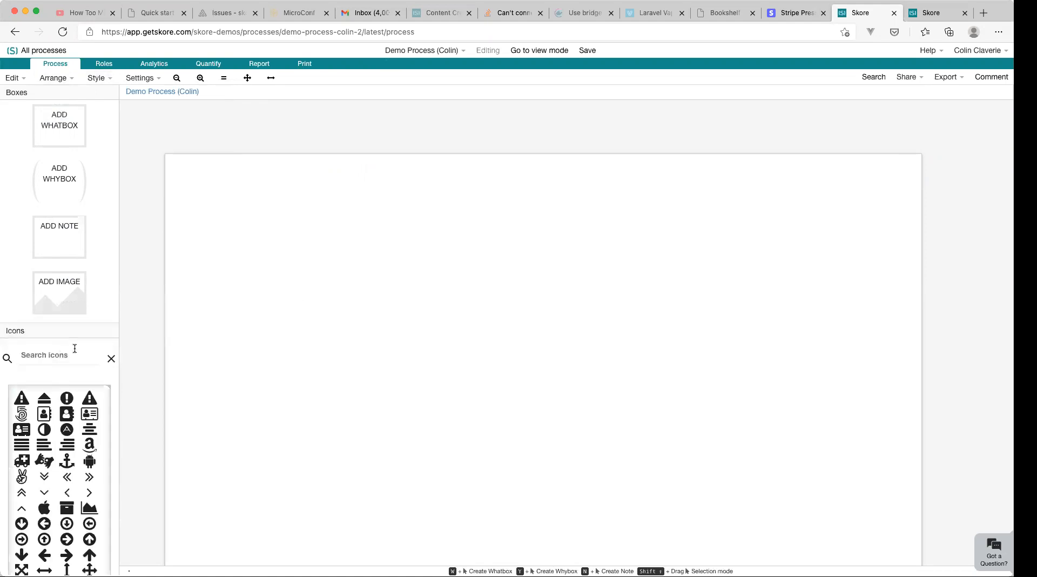
scroll(75, 348, down, 3)
drag(67, 297, 529, 235)
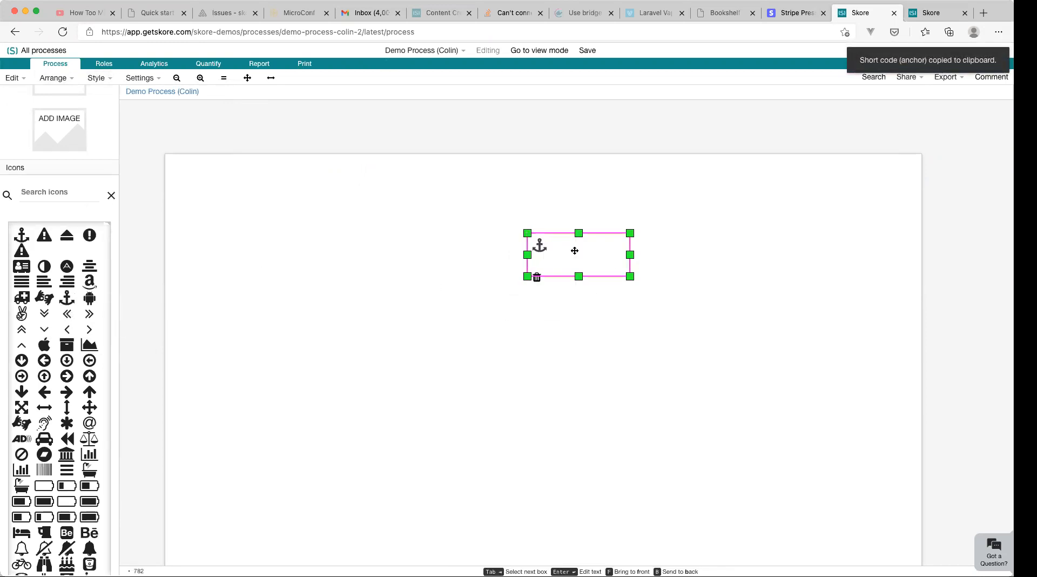
Step: Widen the anchor icon's box
mouse_move(638, 277)
mouse_down()
mouse_move(722, 276)
mouse_move(661, 259)
mouse_move(641, 266)
mouse_up()
click(676, 278)
drag(693, 294, 630, 313)
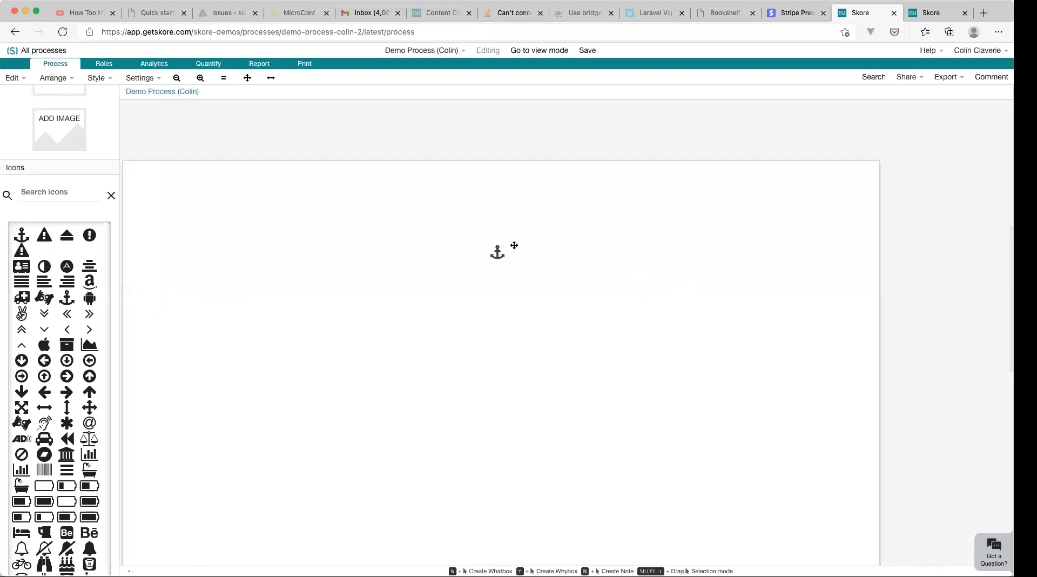
click(513, 245)
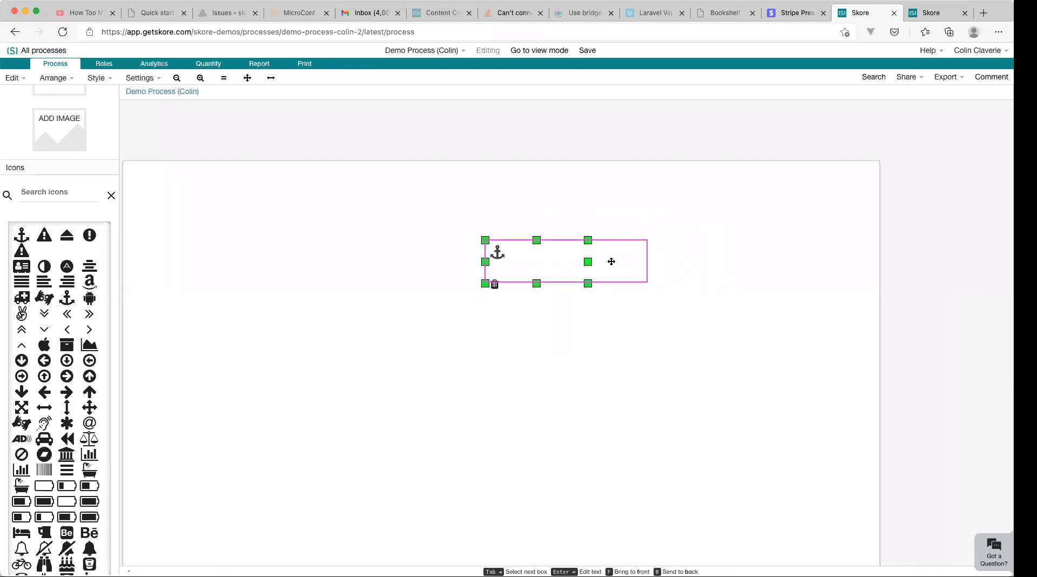
Step: Enlarge the anchor icon by raising the size modifier in its Markdown code
double_click(607, 260)
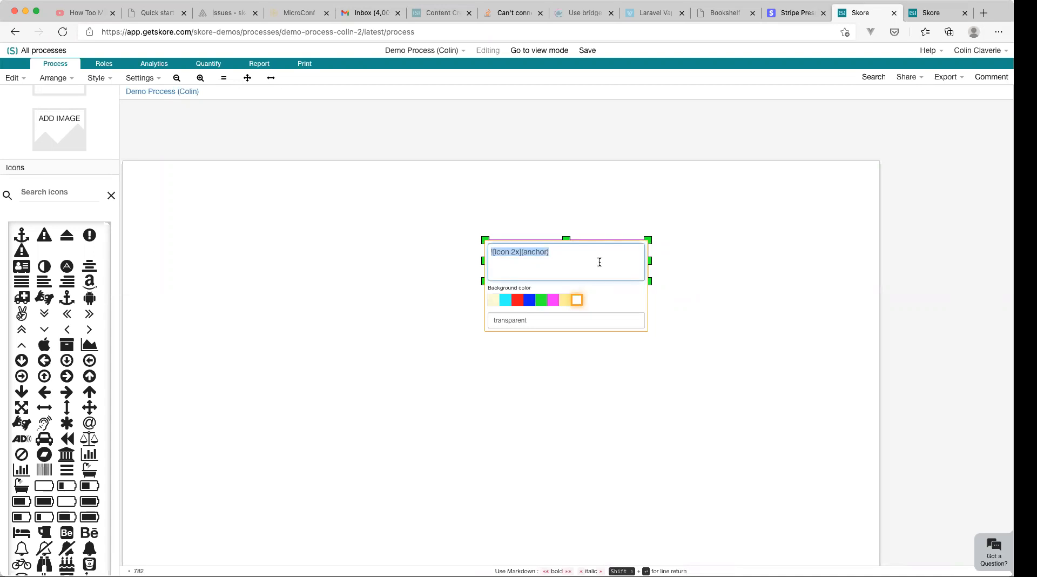
key(Left)
key(alt+shift+Right)
key(Right)
key(Right)
key(alt+shift+Right)
key(Right)
click(694, 263)
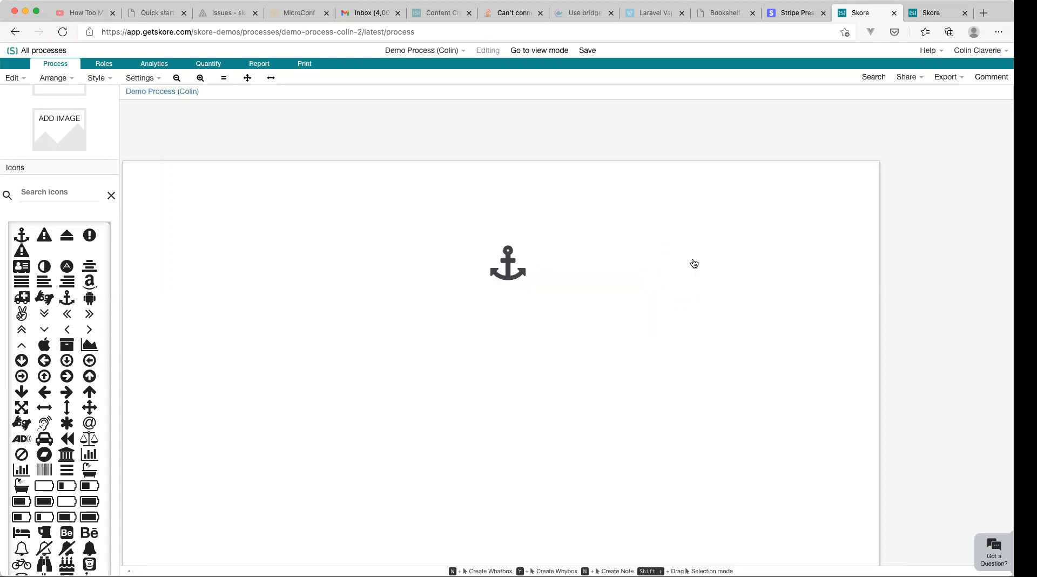
Step: Remove the size modifier from the anchor icon's Markdown code
double_click(539, 254)
click(519, 251)
key(BackSpace)
key(BackSpace)
key(BackSpace)
click(406, 260)
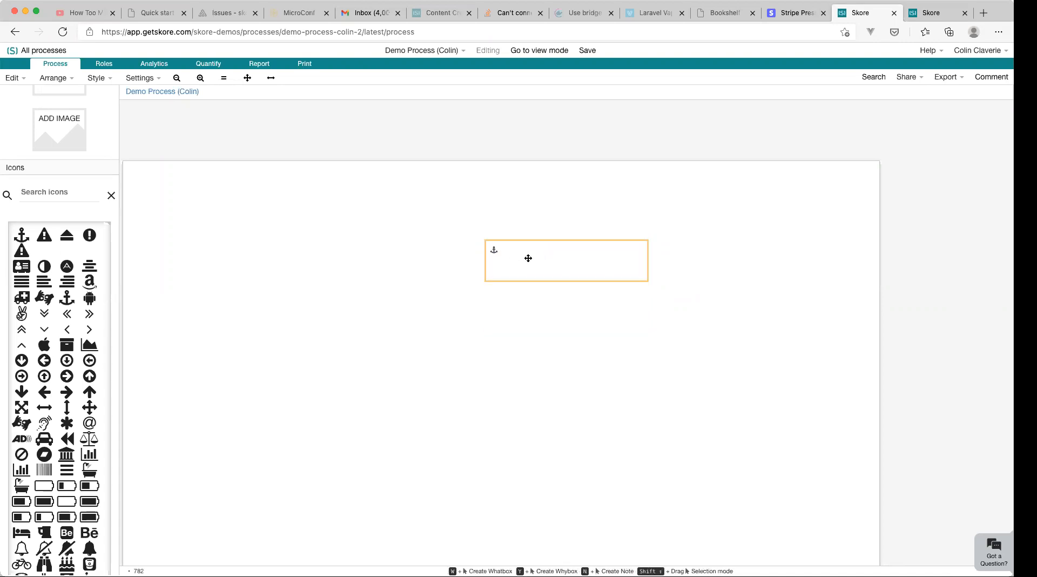
Step: Format the anchor icon as a second-level heading by putting "## " in front of its code
double_click(528, 258)
key(Left)
text(##)
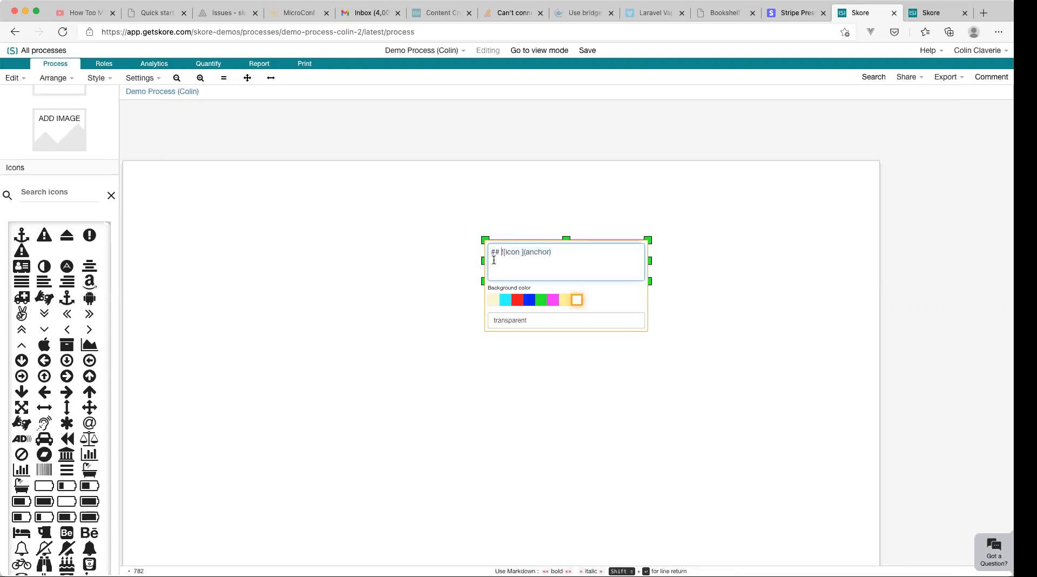
drag(500, 252, 492, 252)
click(616, 197)
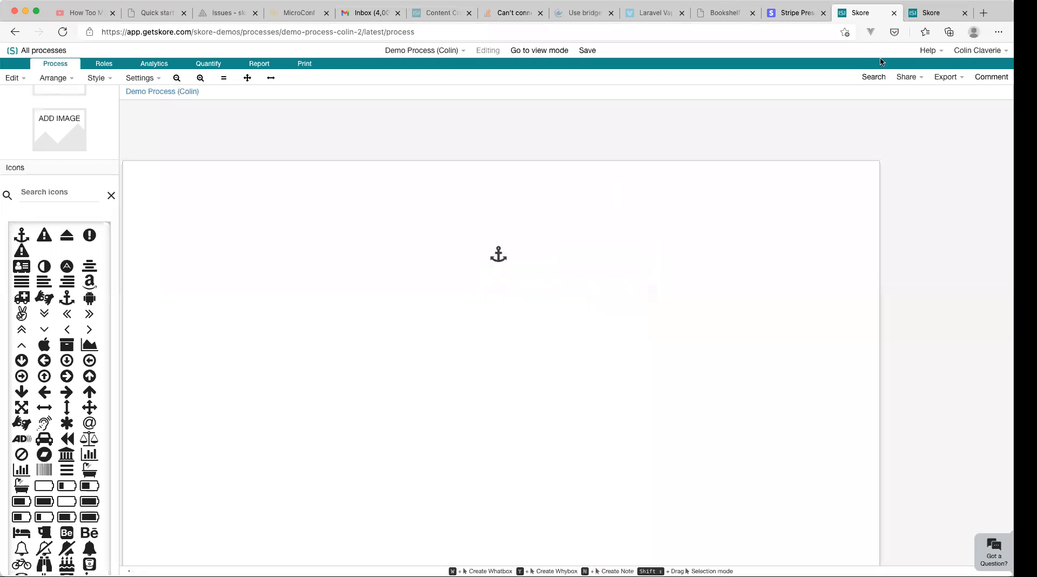
Step: Open the text formatting help for the Markdown syntax
click(928, 50)
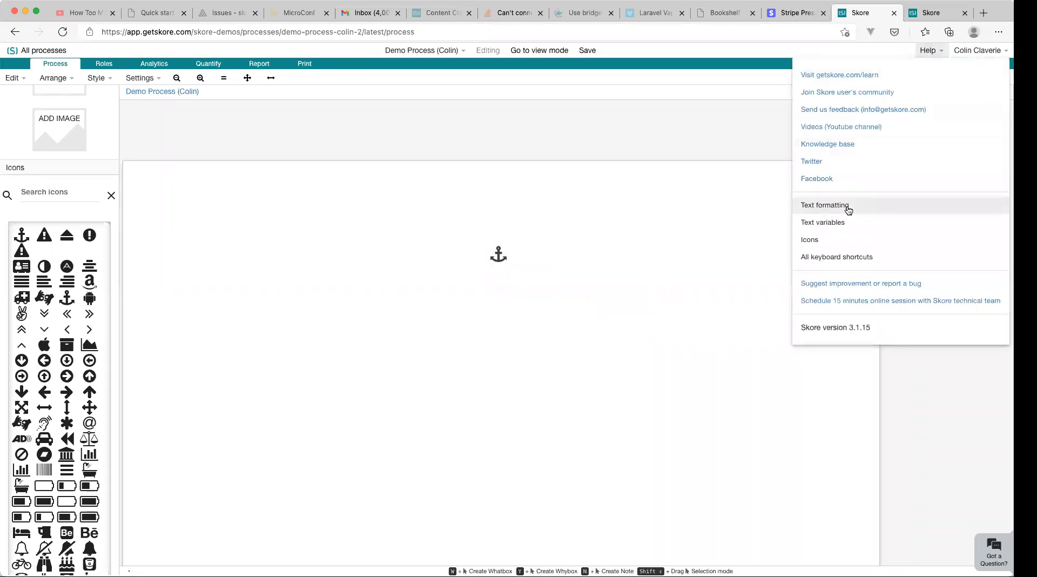
click(847, 209)
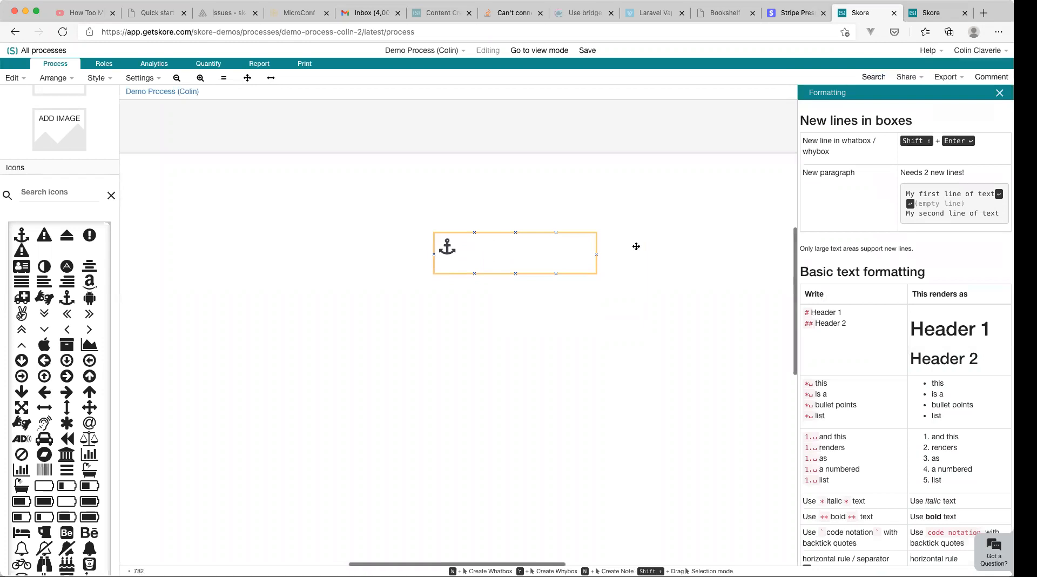
Step: Change the anchor note to a first-level heading and add the text "Manage Shipping" after the icon
scroll(829, 440, down, 5)
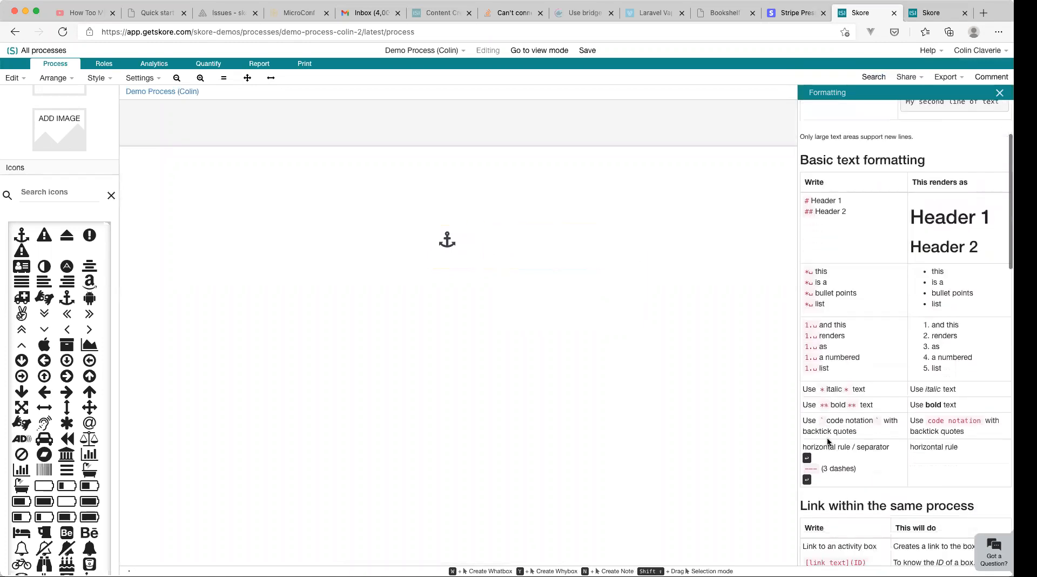
double_click(519, 240)
key(Left)
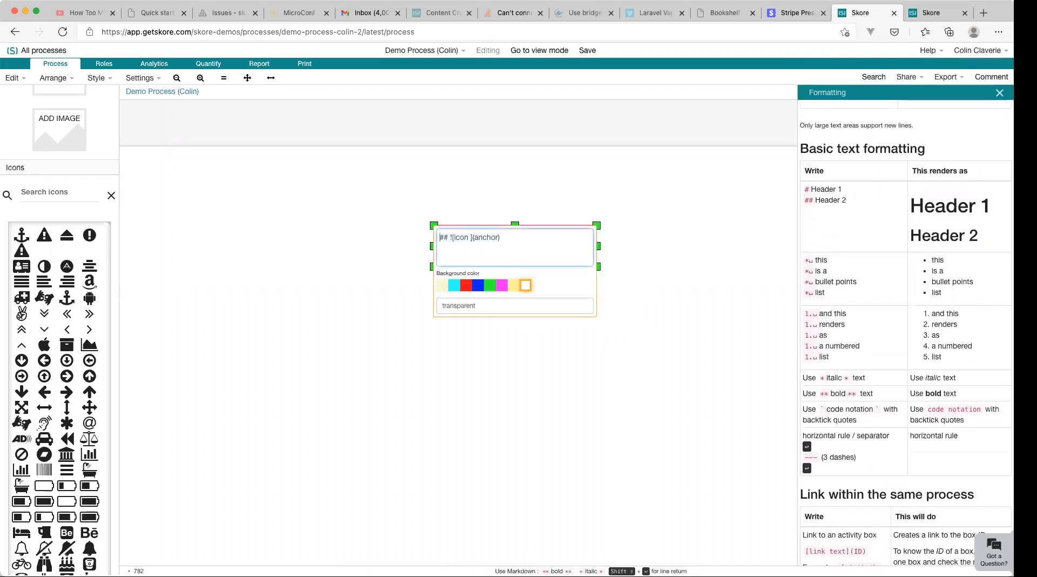
key(Delete)
text(Manage)
key(alt+shift+Right)
text(Shipping)
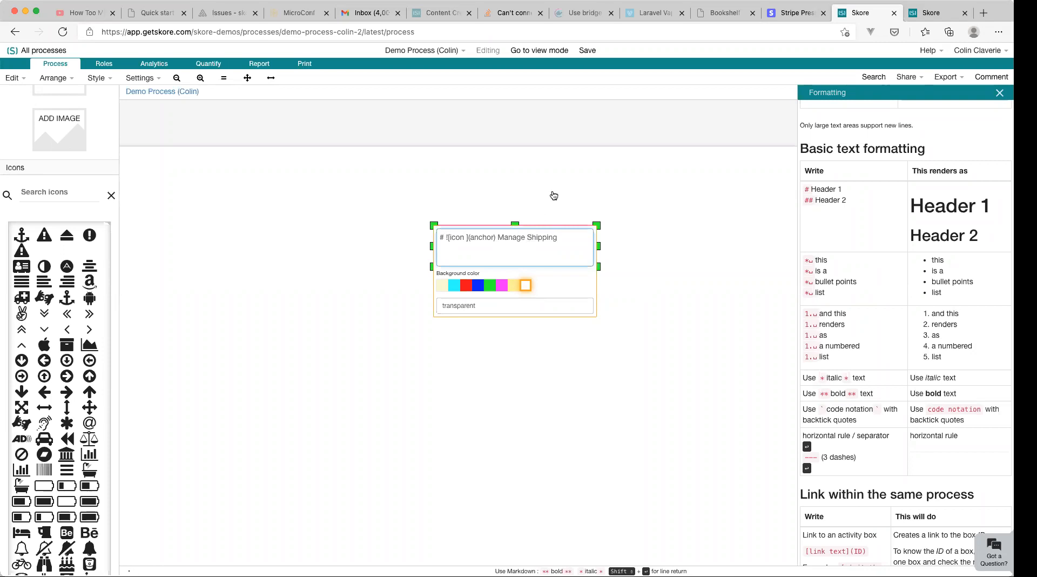
click(554, 195)
Step: Widen the anchor note so the Manage Shipping heading fits on one line, and shift it slightly up and left
click(570, 250)
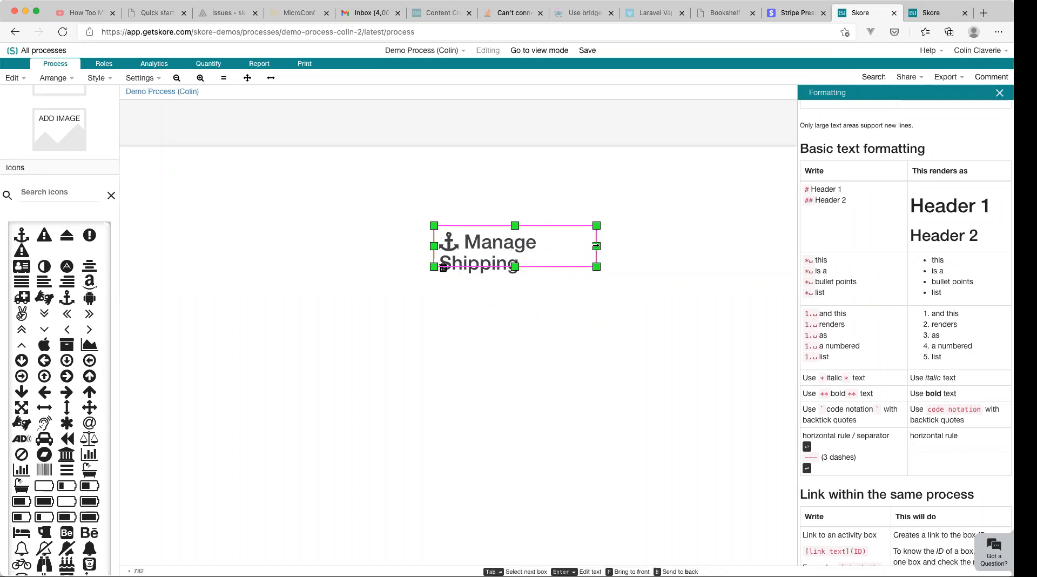
drag(603, 250, 696, 246)
mouse_move(597, 247)
mouse_down()
mouse_move(596, 233)
mouse_move(587, 238)
mouse_up()
click(537, 329)
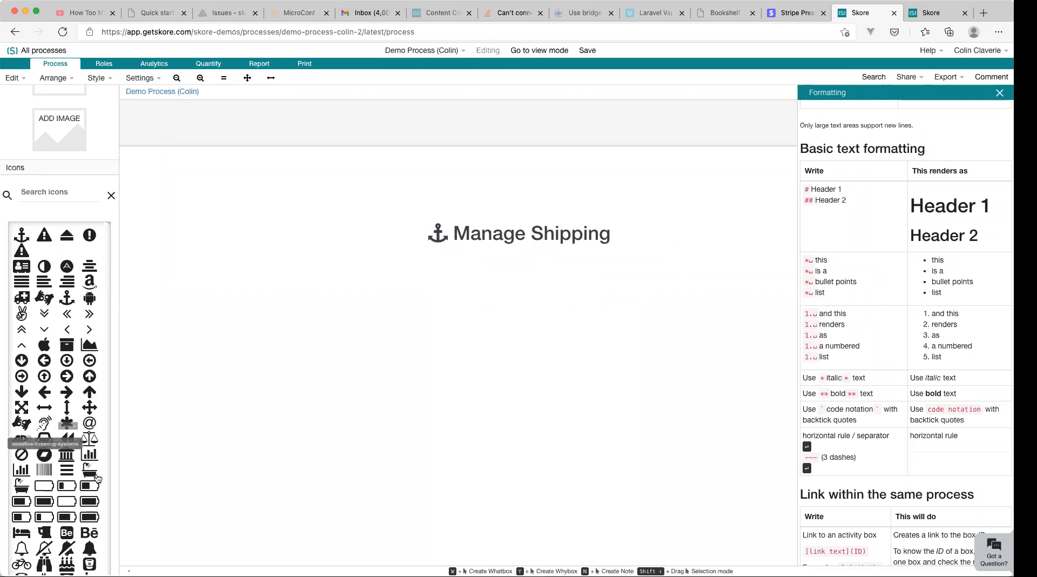
Step: Make the word "Shipping" bold in the anchor heading by surrounding it with "**"
scroll(76, 478, down, 3)
scroll(75, 479, down, 3)
click(553, 233)
click(551, 232)
click(487, 228)
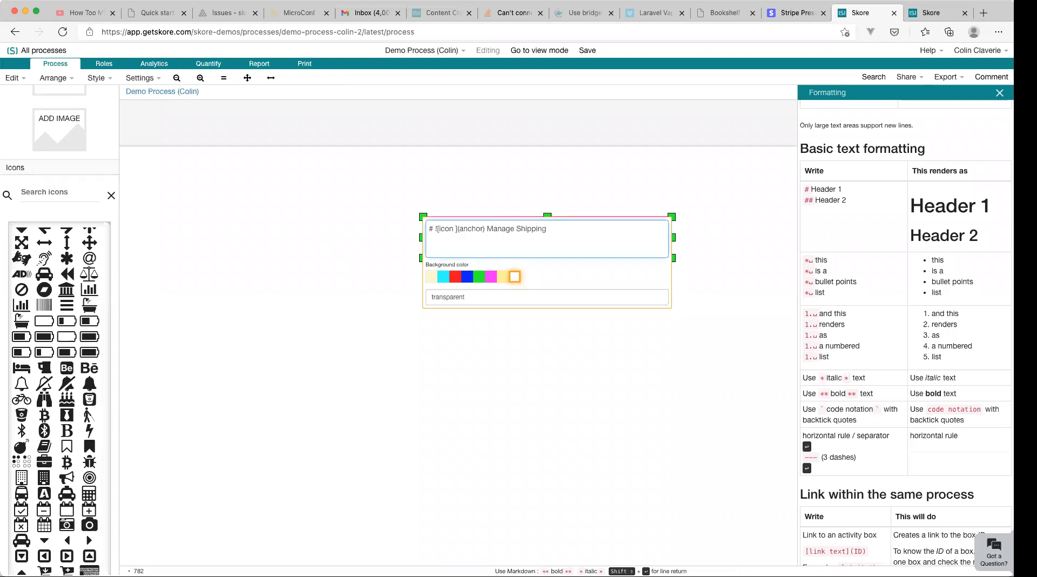
text(**)
scroll(835, 370, down, 1)
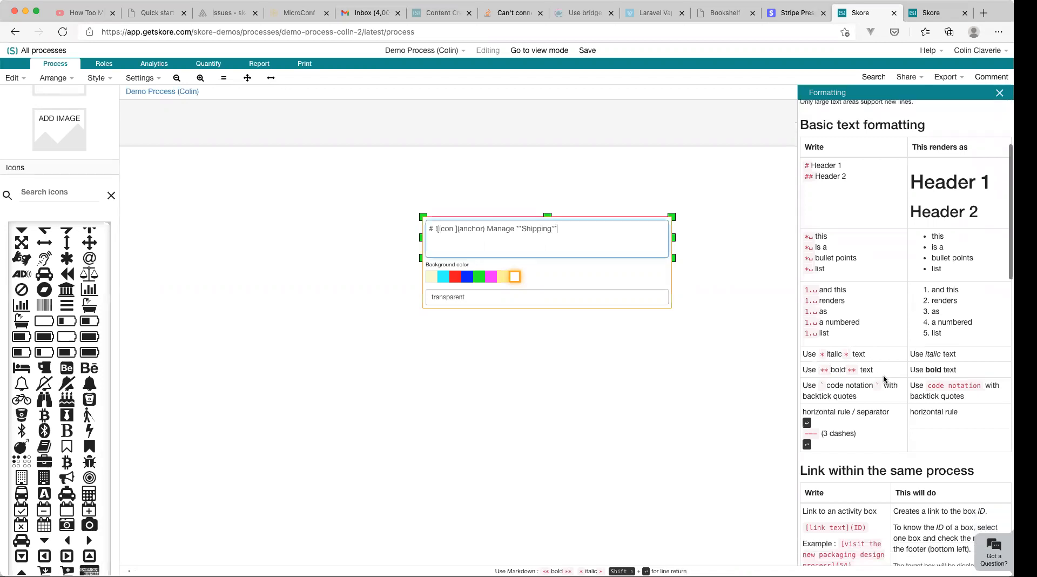
click(574, 234)
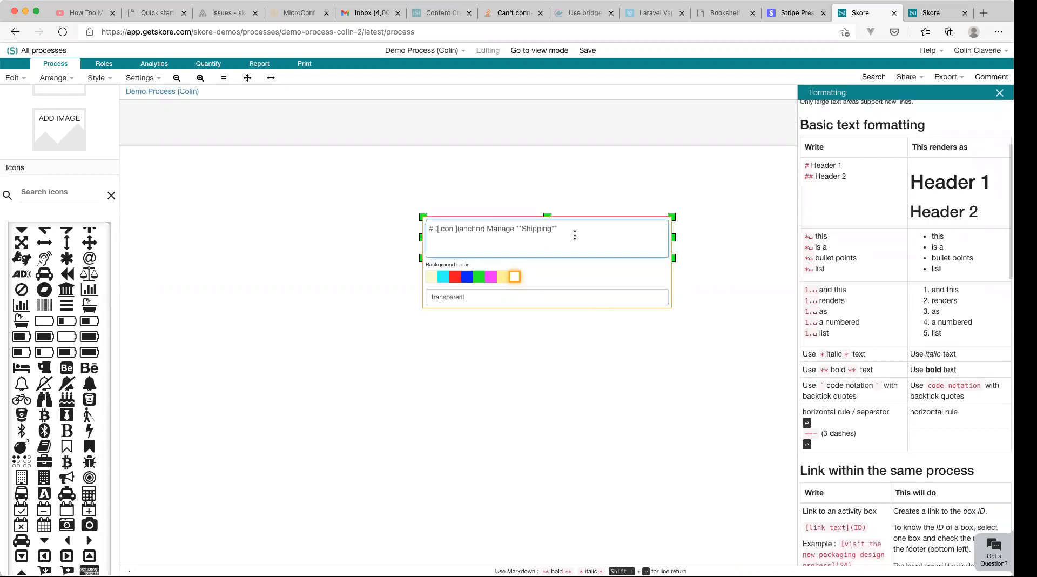
click(585, 178)
Step: Add a bolt icon below the Manage Shipping heading and append the text "Manage **Elecricity**" to its code
click(582, 238)
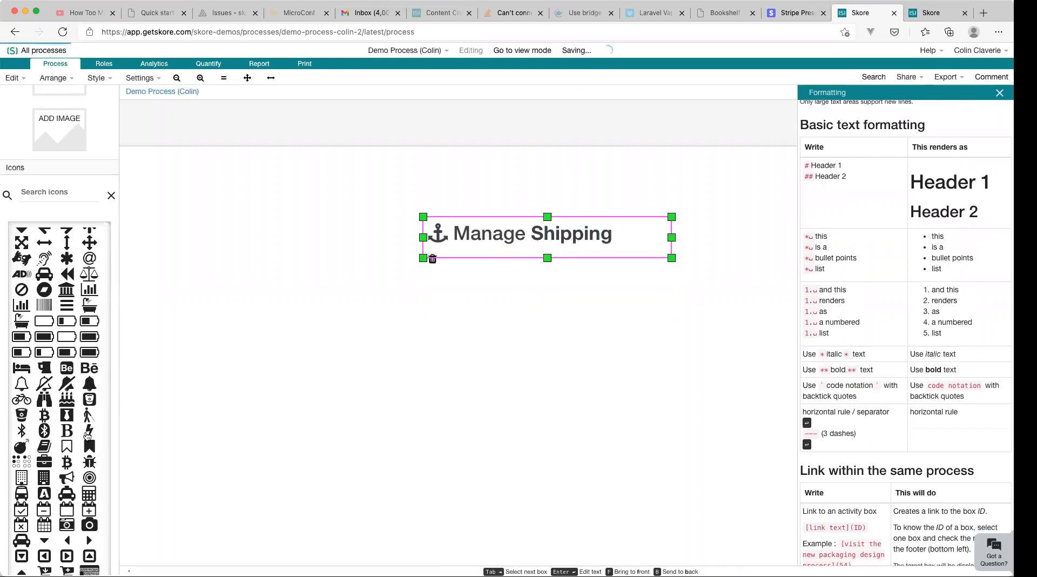
drag(89, 431, 509, 326)
double_click(464, 325)
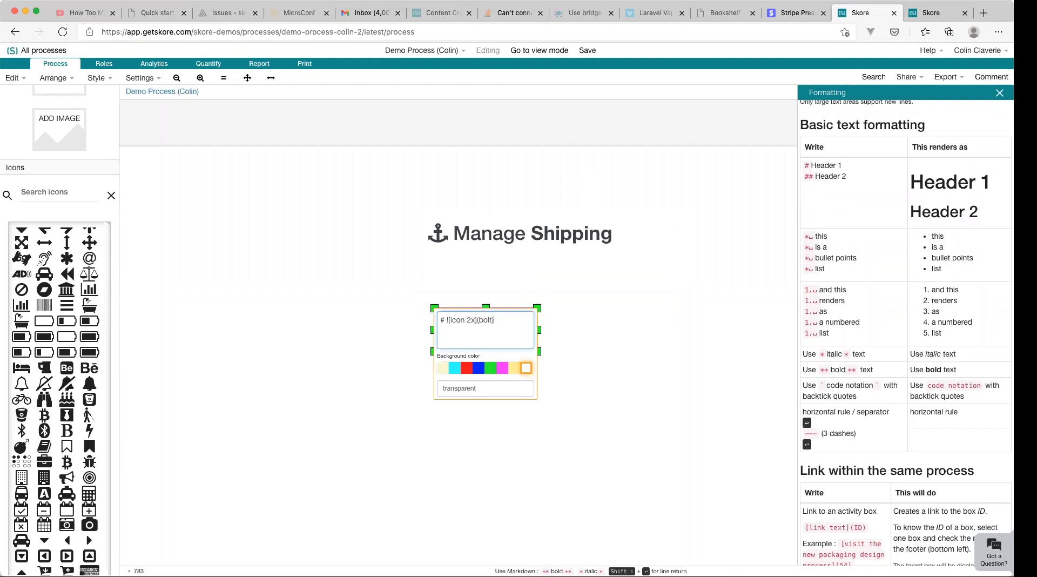
text(Manage **Elecricity)
key(shift+alt+Left)
key(Left)
text(**)
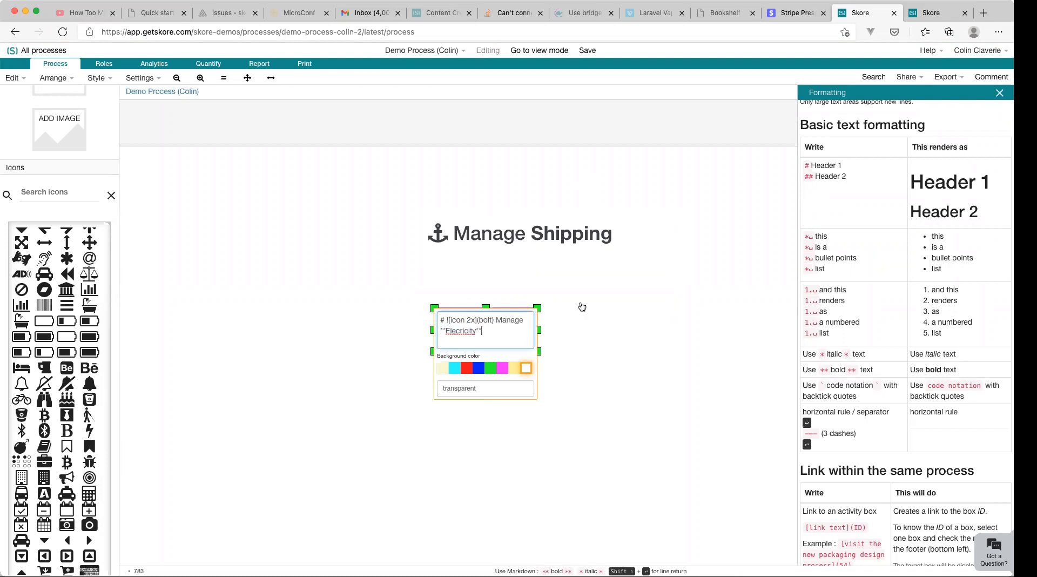
Step: Widen the bolt note to fit its heading on one line and align it beneath the Manage Shipping note
click(538, 329)
click(529, 333)
drag(541, 330, 686, 329)
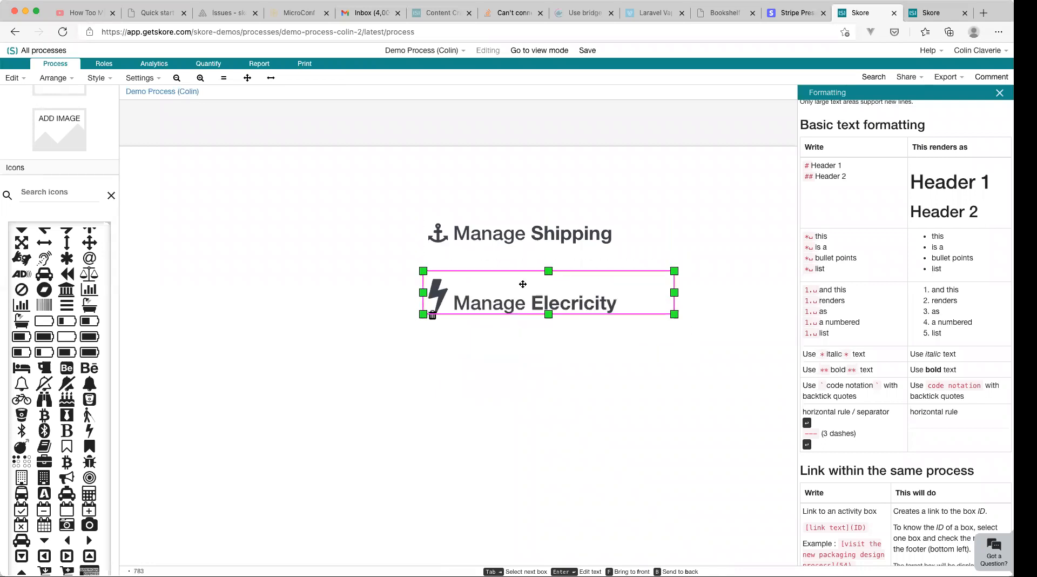
Step: Remove the 2x size modifier from the bolt icon's code and move its note slightly closer to Manage Shipping
double_click(470, 287)
click(474, 281)
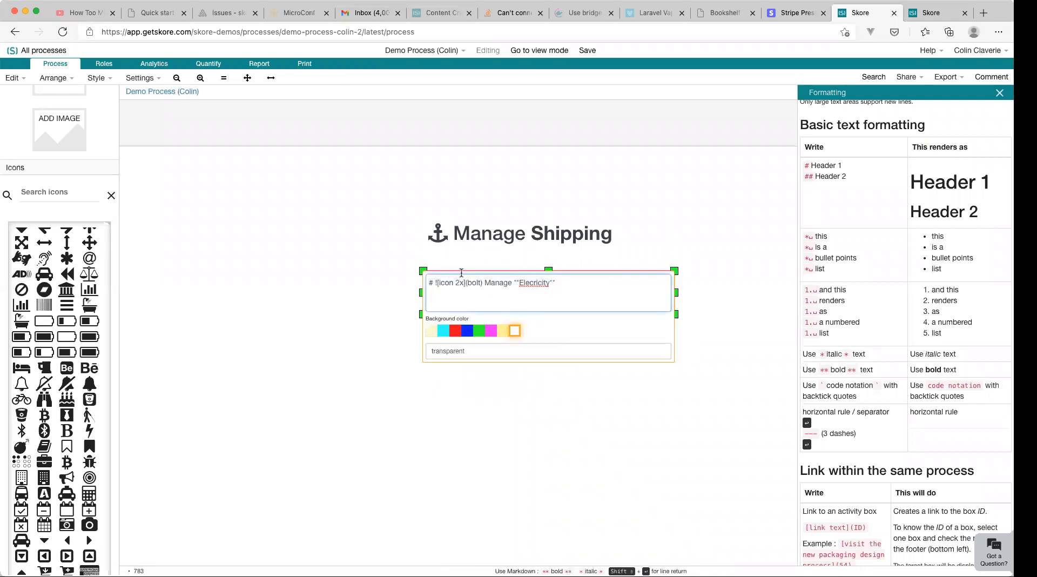
click(384, 273)
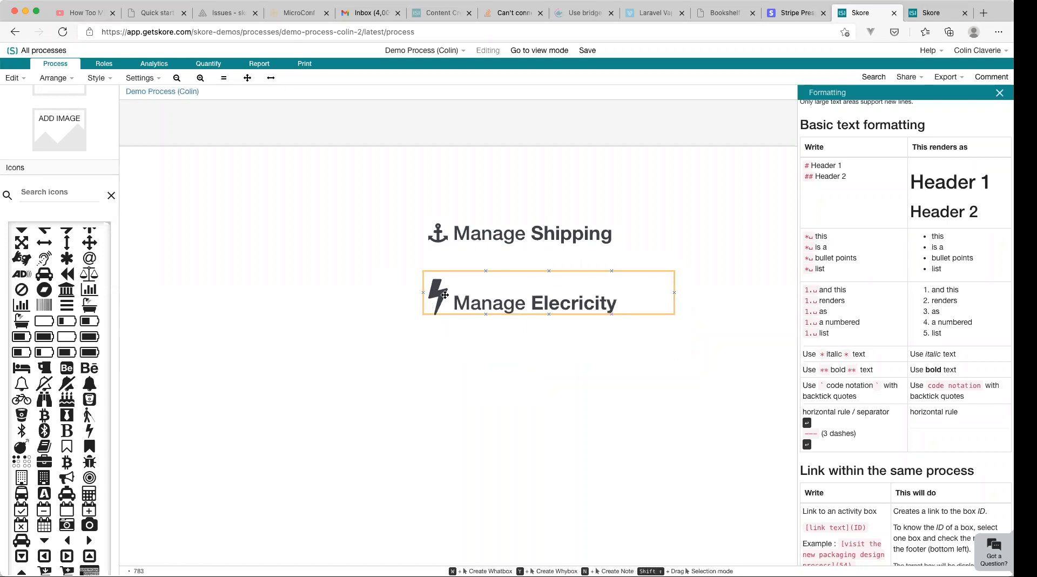
double_click(473, 297)
click(465, 284)
key(BackSpace)
key(BackSpace)
key(BackSpace)
click(341, 282)
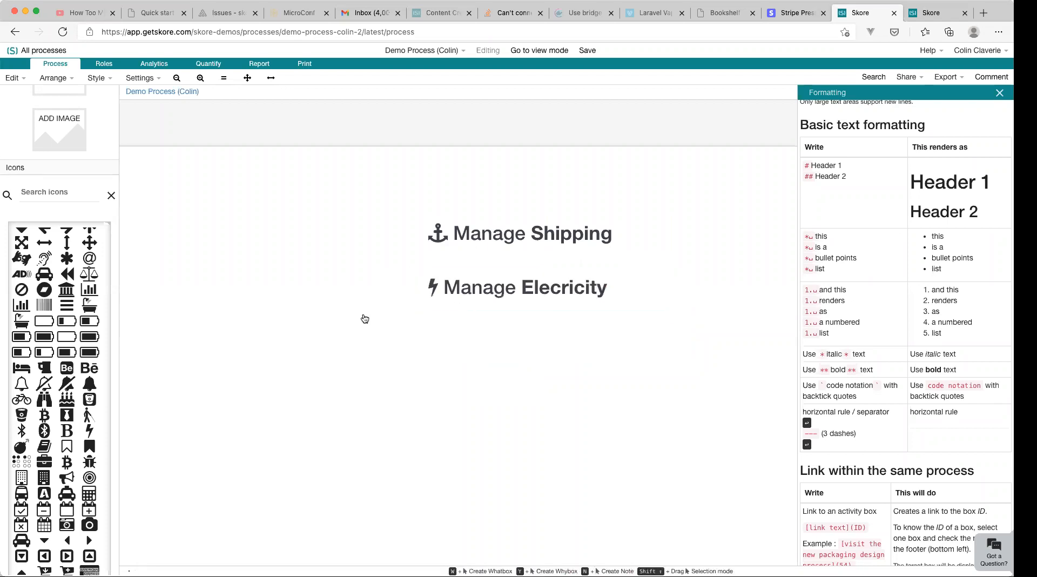
click(529, 278)
click(524, 290)
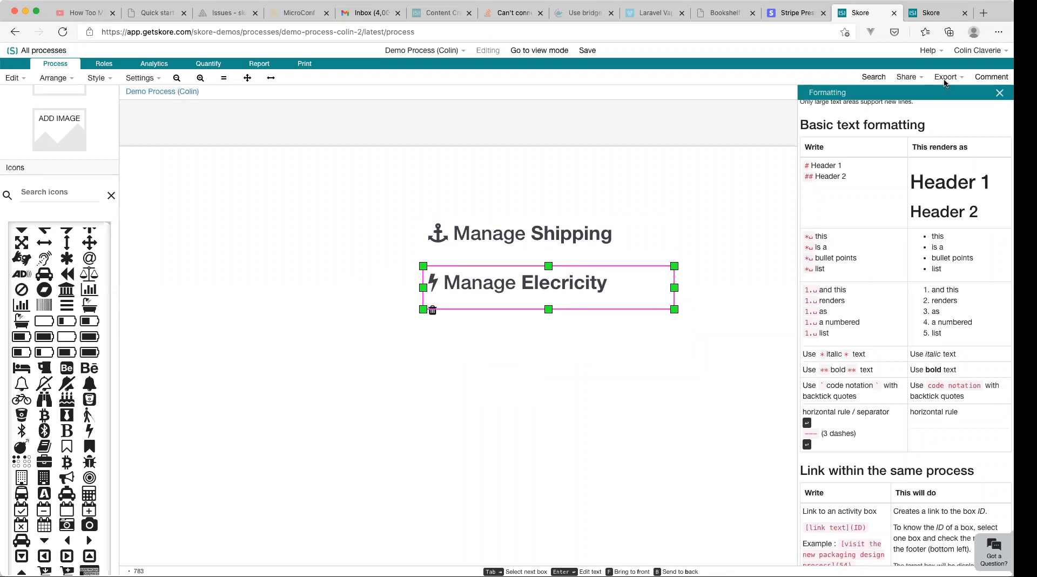
Step: Open the icon help and read how to give icons in vertical lists the same width
click(925, 51)
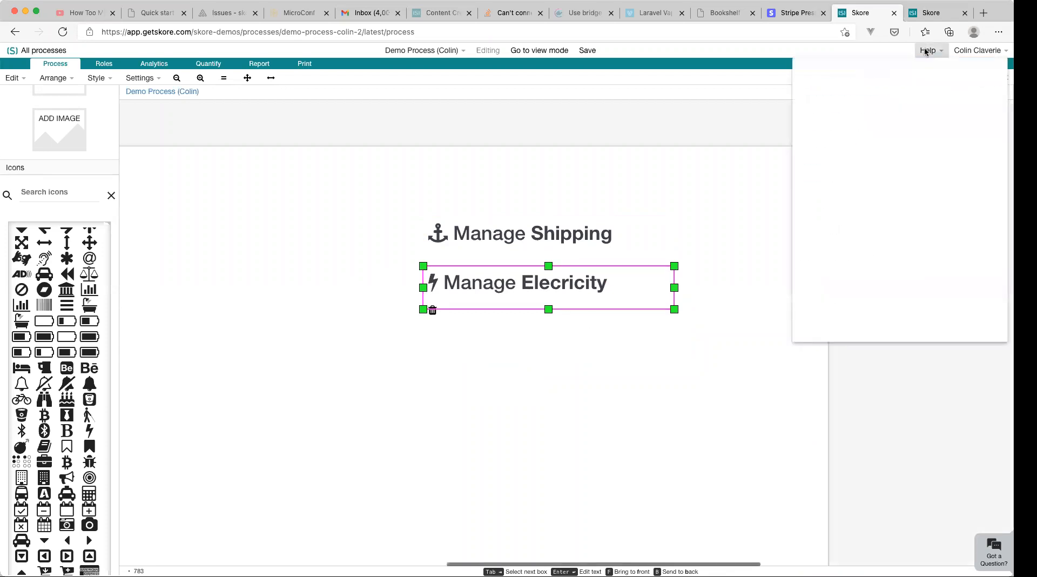
click(819, 240)
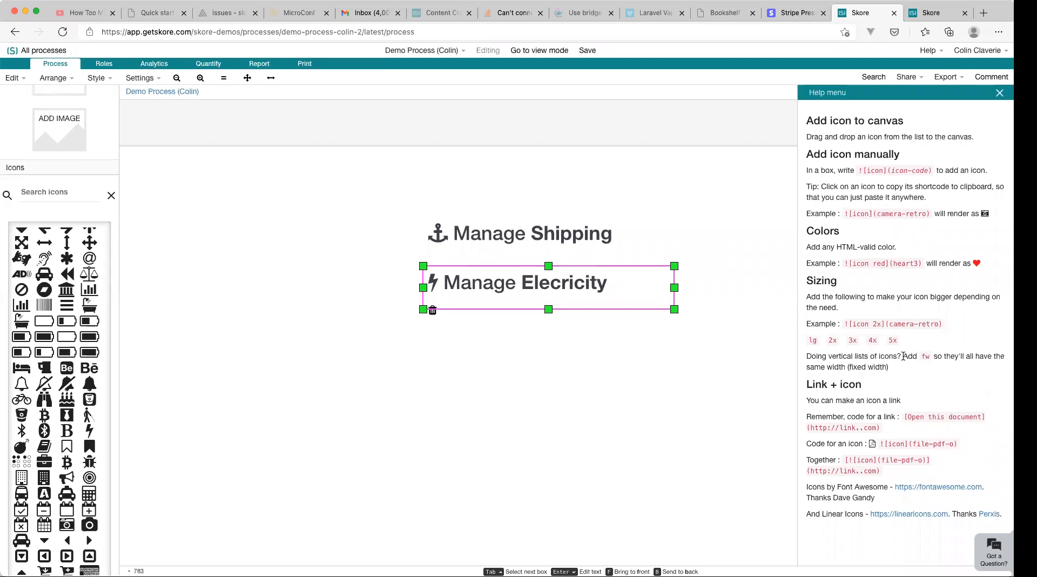
drag(807, 355, 926, 356)
click(939, 357)
click(441, 337)
Step: Add the fixed-width modifier "fw" to the anchor icon's code in the Manage Shipping heading
double_click(455, 238)
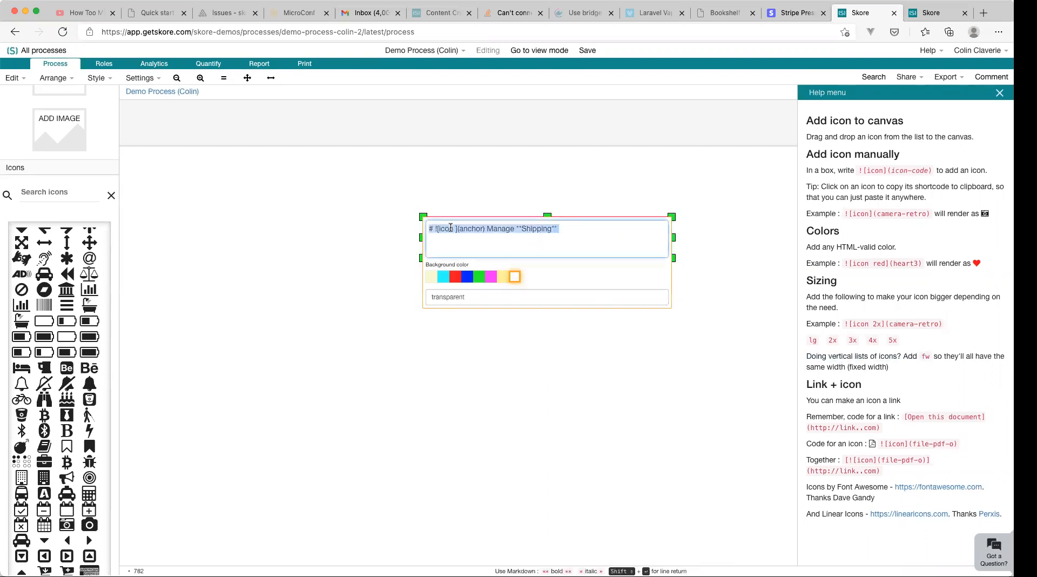
text(t)
key(BackSpace)
text(fw)
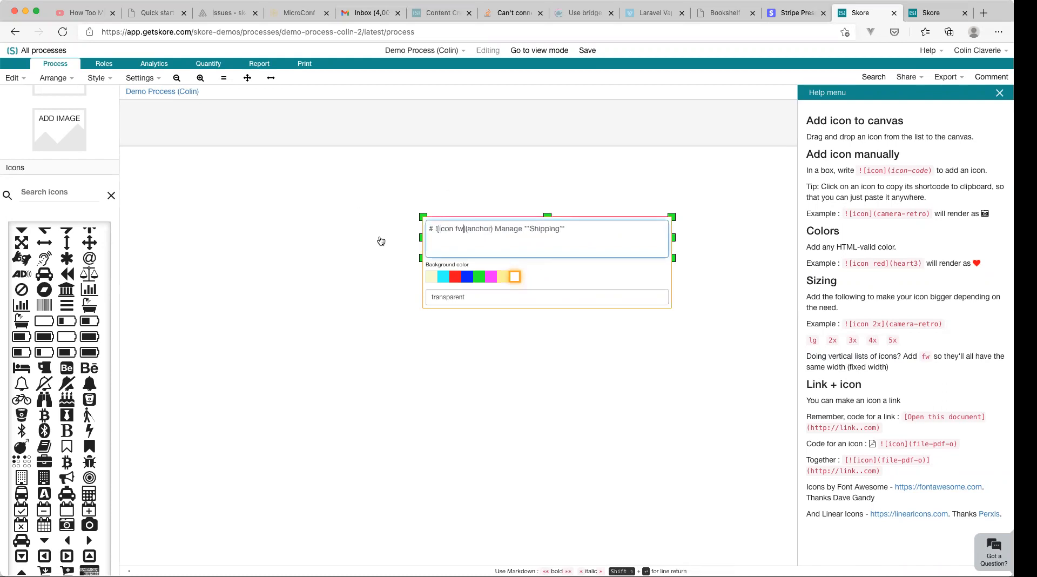
click(382, 242)
Step: Add the fixed-width modifier "fw" to the bolt icon's code in the Manage Elecricity heading
click(522, 283)
double_click(522, 283)
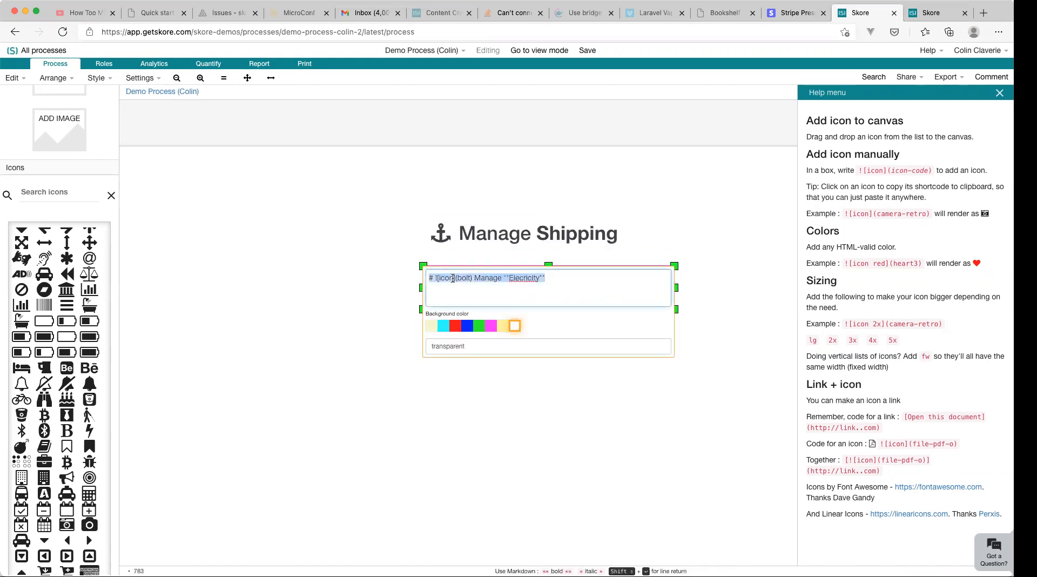
text(fw)
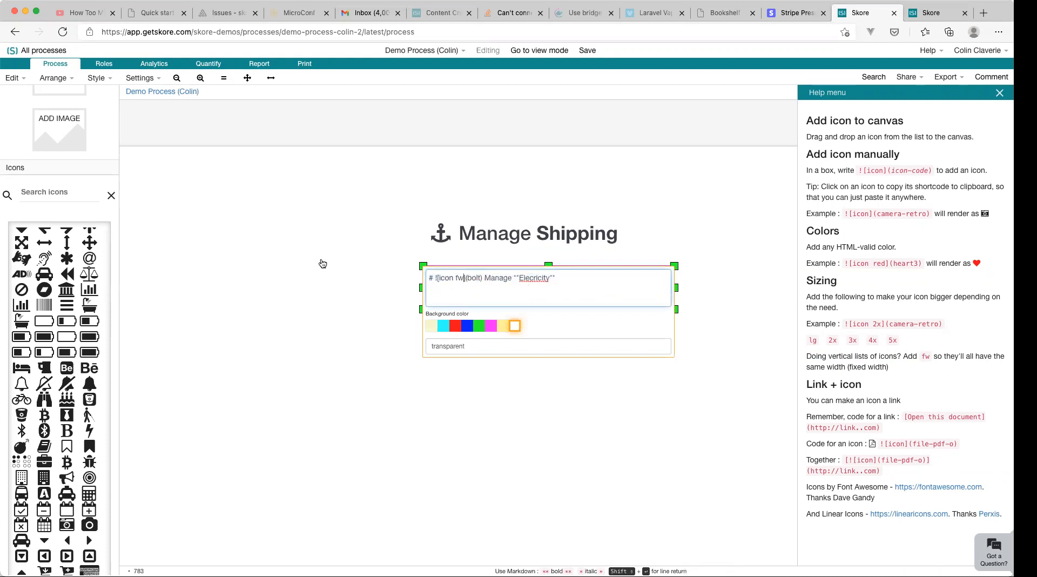
click(323, 263)
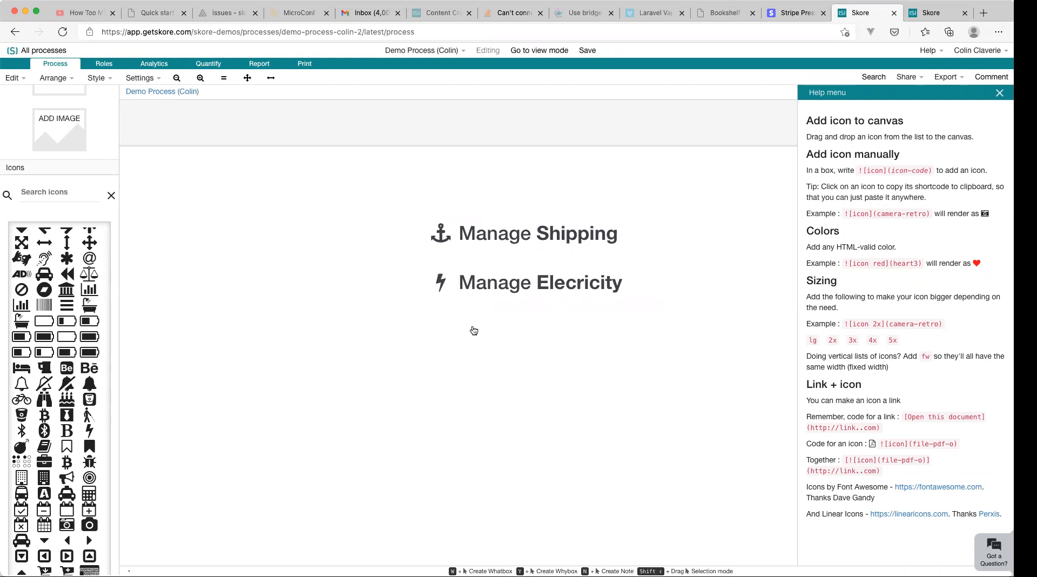
click(517, 286)
click(507, 229)
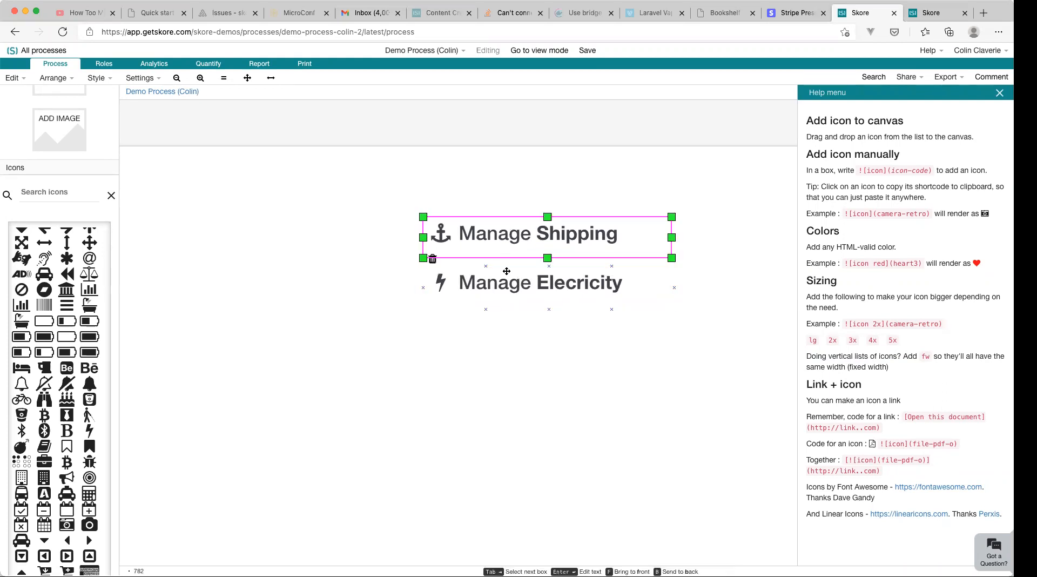
click(502, 282)
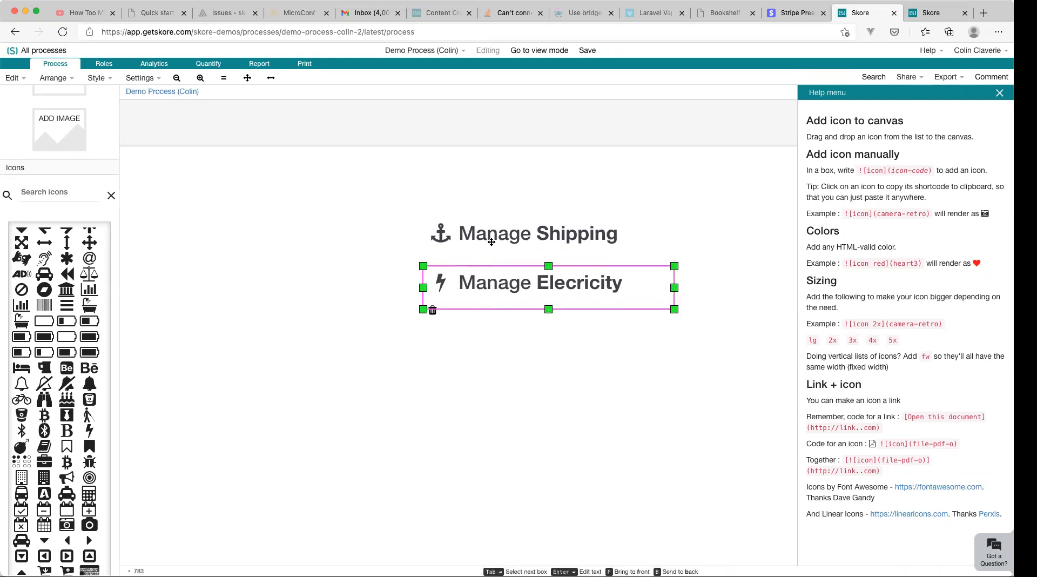
click(491, 242)
shift+click(491, 288)
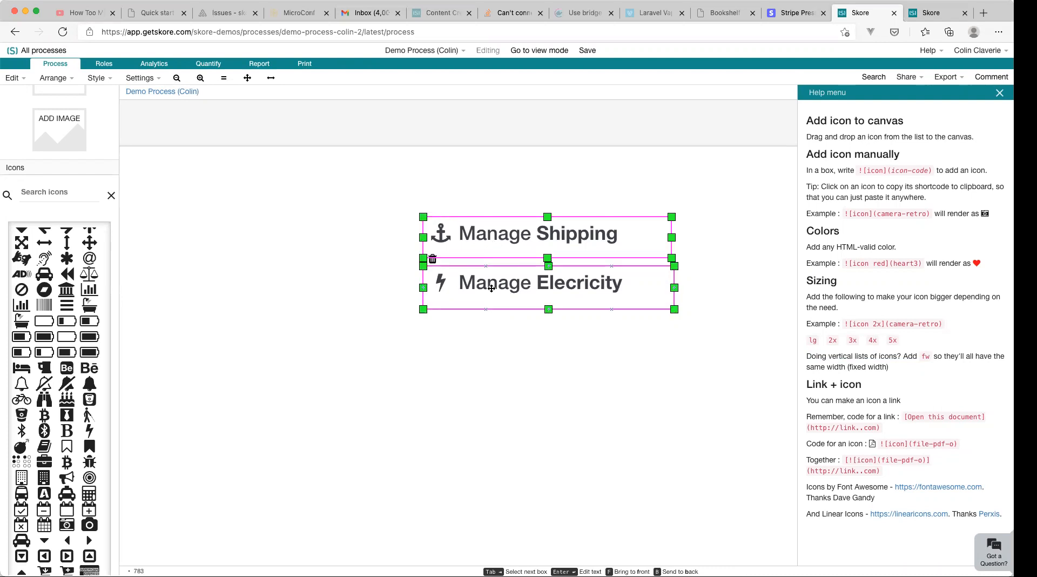
click(404, 390)
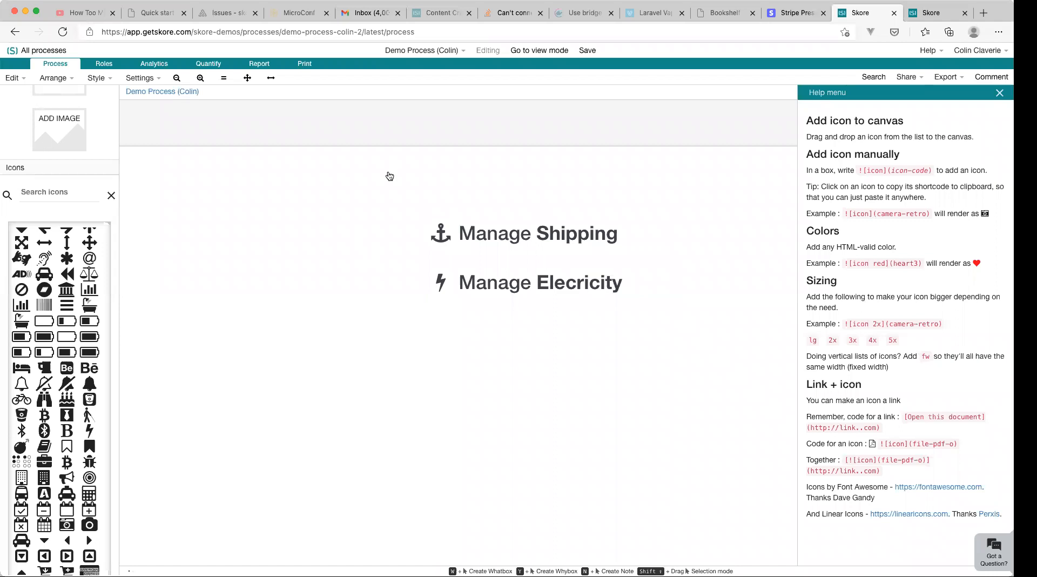
Step: Move the Manage Elecricity note to the right so it is offset from the Manage Shipping note
click(514, 289)
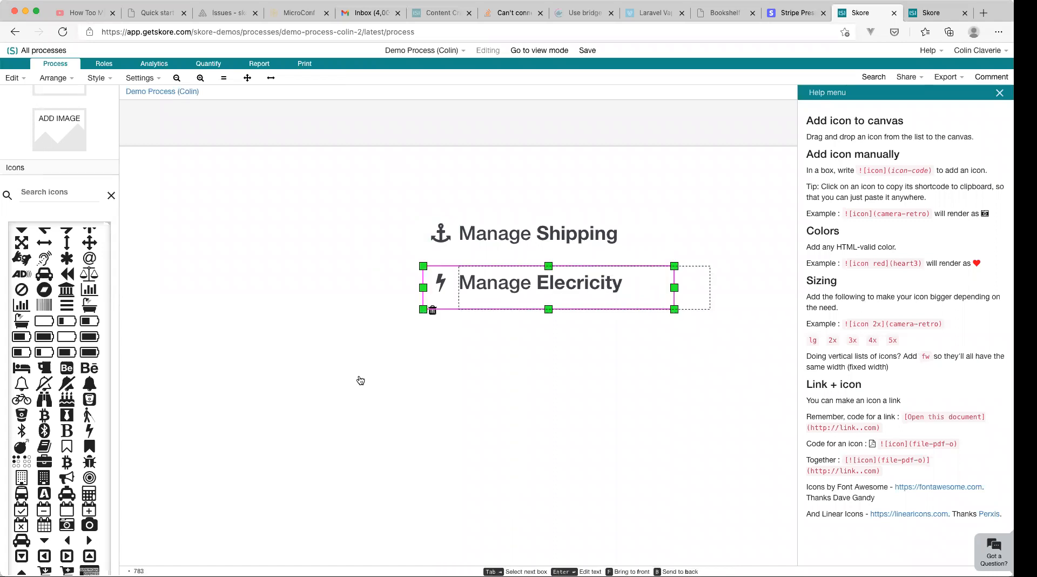
click(361, 380)
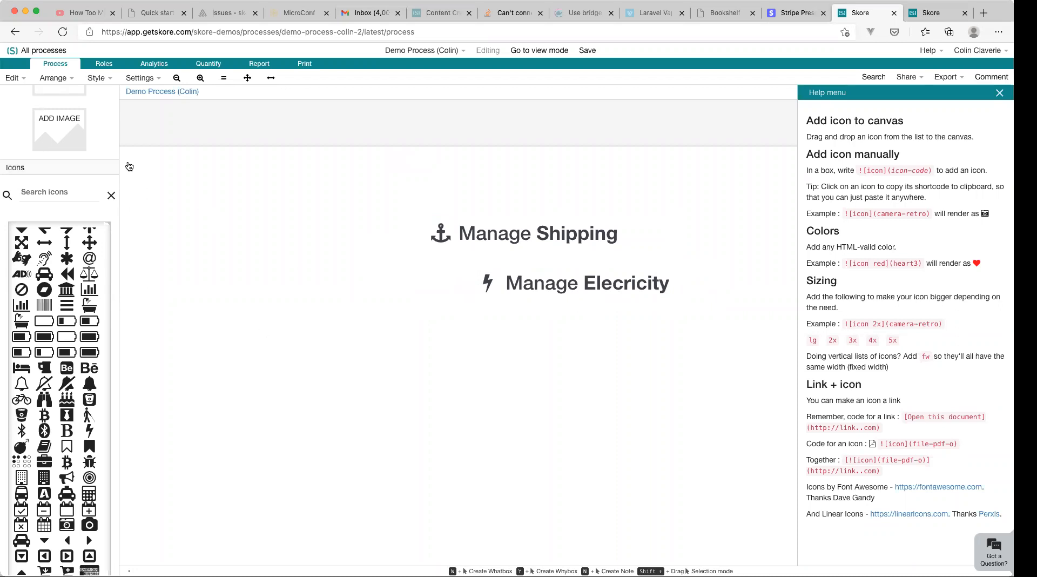
Step: Create a note to the left of the headings with a transparent background and the heading text "# Skore"
key(n)
drag(275, 269, 263, 319)
key(Return)
click(286, 356)
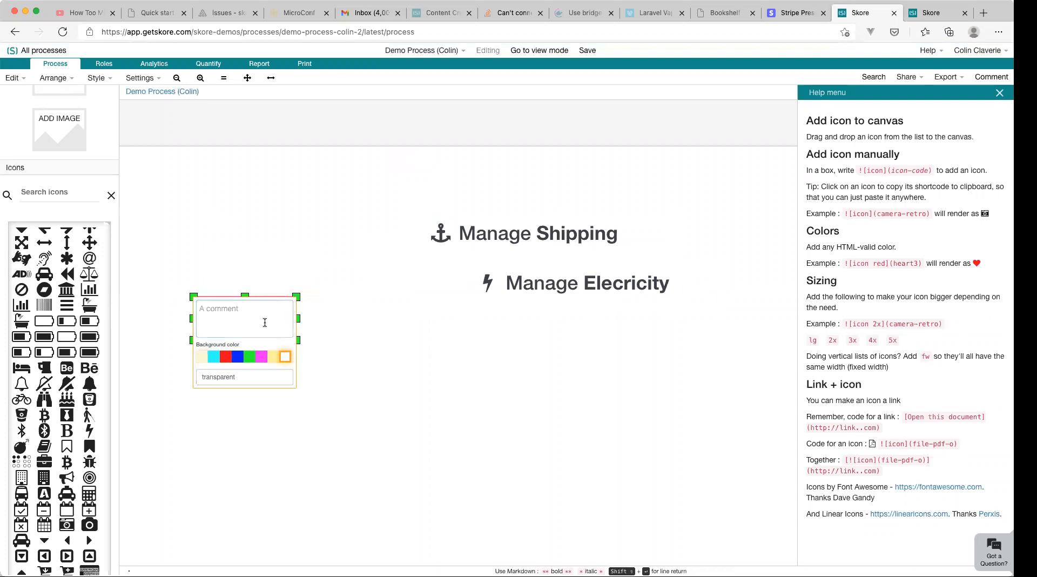
text(# Skore)
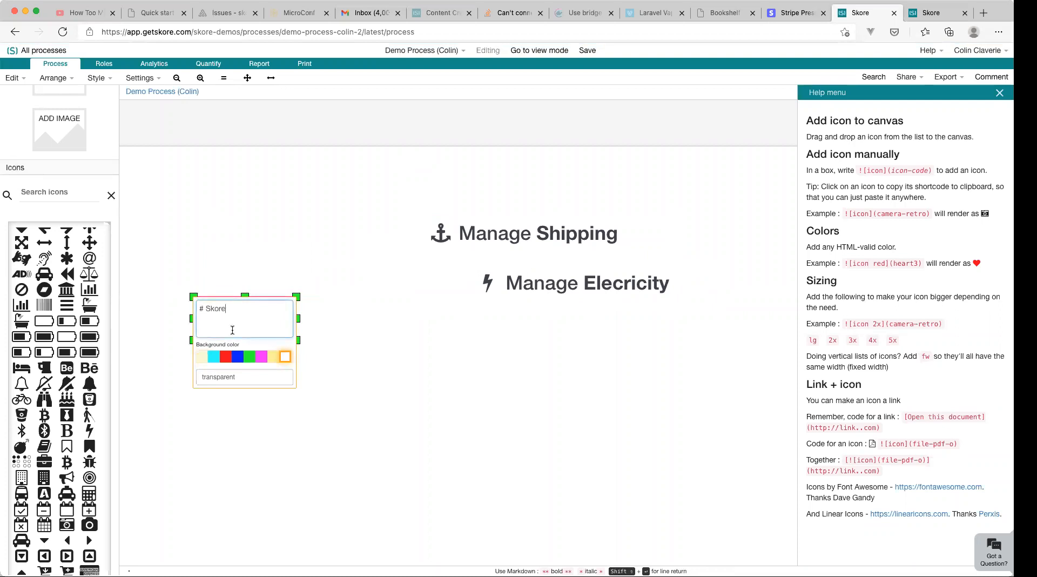
click(345, 330)
Step: Move the Skore note a little to the right and down, closer to the headings
drag(297, 319, 313, 324)
click(315, 295)
Step: View the box style settings of the Skore note and close them without changes
click(289, 324)
key(s)
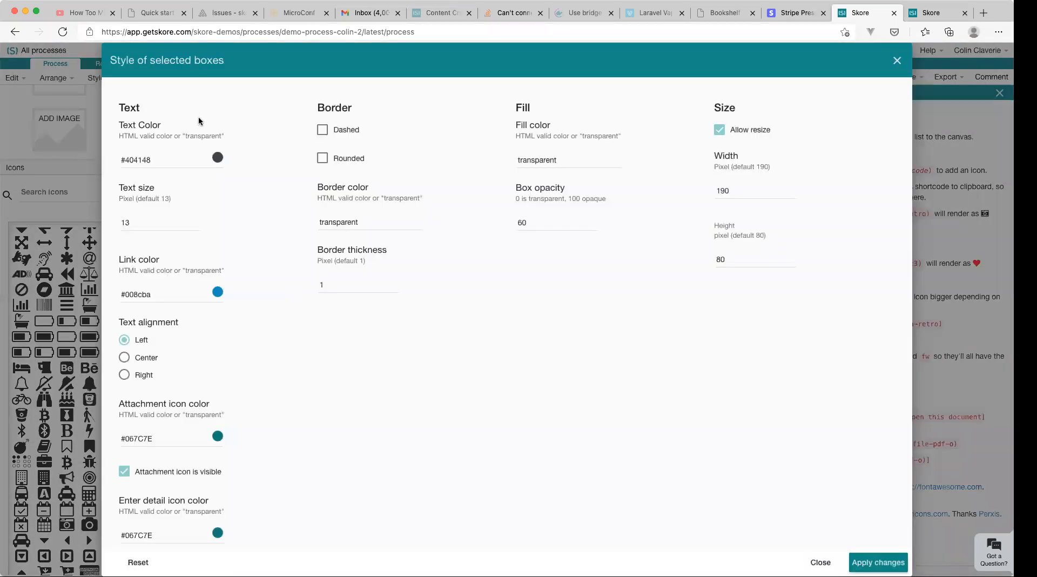
key(Escape)
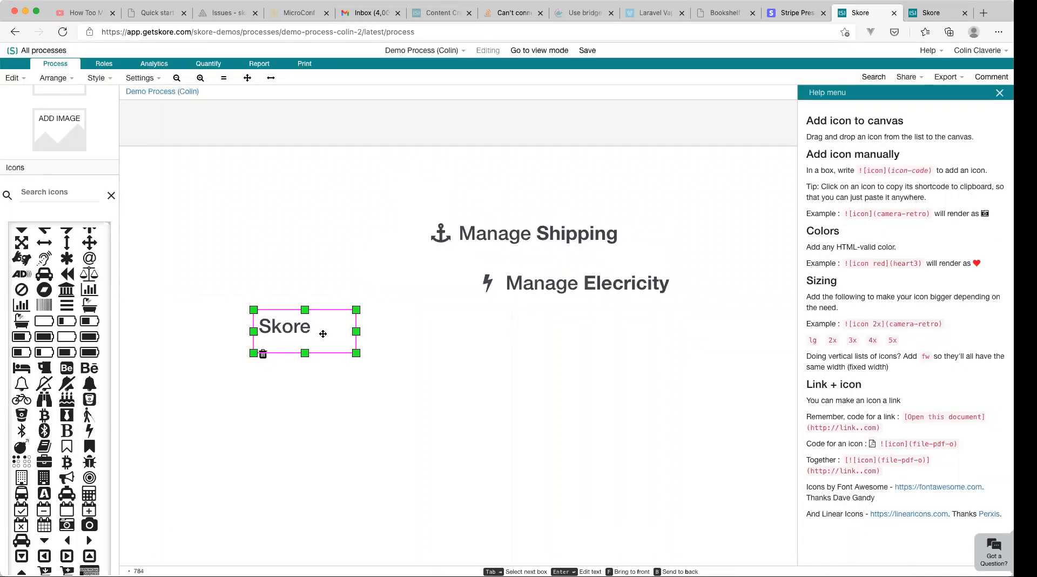
click(384, 338)
click(305, 327)
click(291, 254)
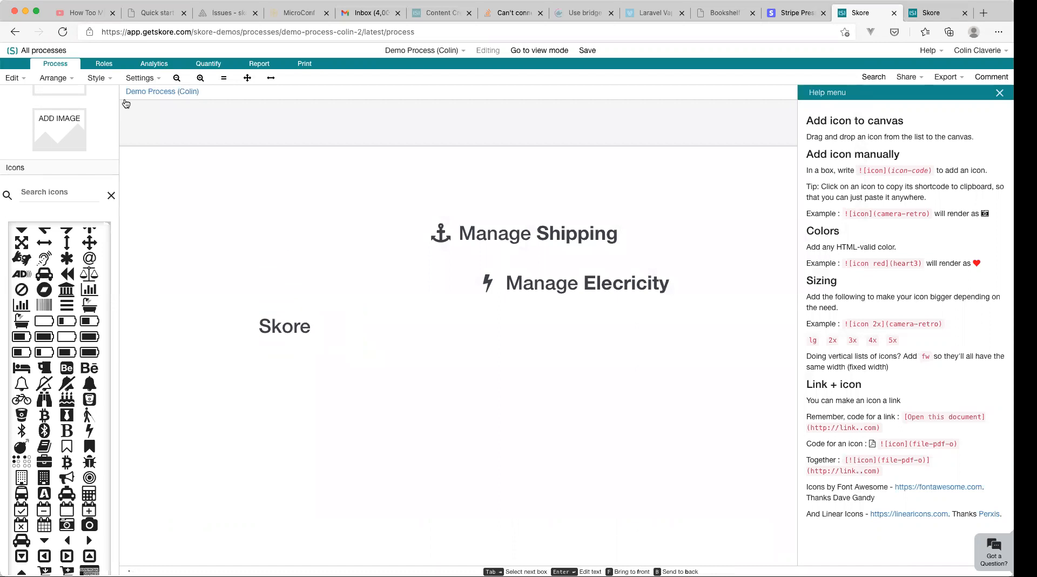
click(99, 78)
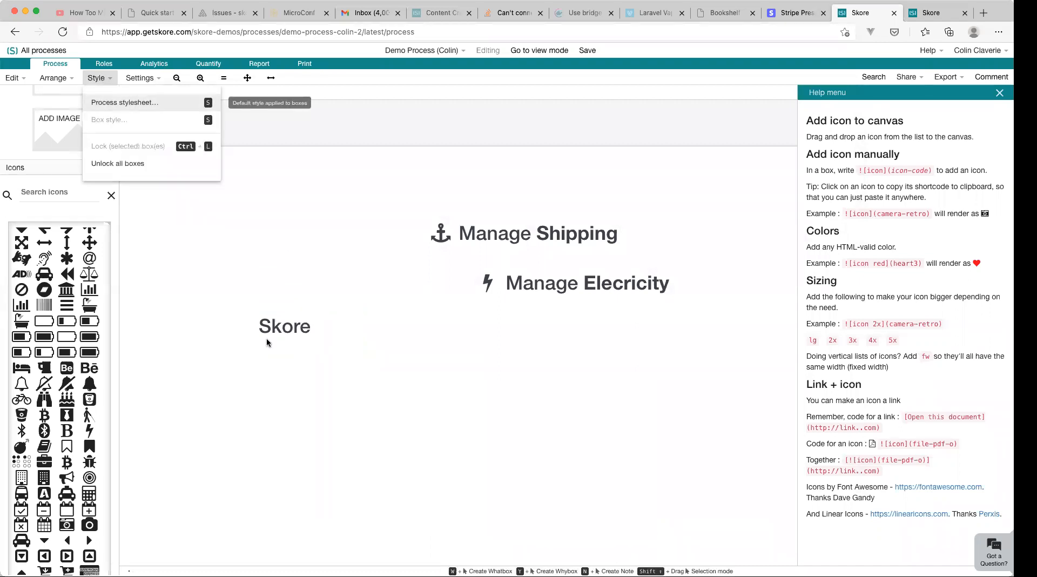
click(297, 322)
click(250, 220)
click(98, 78)
Step: Set the text size of the Skore note to 50 pixels
click(302, 335)
click(302, 335)
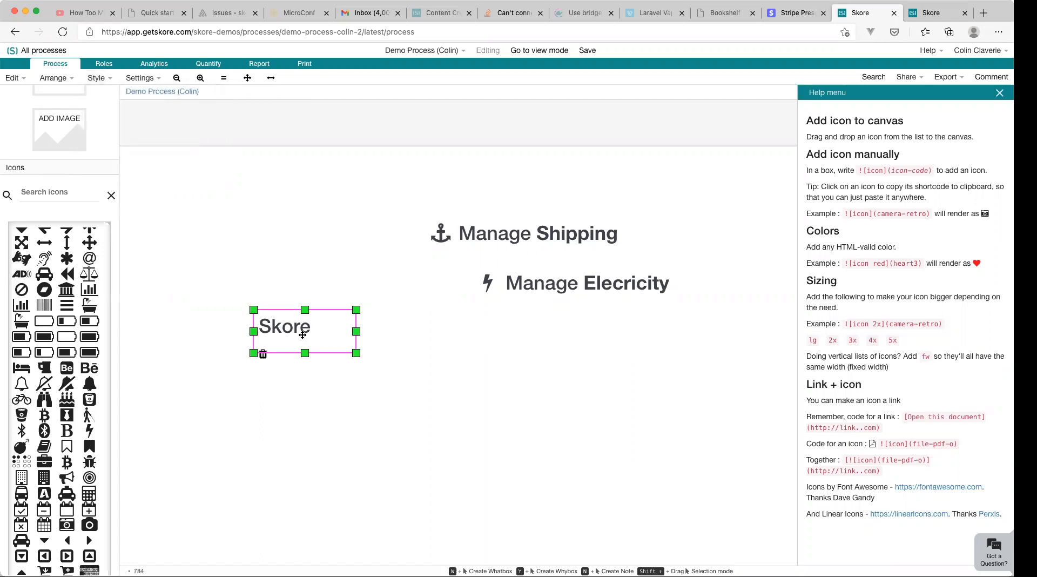
click(96, 77)
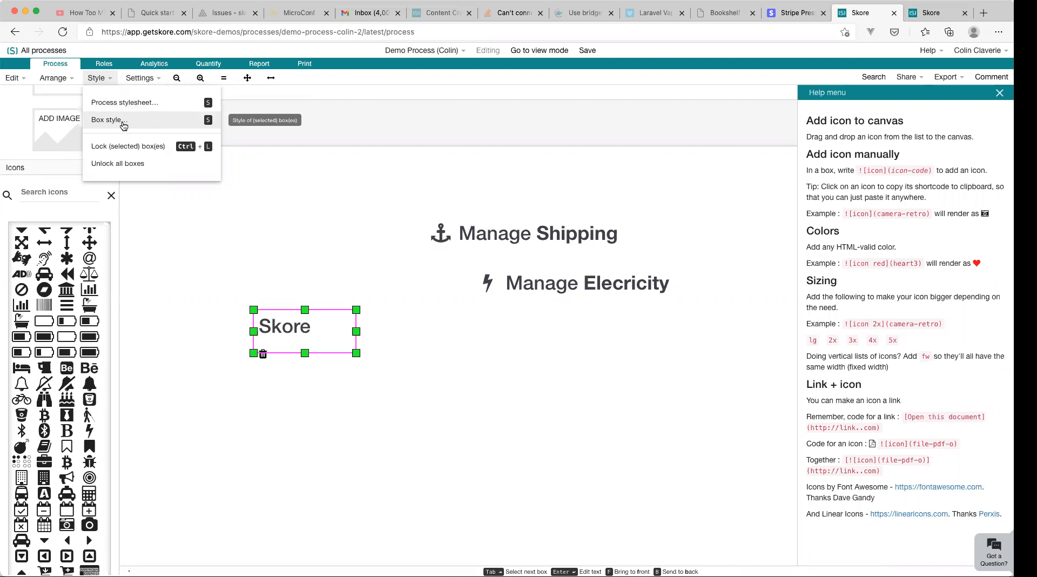
click(113, 120)
double_click(131, 220)
text(50)
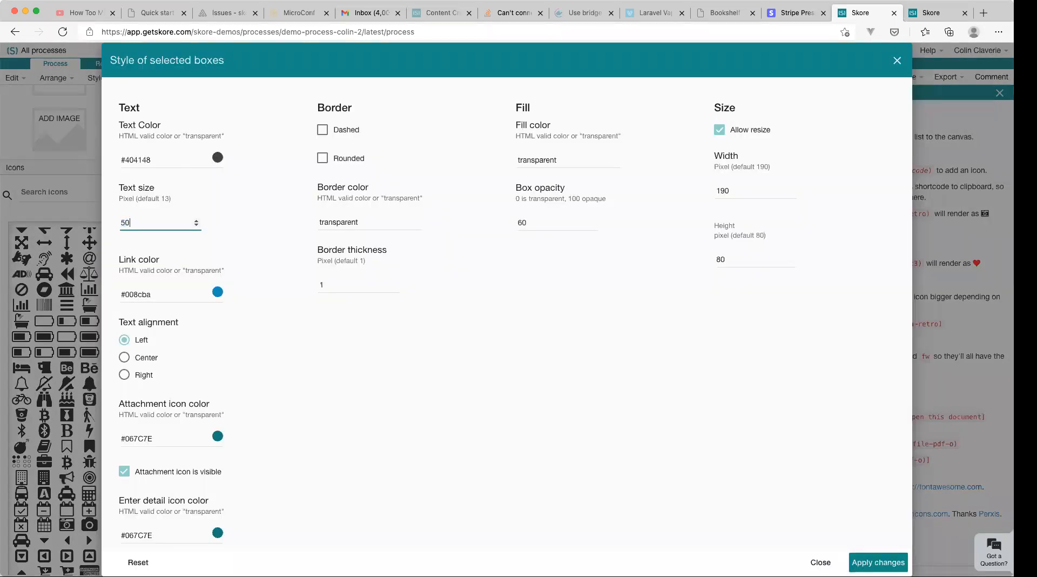
key(Return)
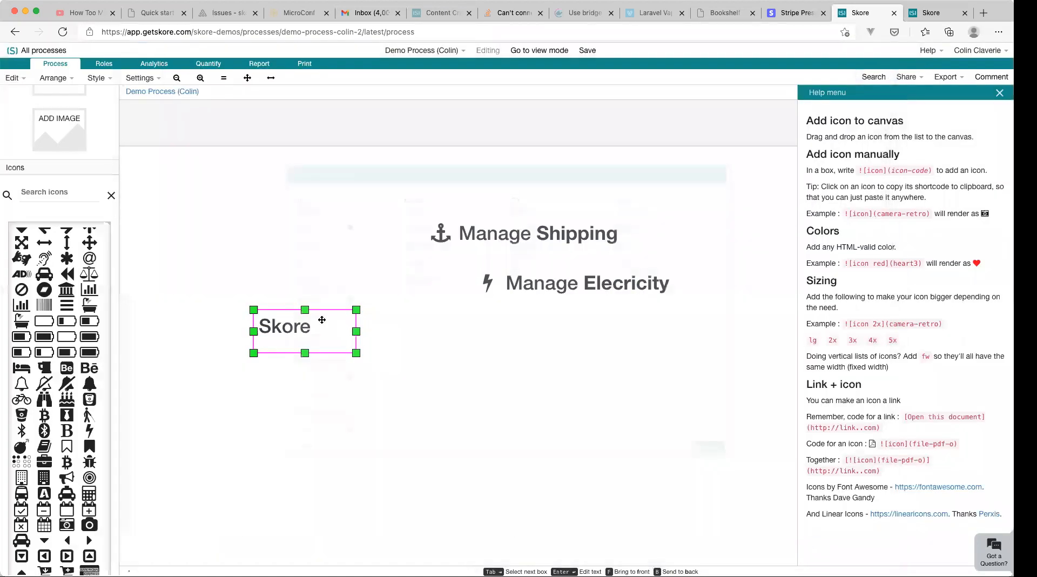
Step: Check the text size in the Skore note's box style settings and leave them without changes
click(293, 331)
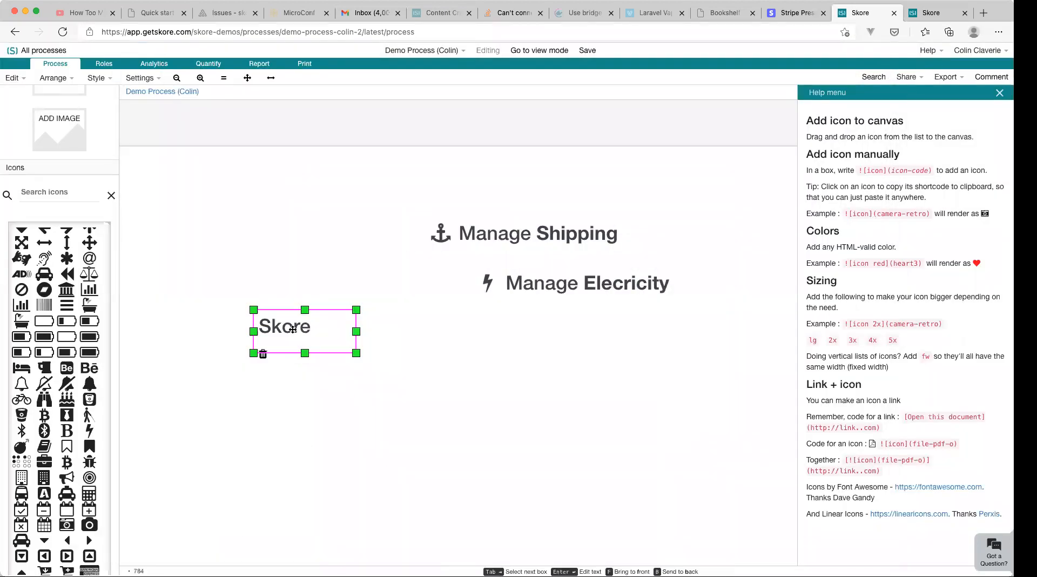
key(s)
click(143, 221)
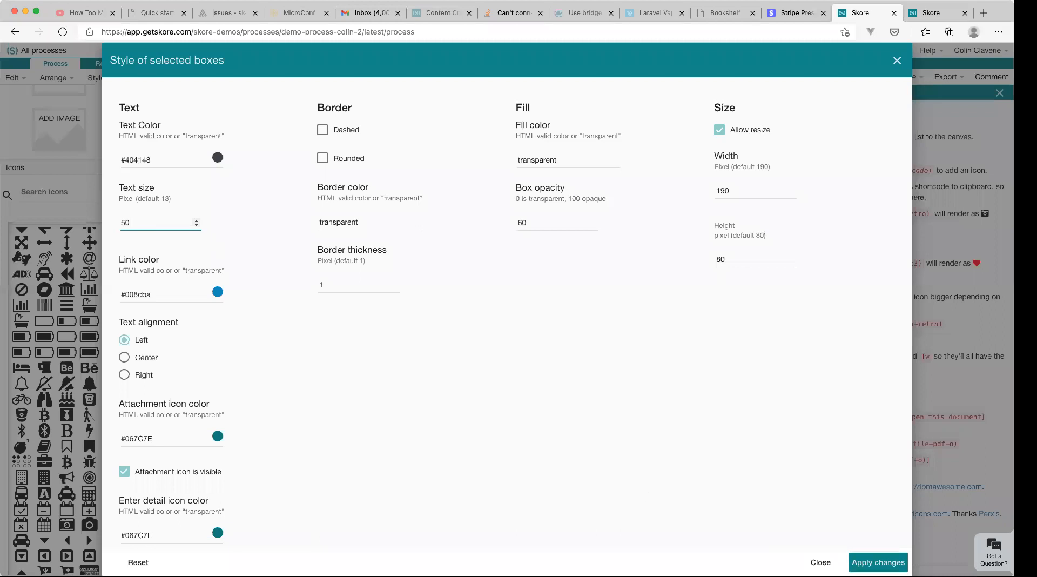
key(Escape)
Step: Remove the "#" heading markup from the Skore note so it contains only plain text
double_click(323, 329)
key(Left)
key(BackSpace)
key(BackSpace)
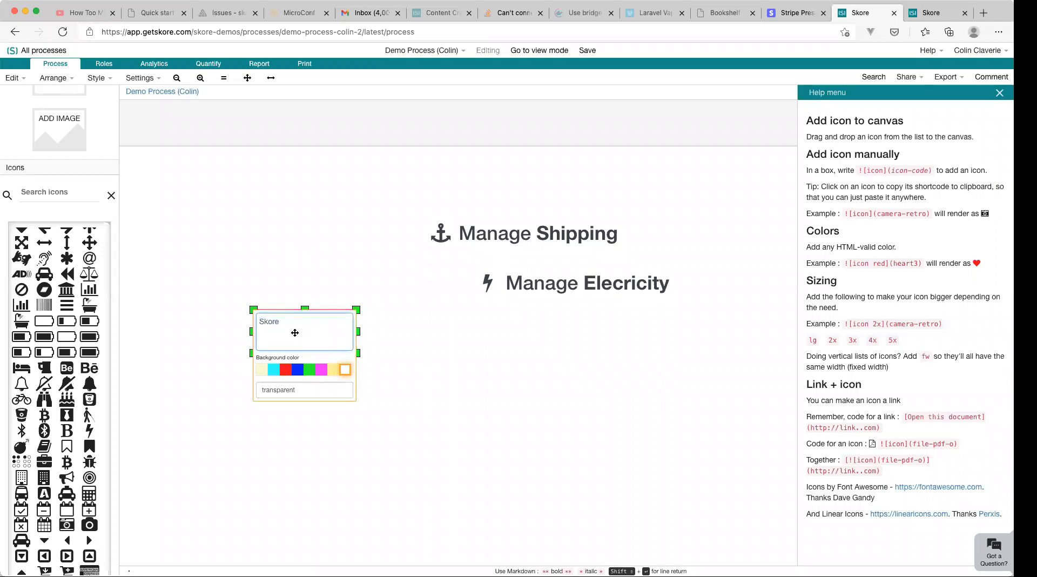
key(Return)
Step: Move the Skore note a little up and to the left and make its text bold as "**Skore**"
drag(270, 310, 234, 282)
double_click(253, 303)
text(**)
text(#)
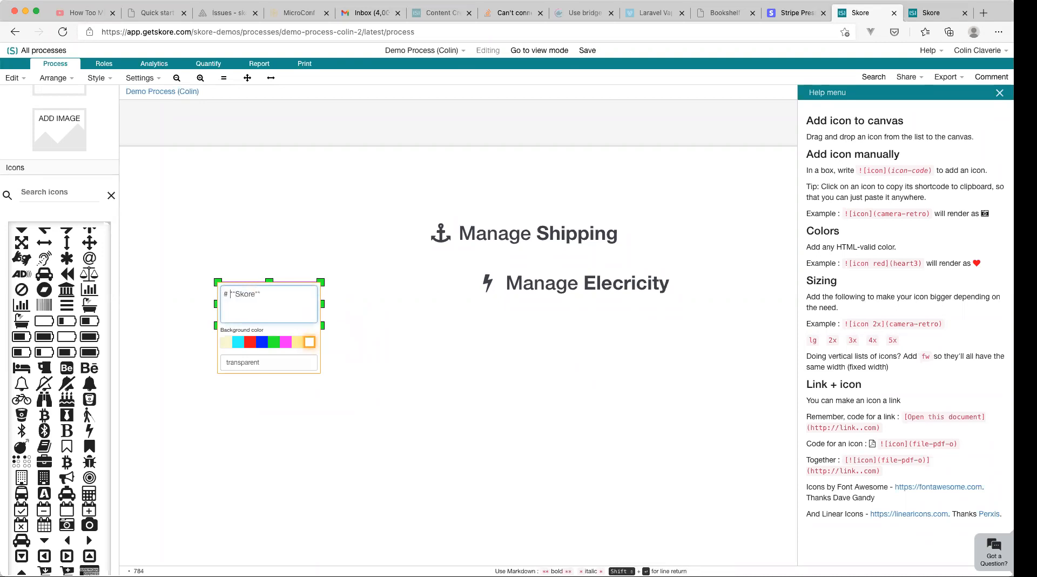
key(BackSpace)
click(377, 279)
Step: Increase the Skore note's text size to 100 pixels in its box style
click(281, 302)
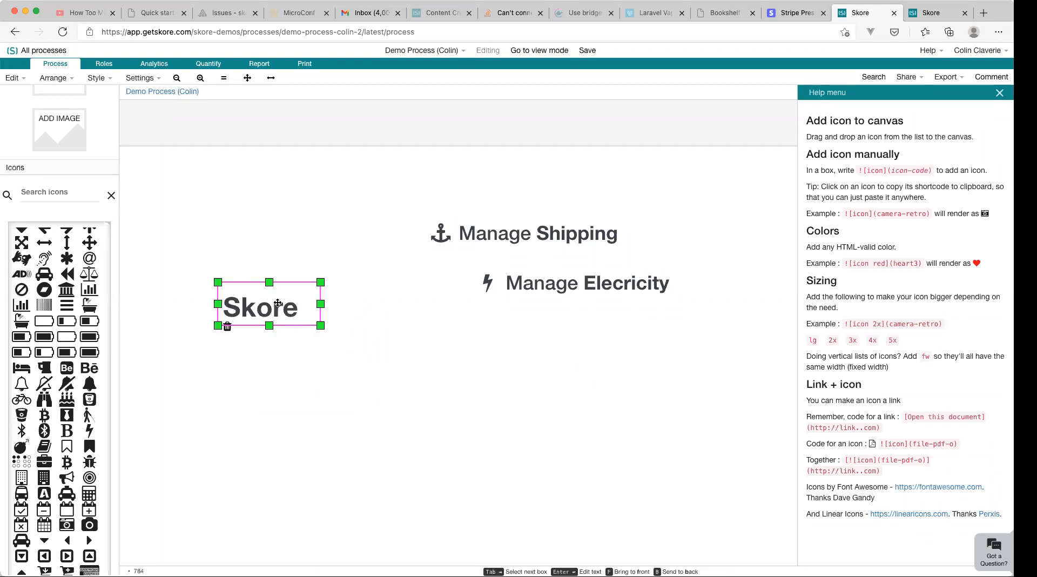
key(s)
click(143, 216)
text(100)
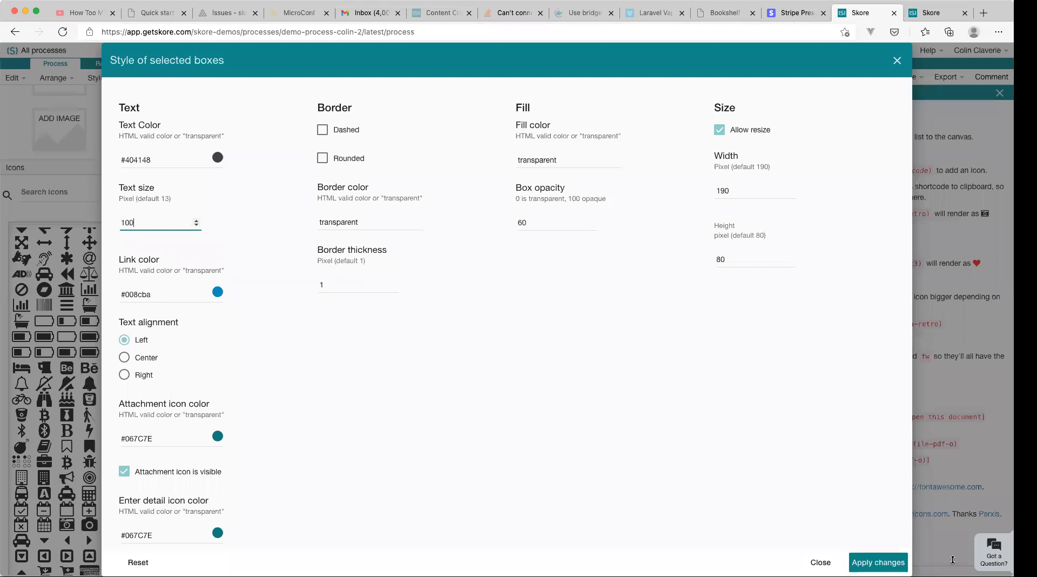
click(878, 562)
Step: Shift the Skore note slightly up and to the left and enlarge its box to fit the text
click(452, 391)
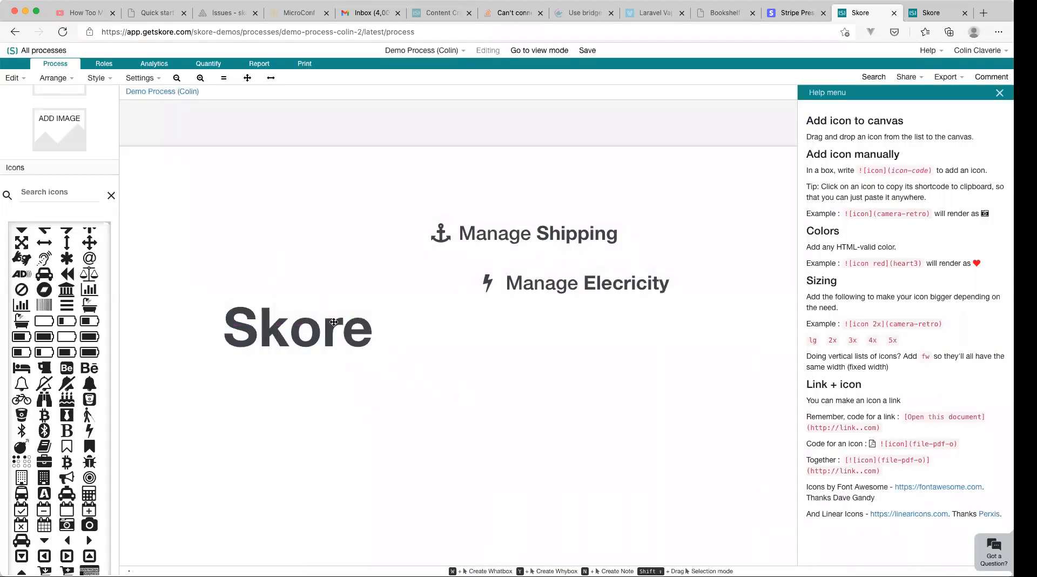
drag(278, 301, 245, 284)
drag(289, 312, 375, 349)
Step: Duplicate the Manage Shipping and Manage Elecricity notes together and place the copies below the originals with staggered horizontal offsets
drag(606, 344, 473, 193)
key(super+c)
key(super+v)
drag(510, 251, 551, 338)
click(446, 413)
mouse_move(579, 383)
mouse_down()
mouse_move(569, 420)
mouse_move(567, 388)
mouse_up()
drag(559, 322, 594, 323)
Step: Duplicate the lower Manage Elecricity note so a fifth entry sits at the end of the list, offset to the left
drag(574, 390, 490, 453)
key(super+c)
key(super+v)
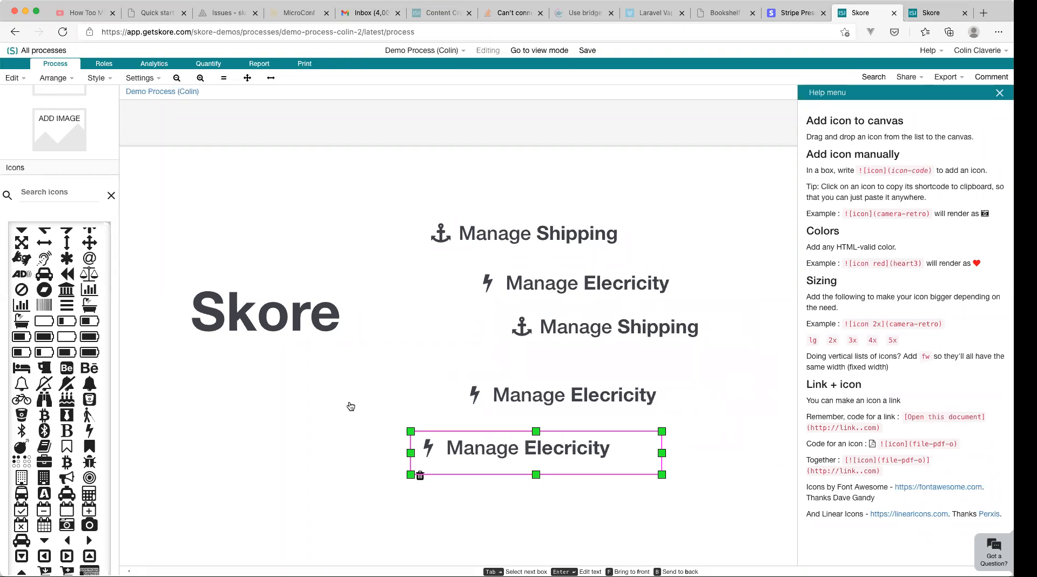
click(350, 406)
Step: Set the text color of the uppermost Manage Shipping note to IndianRed
scroll(279, 434, down, 2)
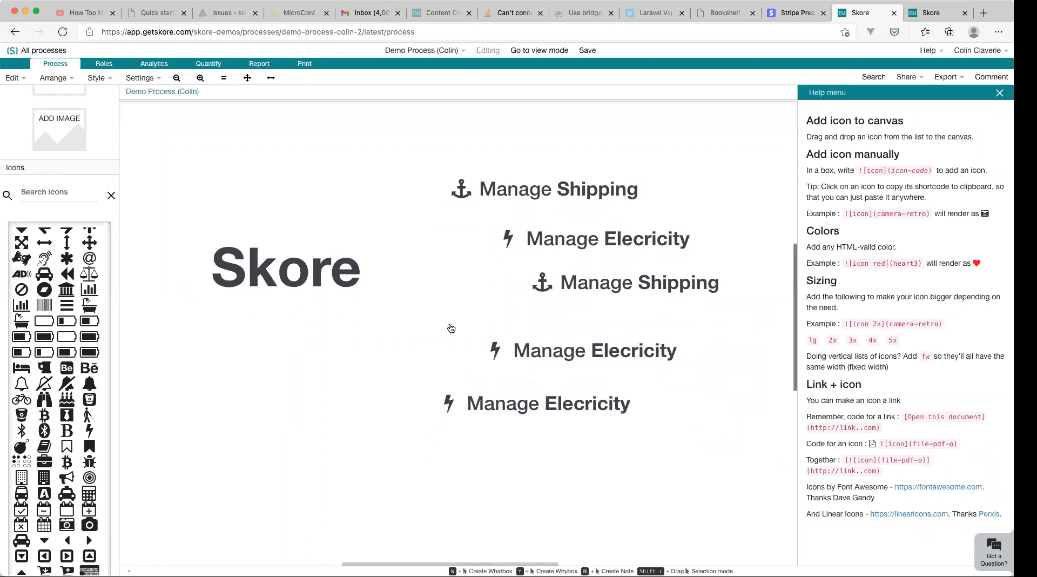
click(576, 190)
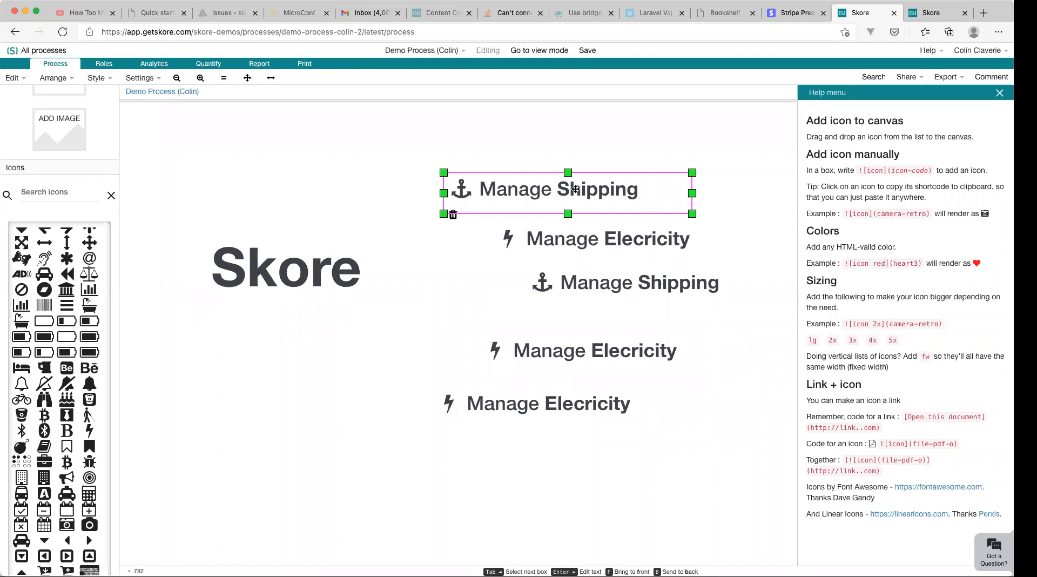
key(Escape)
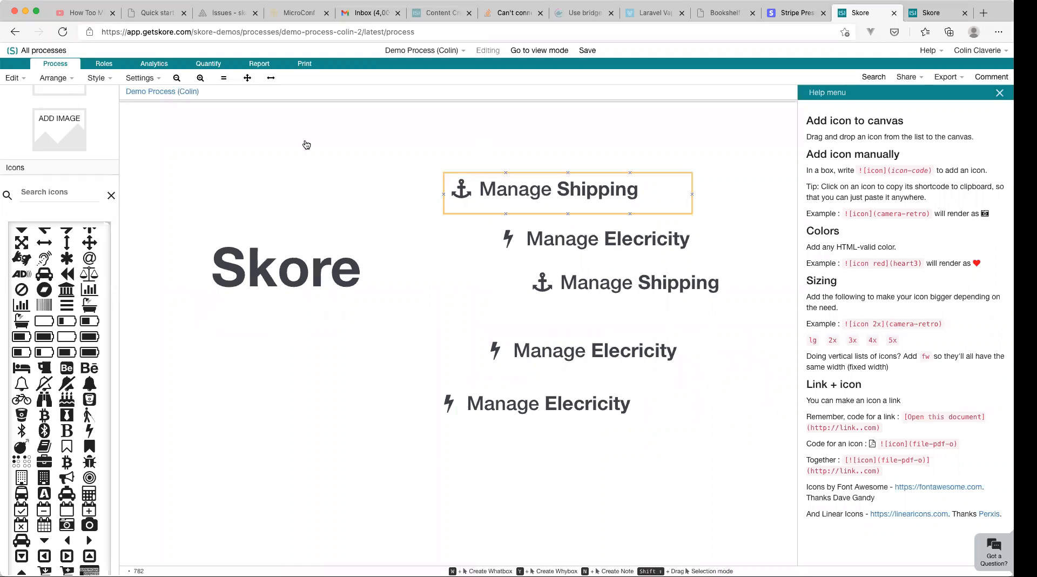
click(502, 192)
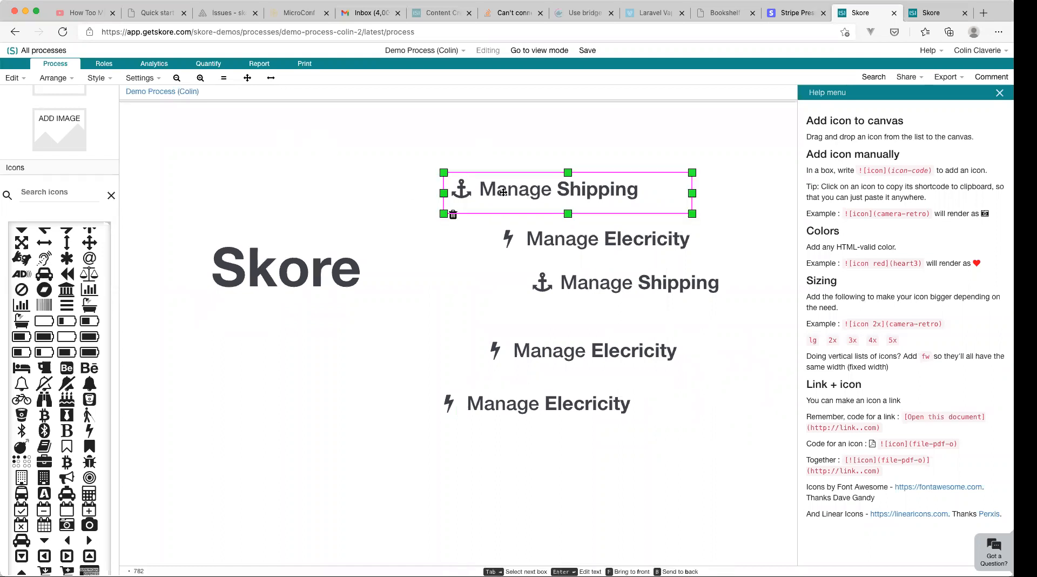
click(103, 78)
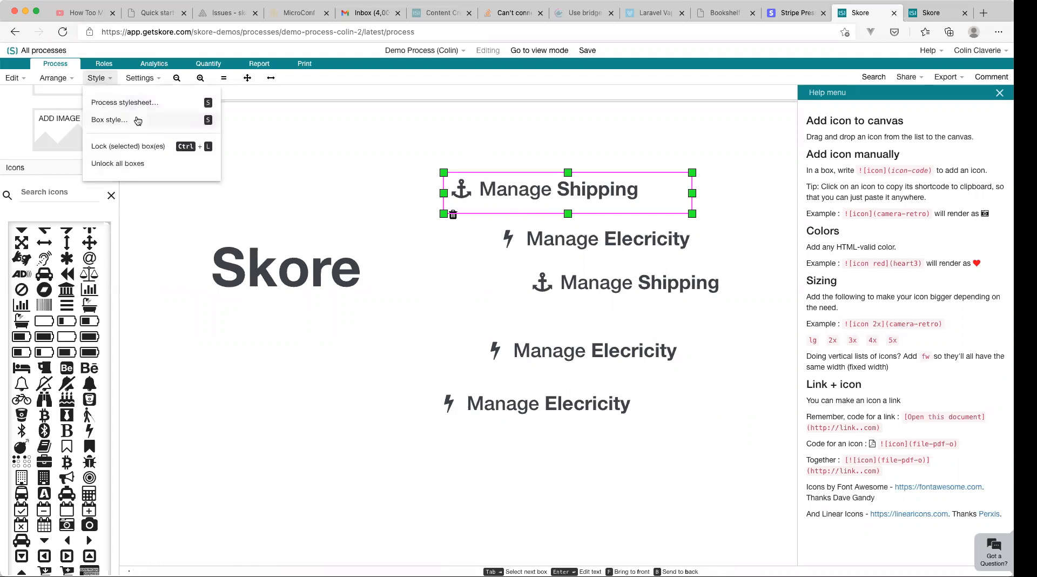
click(129, 119)
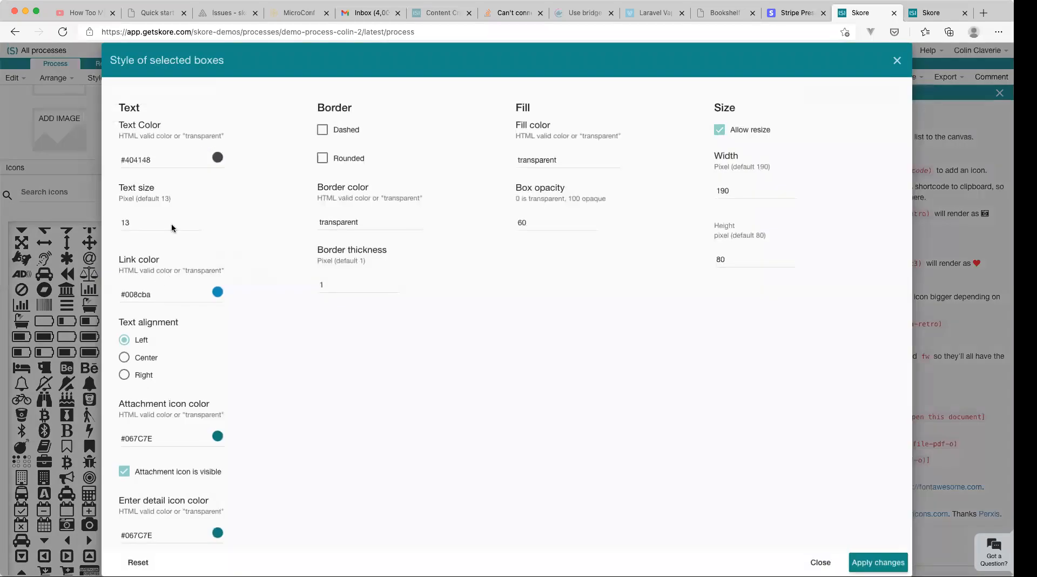
click(163, 156)
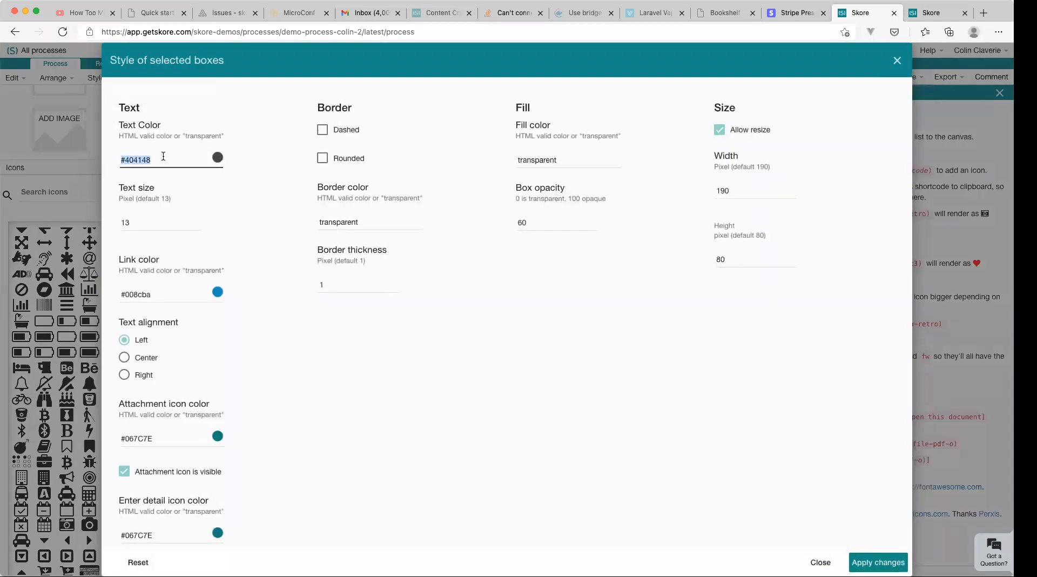
key(BackSpace)
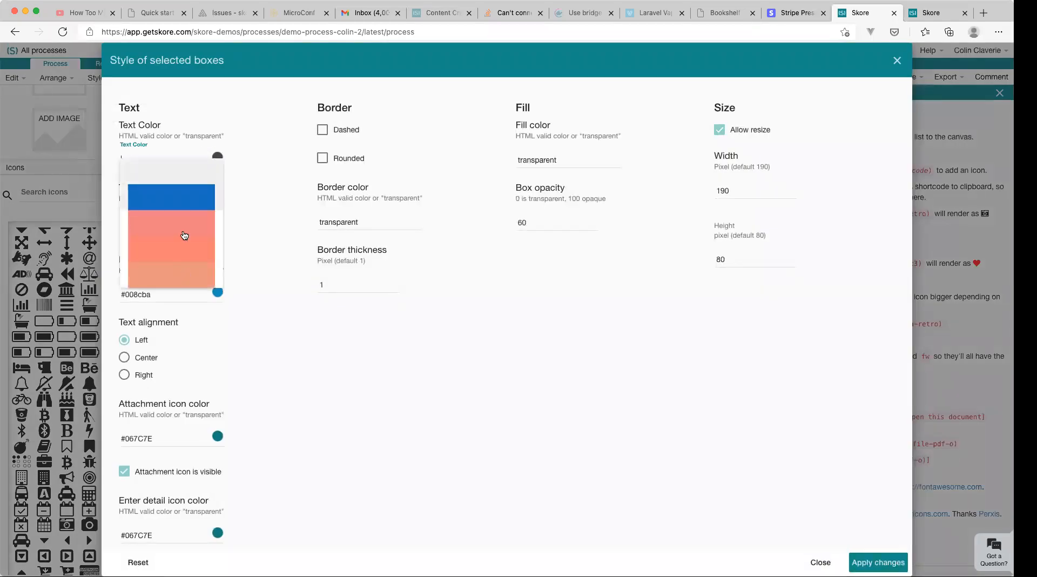
scroll(186, 228, down, 2)
scroll(186, 227, up, 2)
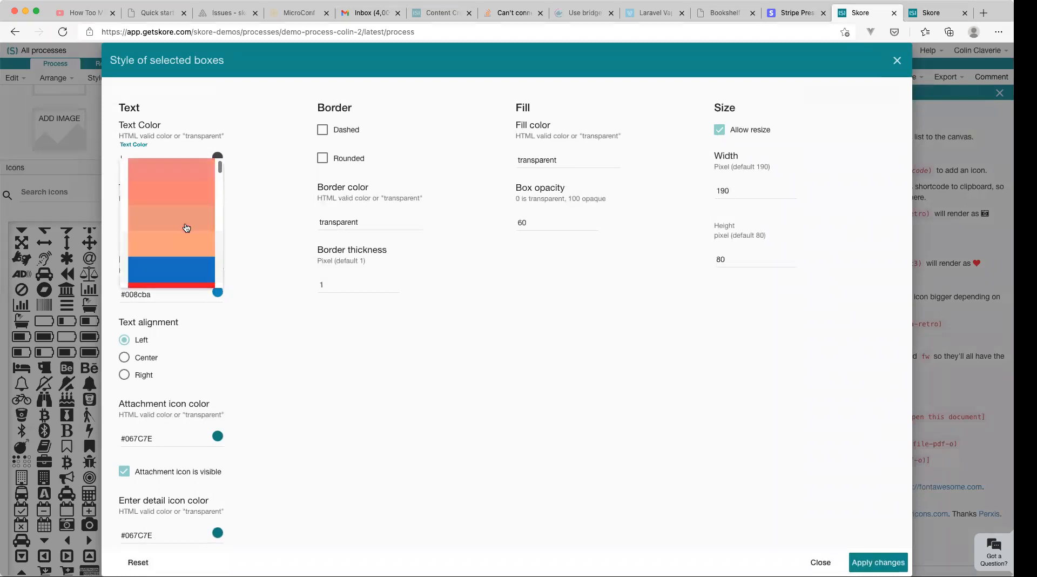
click(185, 183)
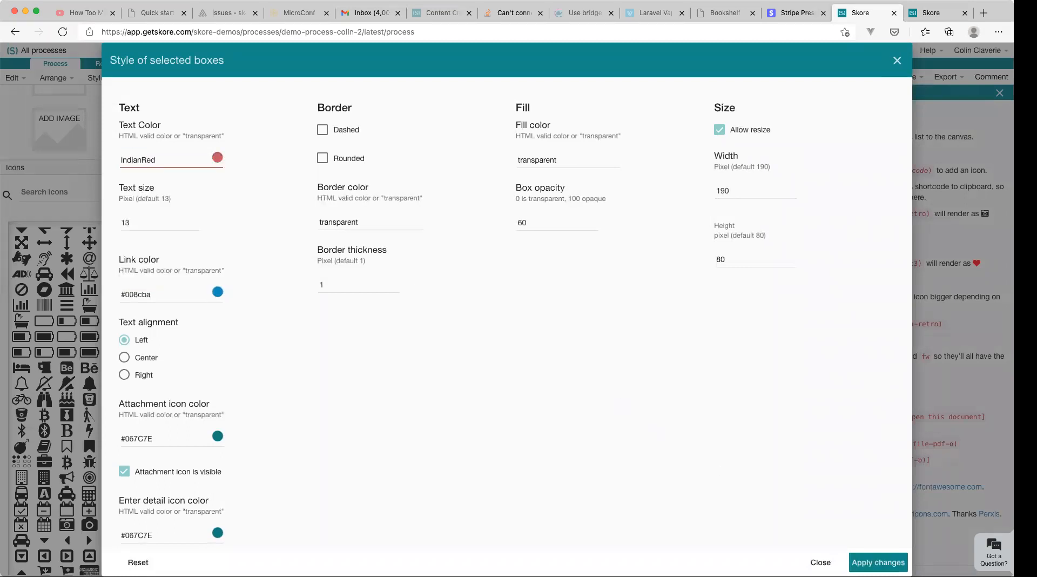
key(Return)
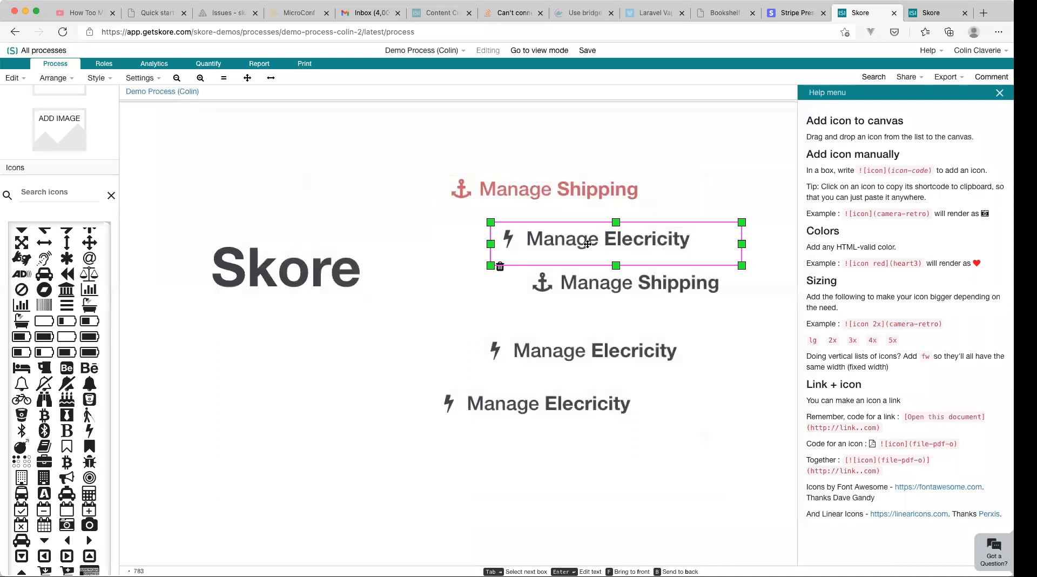
Step: Set the text color of the second note in the list, Manage Elecricity, to LightCoral
key(s)
triple_click(185, 155)
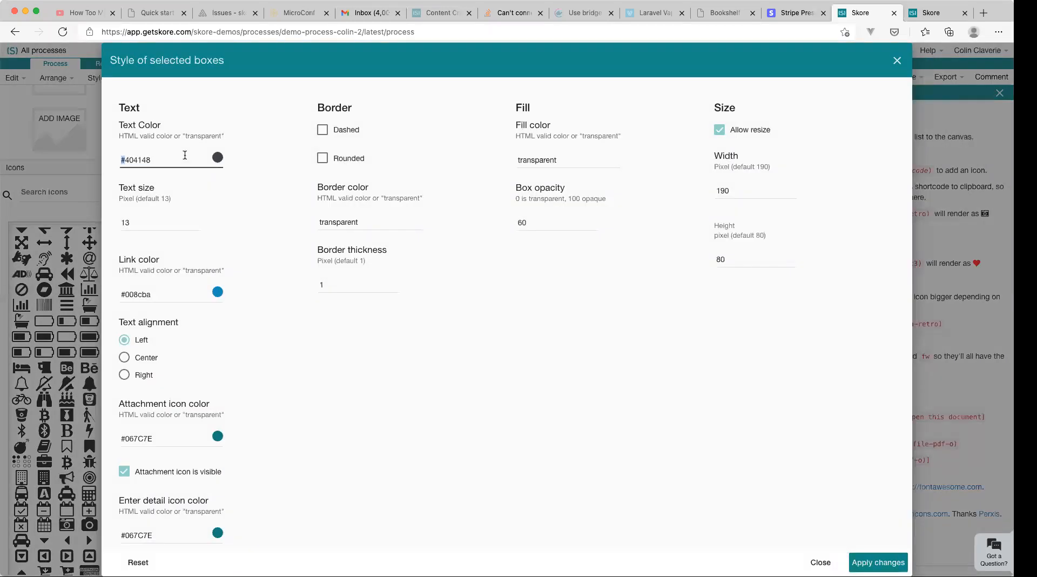
click(178, 222)
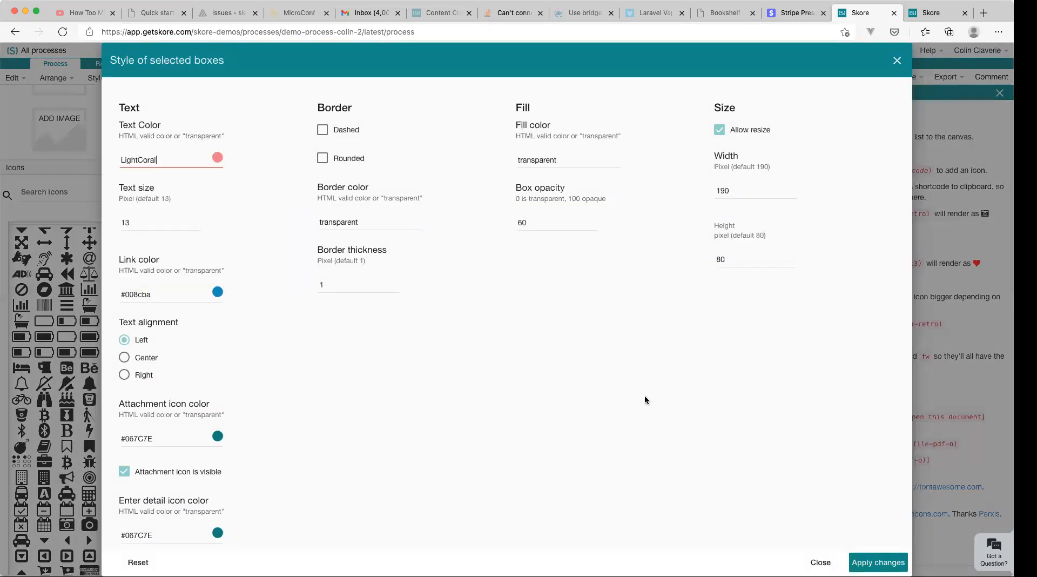
Step: Set the text color of the third note, the copied Manage Shipping, to LightCoral
click(628, 285)
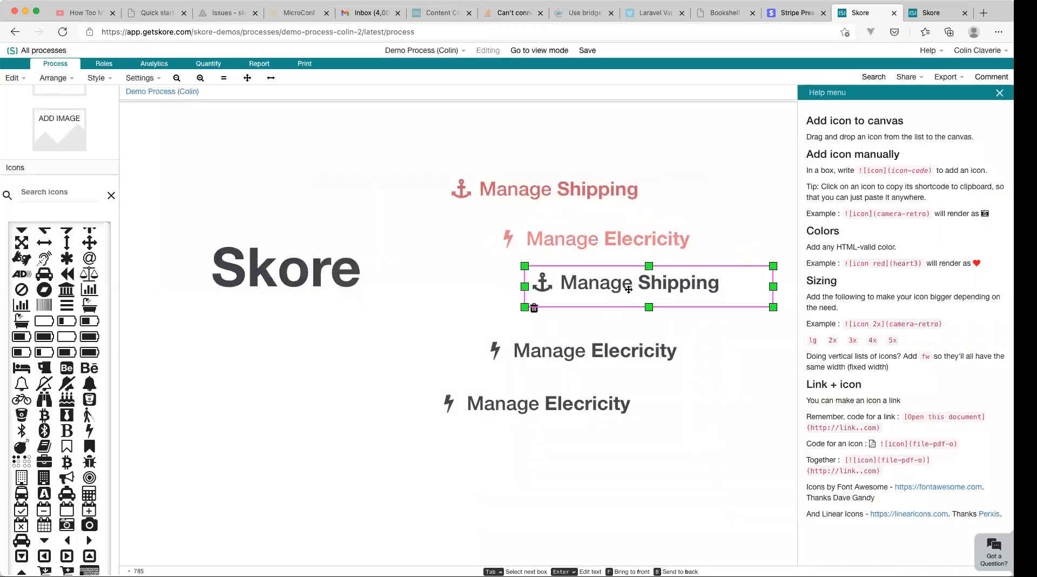
key(s)
triple_click(180, 162)
key(BackSpace)
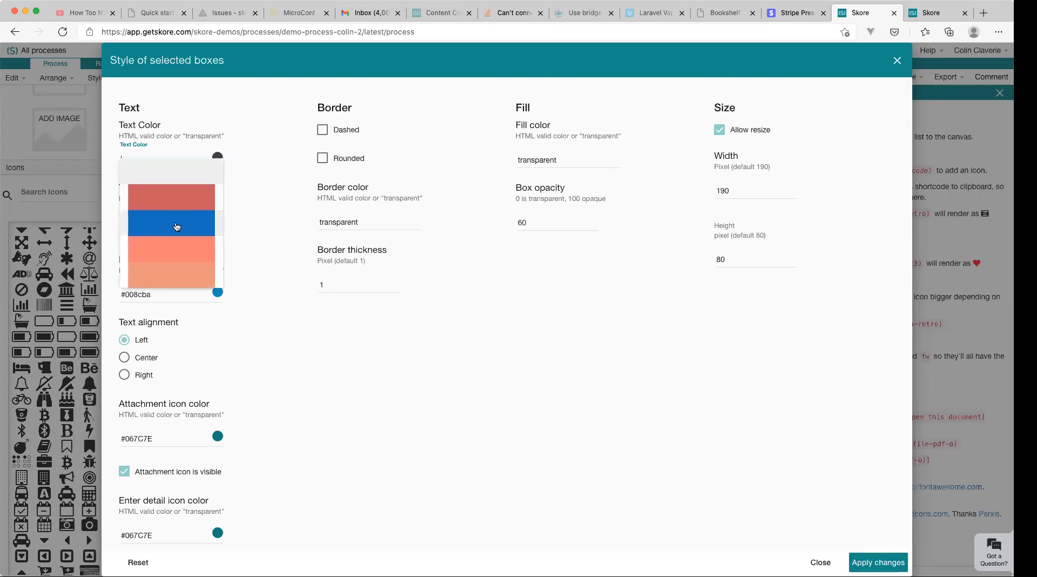
click(185, 227)
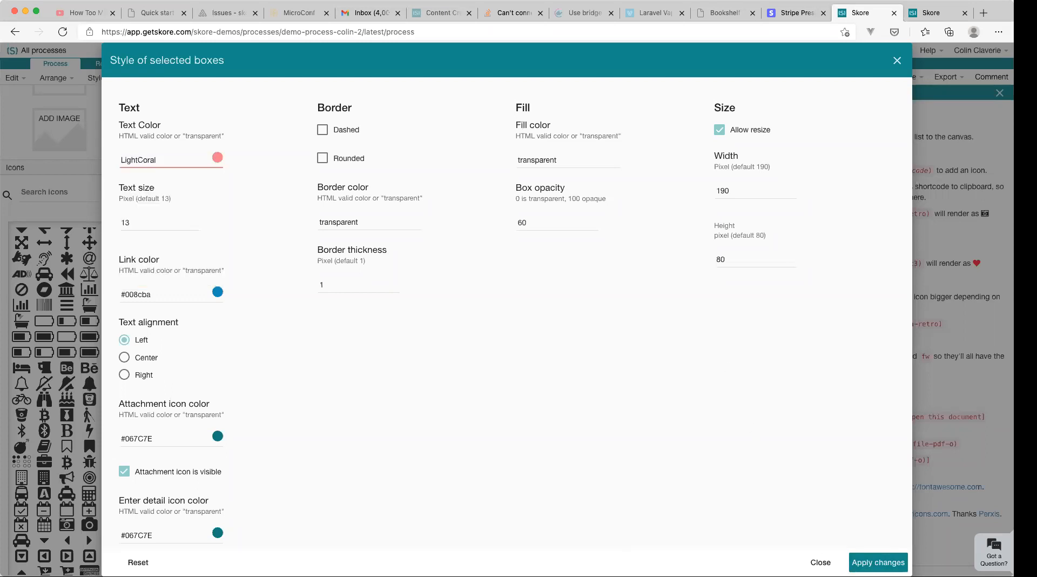
click(874, 556)
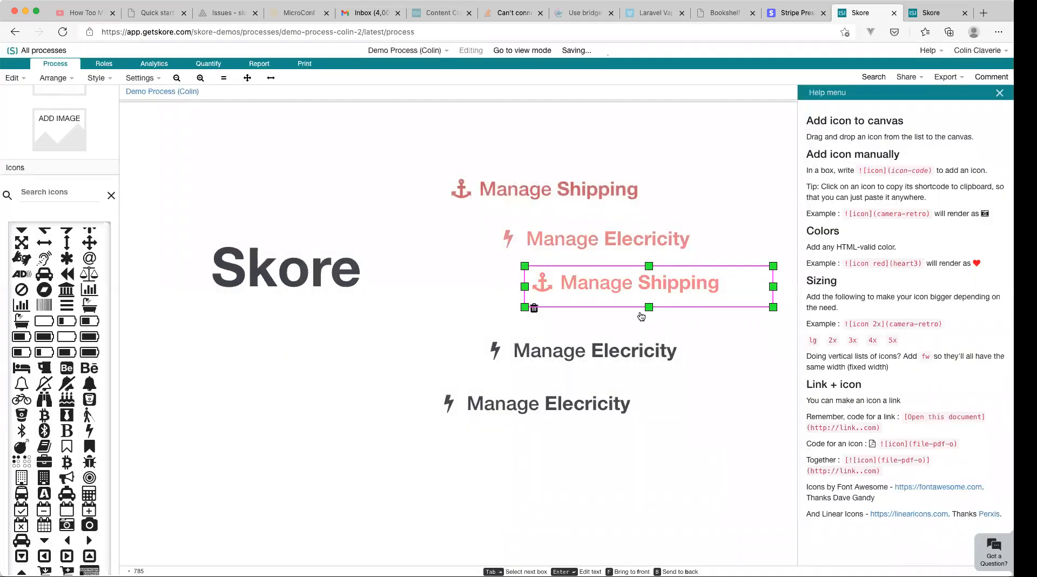
Step: Change the text color of the third note, the copied Manage Shipping, to Salmon
click(463, 286)
click(601, 296)
key(s)
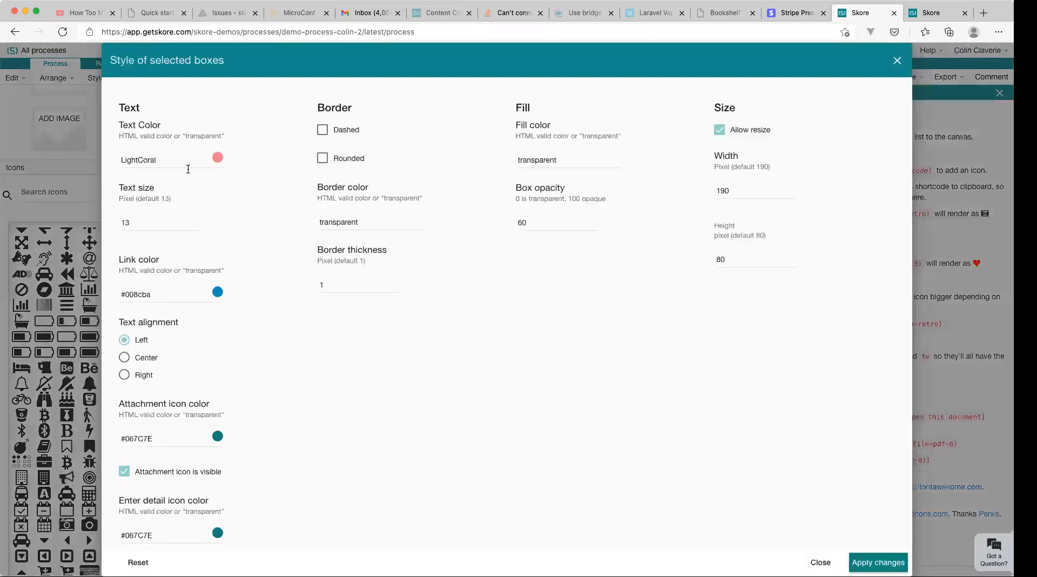
double_click(189, 168)
key(BackSpace)
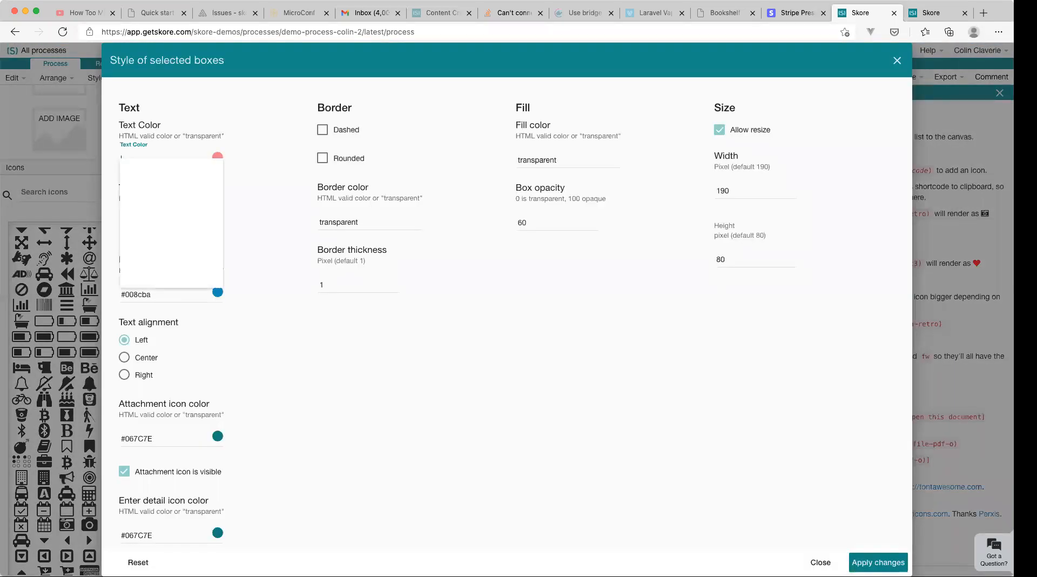
click(189, 236)
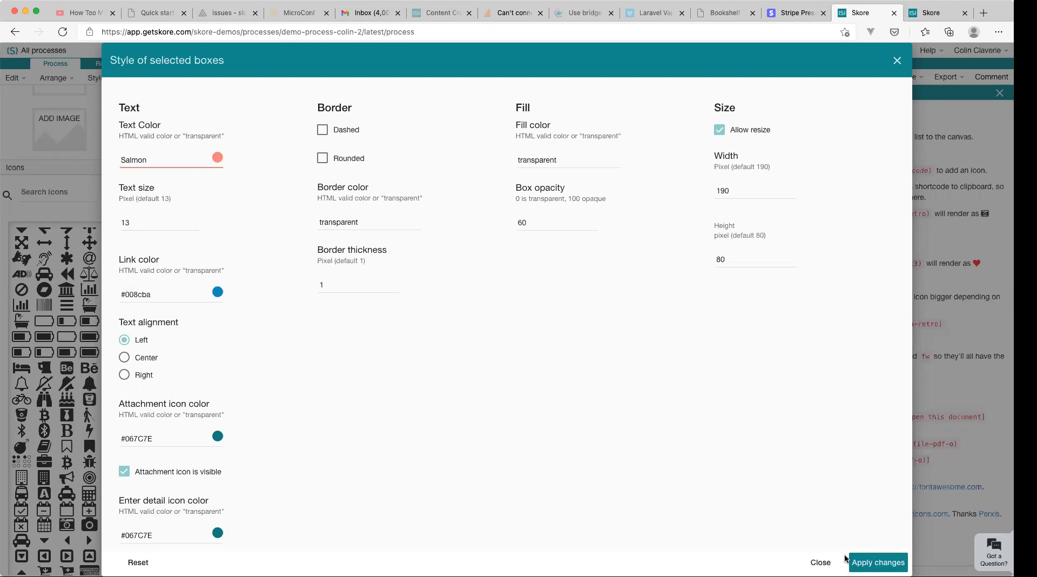
key(Return)
key(Tab)
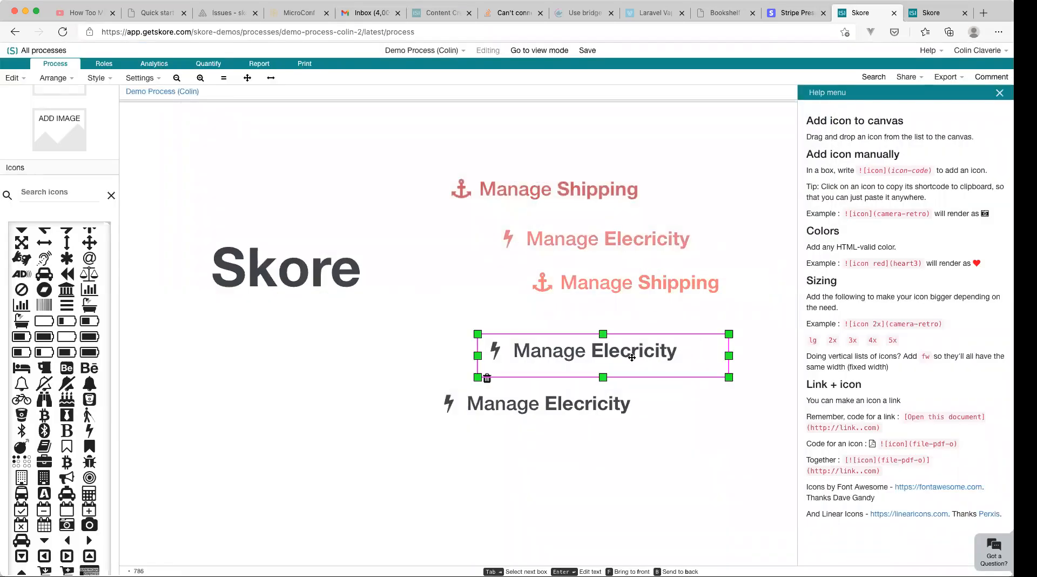
Step: Set the text color of the fourth note, the Manage Elecricity below the copied Manage Shipping, to DarkSalmon
key(s)
triple_click(167, 167)
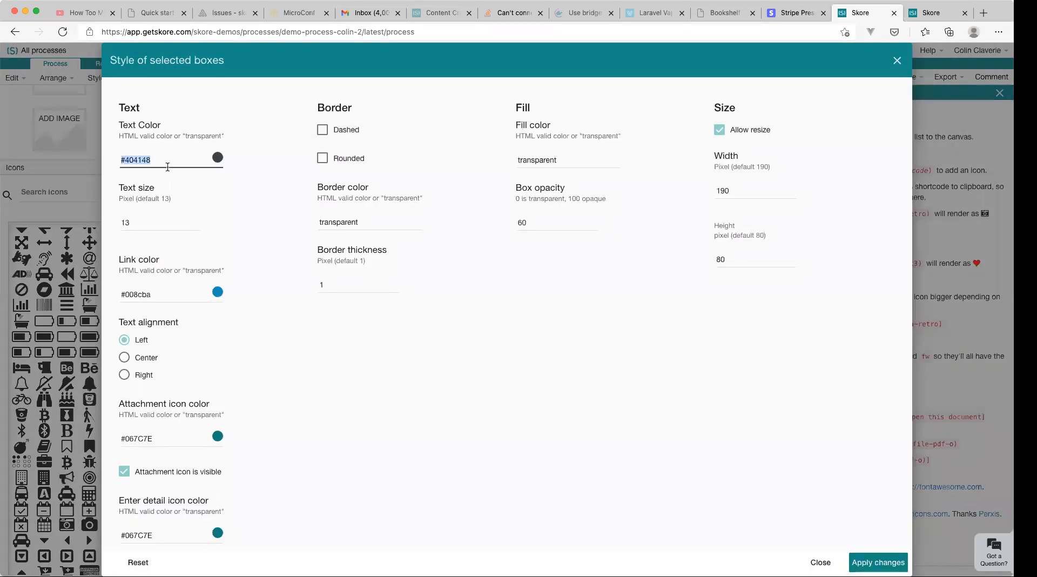
key(BackSpace)
click(188, 272)
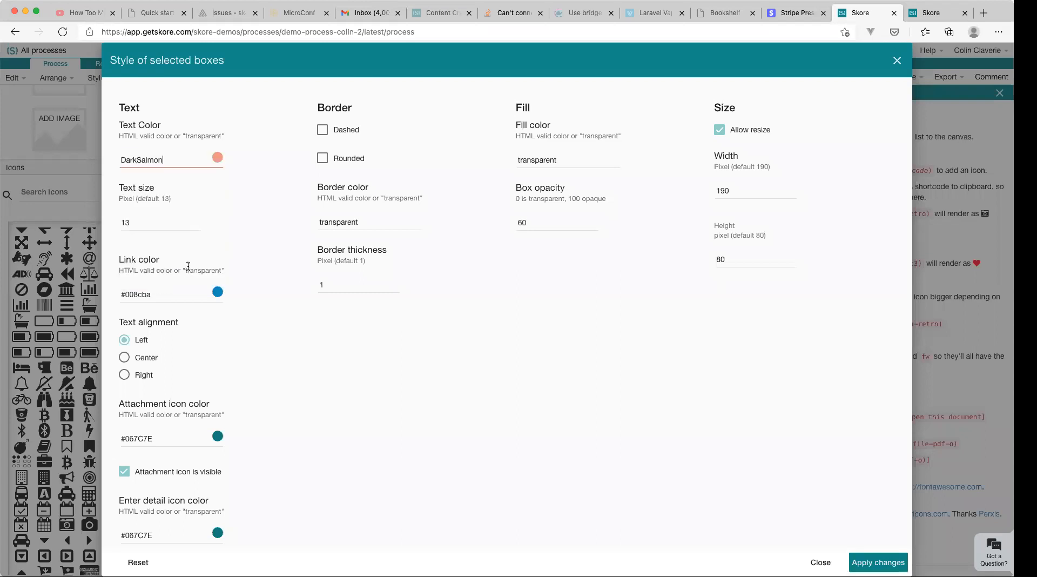
key(Return)
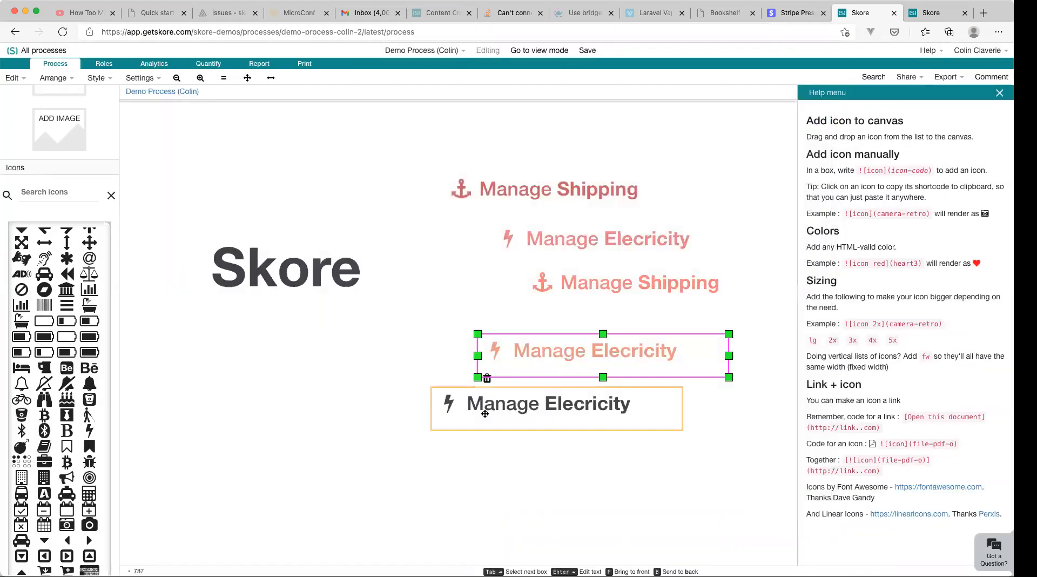
Step: Move the DarkSalmon Manage Elecricity note slightly up and right, and nudge the Salmon Manage Shipping note slightly right to form an arc
drag(589, 351, 601, 342)
click(618, 290)
drag(620, 296, 623, 296)
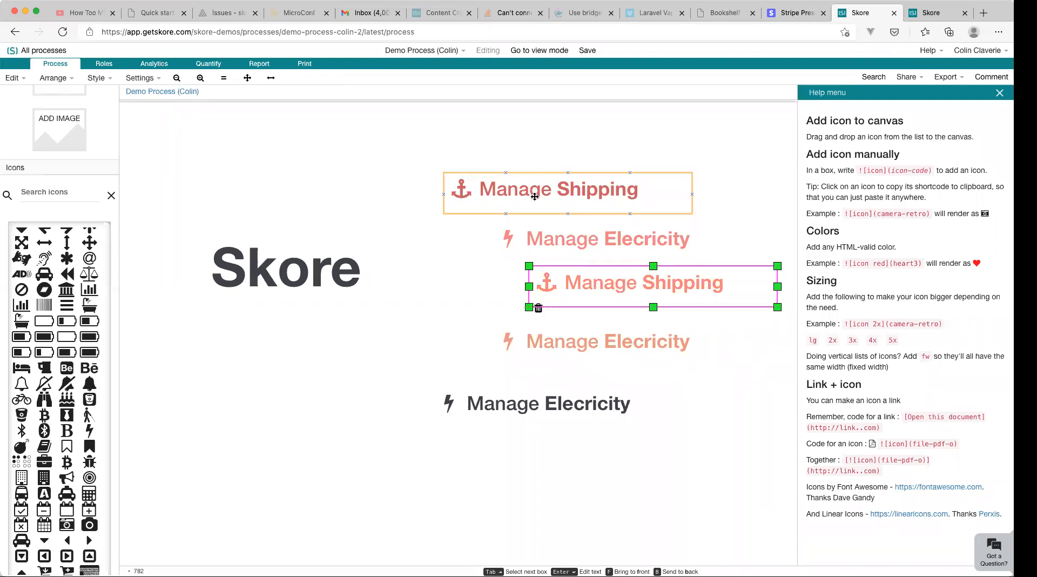
click(364, 479)
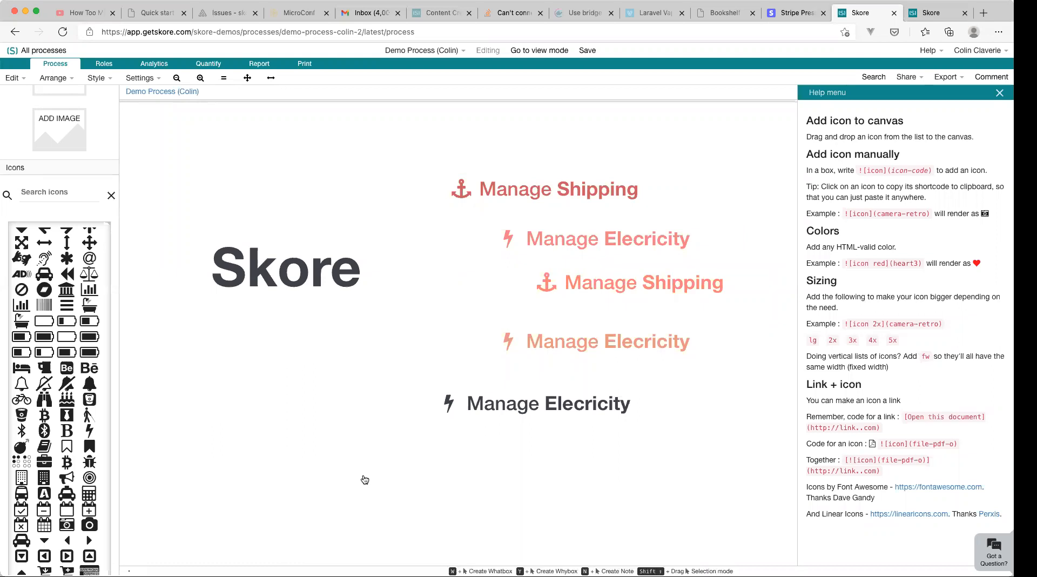
Step: Move the Skore title slightly down and to the left of its current place
click(328, 273)
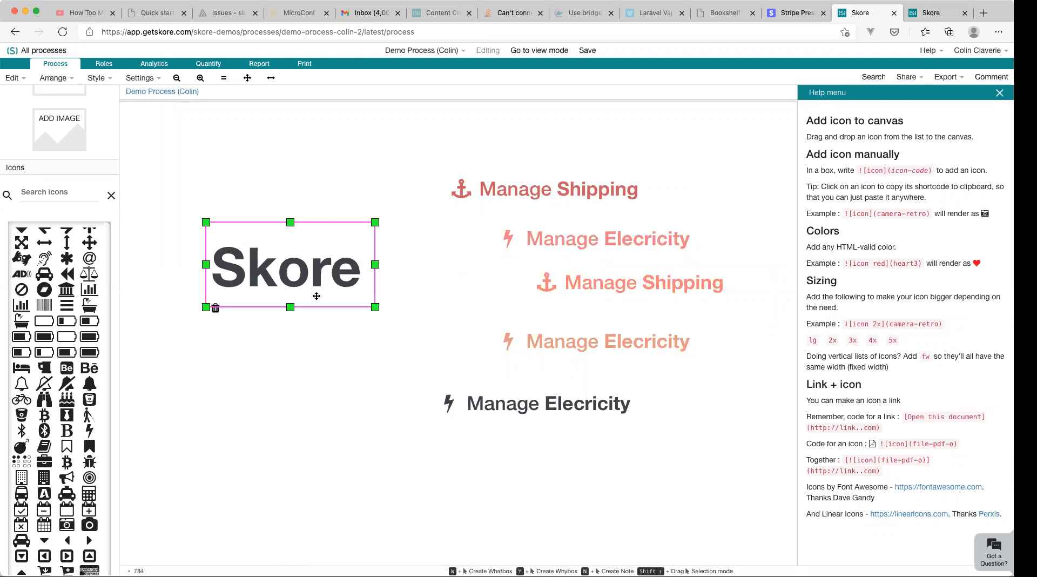
drag(328, 273, 312, 296)
click(337, 432)
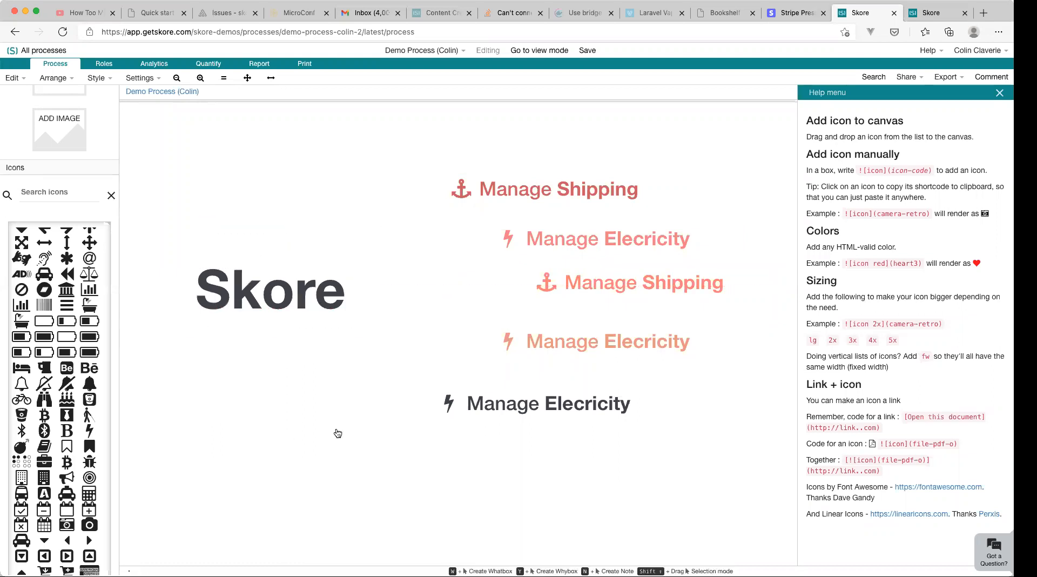
Step: Set the page's canvas background color to LightYellow
drag(227, 155, 260, 161)
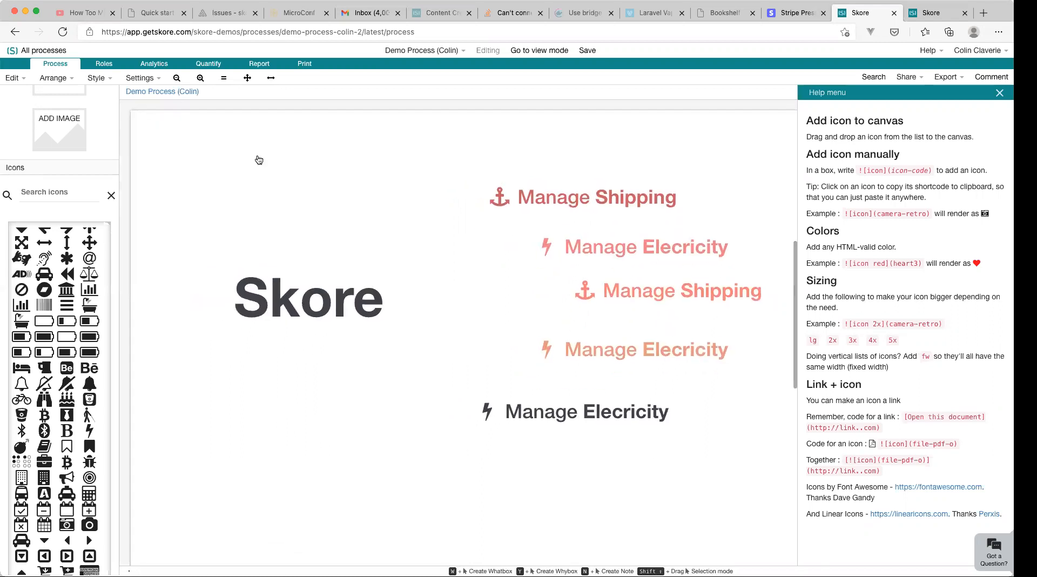
click(140, 86)
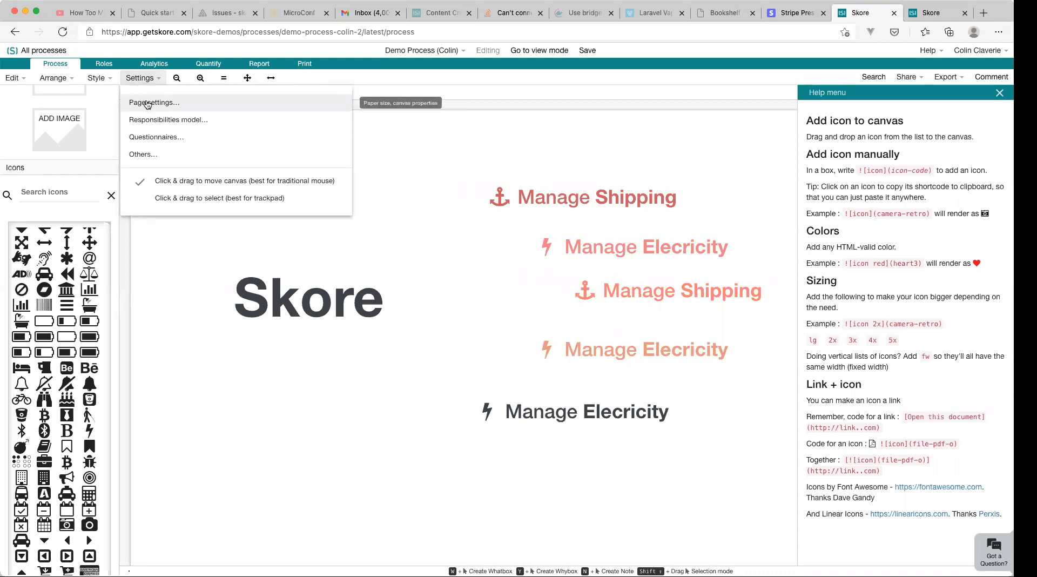
click(147, 103)
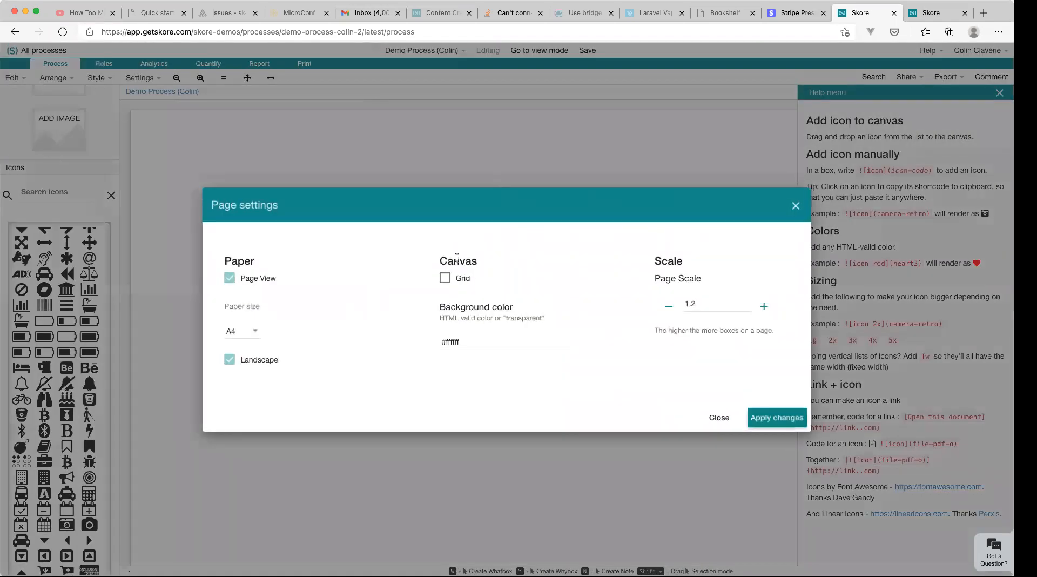
double_click(460, 343)
key(BackSpace)
scroll(503, 430, down, 4)
scroll(503, 430, down, 3)
scroll(505, 428, up, 3)
scroll(506, 427, down, 5)
scroll(506, 427, down, 5)
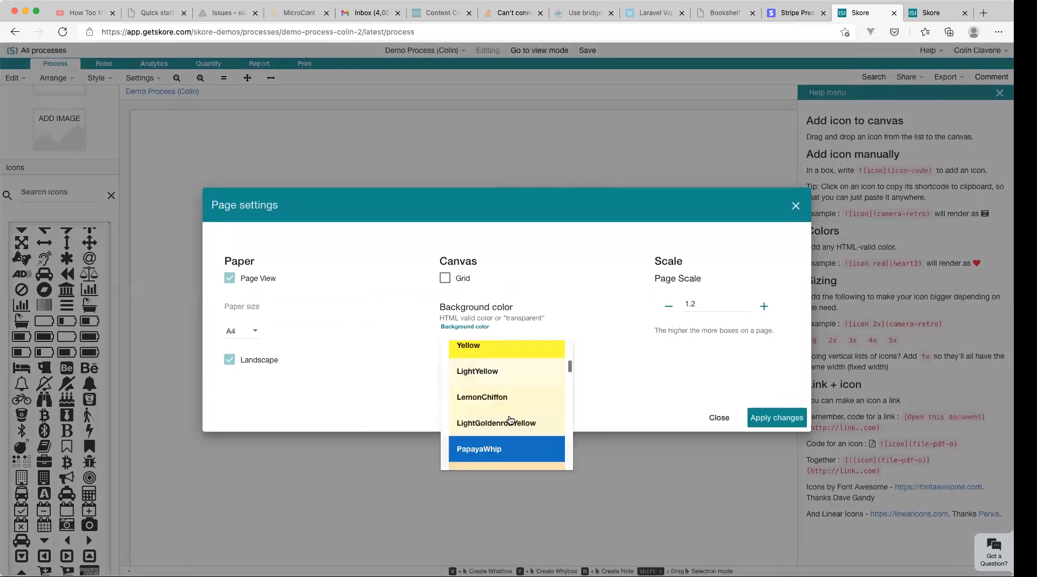
click(516, 380)
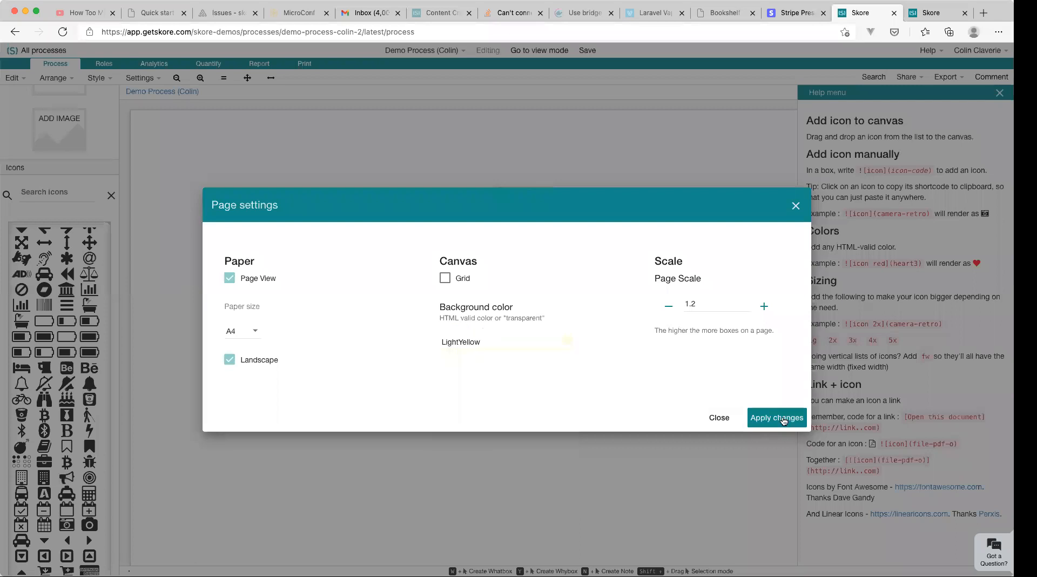
click(783, 420)
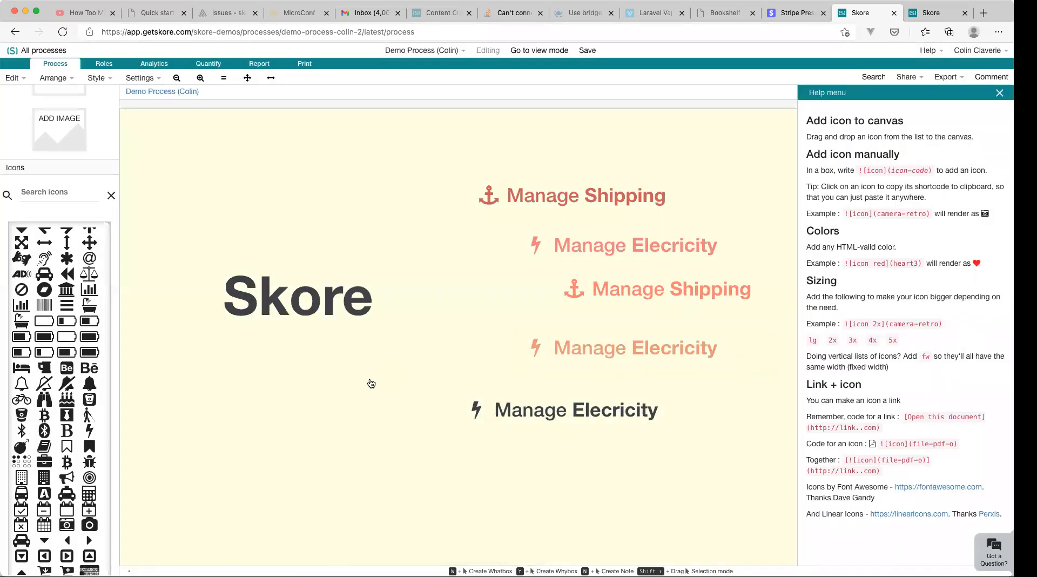
Step: Set the text color of the Skore title to FireBrick
click(278, 321)
key(s)
double_click(157, 150)
double_click(155, 161)
text(Red)
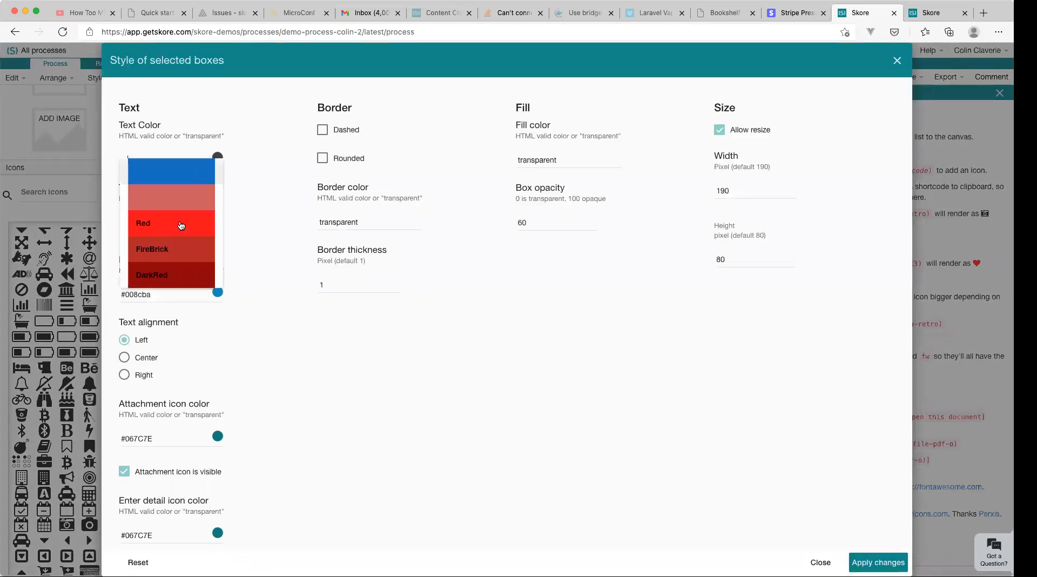
key(super+a)
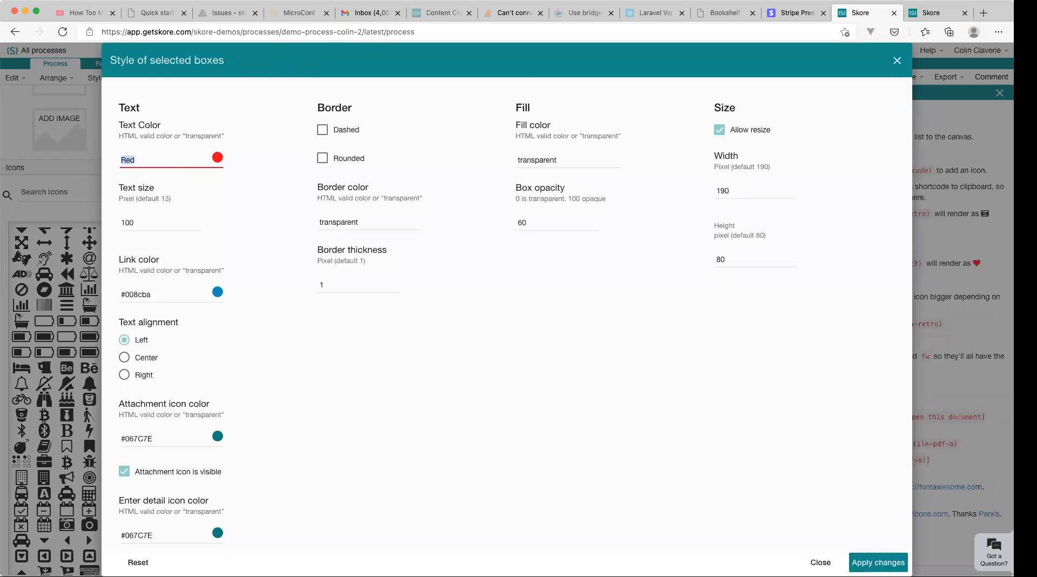
text(FireBrick)
click(868, 559)
click(372, 405)
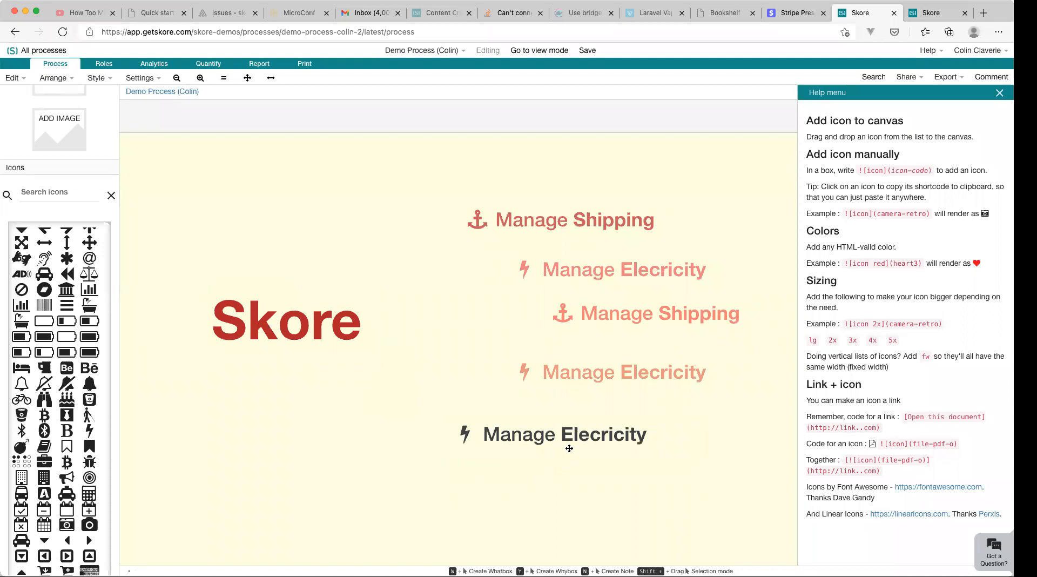
Step: Delete the uncolored Manage Elecricity note at the end of the list
click(608, 441)
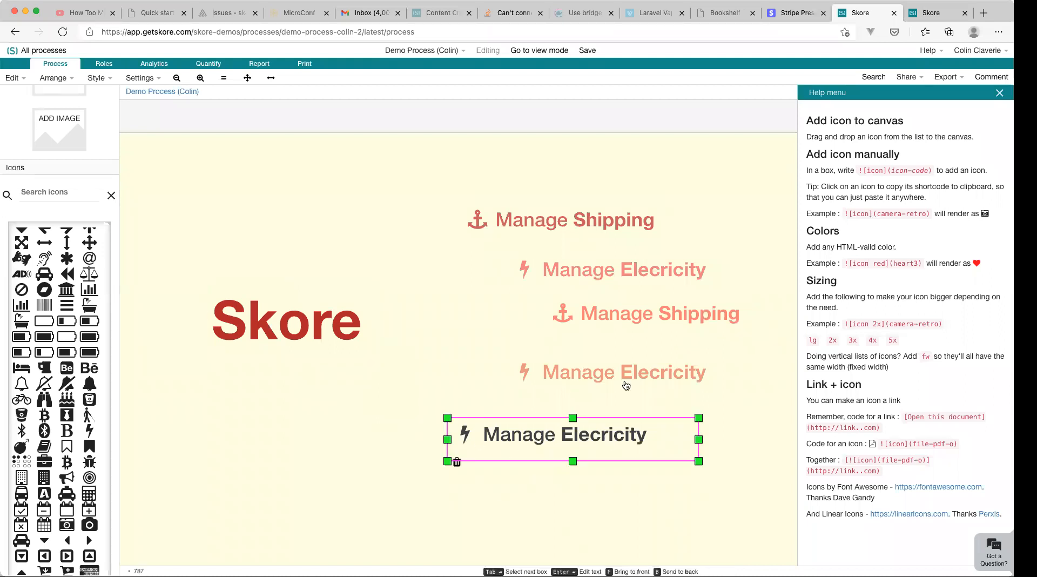
double_click(619, 435)
key(super+a)
key(Escape)
click(575, 433)
key(Delete)
Step: Move the last Manage Elecricity note and the Manage Shipping note above it left and slightly down to curve around the title
drag(603, 376, 556, 390)
click(606, 328)
drag(606, 328, 580, 337)
click(368, 463)
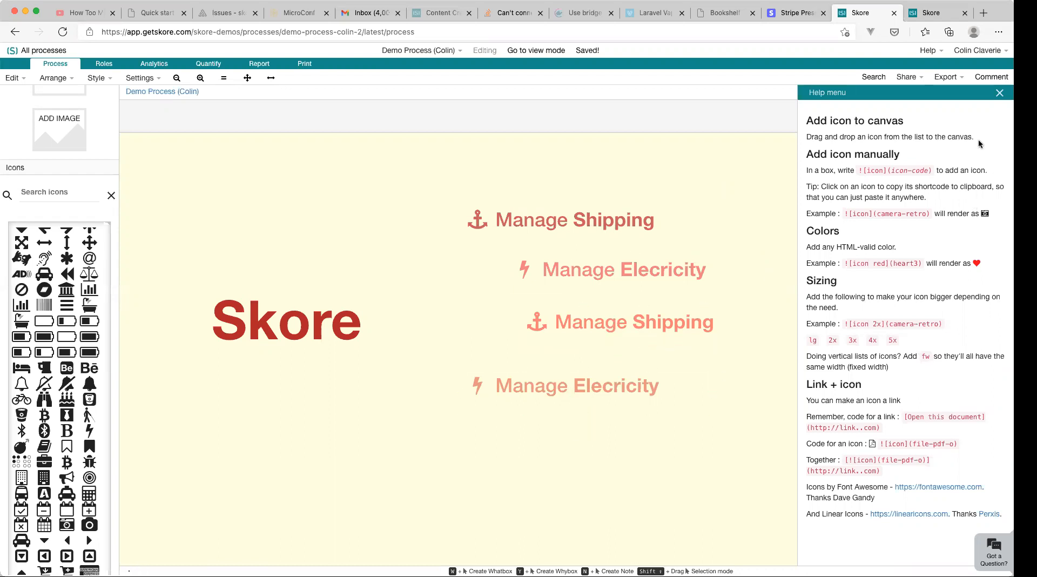
Step: Close the icon help and shift the lower Manage Shipping and Manage Elecricity notes down so the headings are evenly spaced
click(999, 93)
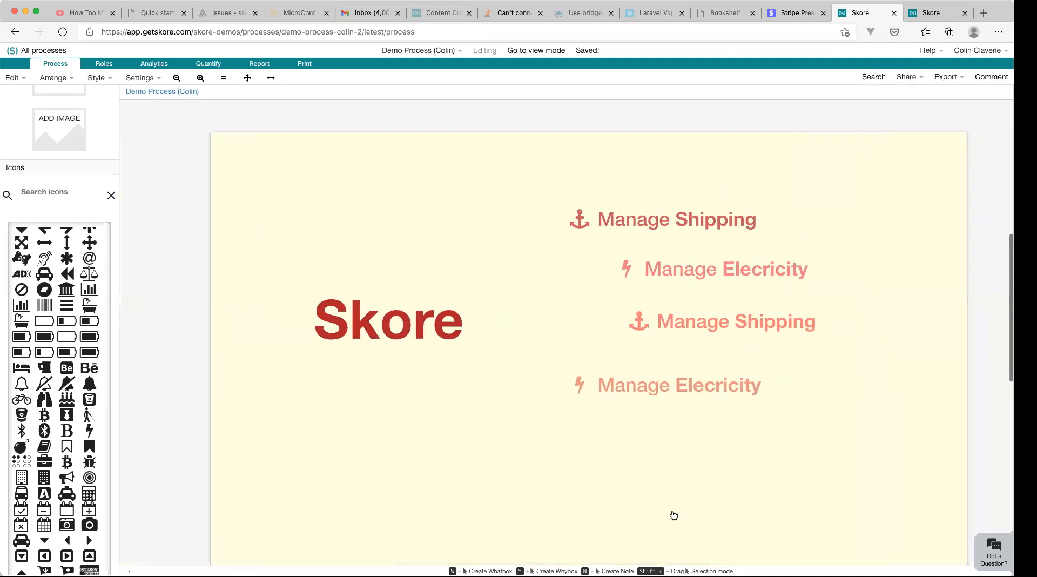
scroll(539, 456, down, 1)
scroll(539, 456, right, 1)
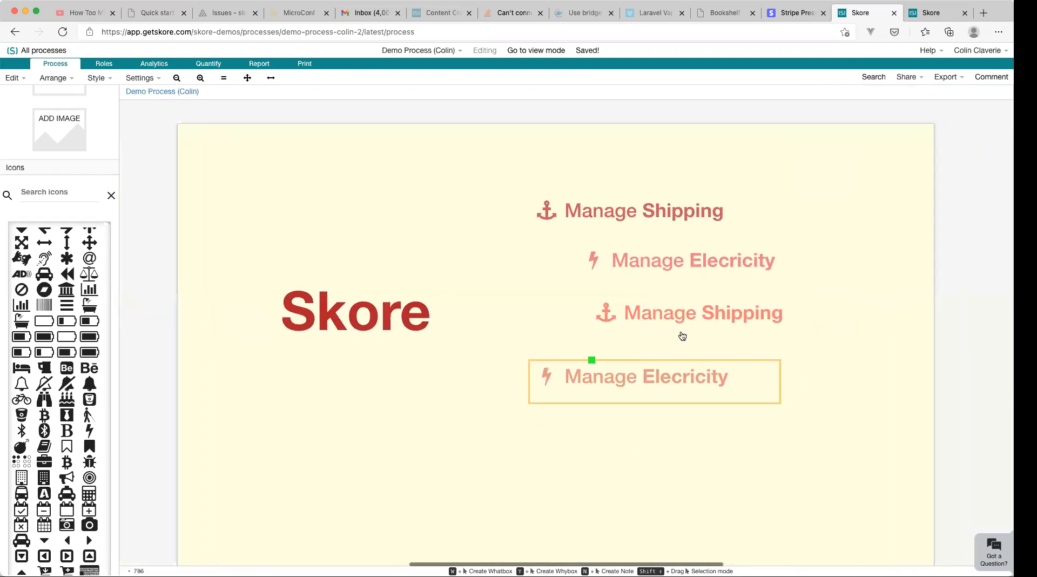
drag(671, 324, 671, 329)
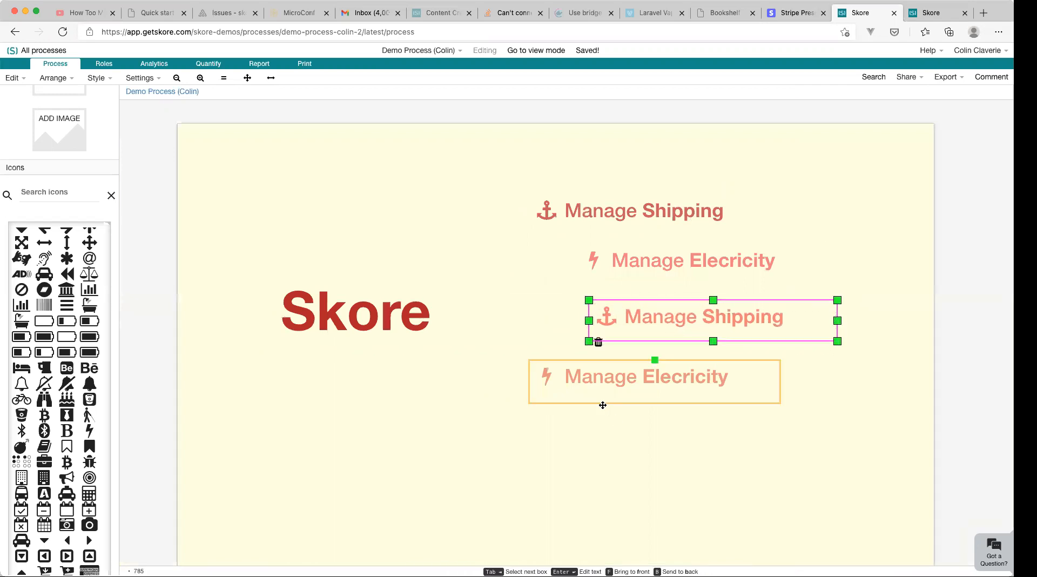
drag(631, 388, 628, 407)
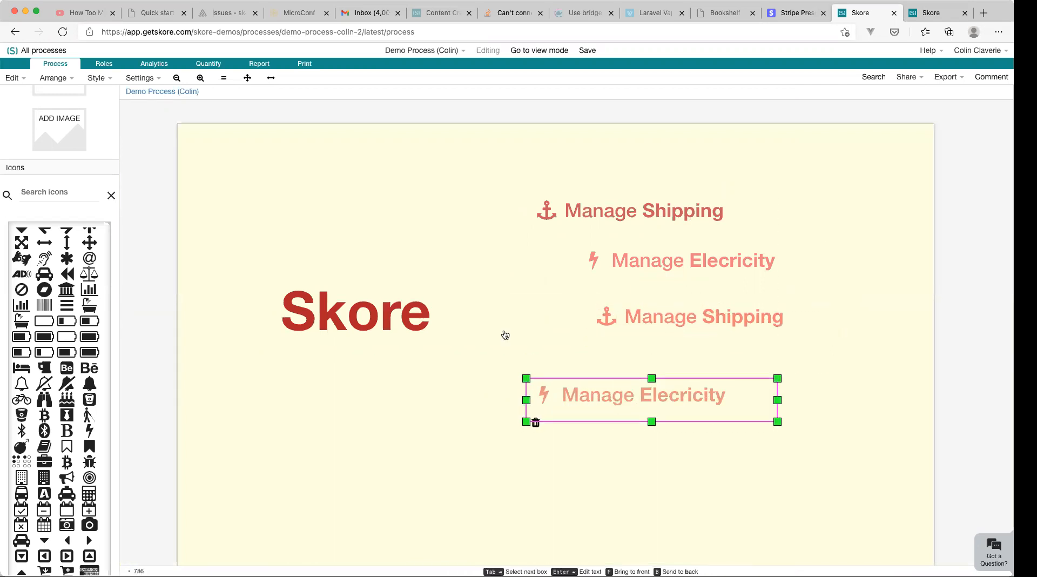
drag(657, 317, 659, 327)
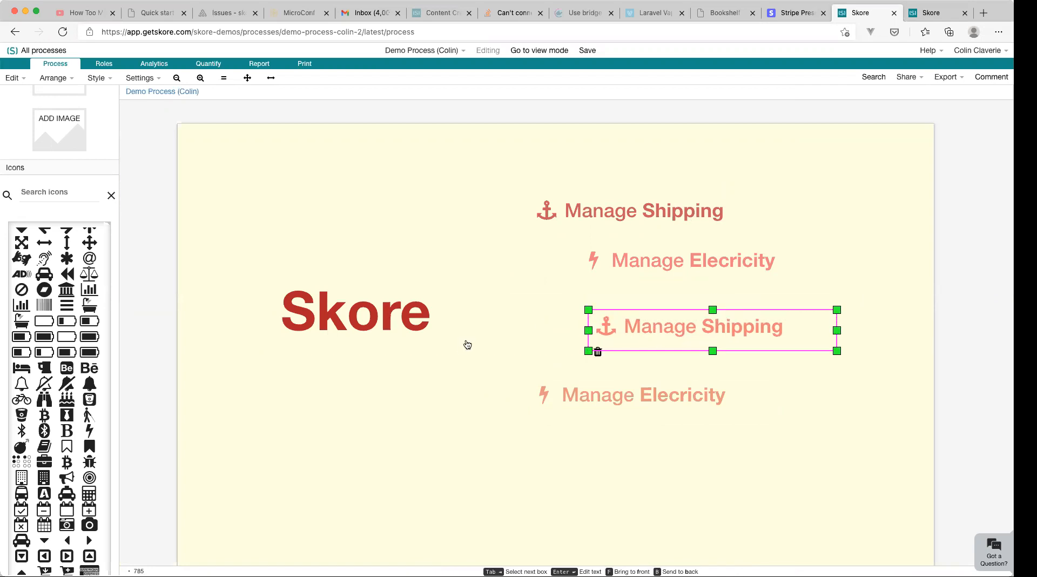
click(462, 347)
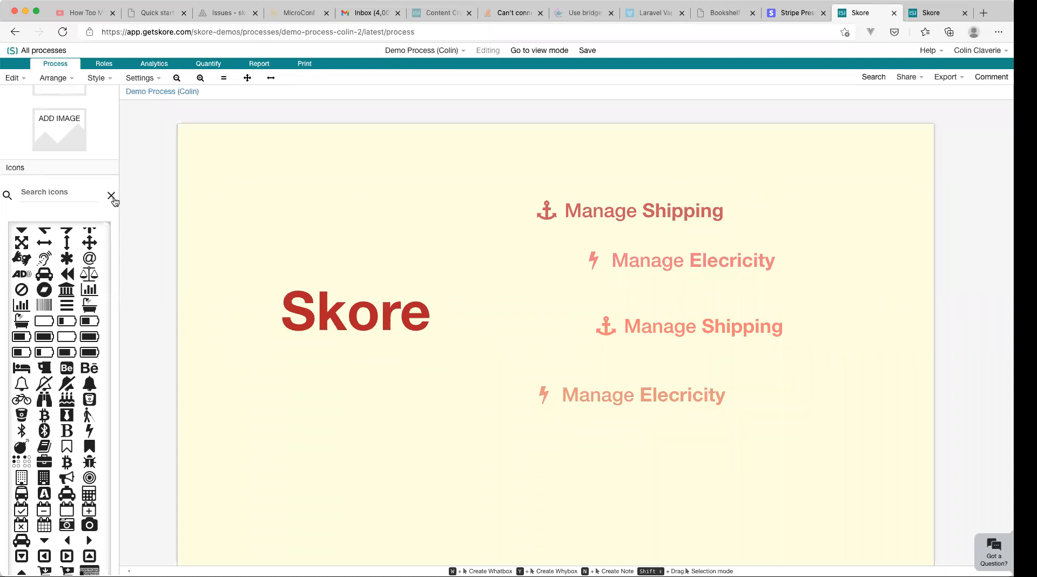
Step: Collapse the icon library and go back to the list of all processes
click(83, 172)
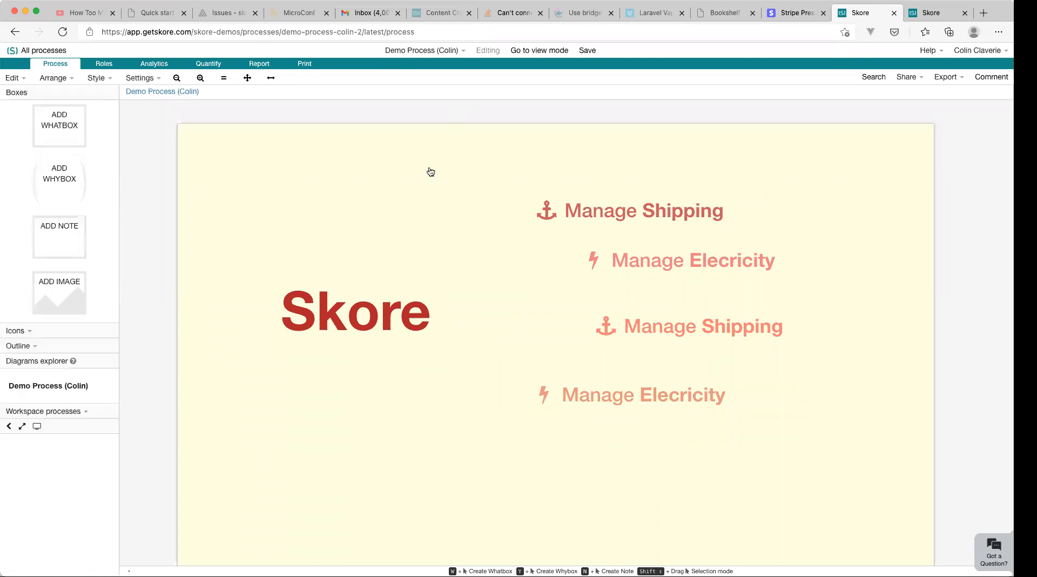
click(46, 51)
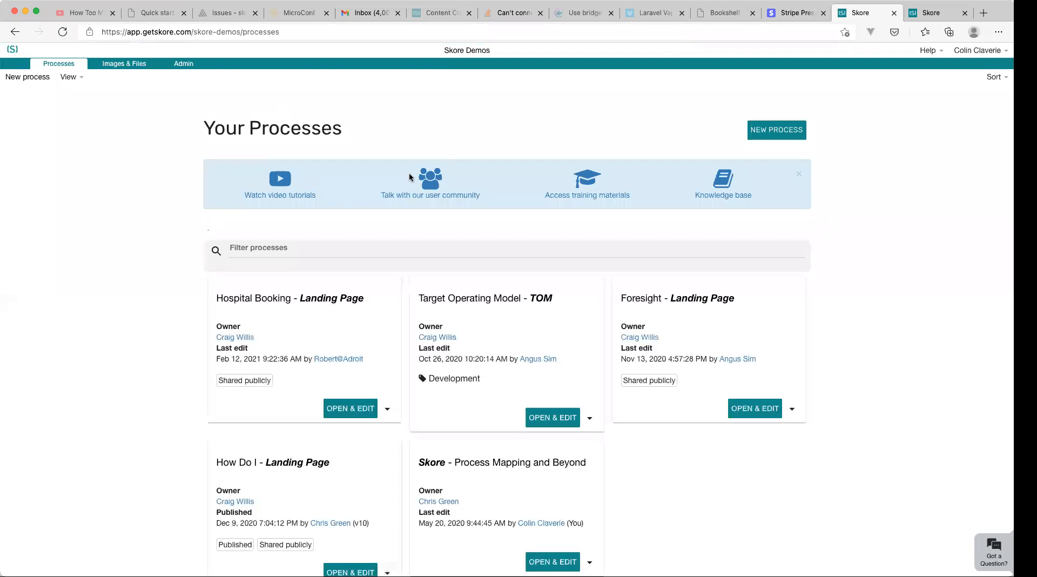
scroll(388, 204, down, 3)
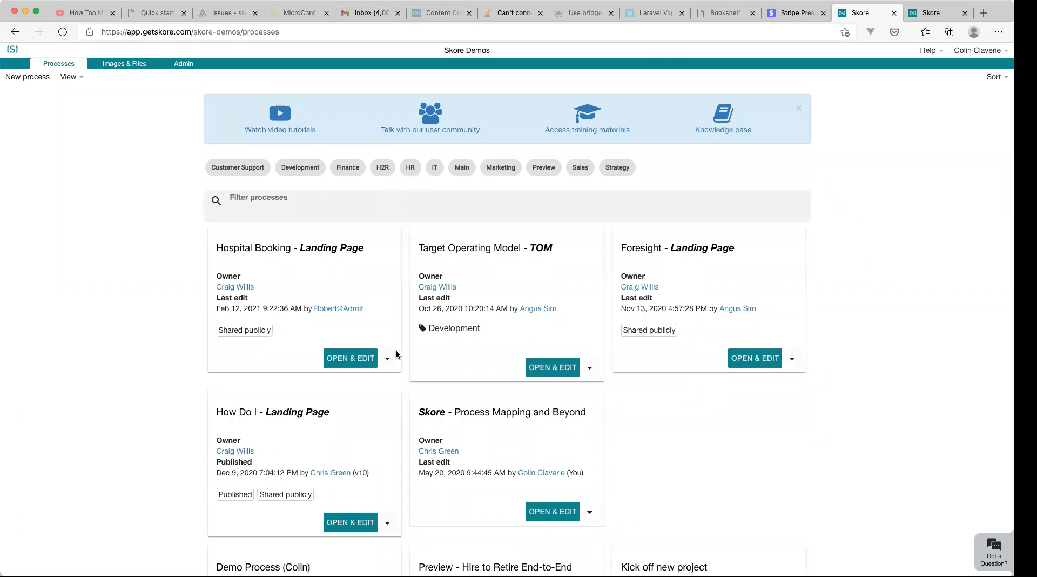
Step: Look up the process ID in the details of the Hospital Booking - Landing Page process
click(389, 359)
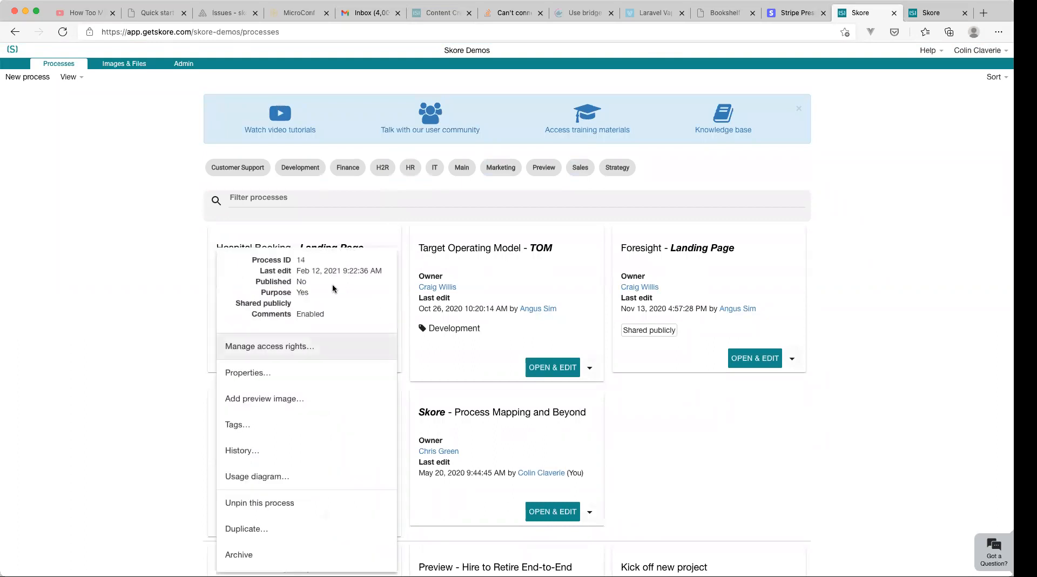
click(375, 271)
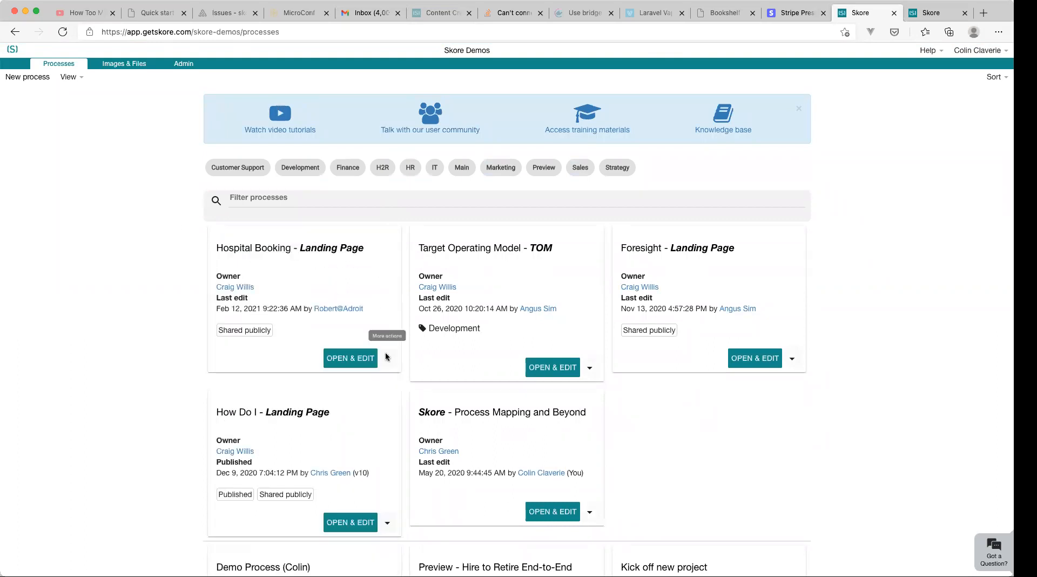
click(387, 357)
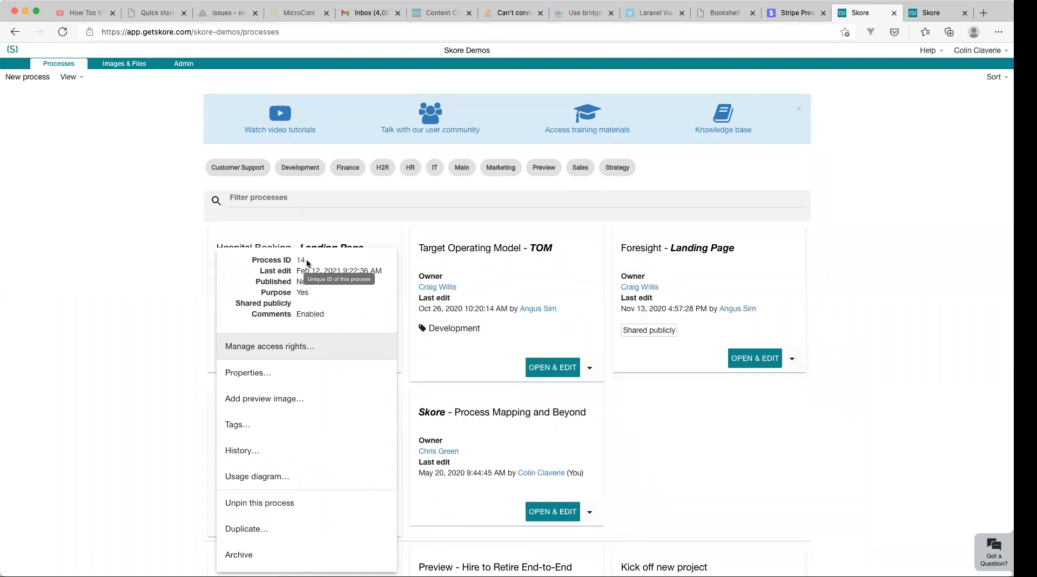
click(171, 265)
Step: Look up the process ID of Business Model Canvas - Example and browse further down the process list
scroll(170, 264, down, 5)
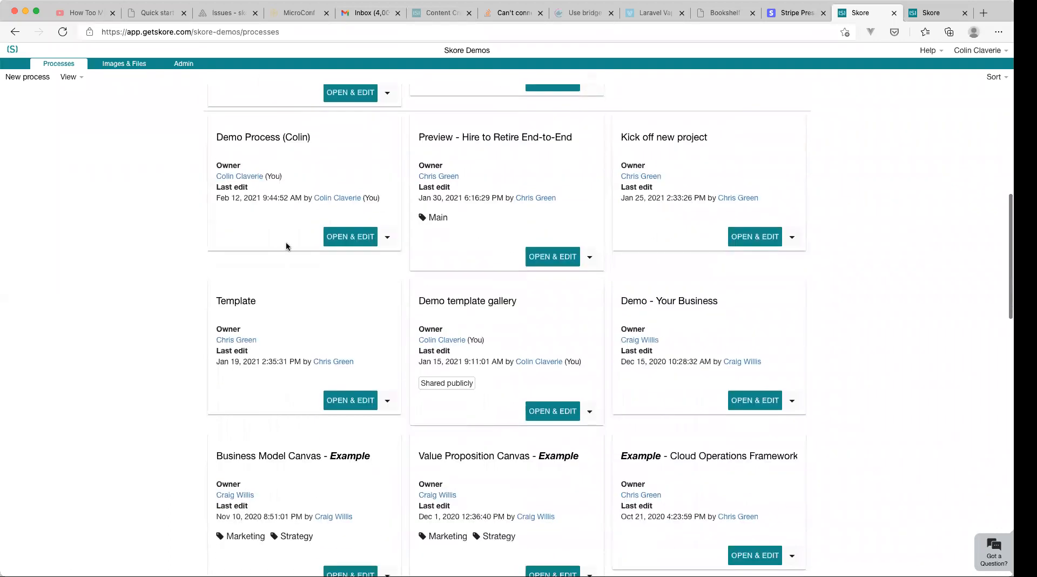
scroll(592, 373, down, 2)
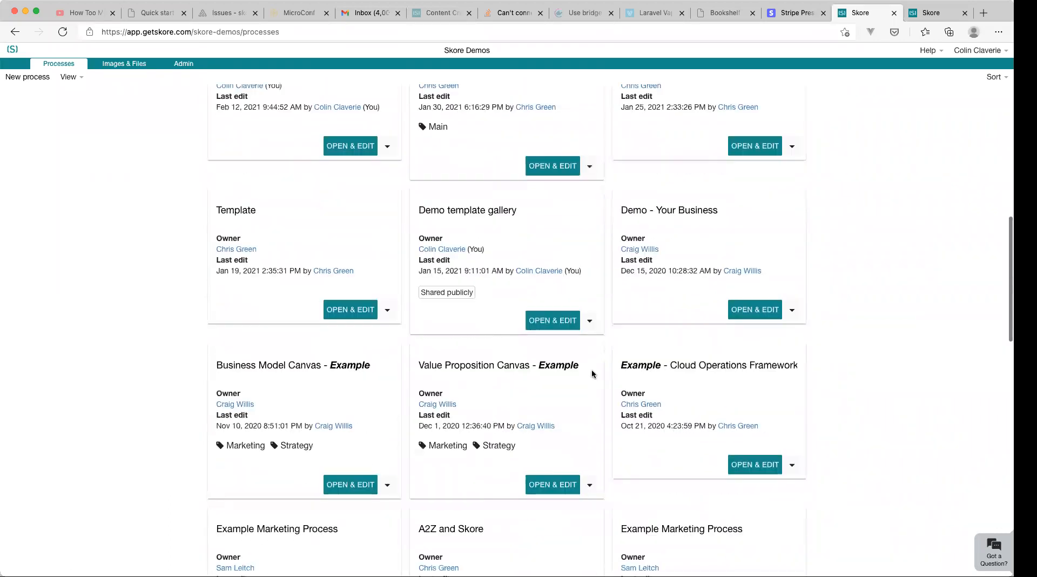
scroll(540, 357, down, 1)
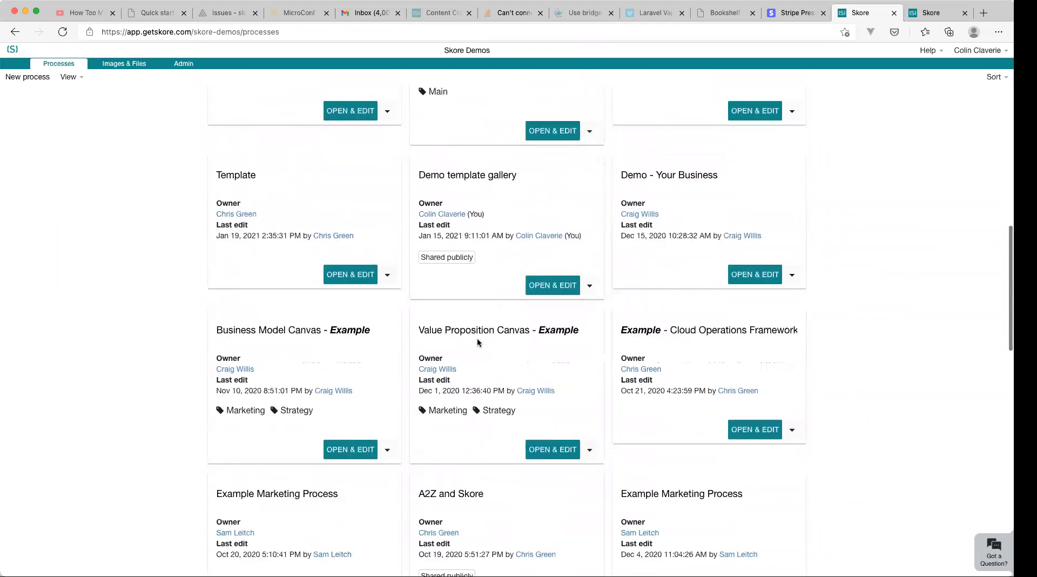
click(389, 450)
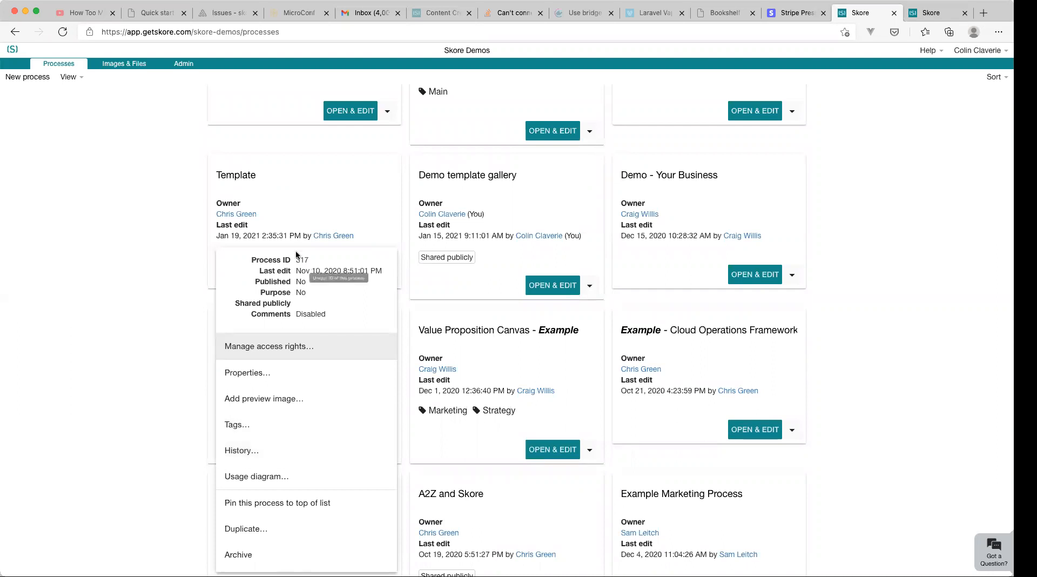
click(197, 380)
scroll(197, 380, down, 8)
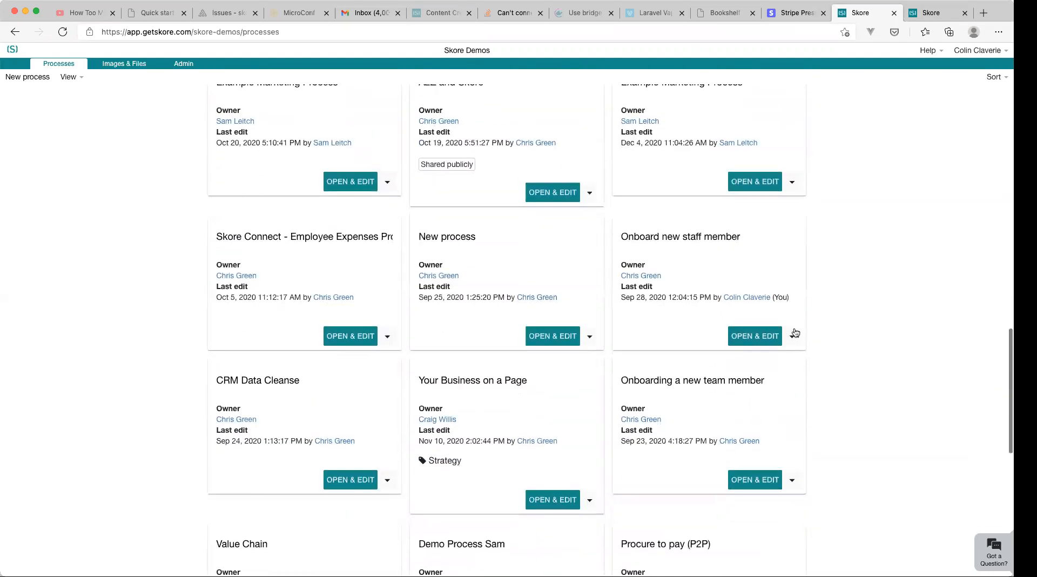
Step: Look up the process ID in the details of the Onboard new staff member process
click(794, 332)
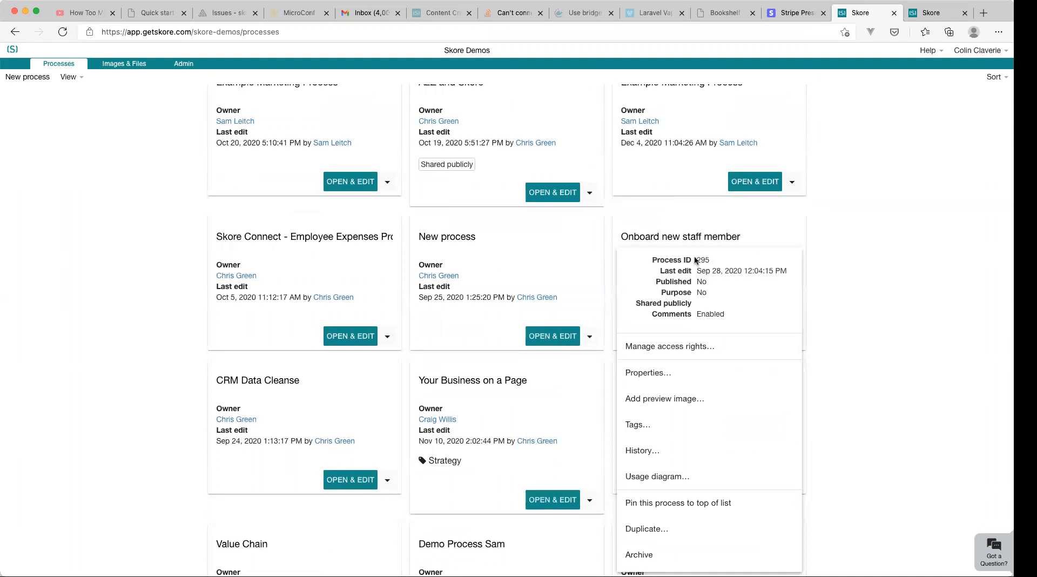
click(834, 205)
Step: Open the demo process that holds the Skore landing page and switch it to edit mode
scroll(834, 209, up, 15)
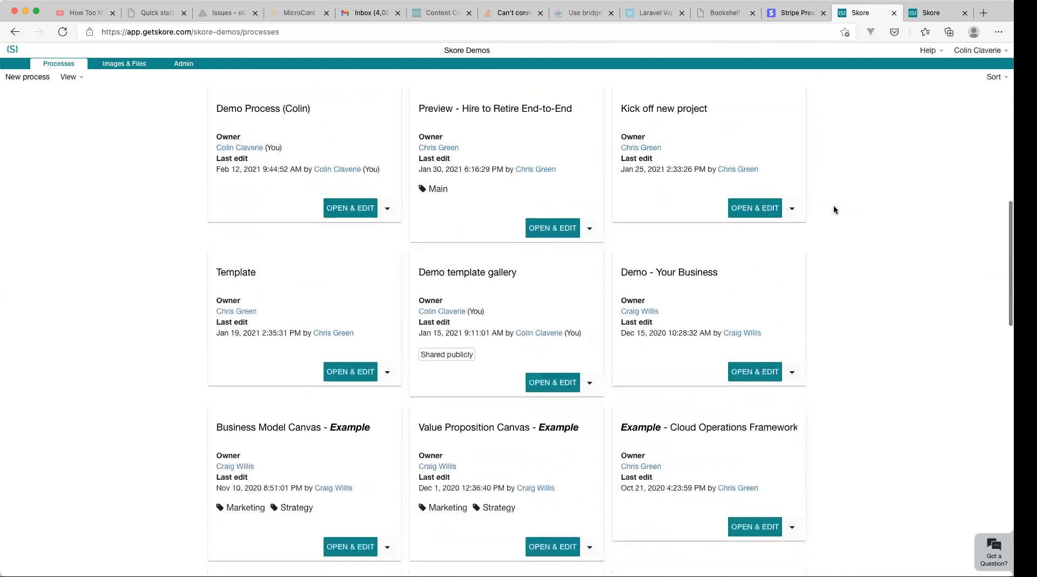
click(273, 388)
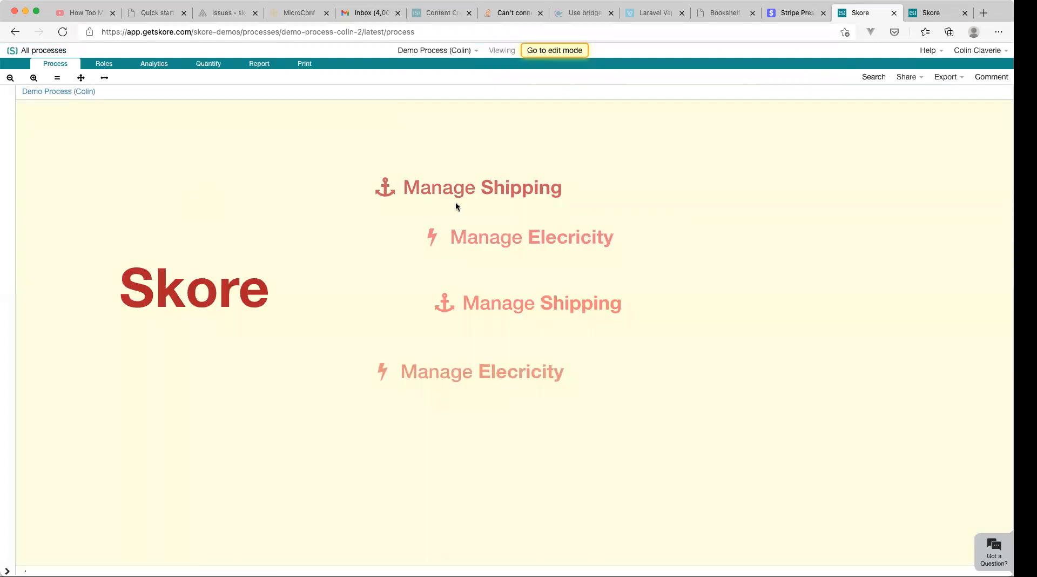
click(550, 54)
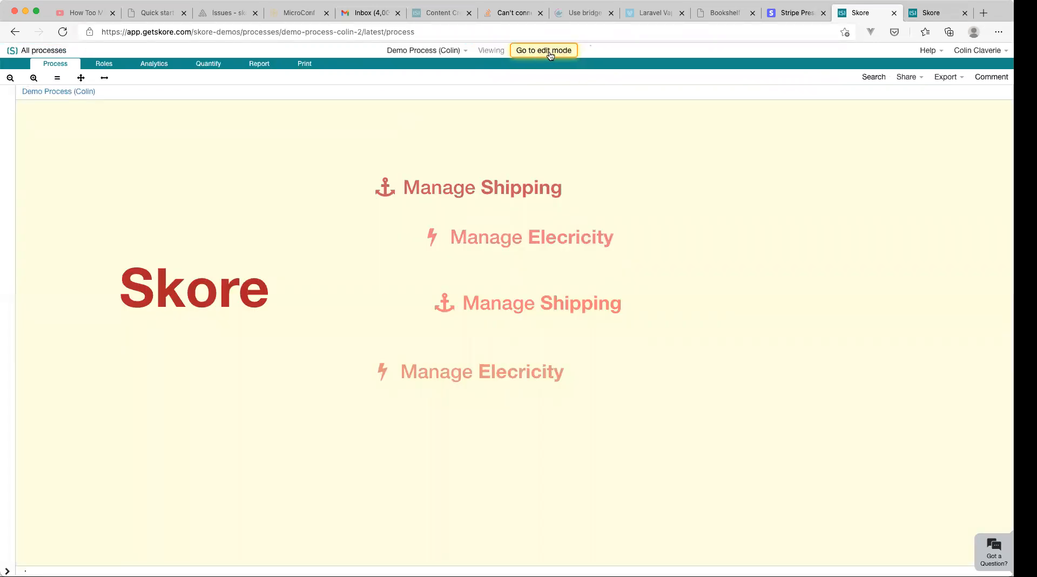
Step: Turn the text of the topmost Manage Shipping heading into a link to 14.1, keeping the anchor icon outside the link
click(640, 205)
double_click(729, 196)
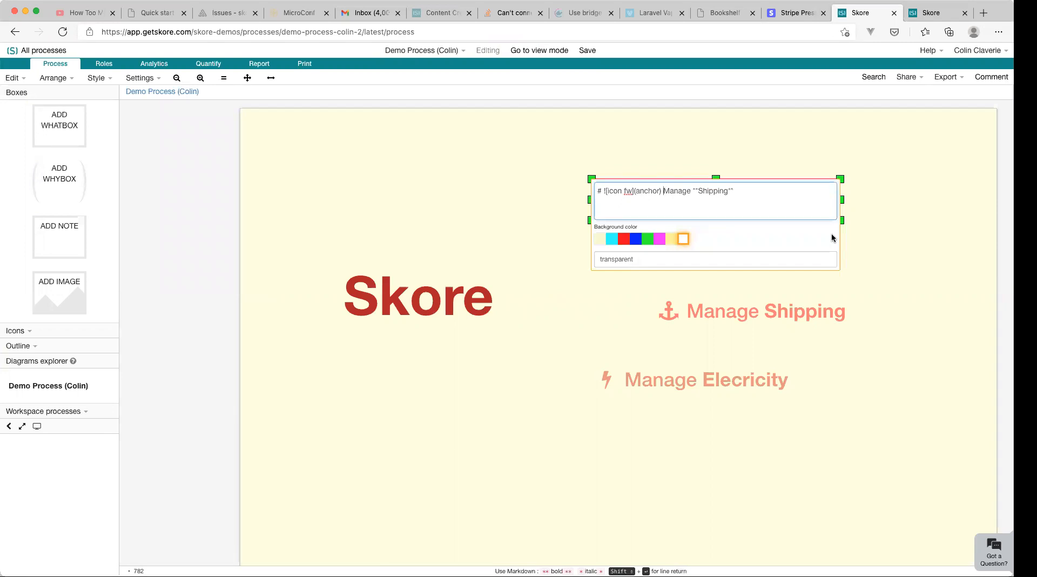
text([)
text(14.1)
key(shift+Right)
key(shift+Right)
key(Right)
key(shift+Right)
key(Right)
key(shift+Right)
key(Right)
key(Right)
click(891, 198)
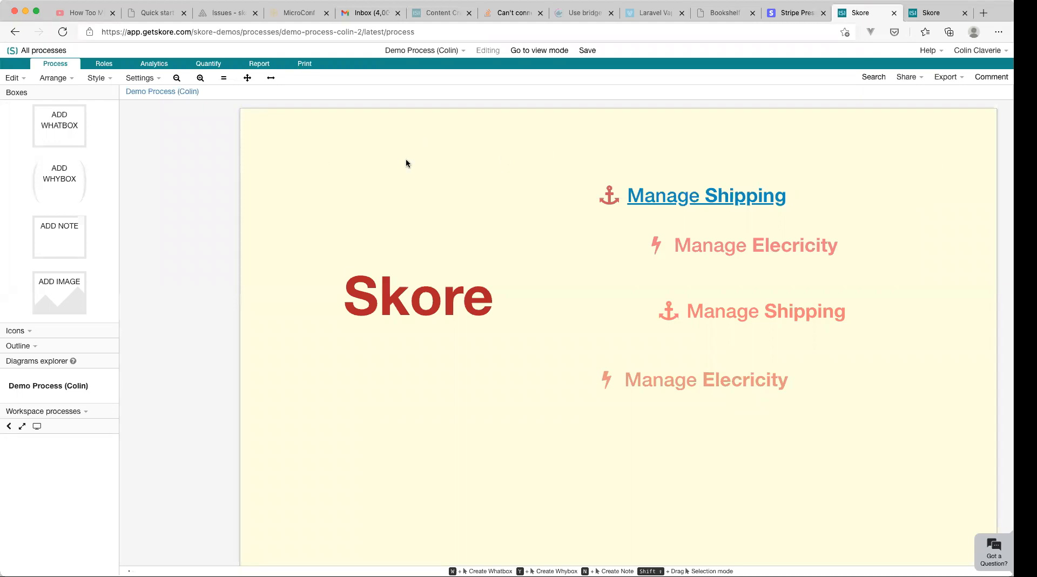
Step: Try to reuse the IndianRed text color as the link color of the topmost Manage Shipping heading
drag(861, 463, 787, 467)
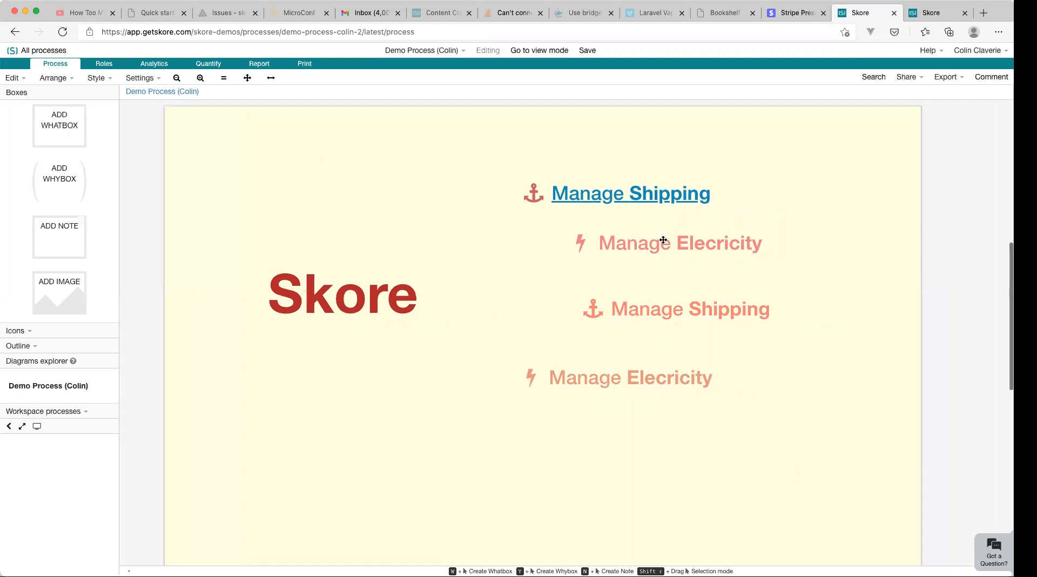
click(735, 198)
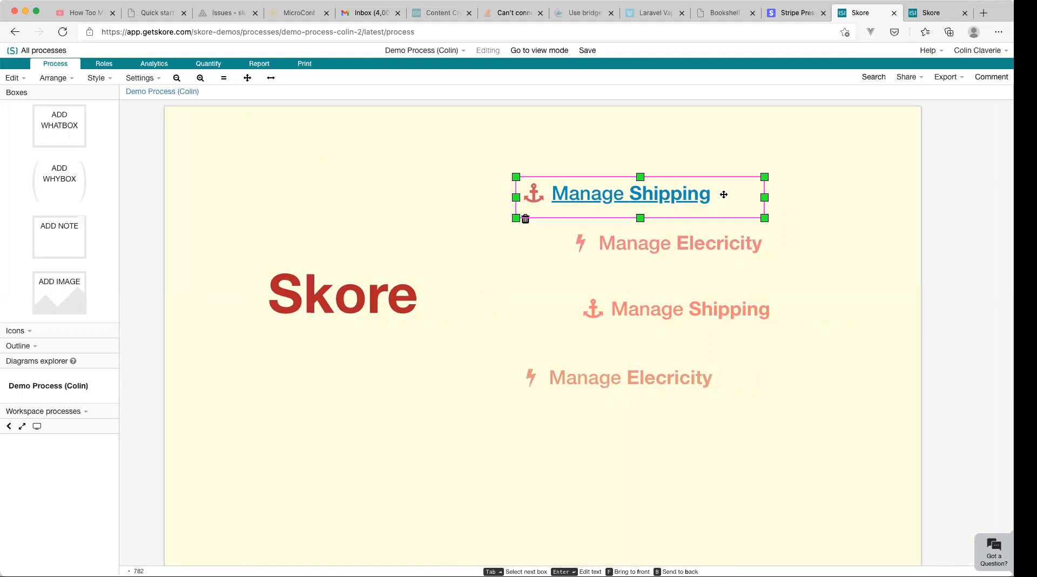
key(s)
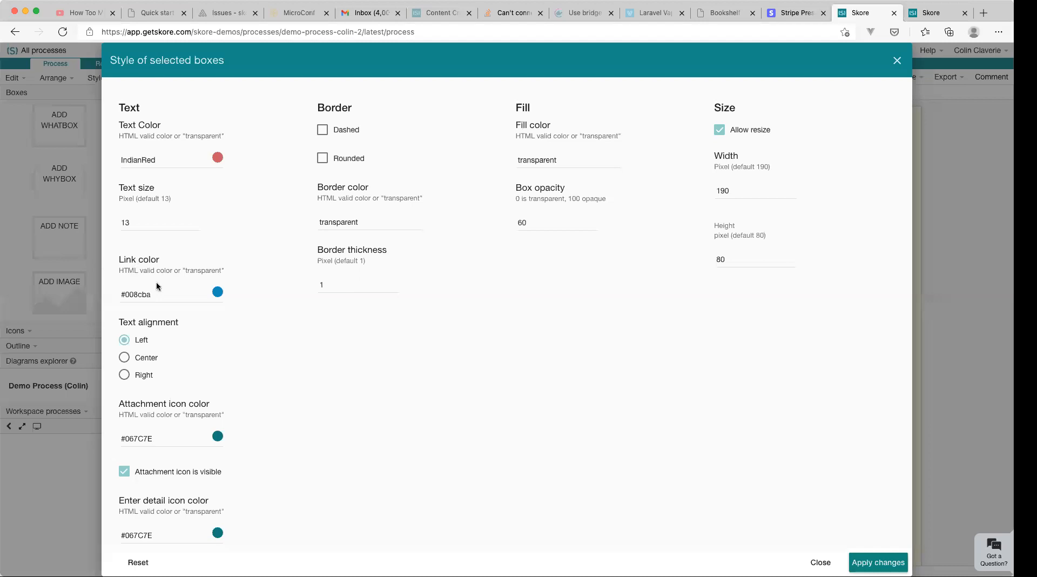
double_click(154, 162)
key(super+c)
click(252, 362)
triple_click(132, 292)
key(super+v)
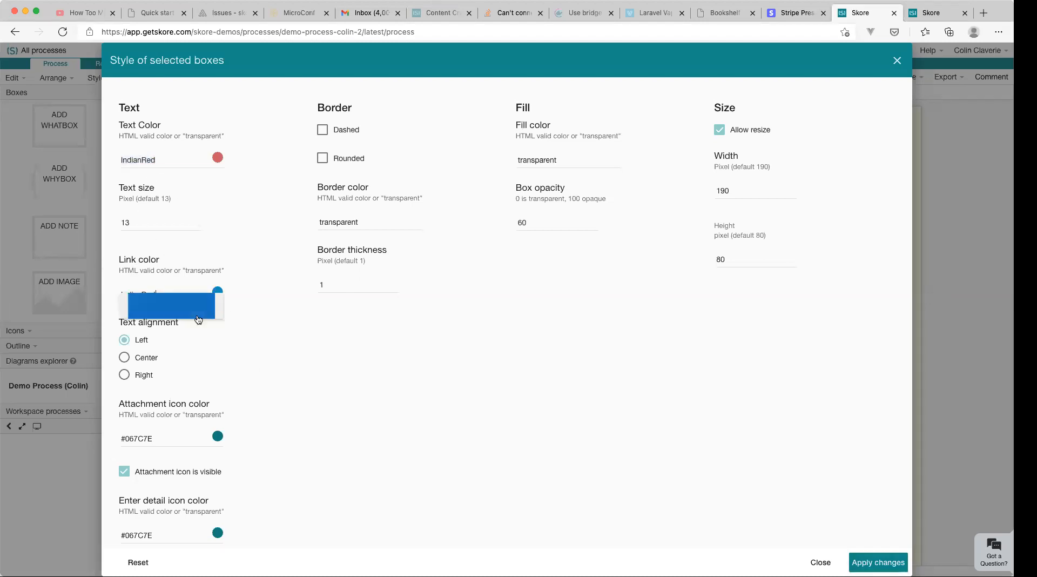
click(245, 331)
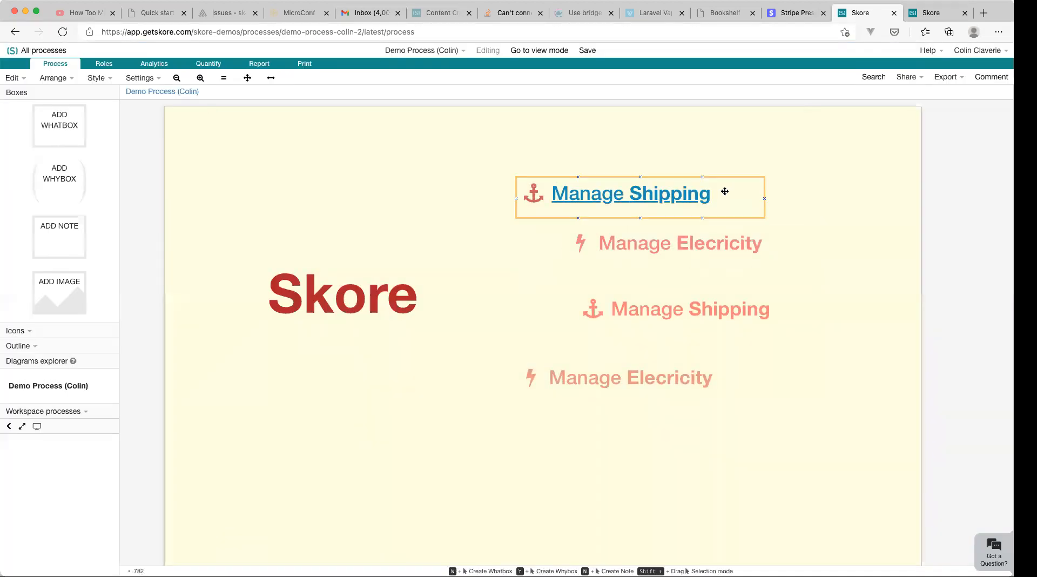
Step: Set the link color of the topmost Manage Shipping heading to IndianRed
click(722, 191)
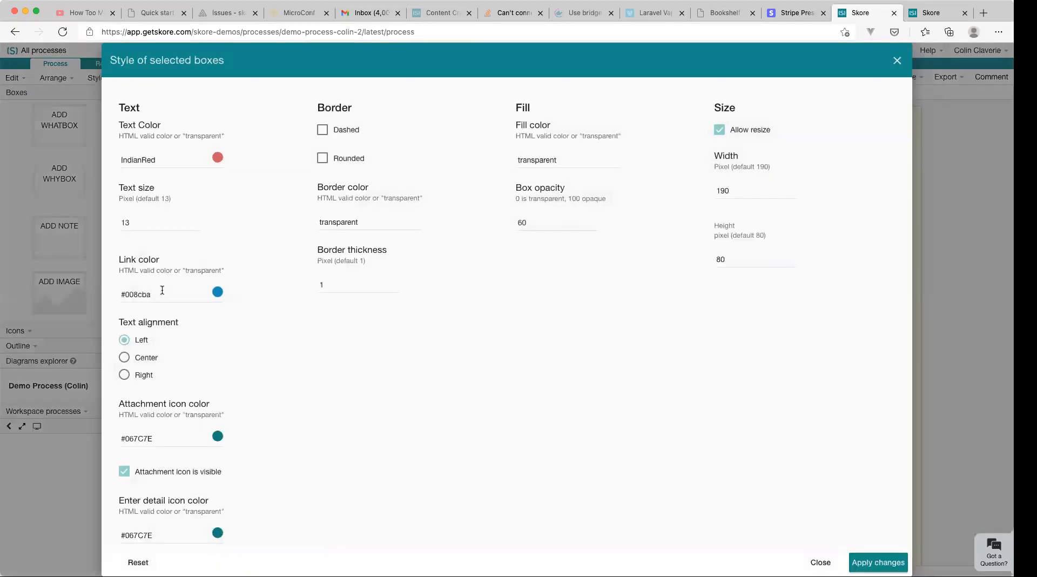
triple_click(162, 290)
text(ind)
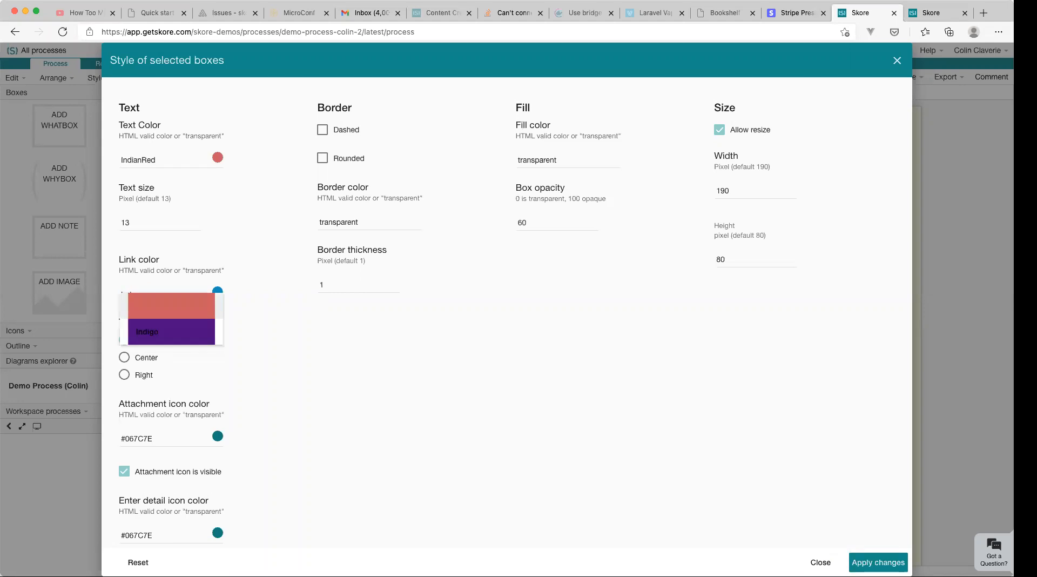
click(132, 305)
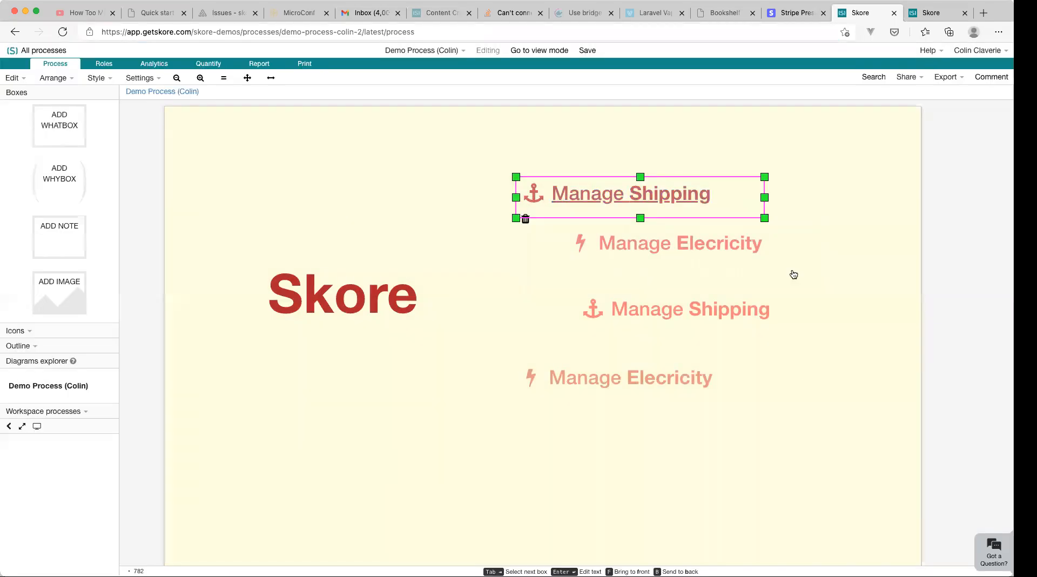
click(793, 273)
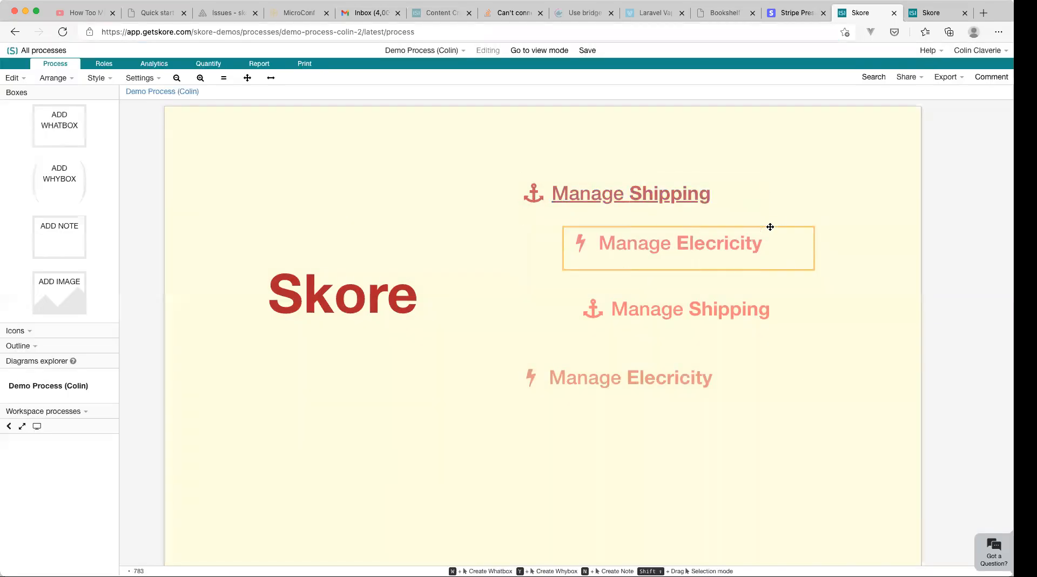
click(670, 191)
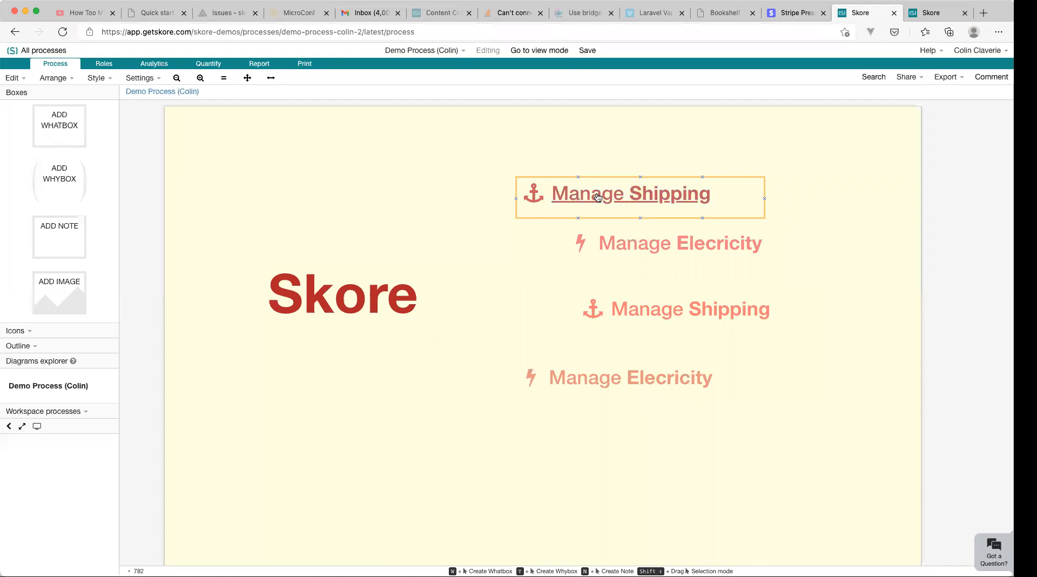
click(665, 246)
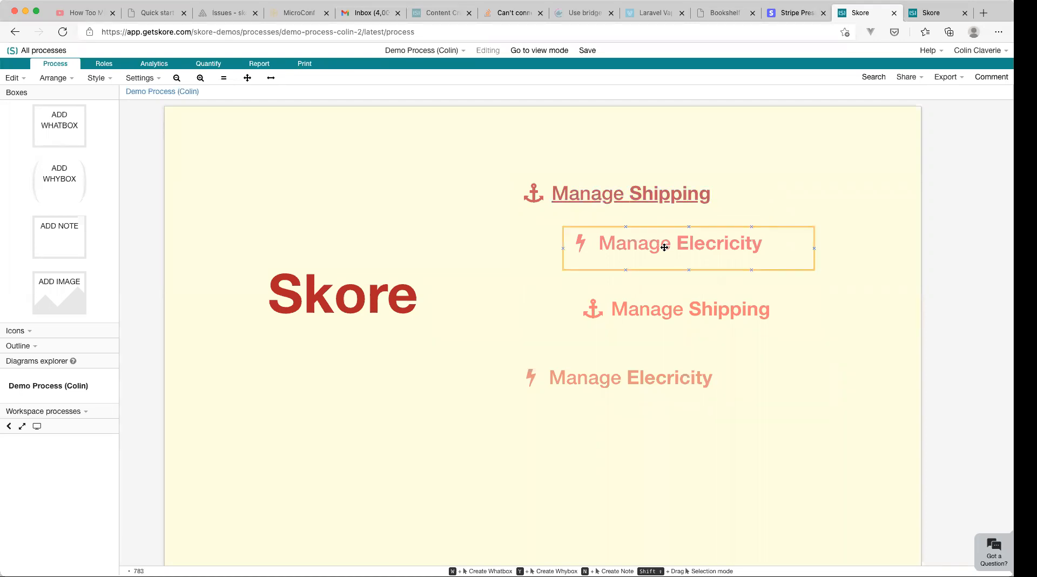
double_click(655, 252)
click(690, 239)
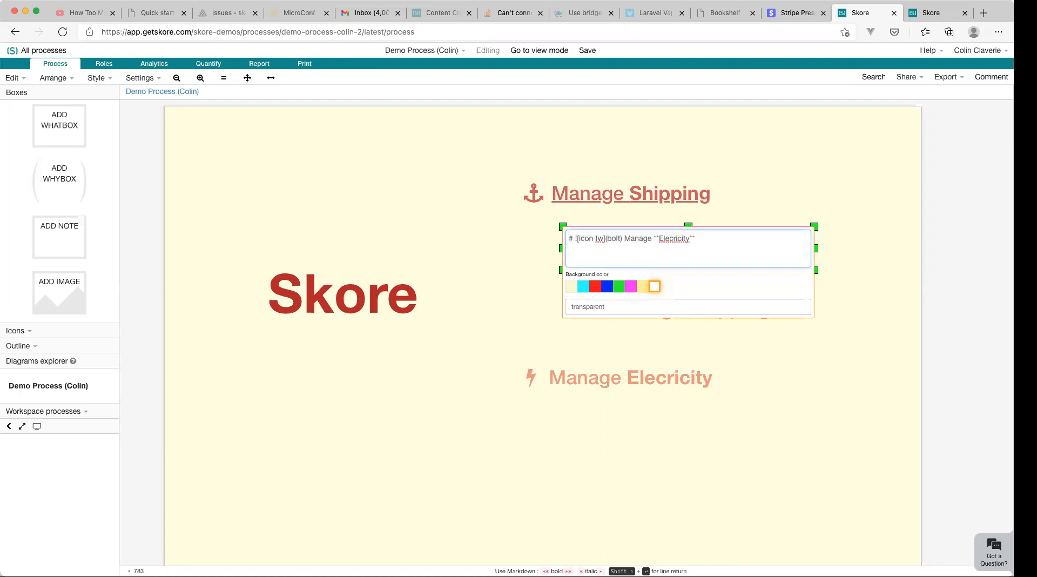
click(874, 182)
Step: Open the formatting help and read the syntax for linking to another process
click(936, 54)
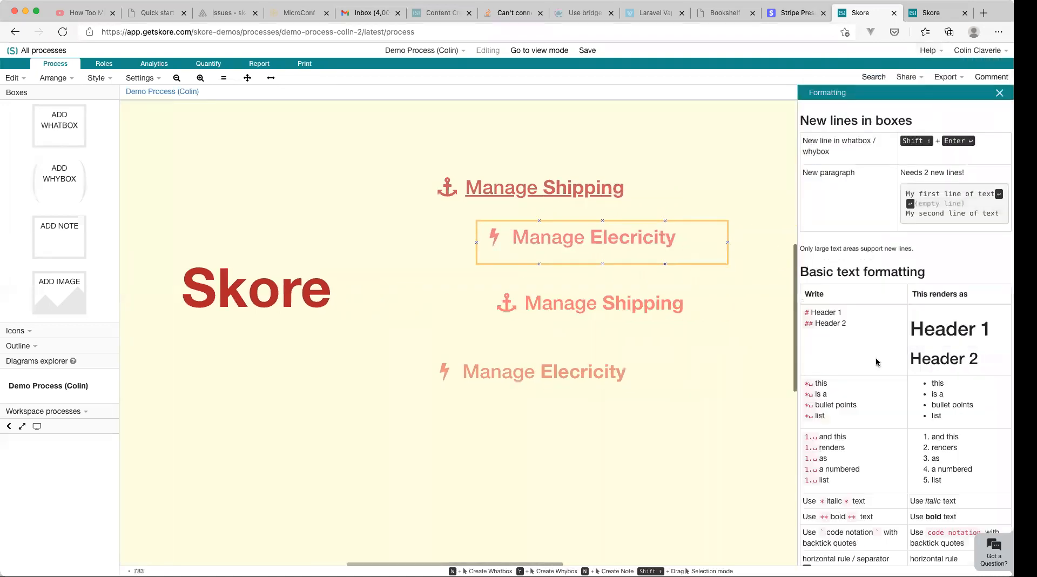
scroll(876, 362, down, 5)
scroll(876, 362, down, 5)
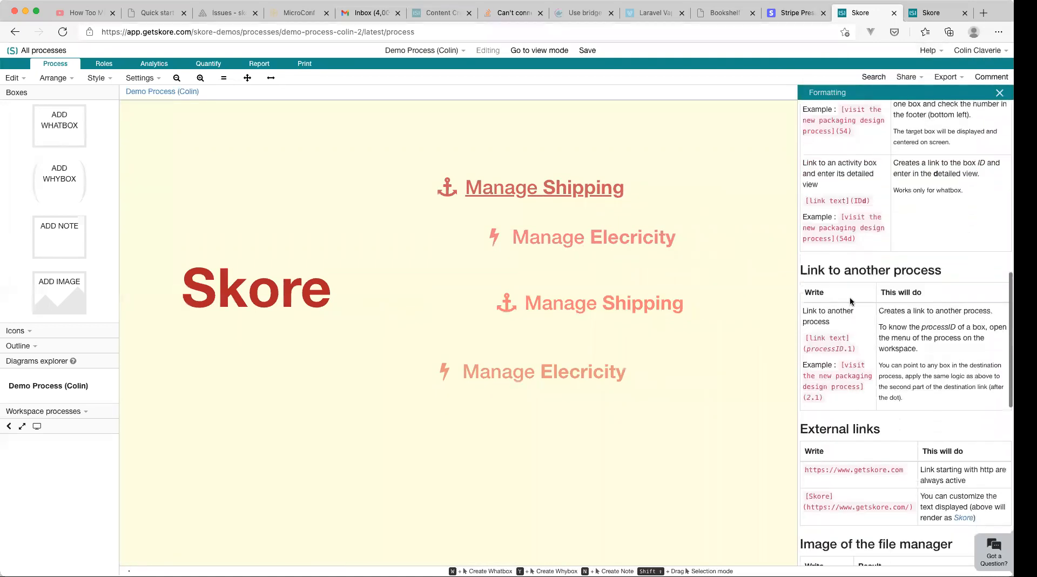
drag(807, 270, 933, 271)
click(927, 271)
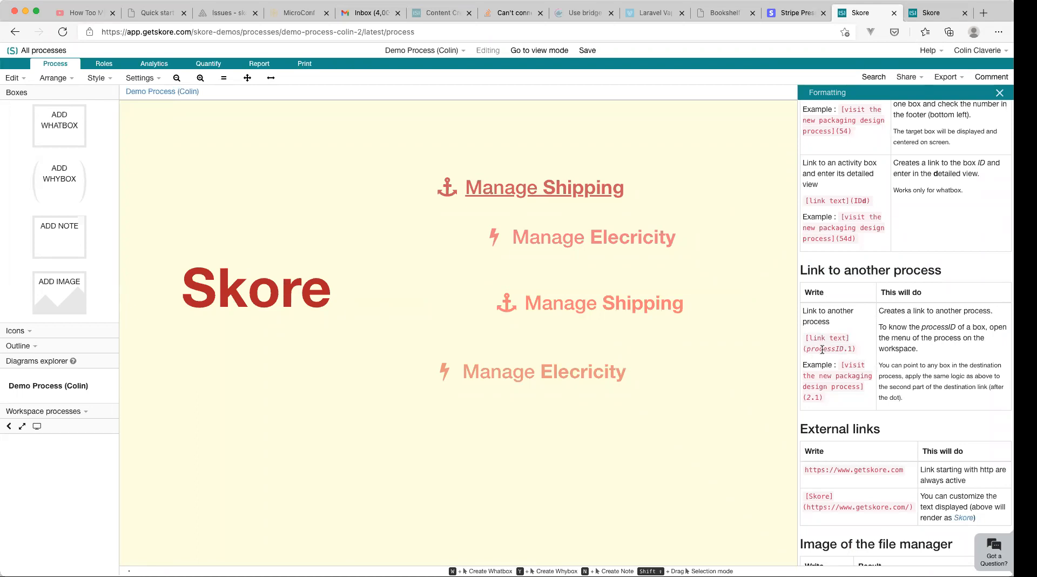
Step: Turn the text of the upper Manage Elecricity heading into a link to 317.1, leaving the bolt icon outside the link
click(630, 238)
click(633, 239)
key(Right)
text([)
key(End)
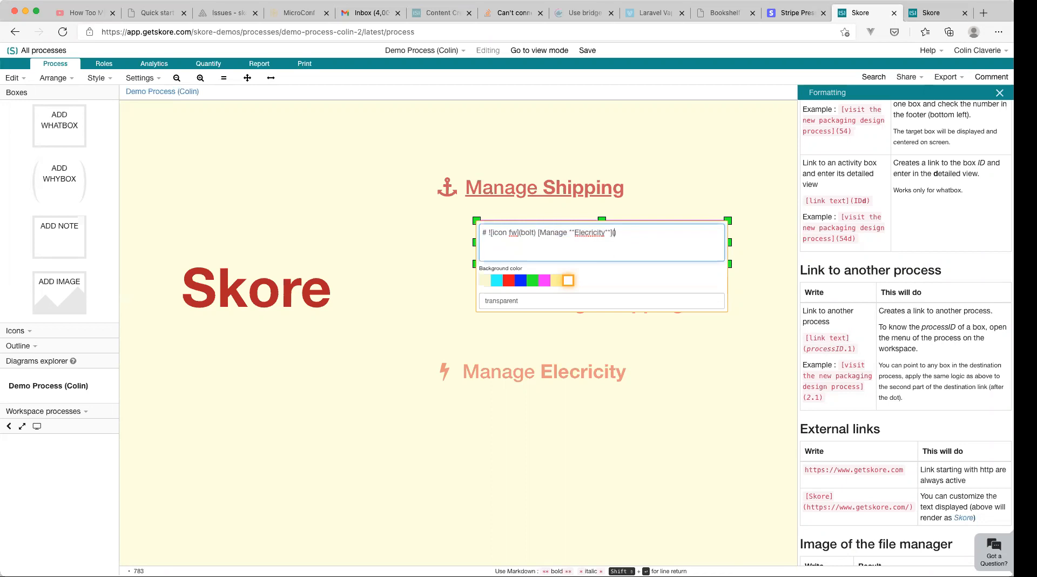
text(](317.1)
click(706, 348)
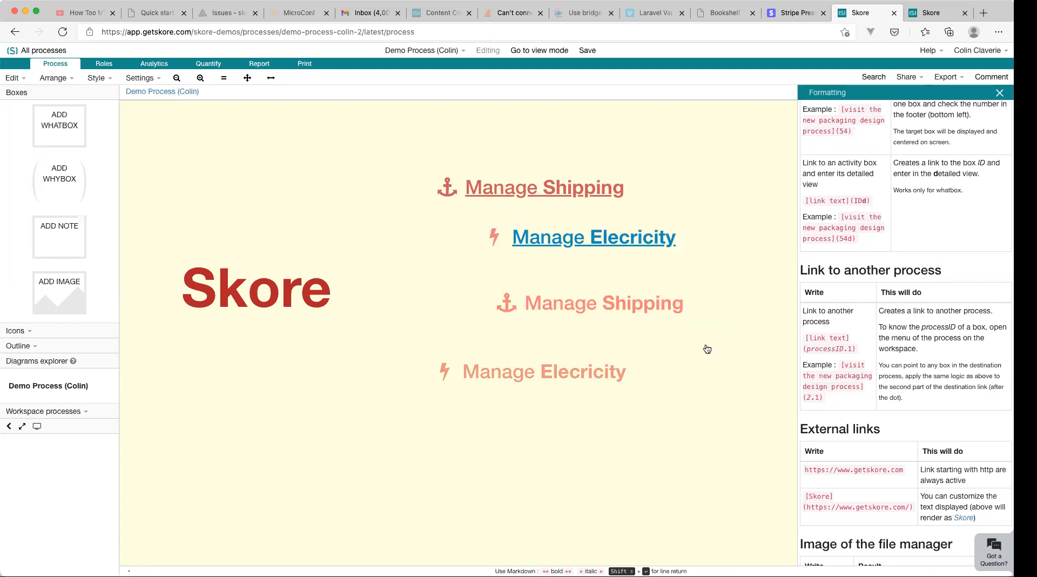
Step: Set the link color of the upper Manage Elecricity heading to LightCoral
click(694, 230)
key(s)
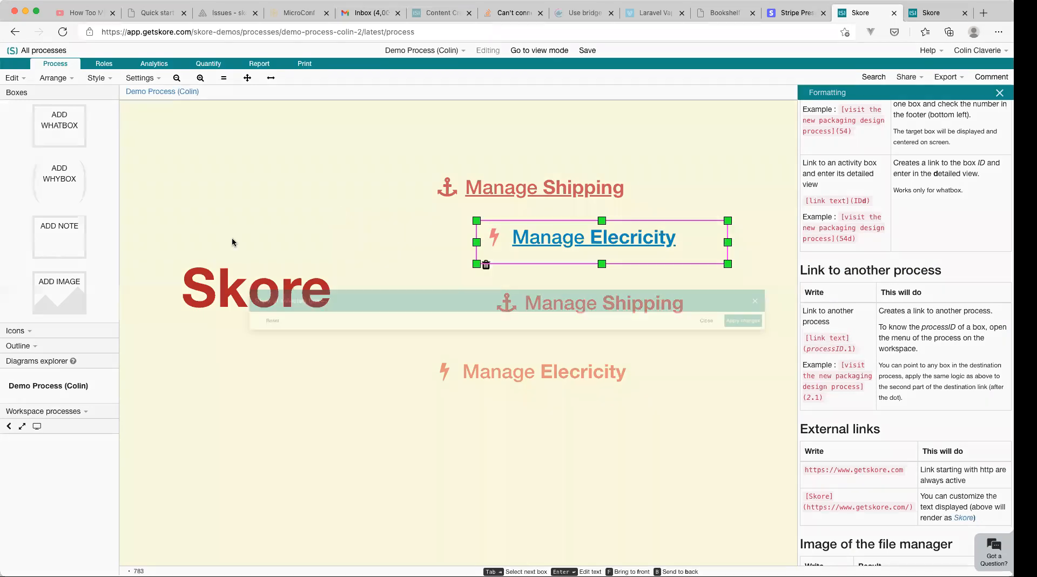
triple_click(156, 292)
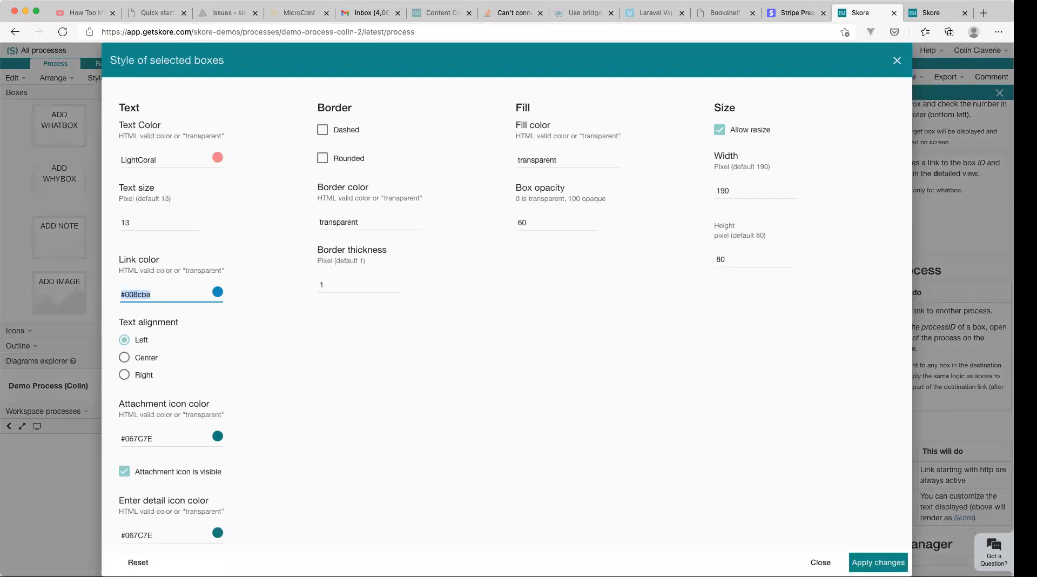
key(BackSpace)
click(175, 367)
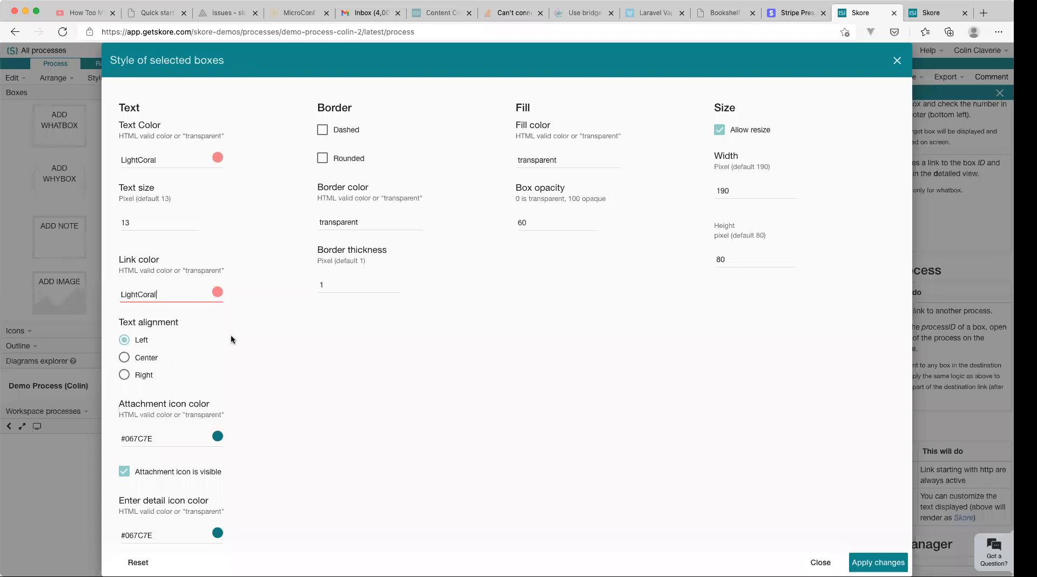
key(Return)
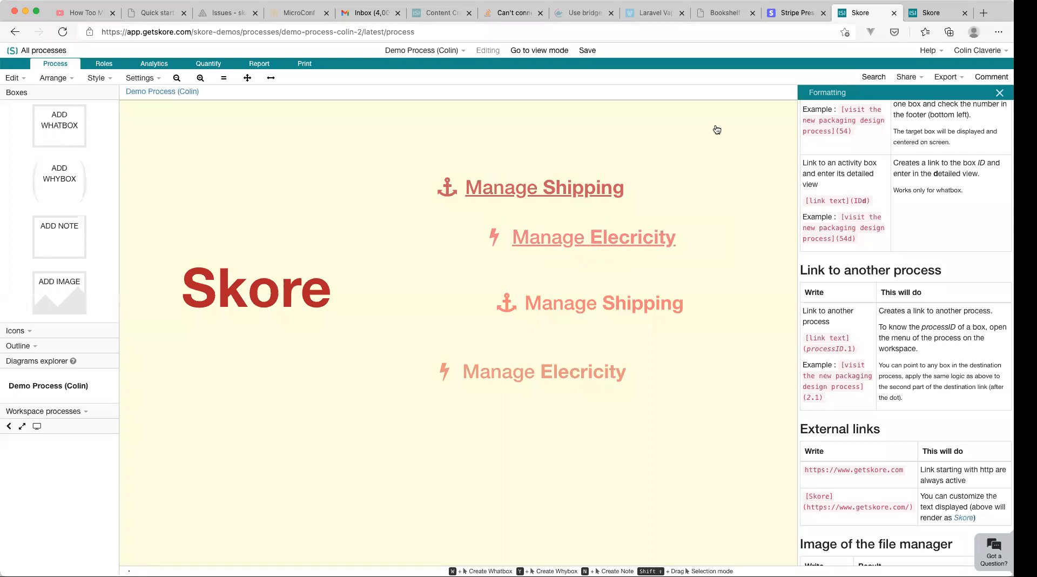
Step: Close the formatting help, then test the topmost Manage Shipping link in view mode
click(1000, 93)
click(540, 50)
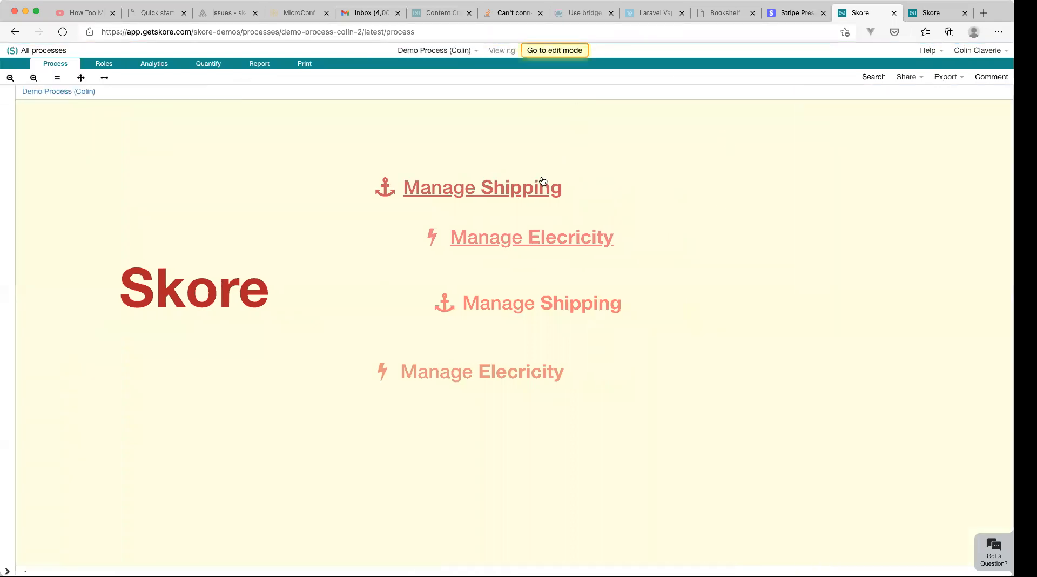
click(472, 184)
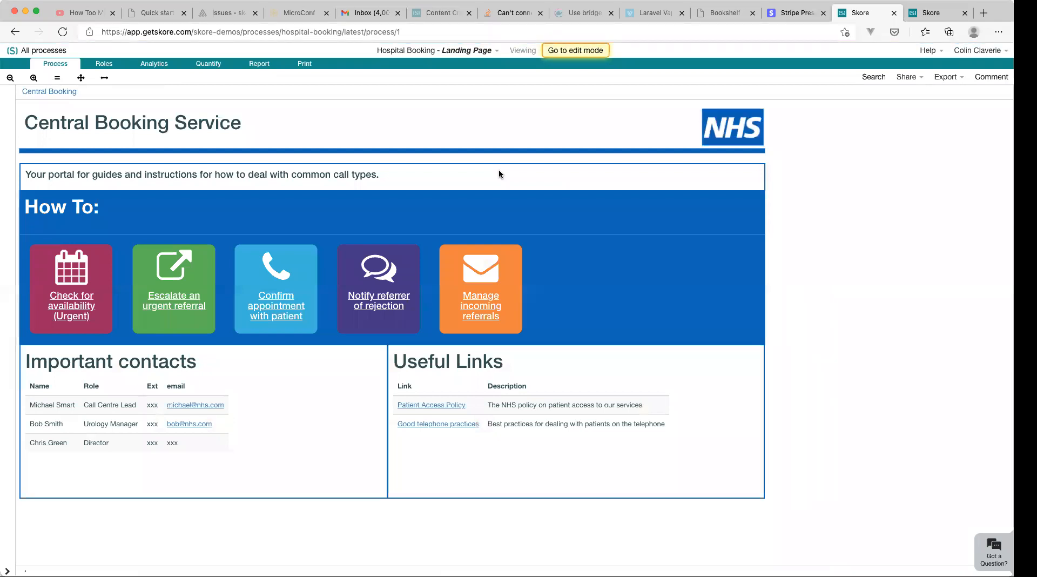
Step: Return to the list of all processes and reopen the demo process with the Skore landing page
click(54, 50)
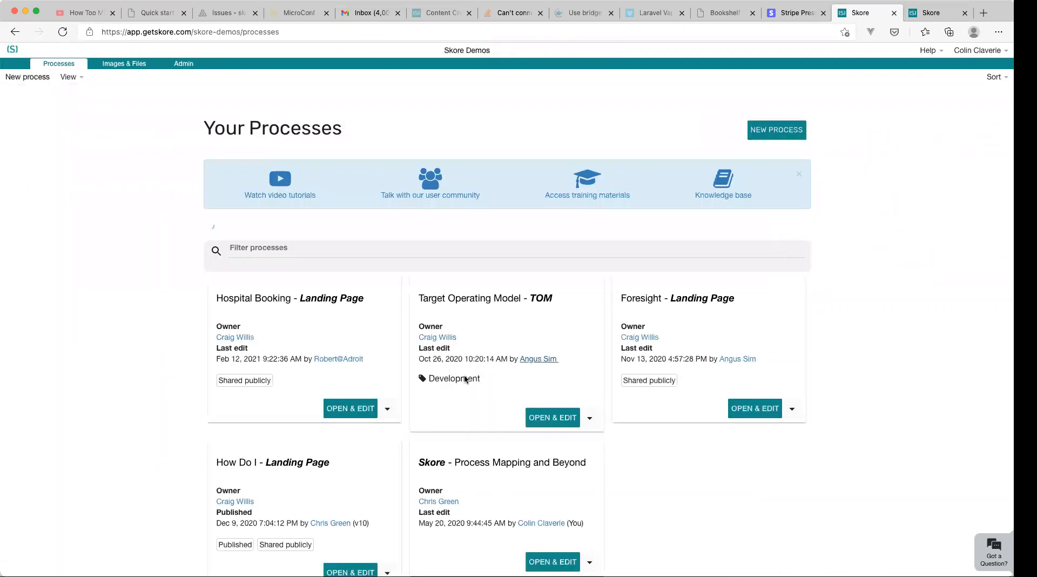
scroll(440, 399, down, 5)
click(268, 419)
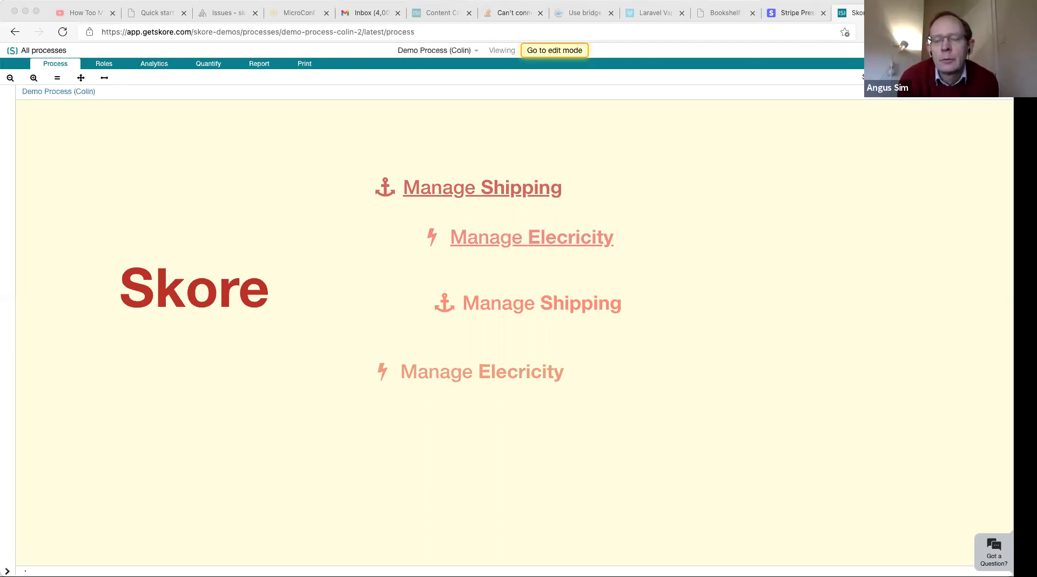
Step: Switch the process to edit mode and examine the link target in the topmost Manage Shipping heading and the page address
click(561, 52)
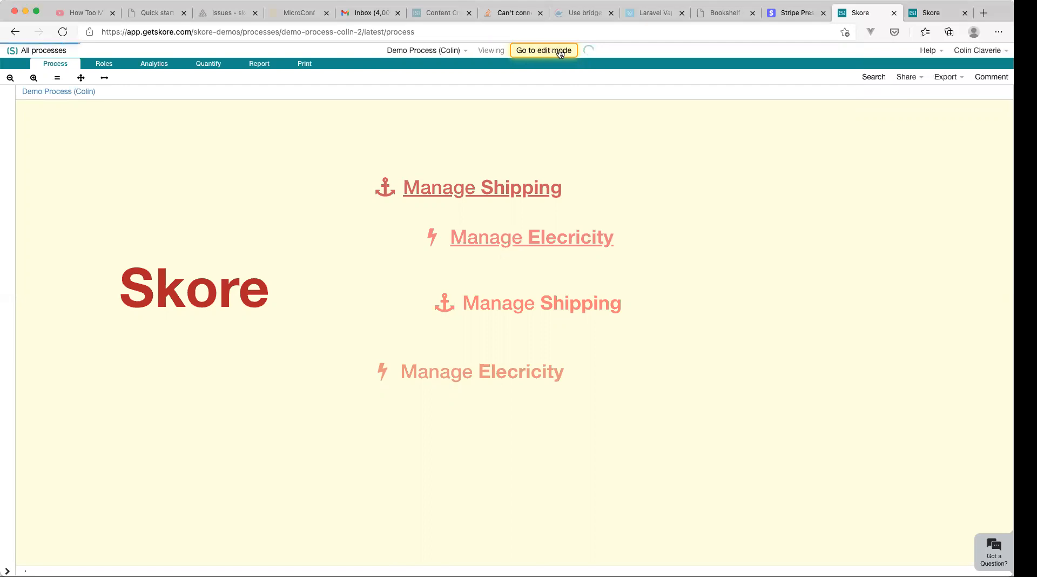
click(667, 209)
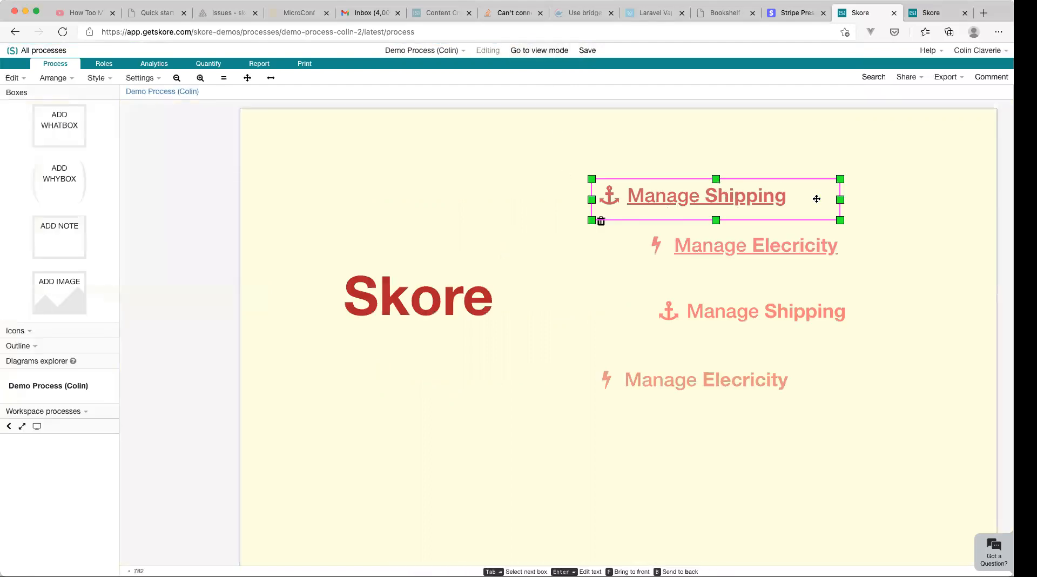
double_click(780, 198)
click(767, 206)
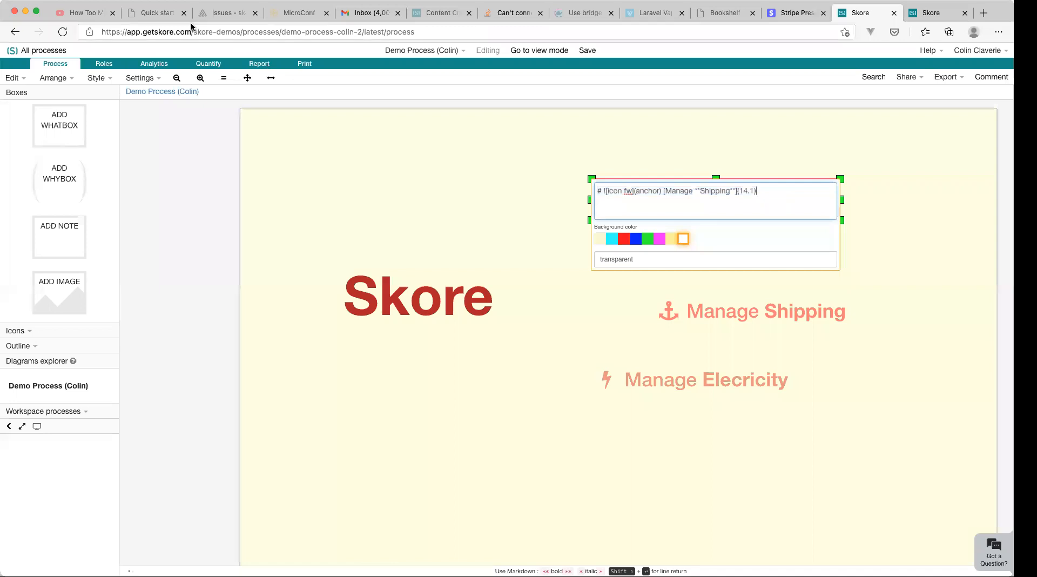
click(749, 191)
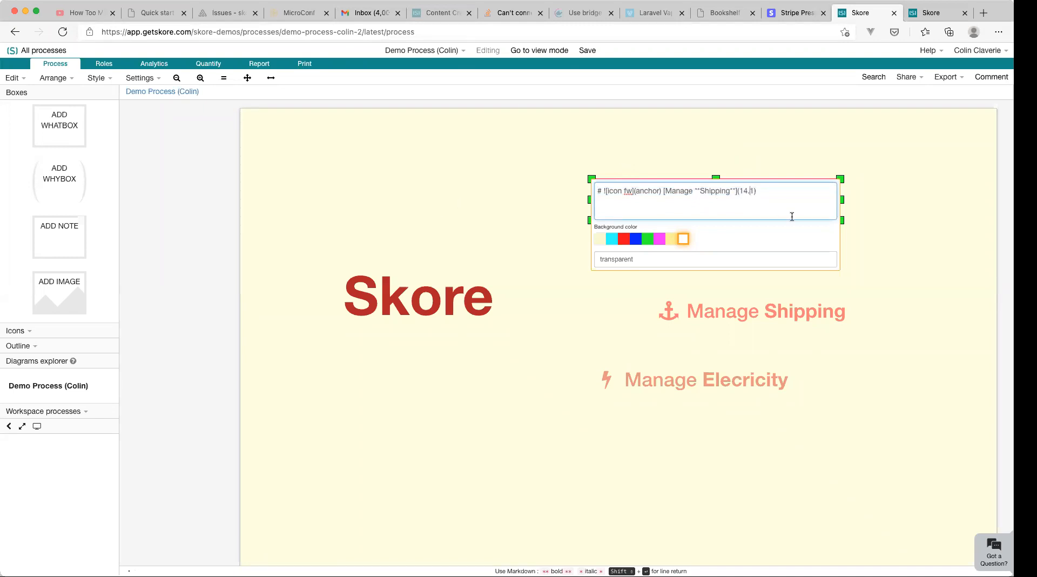
click(417, 169)
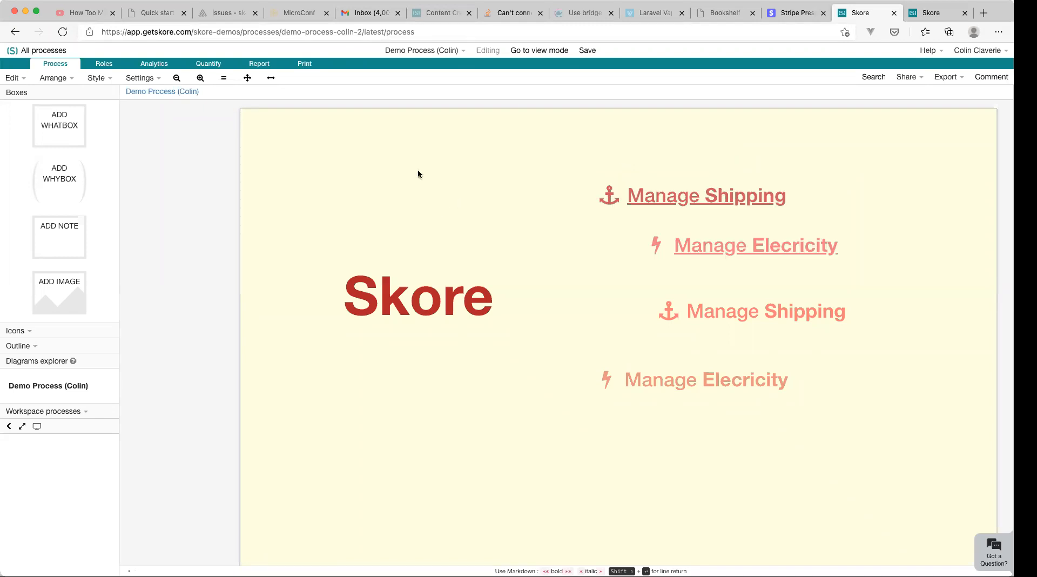
click(315, 33)
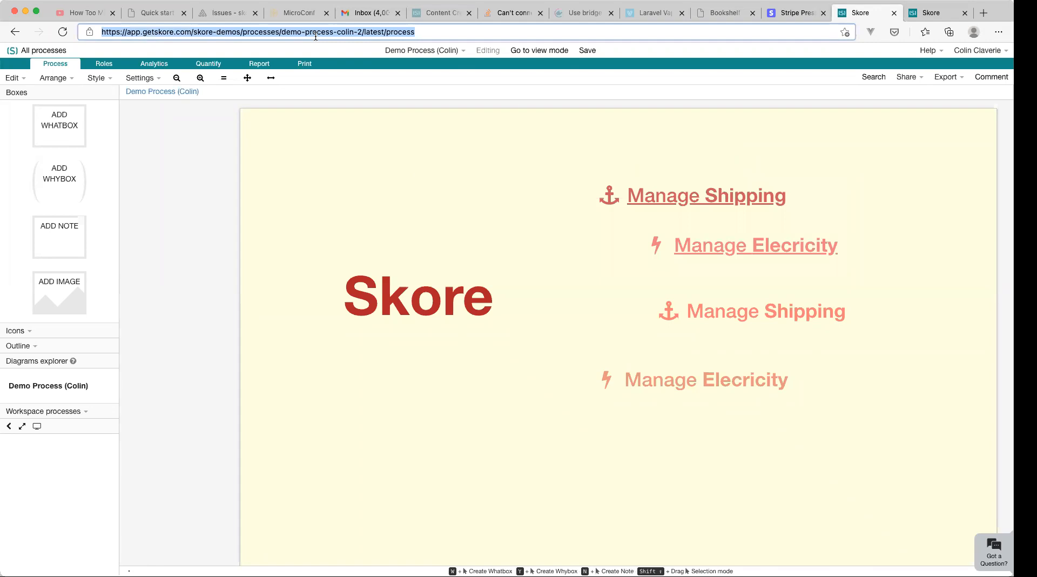
click(777, 194)
key(Left)
key(shift+Left)
key(shift+Left)
key(shift+Left)
key(shift+Left)
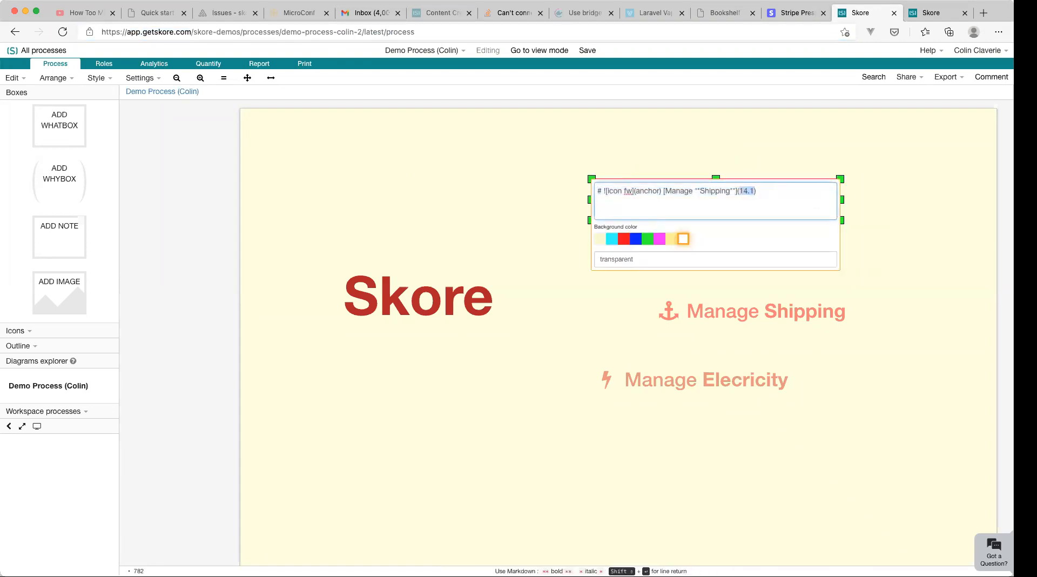
text(https://www.google.com)
key(Tab)
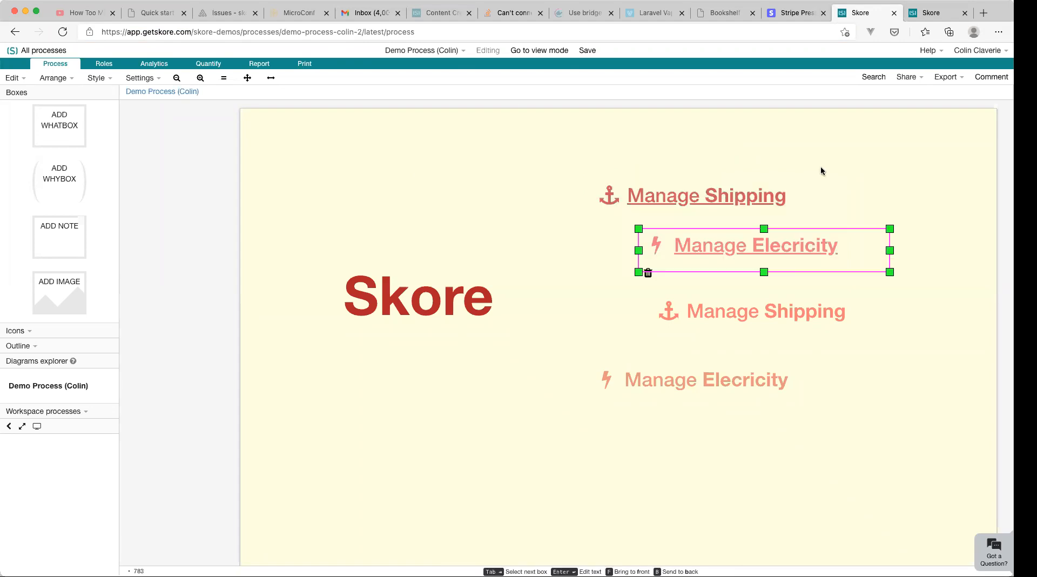
Step: Set the link target of the topmost Manage Shipping heading back to 14.1
click(811, 205)
key(Return)
key(Right)
key(alt+shift+Left)
key(alt+shift+Left)
key(alt+shift+Left)
key(alt+shift+Left)
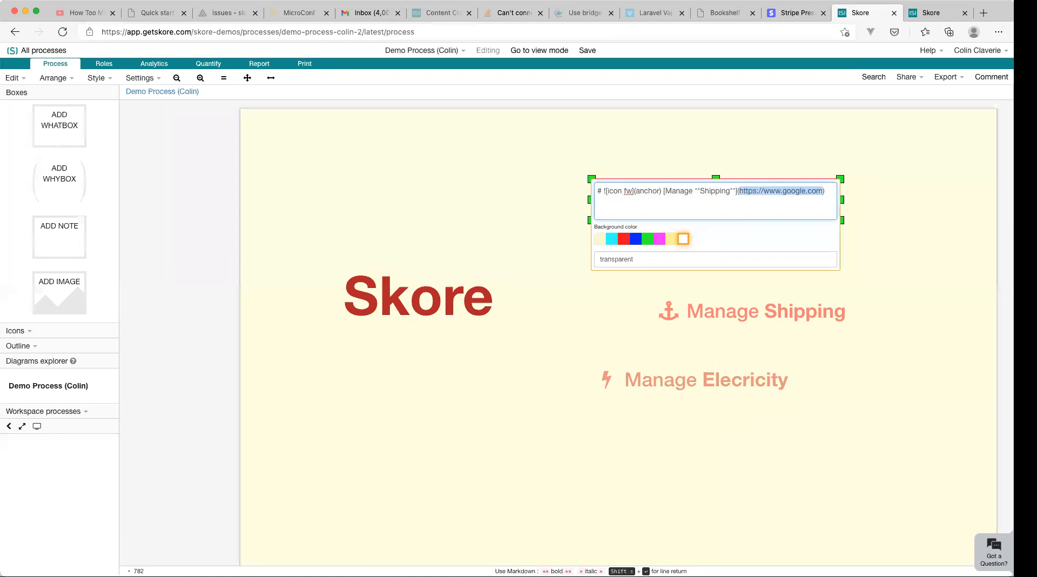
key(Right)
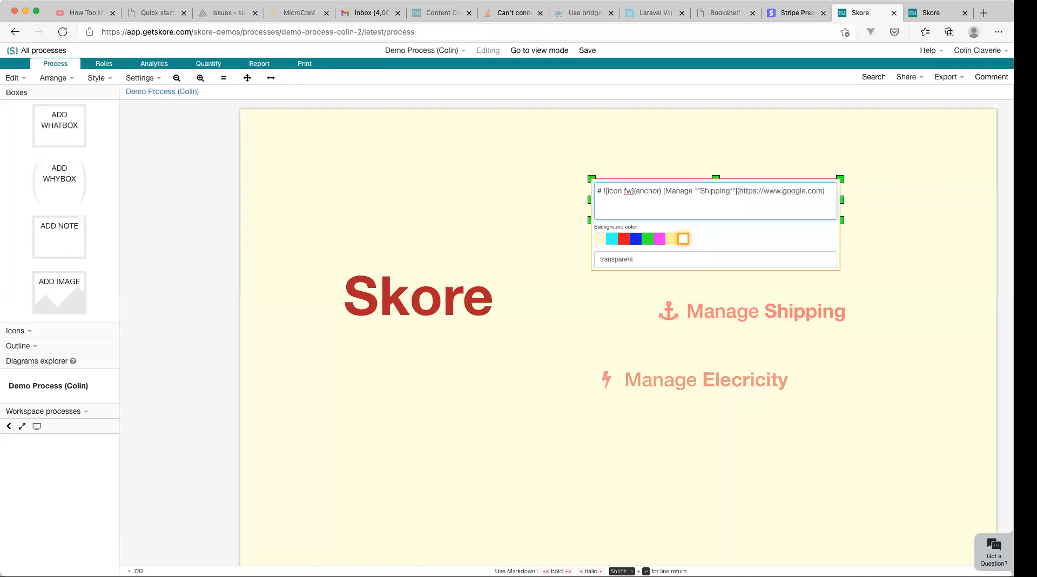
drag(738, 191, 824, 191)
text(14.1)
click(897, 208)
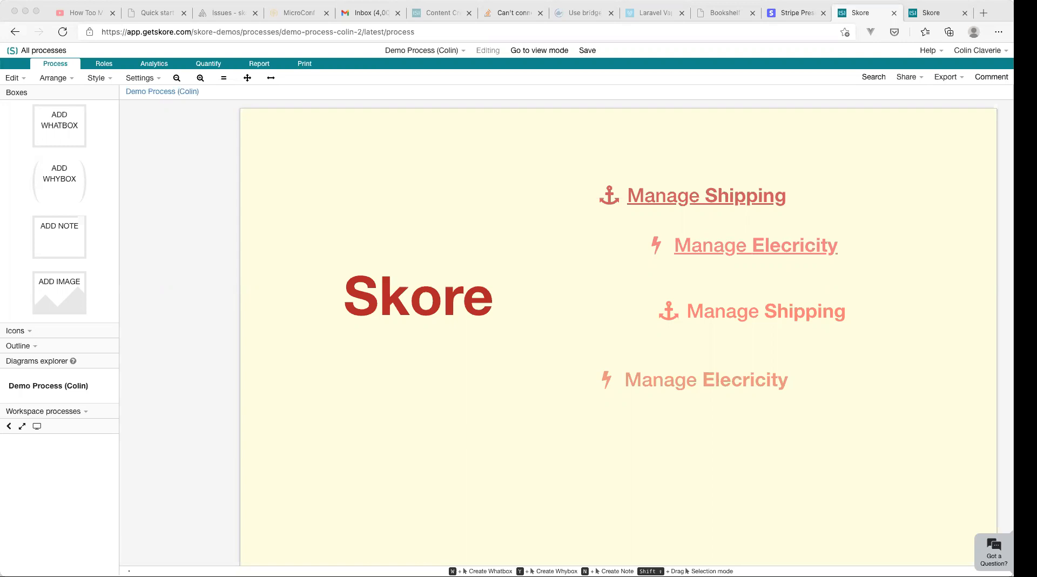
Step: Upload the green globe image onto the canvas and place it below the Skore title
click(390, 394)
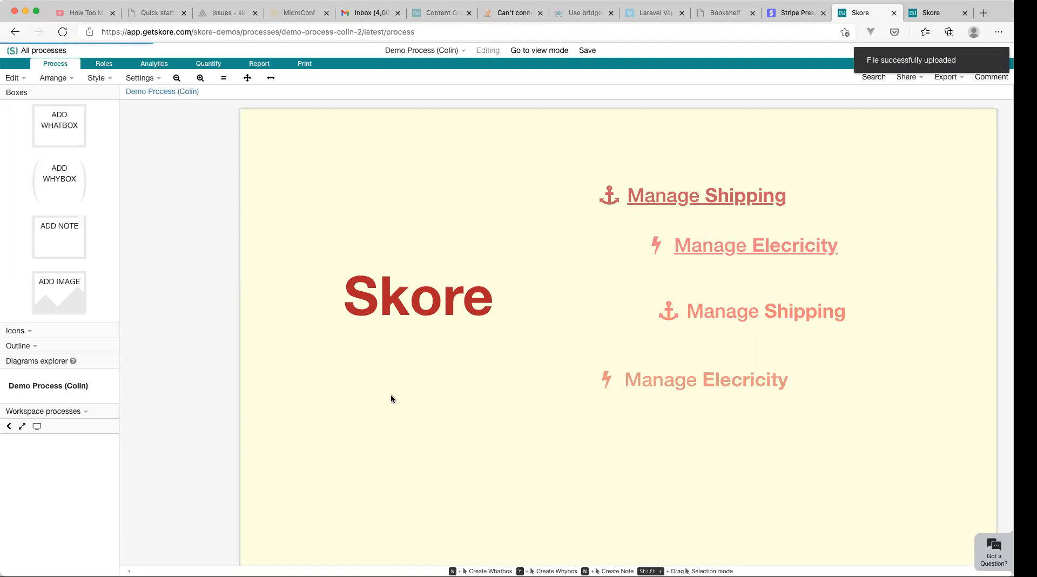
drag(442, 410, 376, 379)
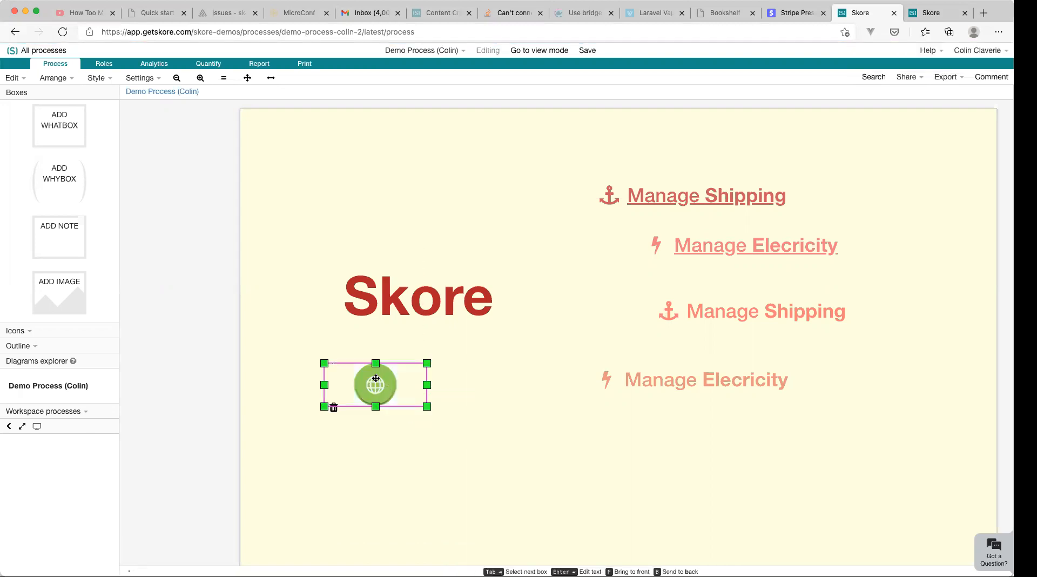
click(298, 349)
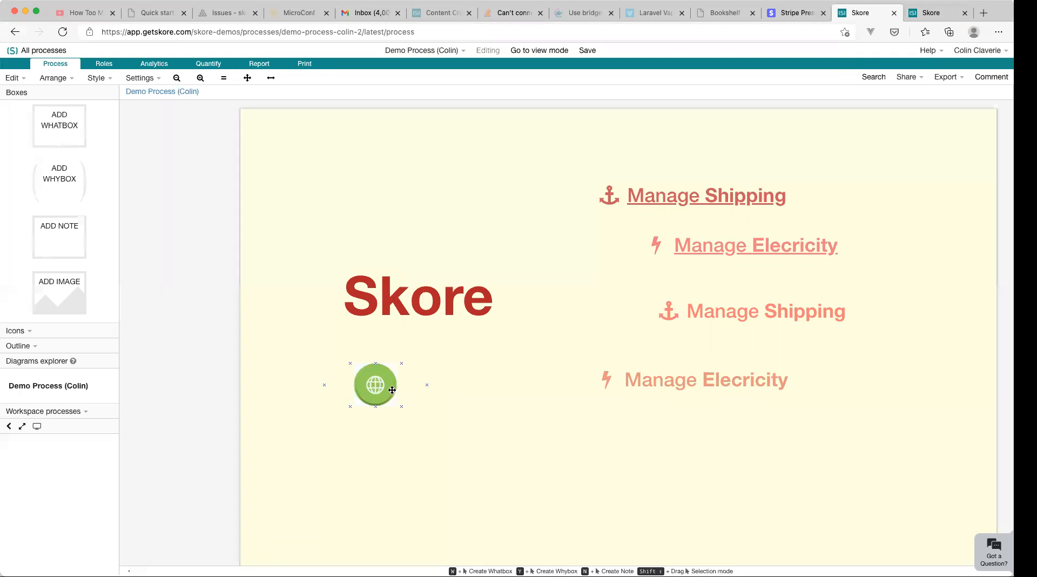
click(364, 377)
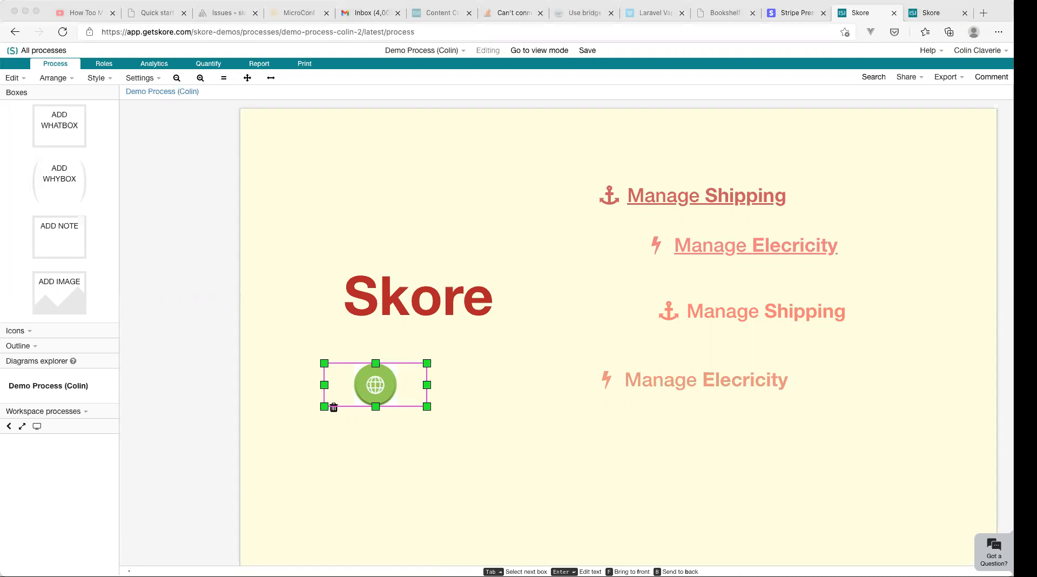
Step: Upload the blue light bulb image and arrange it beside the green globe in a row below the Skore title
click(517, 438)
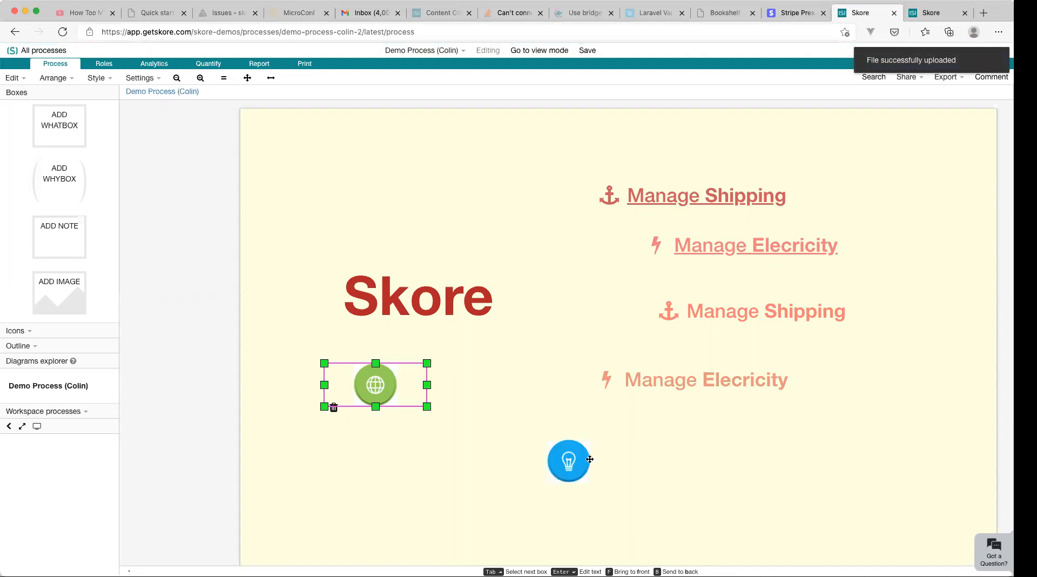
drag(552, 459, 471, 385)
drag(373, 384, 348, 423)
drag(484, 386, 469, 430)
click(350, 427)
click(454, 427)
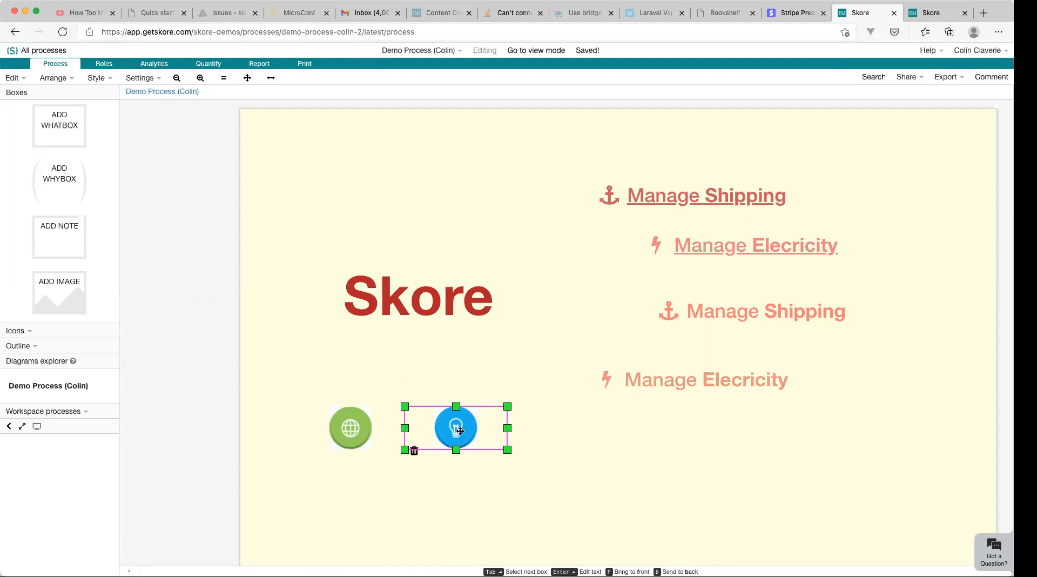
click(468, 467)
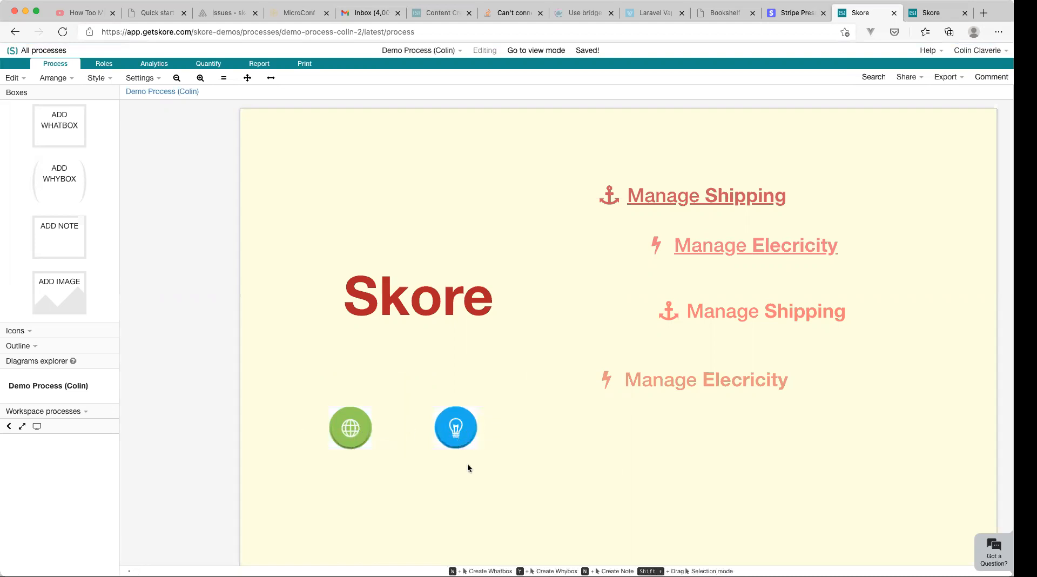
Step: Examine the image ID and overlay text settings of the blue light bulb image
click(448, 430)
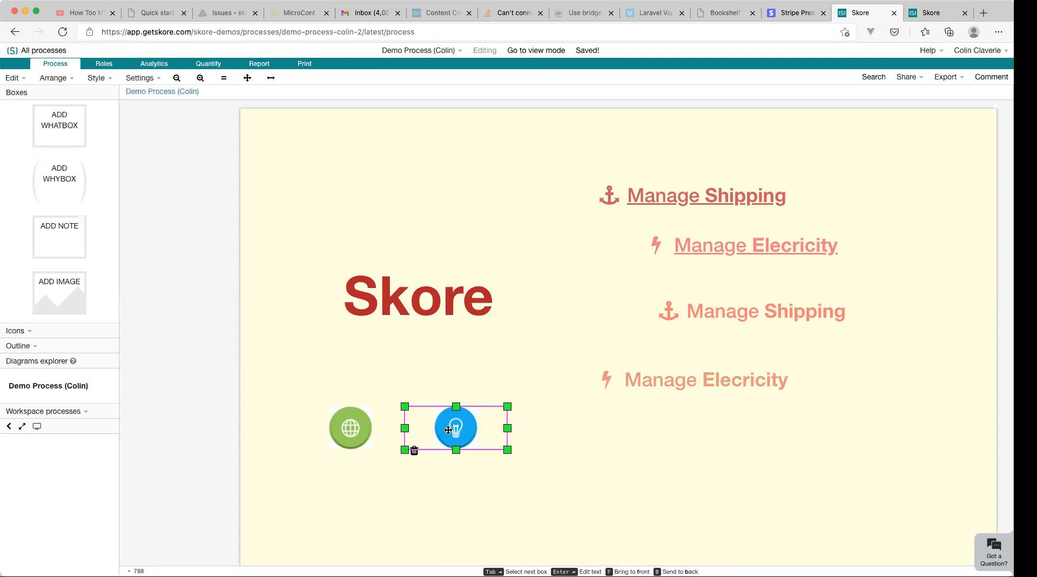
double_click(449, 430)
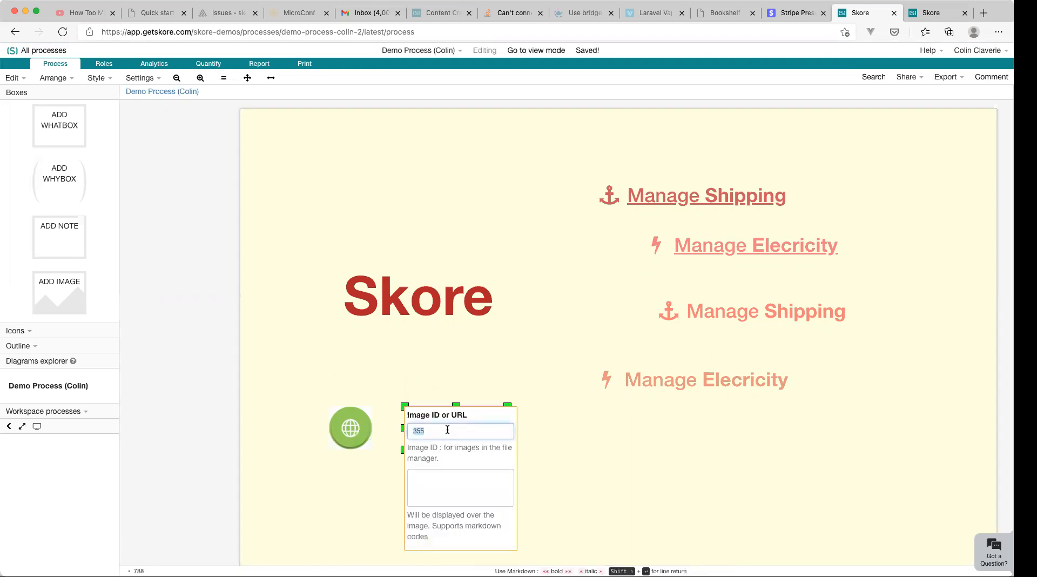
click(465, 428)
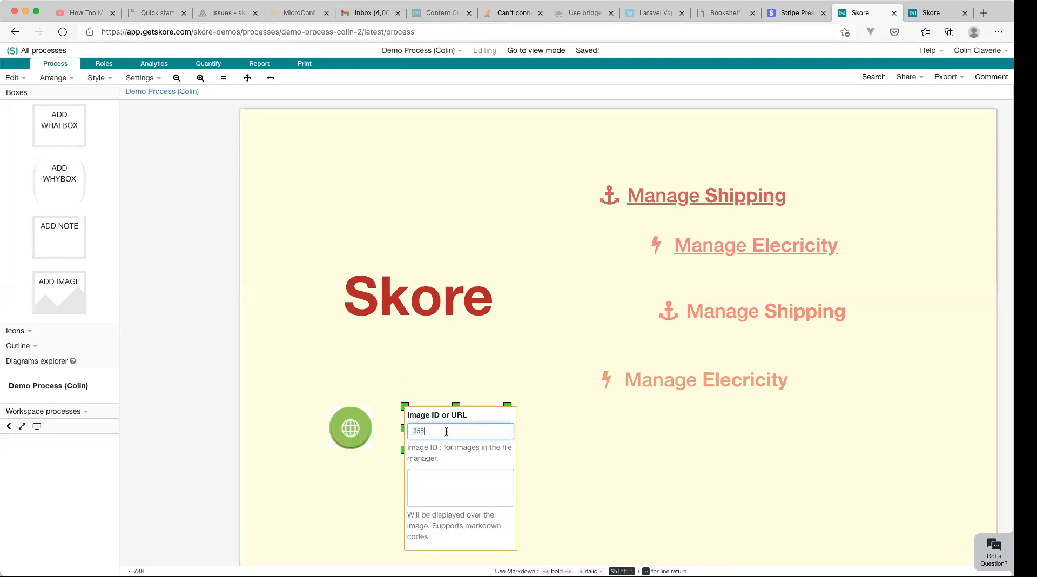
click(594, 439)
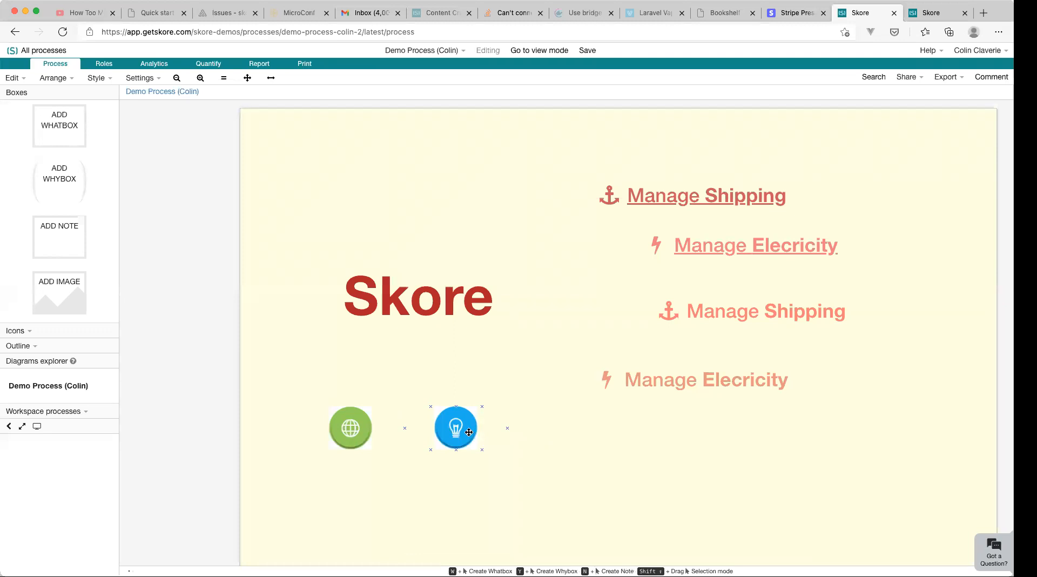
double_click(468, 432)
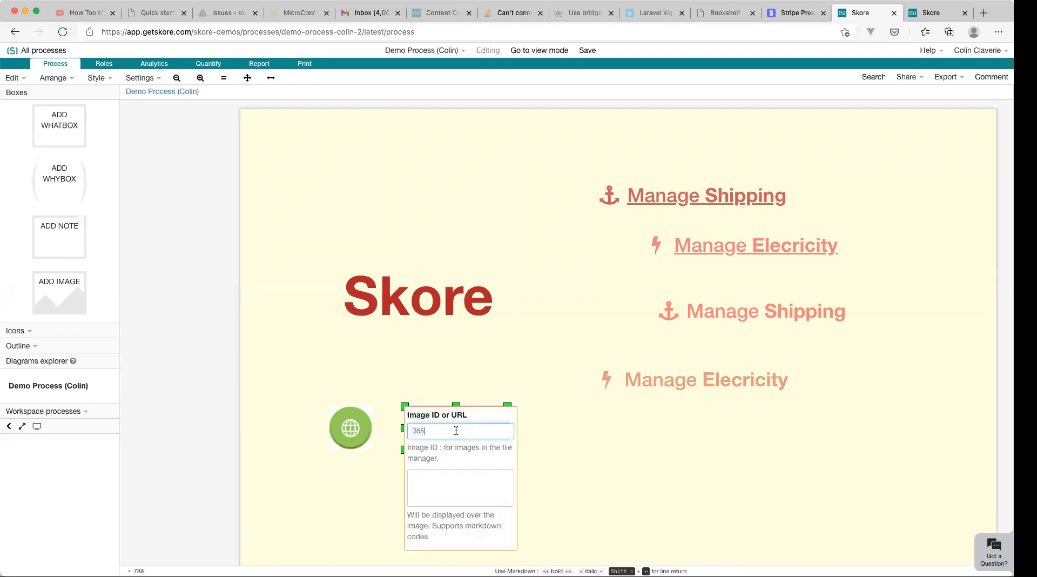
click(471, 481)
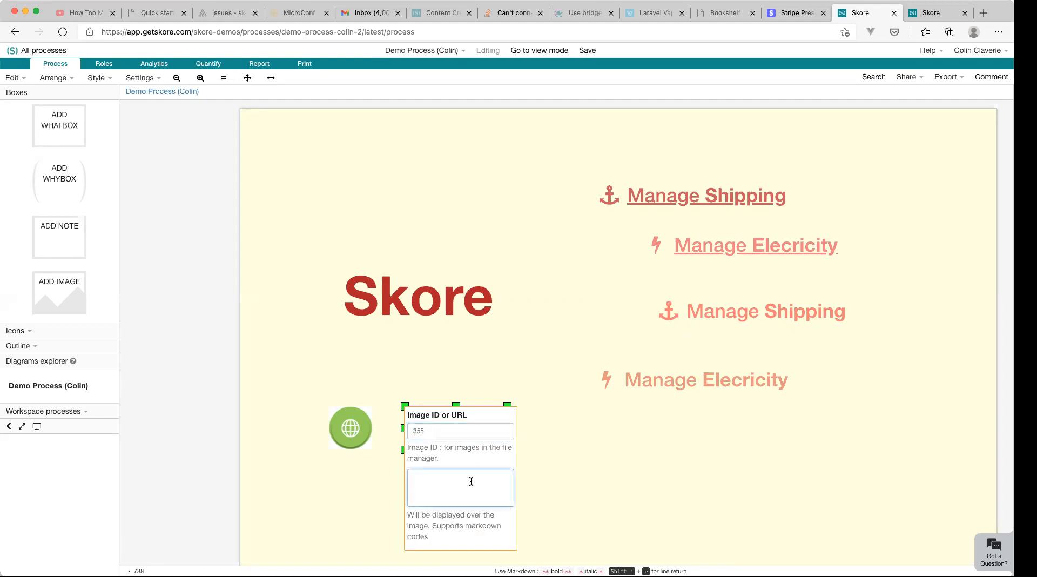
click(555, 474)
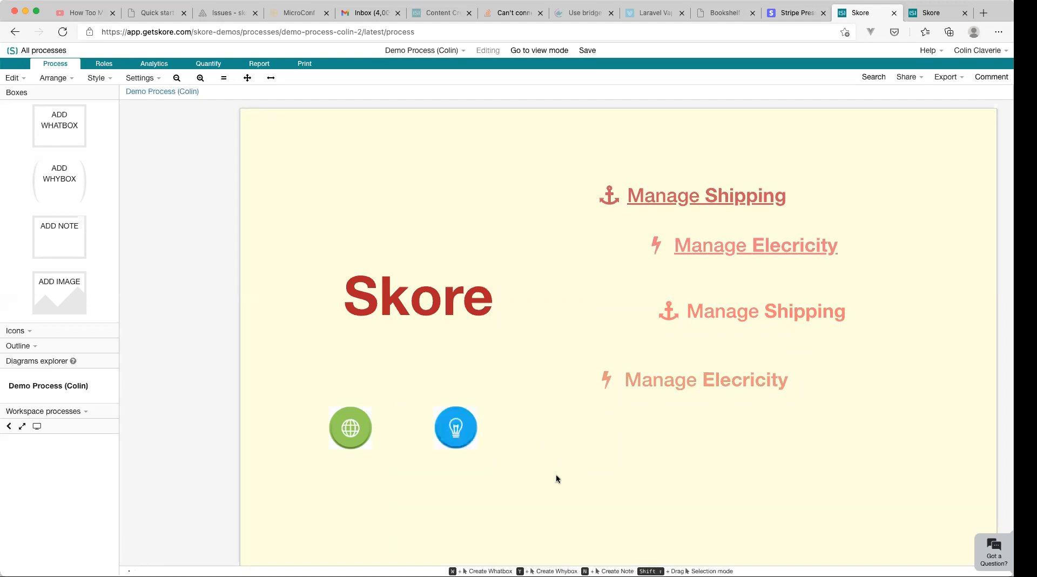
Step: Add the overlay text "hello world" to the blue light bulb image
click(463, 425)
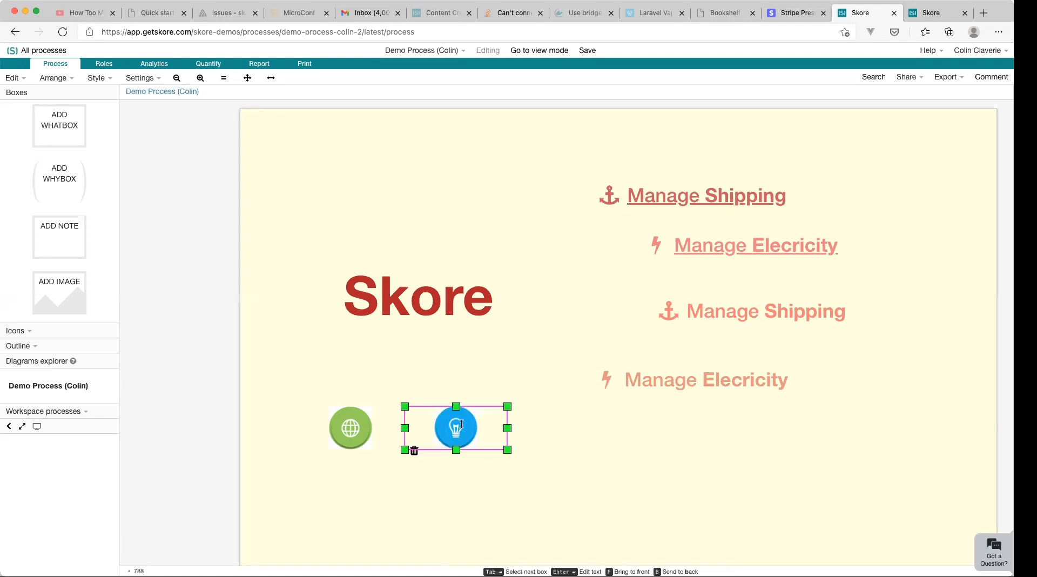
click(463, 425)
click(444, 495)
text(hello wold)
key(Left)
key(Left)
text(r)
click(558, 487)
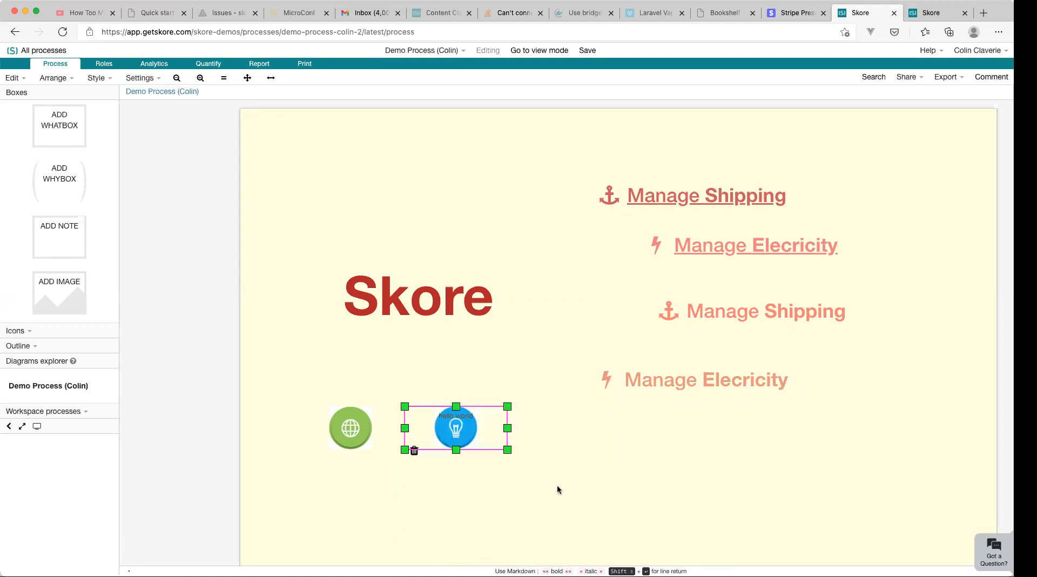
Step: Turn the light bulb image's overlay text into a link to 14.1, written as [hello world](14.1)
click(470, 429)
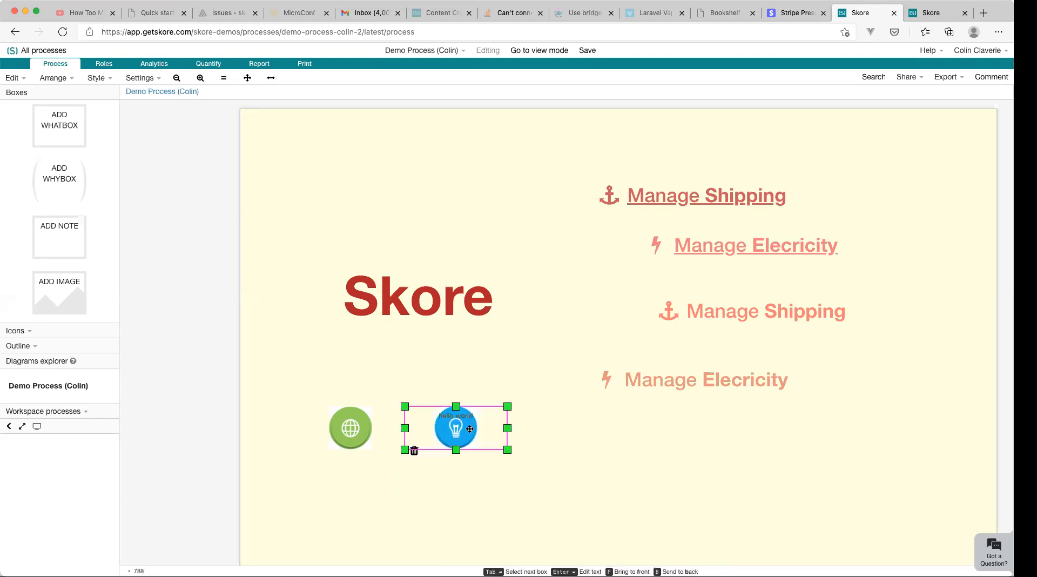
double_click(470, 429)
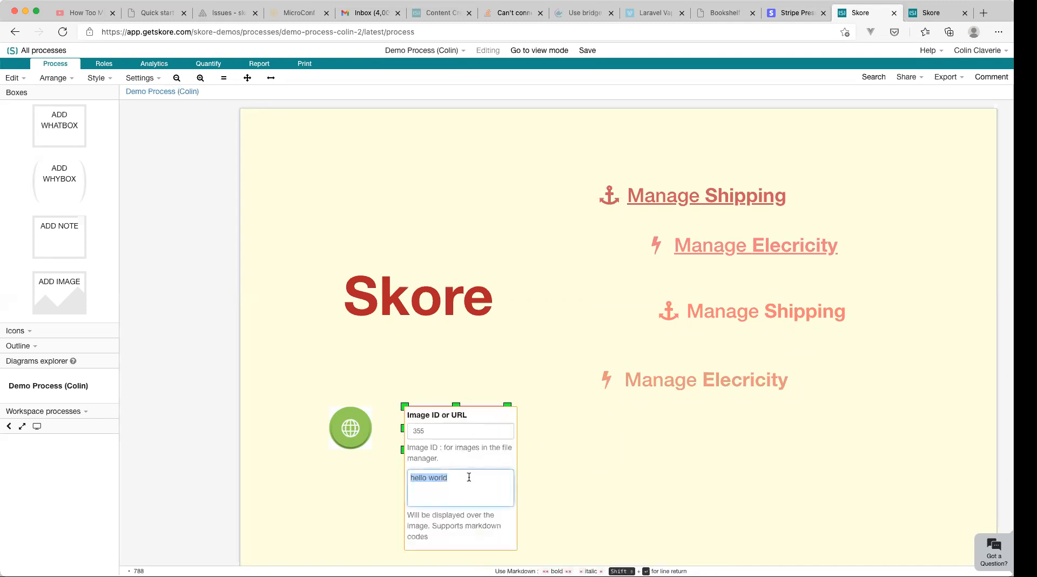
click(572, 451)
click(474, 434)
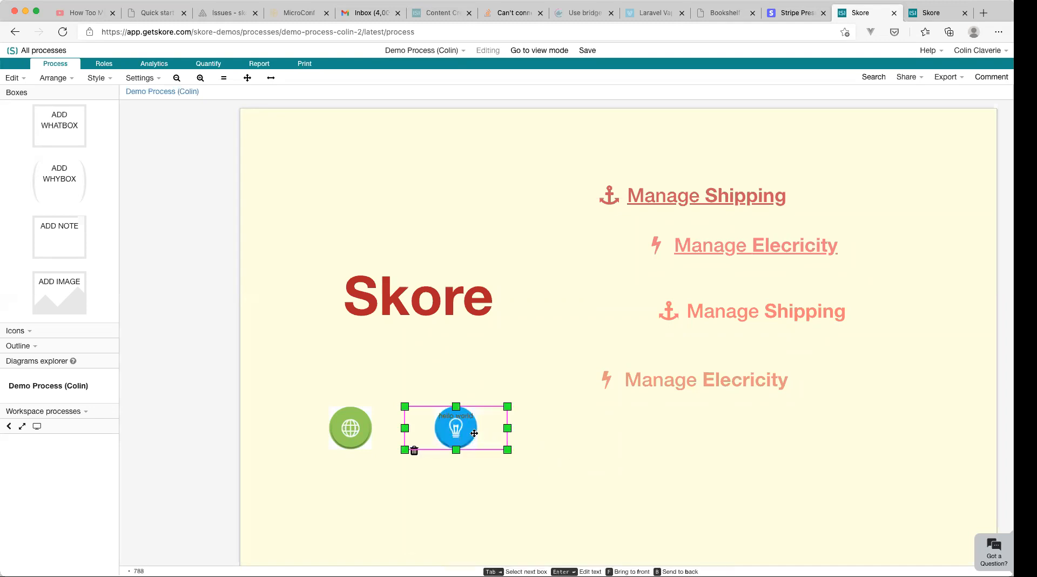
double_click(474, 433)
click(457, 488)
text([hello world)
text(()
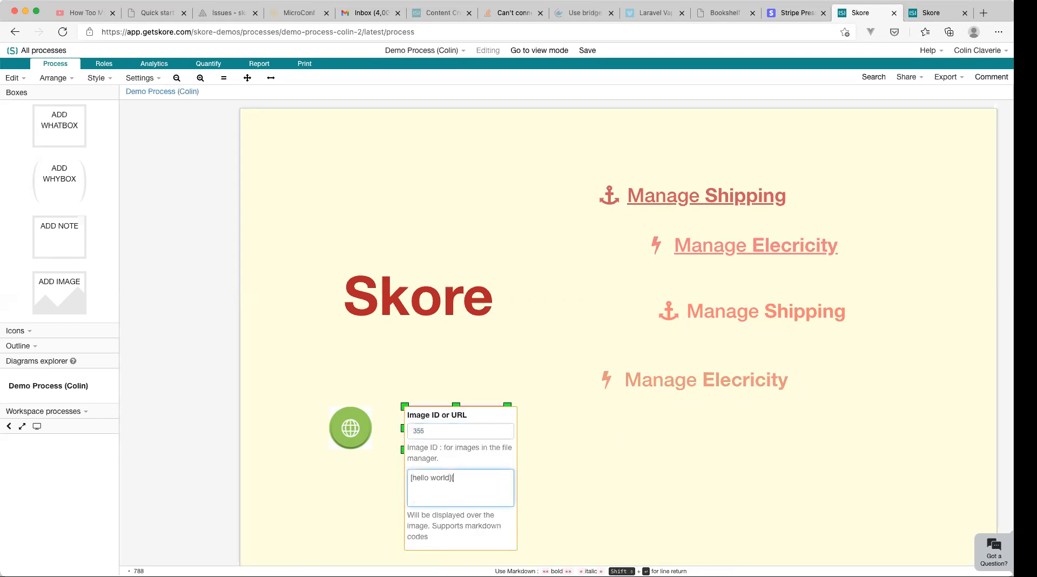
text(14.1))
click(566, 484)
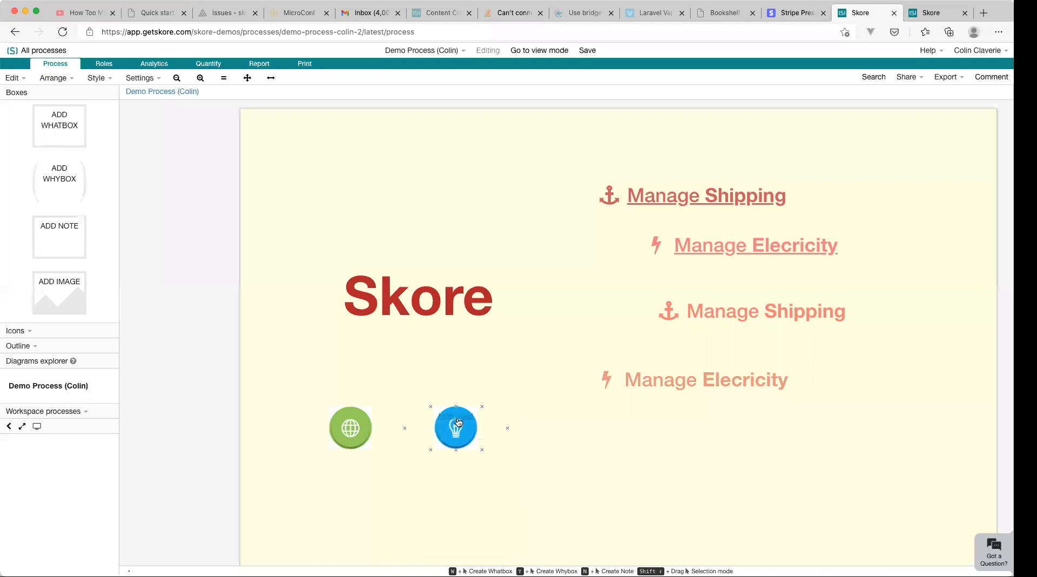
Step: Move the light bulb image slightly up and away from the globe, and delete the label "hello world" from its overlay link
drag(460, 430, 467, 426)
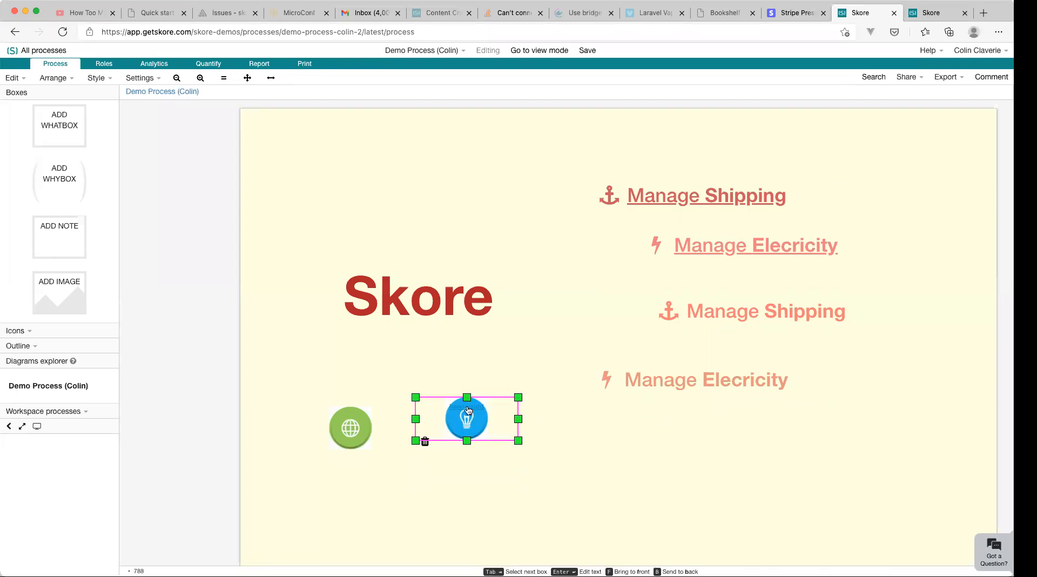
click(567, 444)
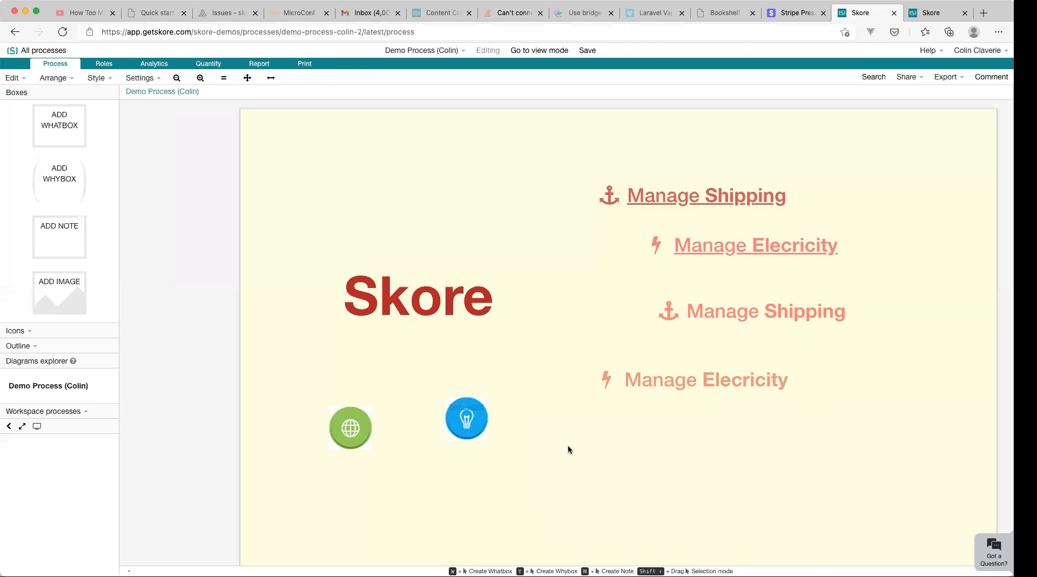
double_click(467, 427)
click(511, 477)
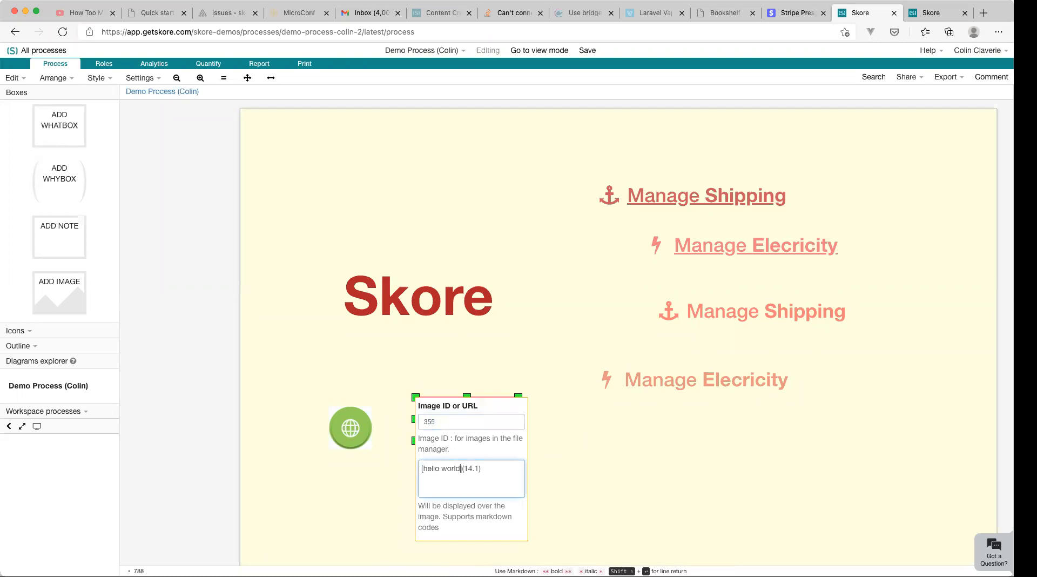
drag(460, 469, 423, 468)
key(BackSpace)
key(alt+shift+Right)
key(Right)
key(alt+shift+Left)
key(alt+shift+Left)
key(shift+Right)
key(shift+Right)
key(shift+Right)
key(shift+Right)
key(shift+Left)
text(www.go)
key(BackSpace)
key(BackSpace)
text(google.com)
Step: Set the light bulb image's link target back to 14.1, written as [](14.1)
key(alt+shift+Left)
key(alt+shift+Left)
key(alt+shift+Left)
key(alt+shift+Left)
text(14.1)
click(552, 430)
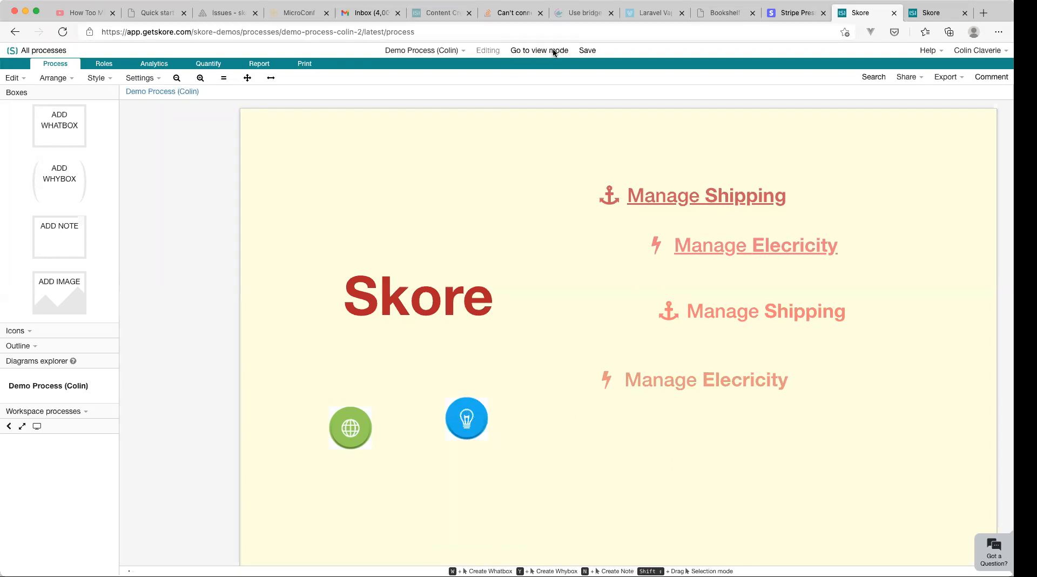
Step: Save the process and preview the light bulb image's link in view mode, returning to edit mode
click(585, 52)
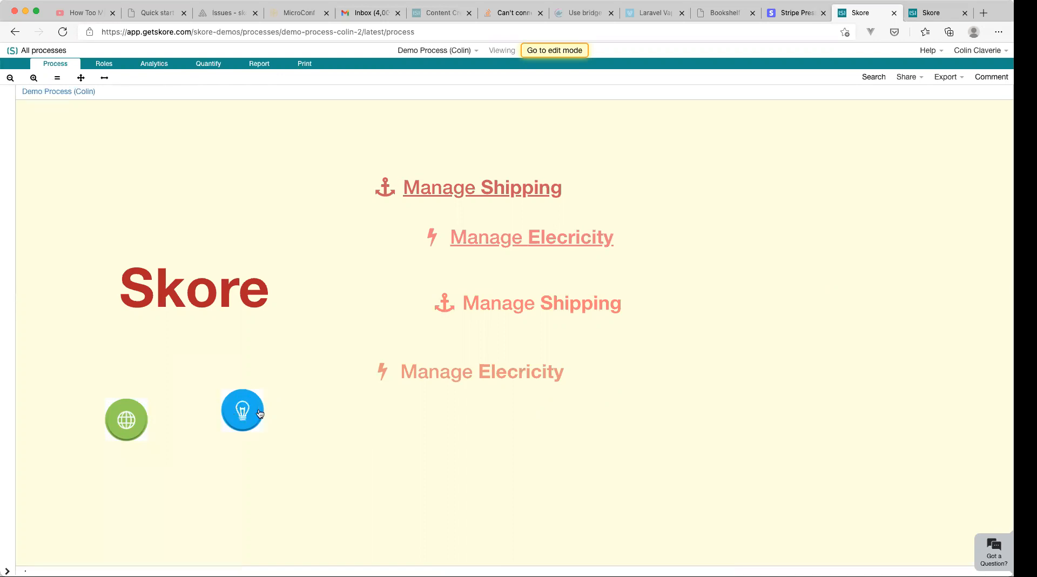
click(547, 55)
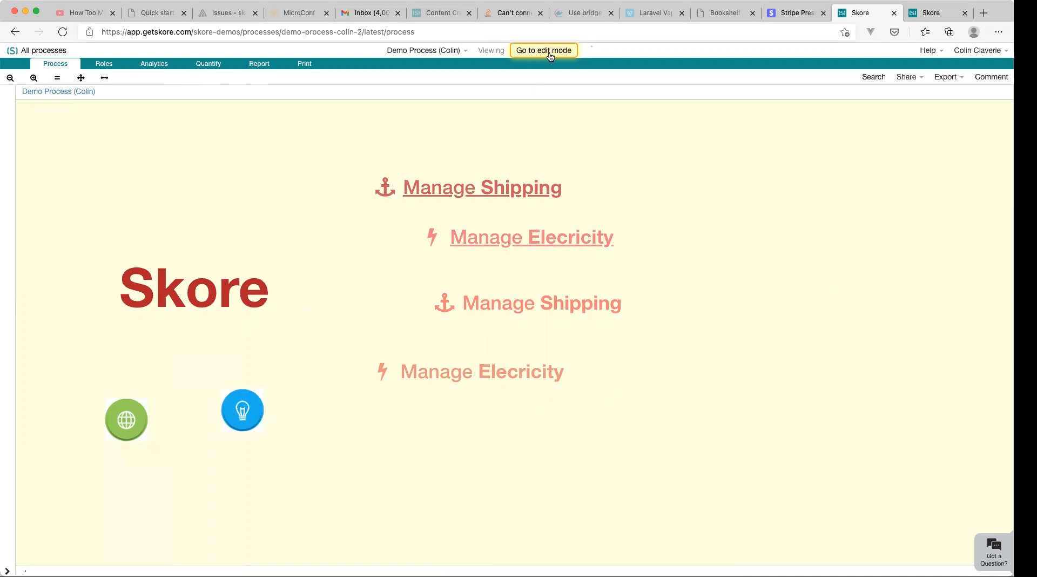
Step: Review the light bulb image's overlay text and move the image to just above the green globe
click(383, 419)
double_click(385, 420)
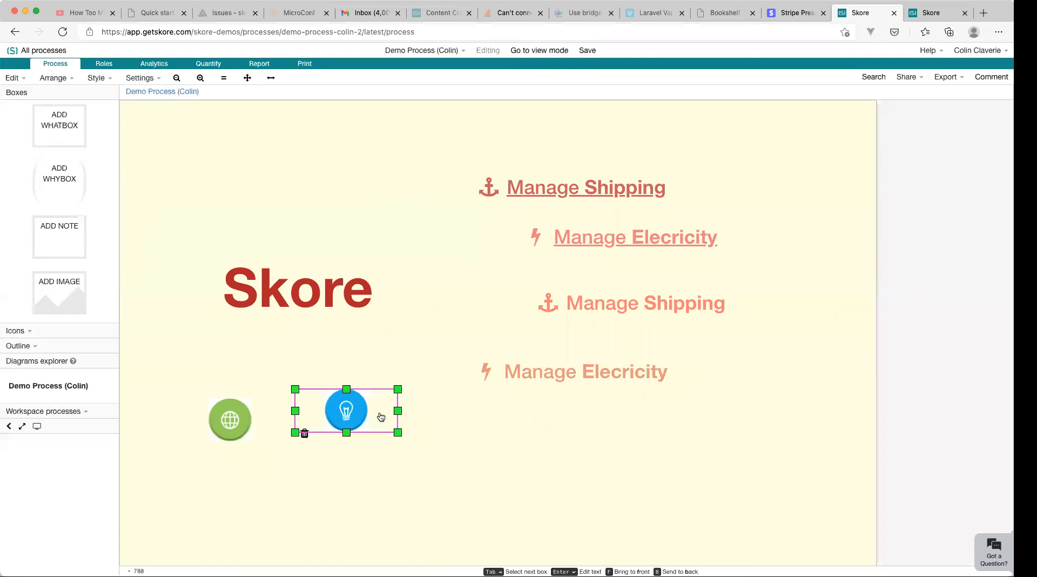
click(370, 416)
click(336, 469)
key(super+a)
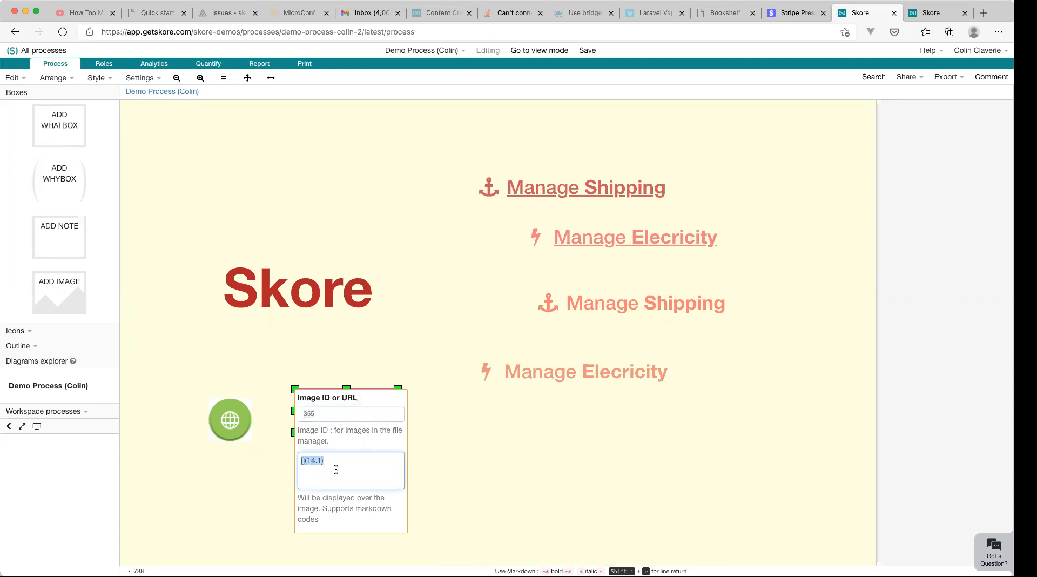
click(432, 460)
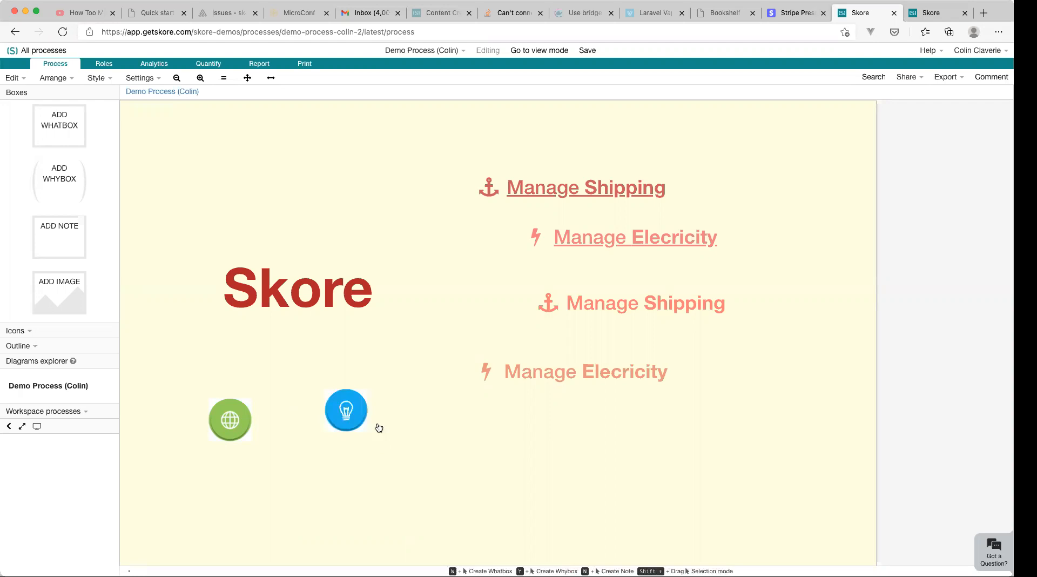
drag(359, 410, 205, 363)
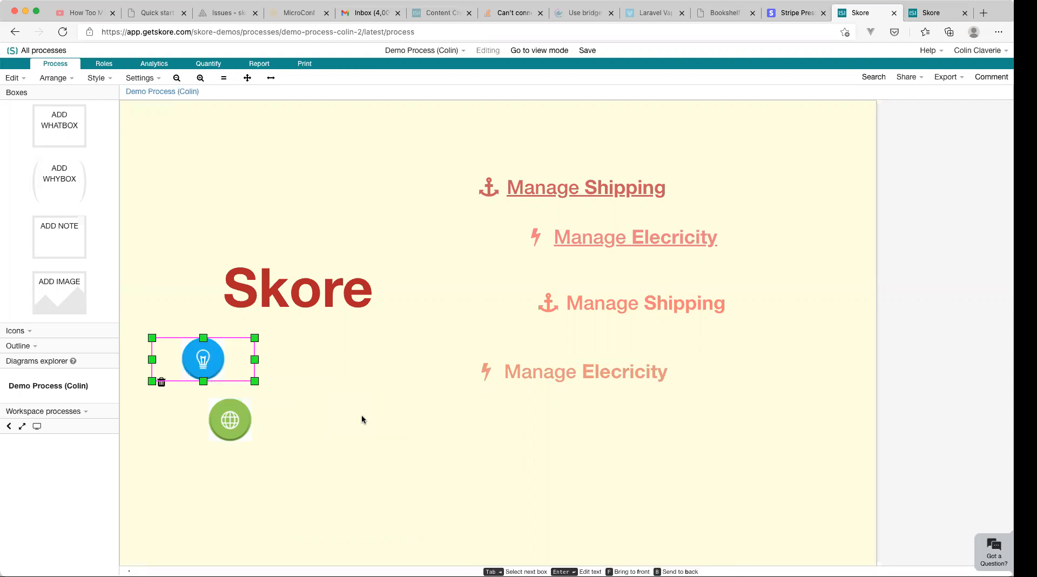
click(400, 424)
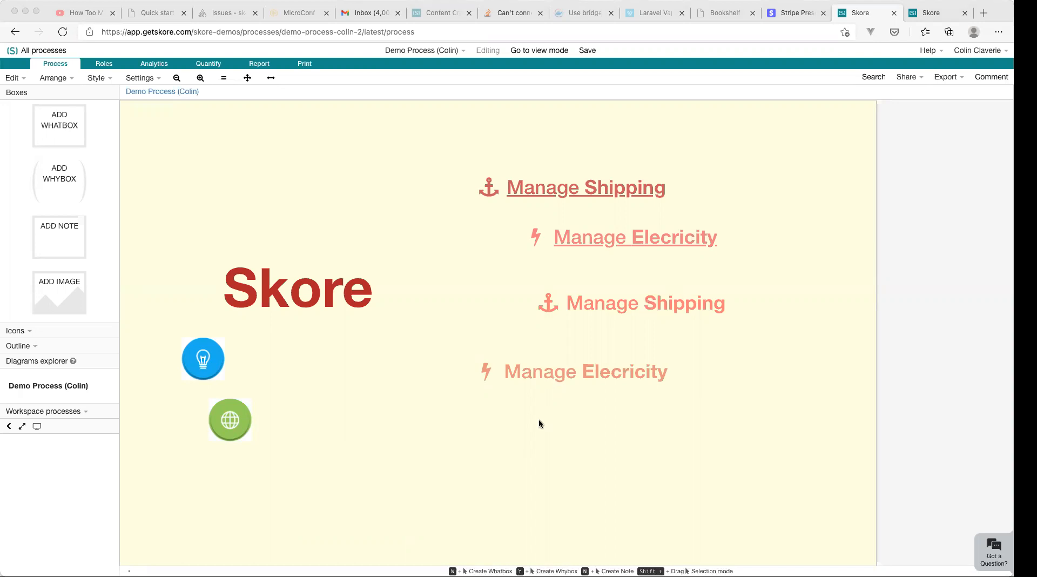
Step: Upload the Peugeot 205 listing screenshot below the headings, and enlarge and position it across the page's lower area
click(471, 440)
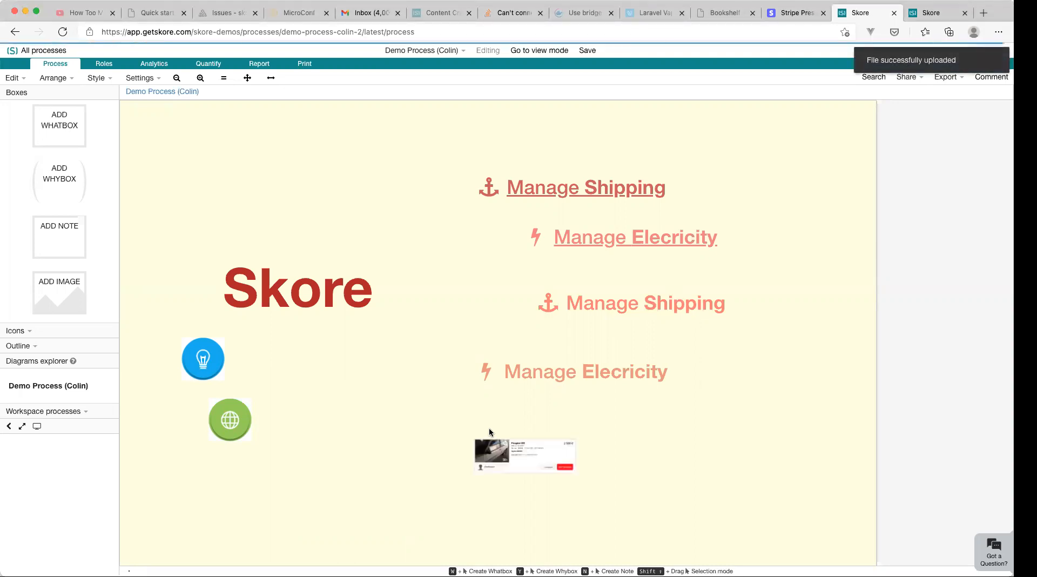
scroll(488, 427, down, 5)
click(521, 340)
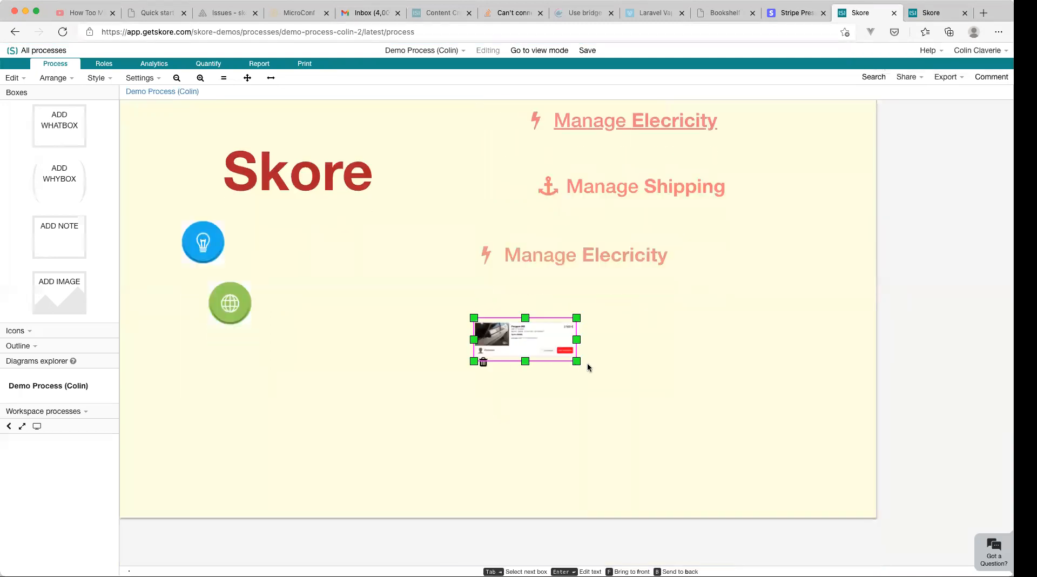
drag(577, 361, 751, 460)
drag(618, 405, 512, 389)
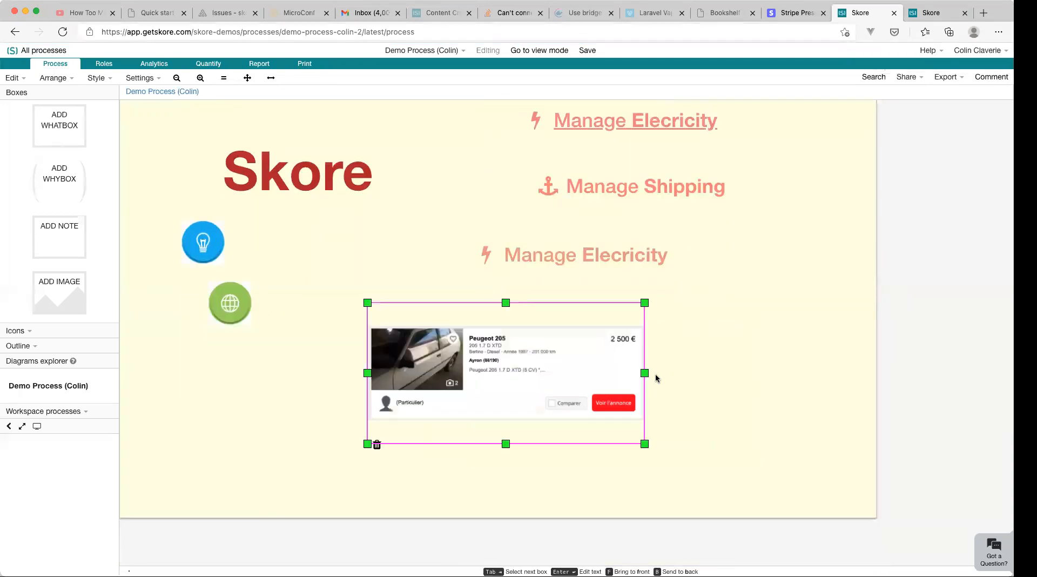
drag(646, 374, 801, 373)
drag(606, 366, 579, 375)
click(798, 357)
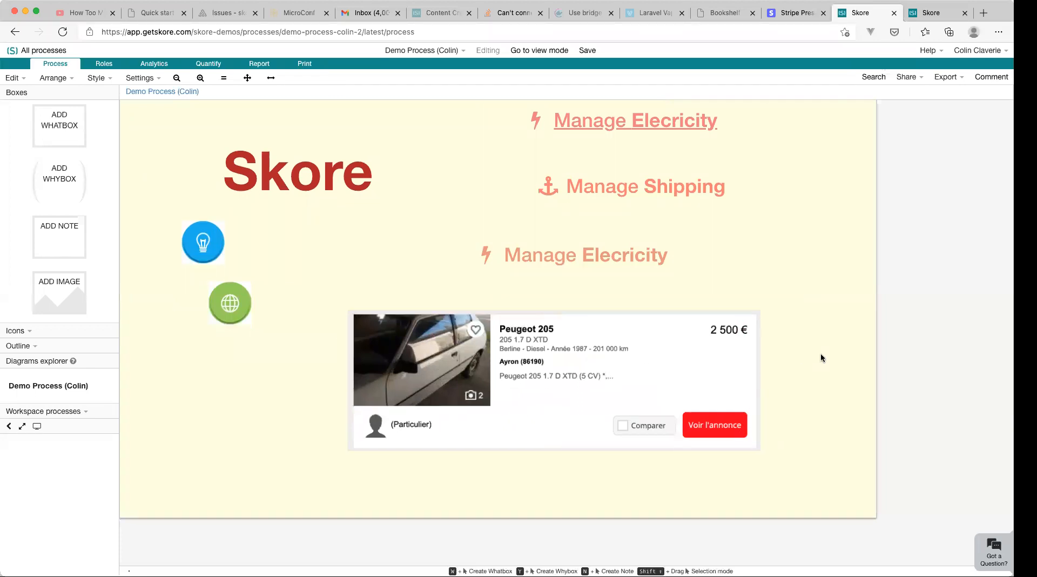
click(557, 359)
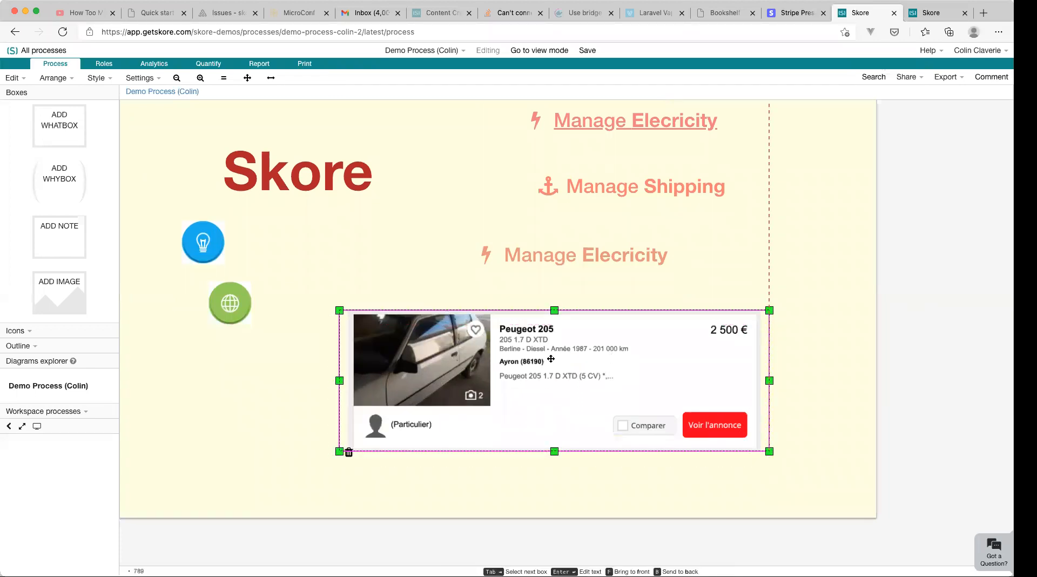
click(820, 376)
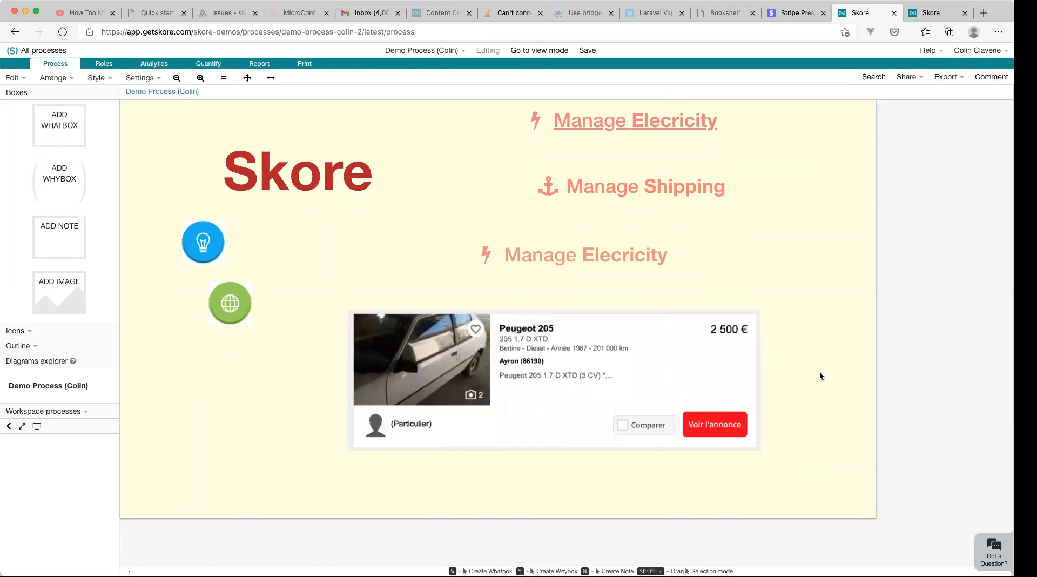
click(629, 359)
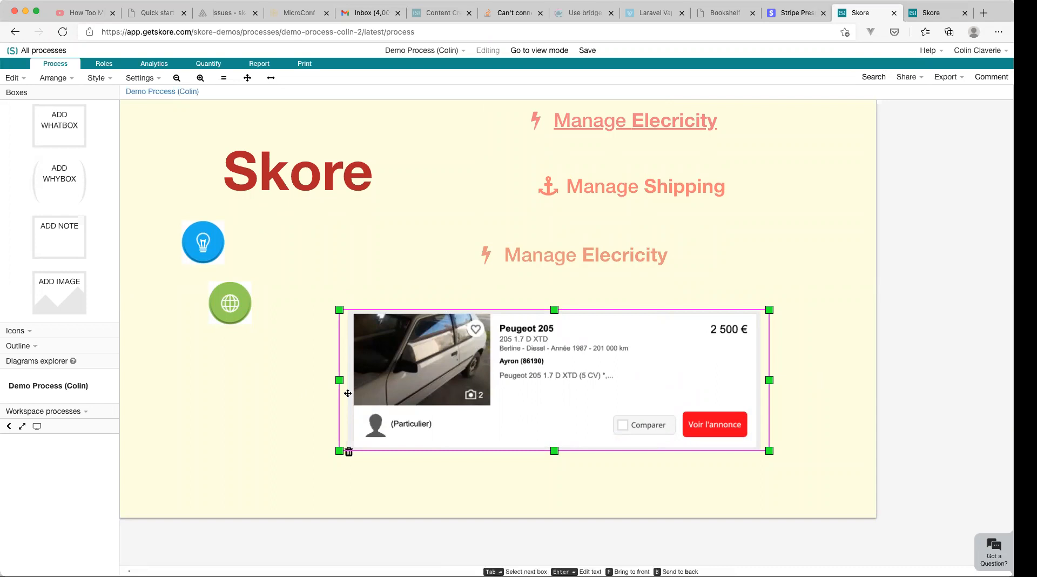
click(743, 475)
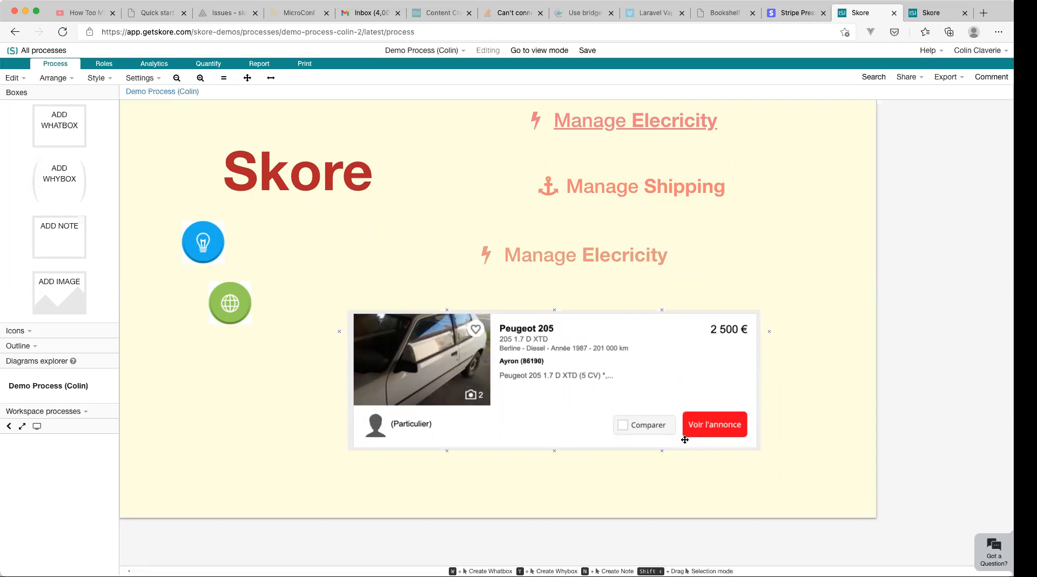
click(607, 393)
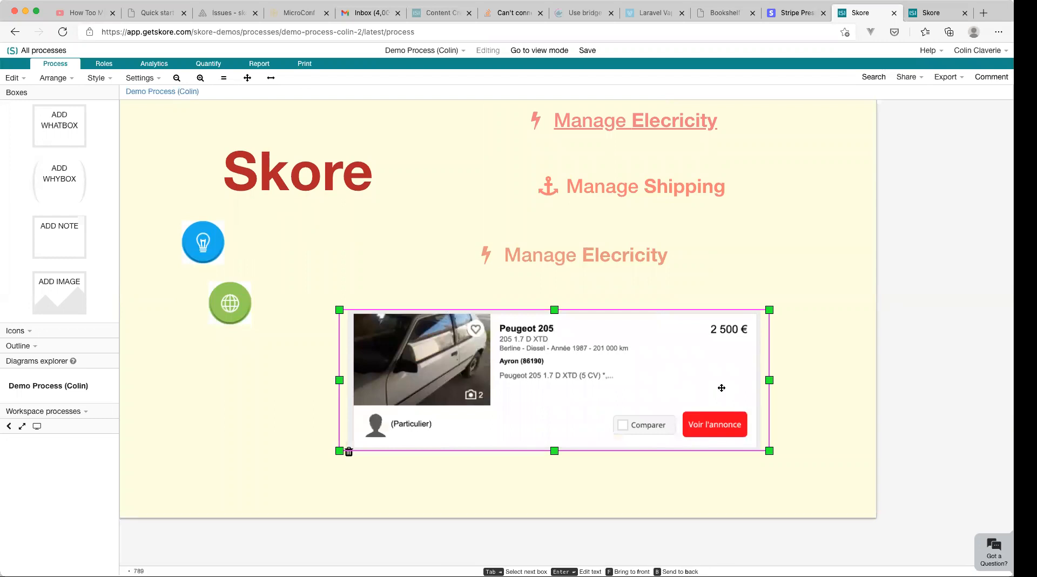
click(849, 404)
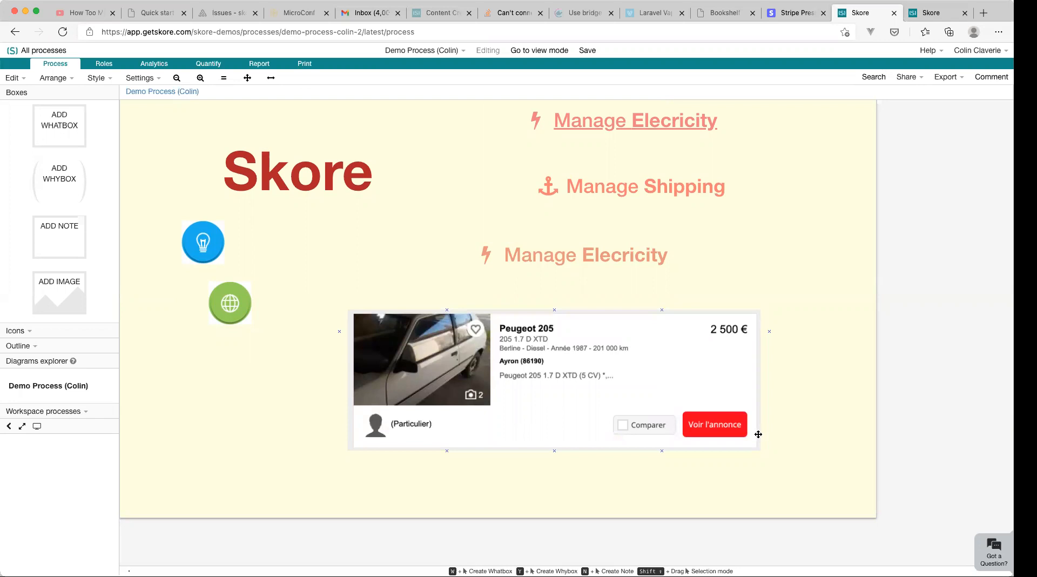
click(654, 400)
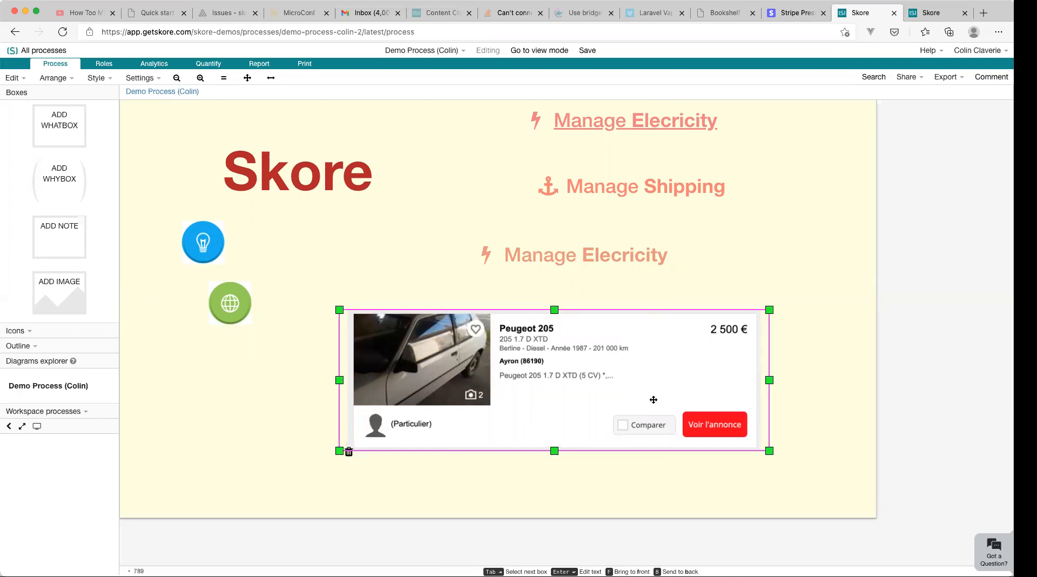
click(253, 388)
Step: Add an empty note and fit it over the red "Voir l'annonce" button in the Peugeot image
drag(57, 237, 351, 408)
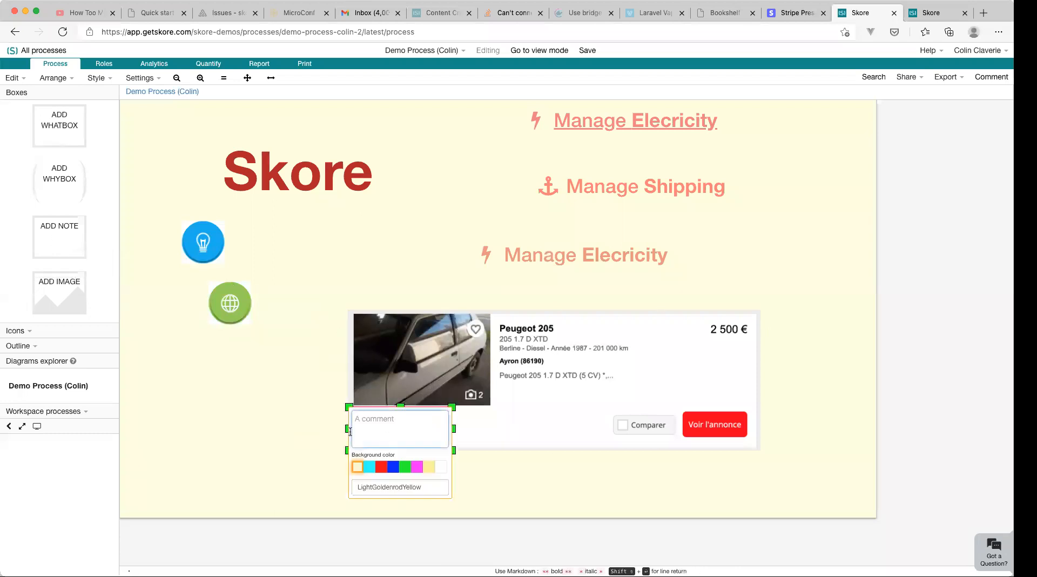
click(287, 439)
click(380, 425)
drag(381, 425, 707, 425)
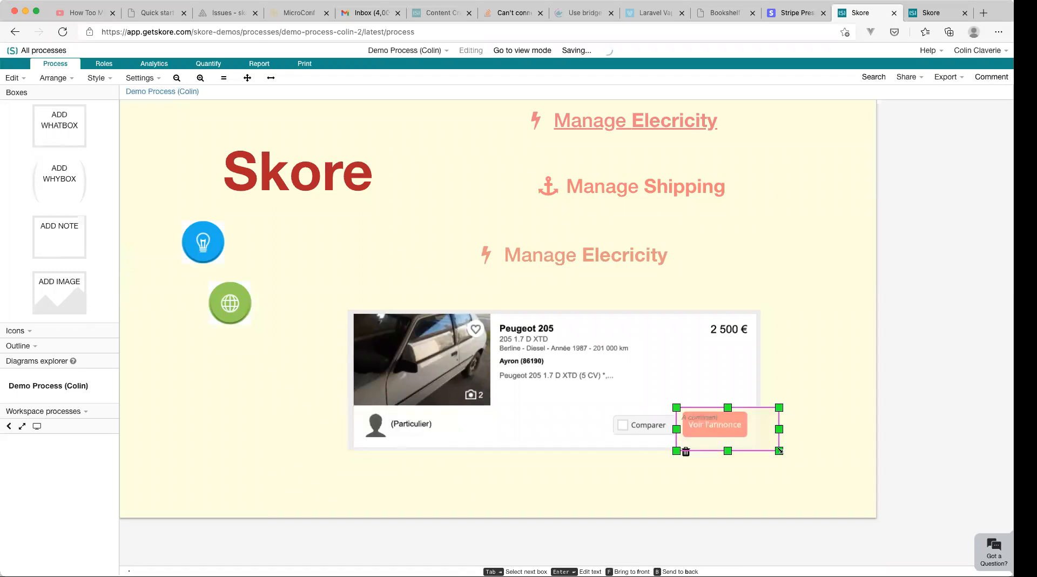
click(819, 433)
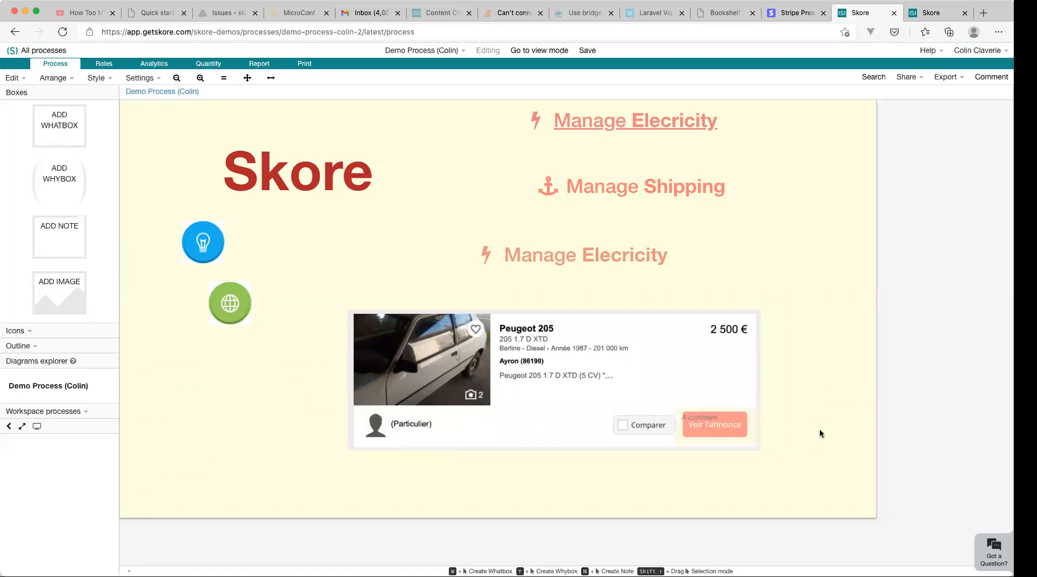
Step: Set the background color of the note over the "Voir l'annonce" button to transparent
double_click(724, 426)
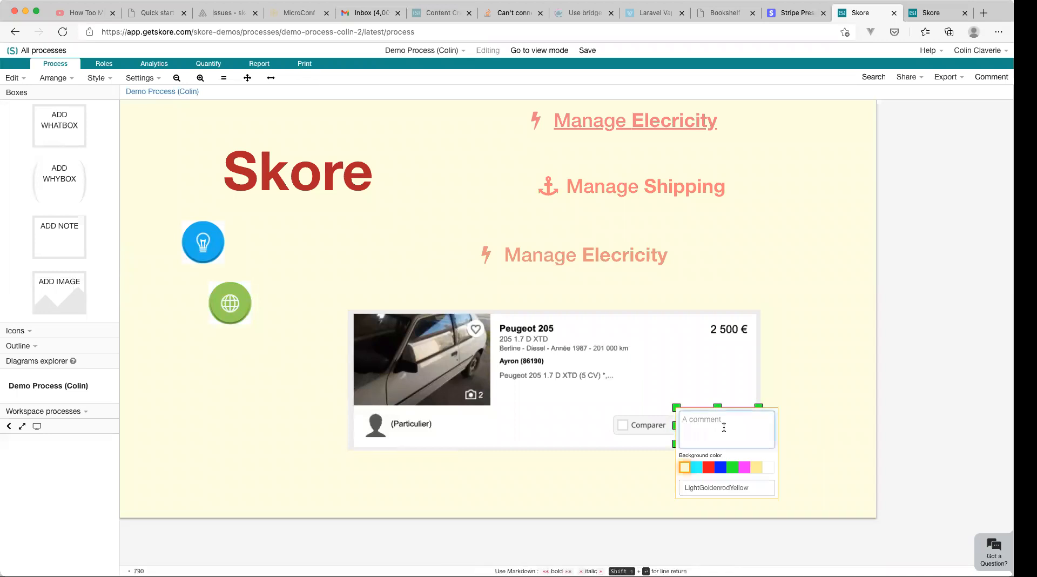
click(768, 467)
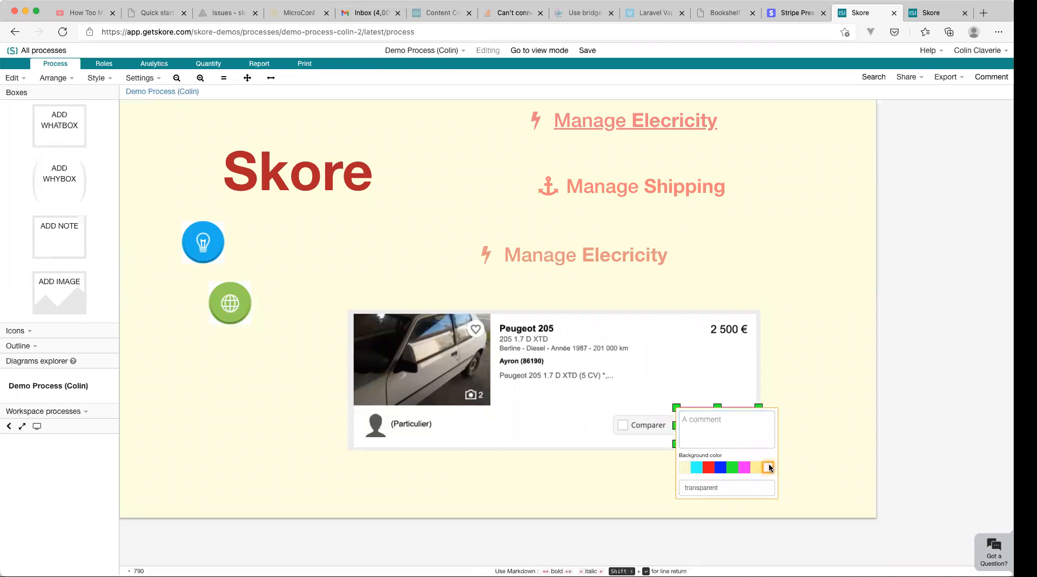
click(801, 444)
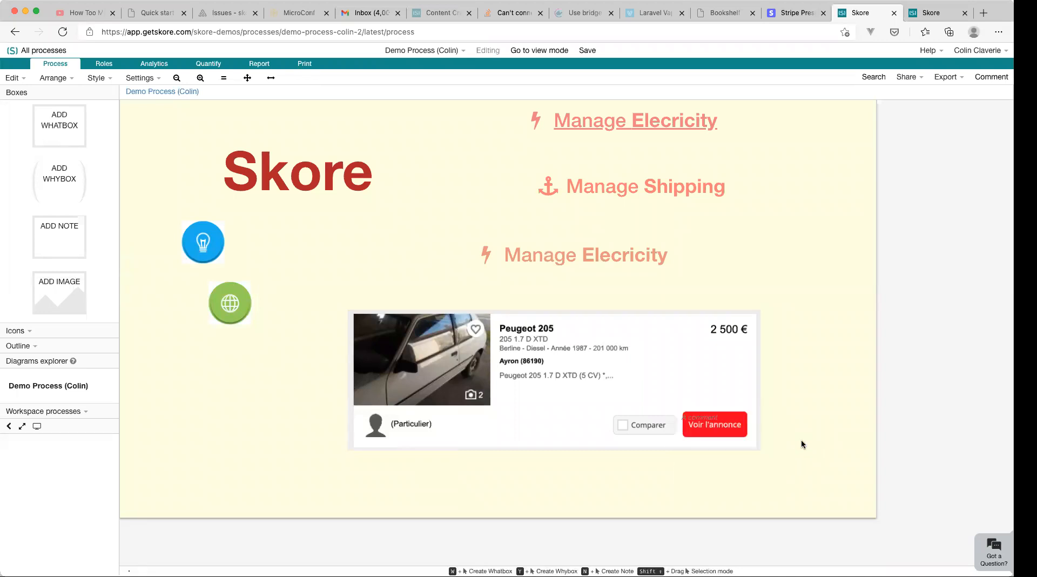
double_click(734, 423)
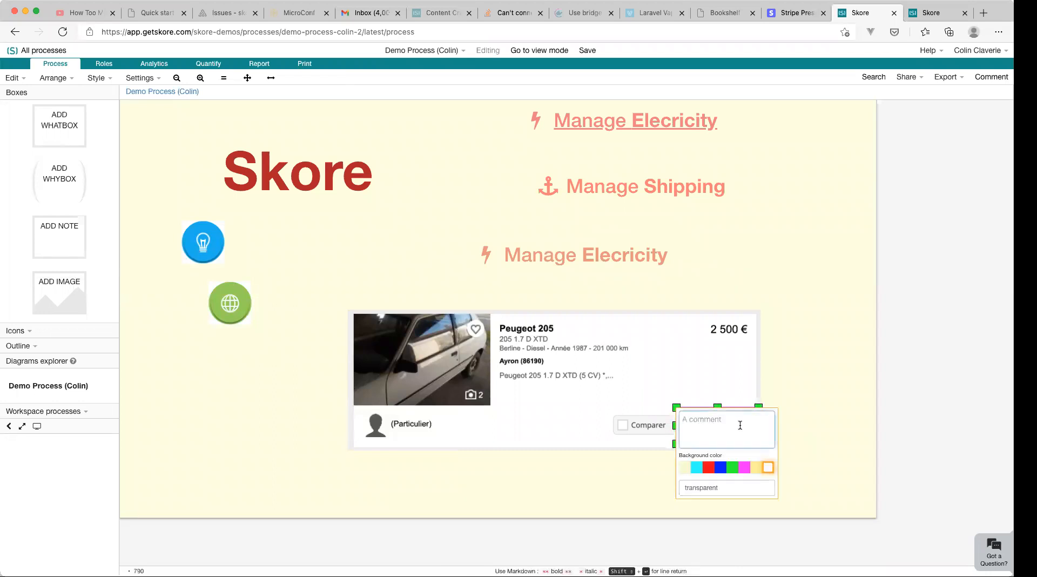
click(818, 386)
click(730, 425)
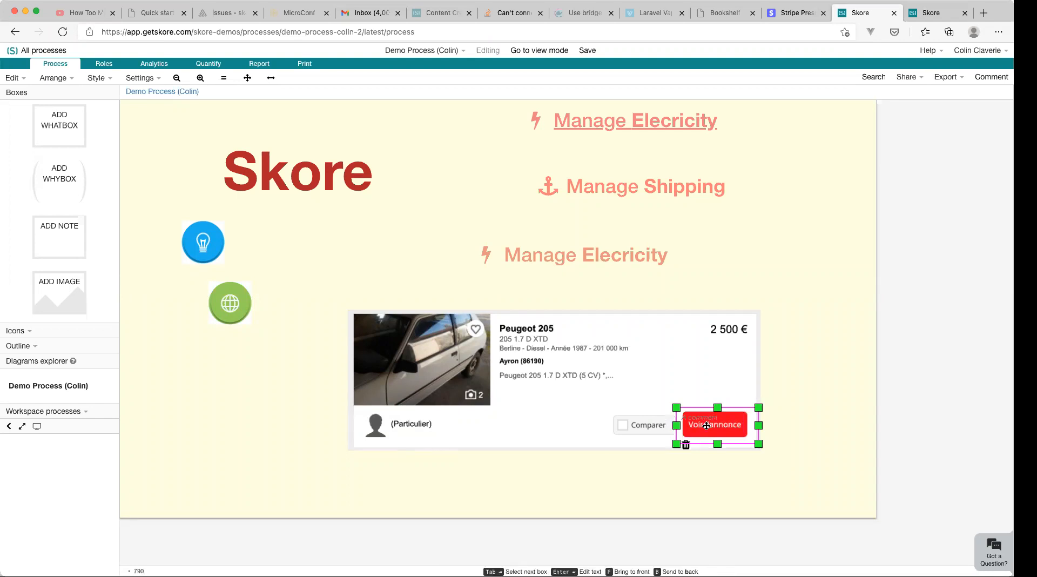
Step: Add an empty whatbox beside the Peugeot image and an empty whybox beneath it
scroll(704, 425, right, 1)
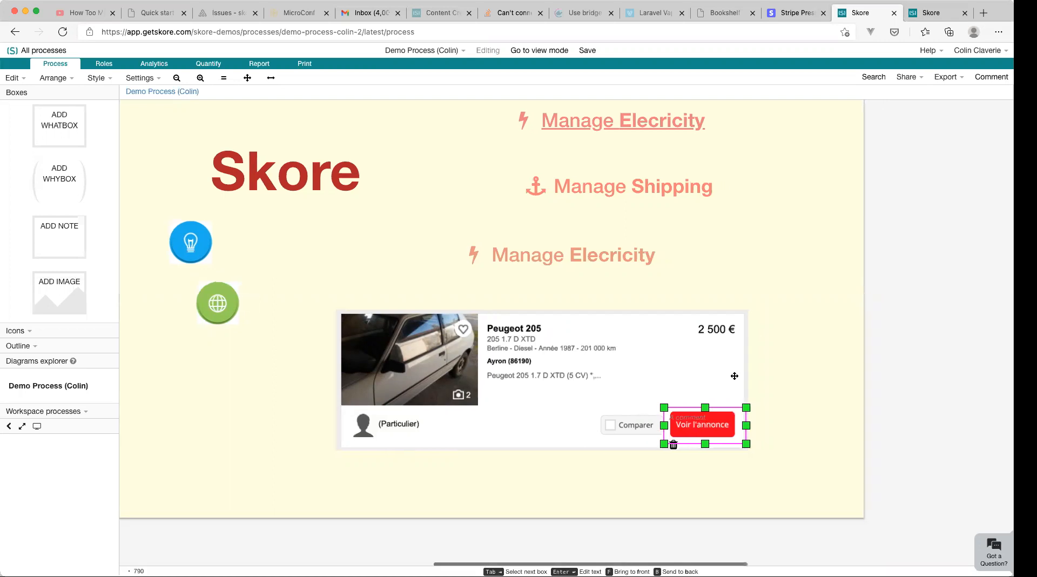
double_click(826, 319)
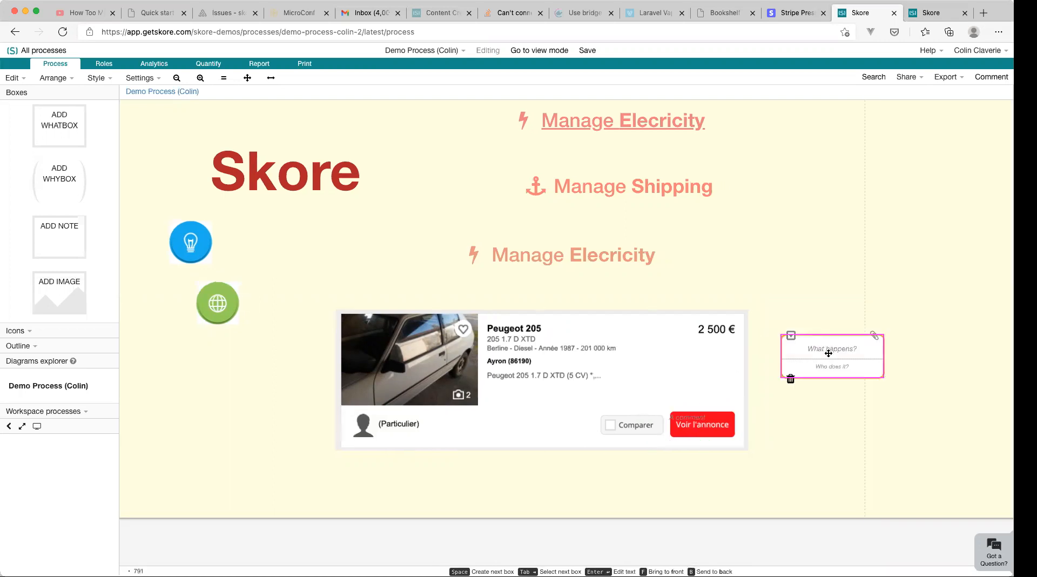
click(806, 427)
click(800, 414)
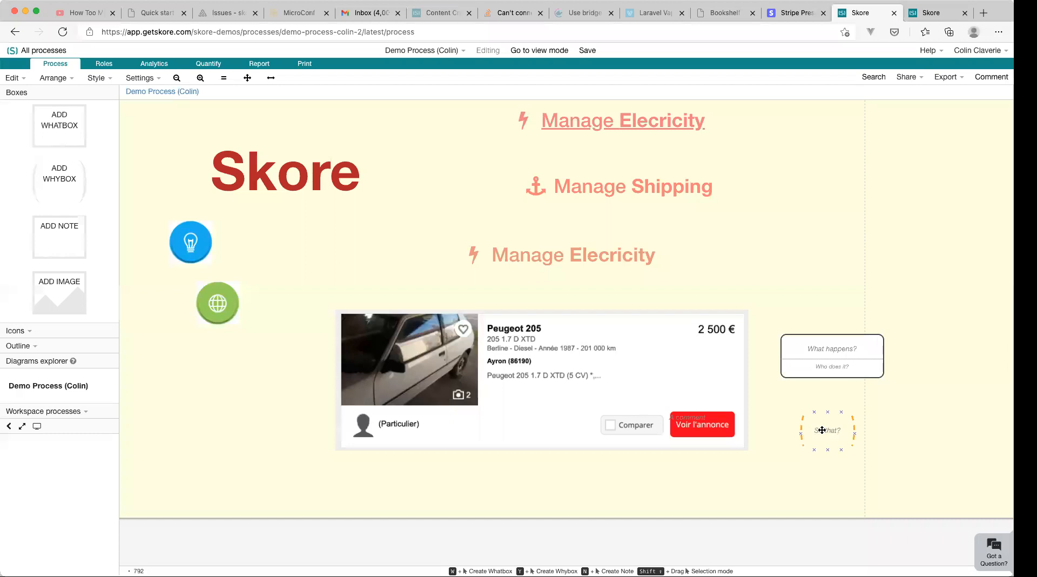
click(892, 419)
Step: Blank out the placeholder texts of the whatbox beside the Peugeot image and the whybox beneath it
click(705, 428)
click(835, 356)
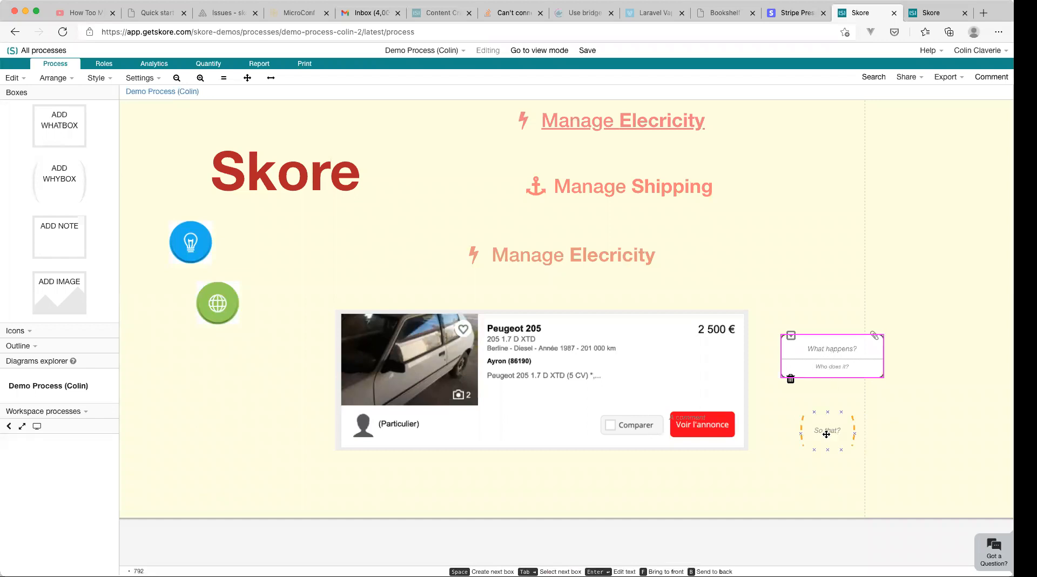
double_click(823, 351)
click(812, 290)
double_click(845, 352)
click(832, 387)
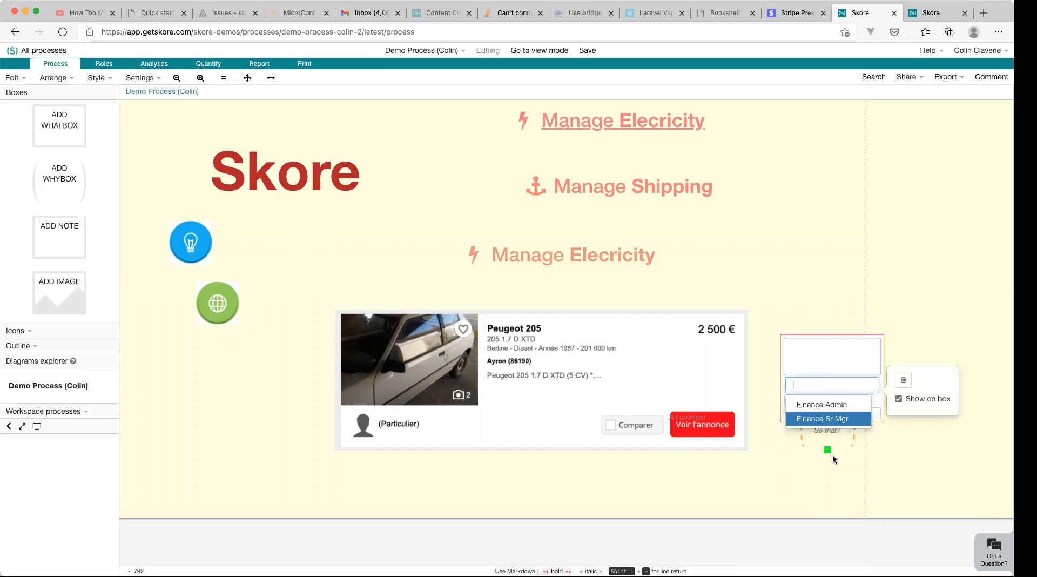
click(831, 462)
double_click(834, 428)
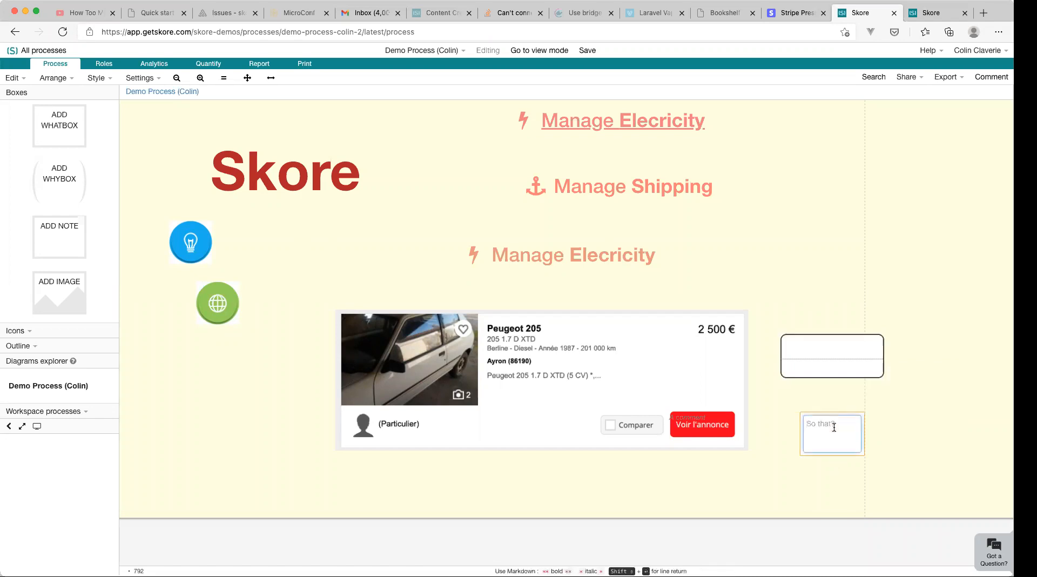
click(786, 471)
Step: Blank out the placeholder comment of the transparent note over the "Voir l'annonce" button
click(710, 430)
double_click(710, 430)
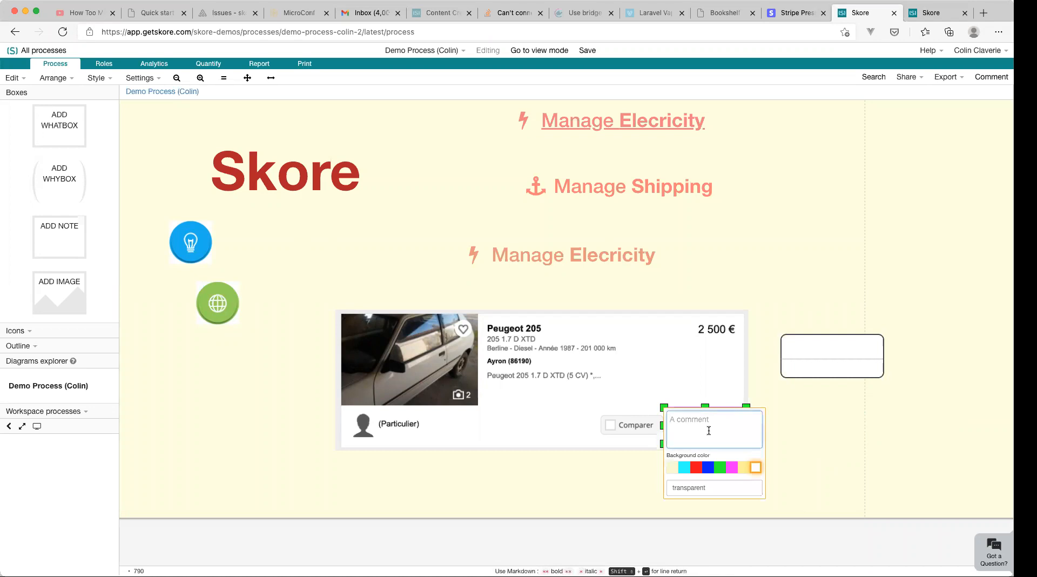
click(798, 481)
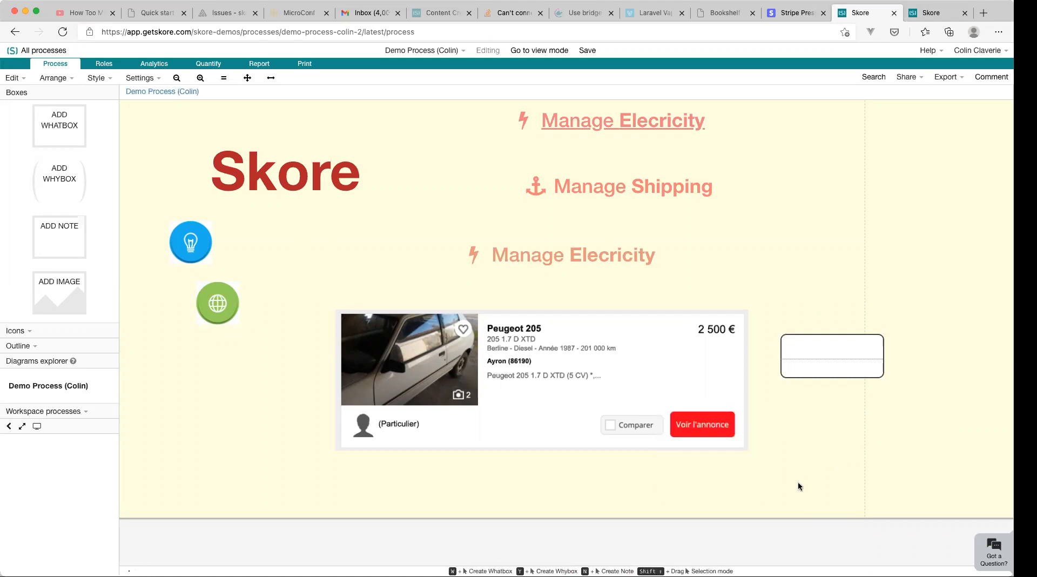
Step: Check the text fields of the whatbox, the whybox and the note over the "Voir l'annonce" button
double_click(832, 355)
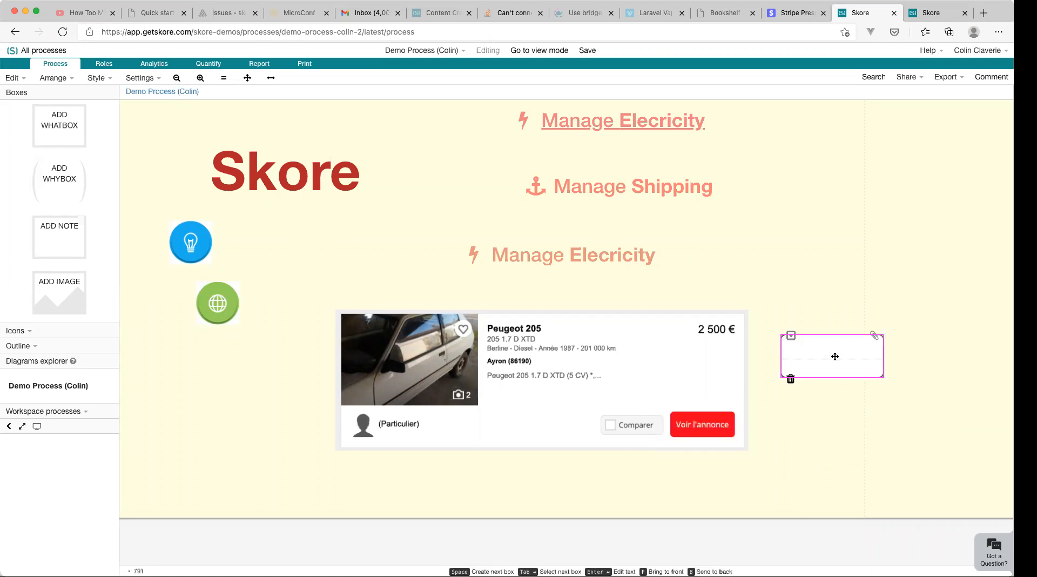
click(821, 329)
double_click(815, 368)
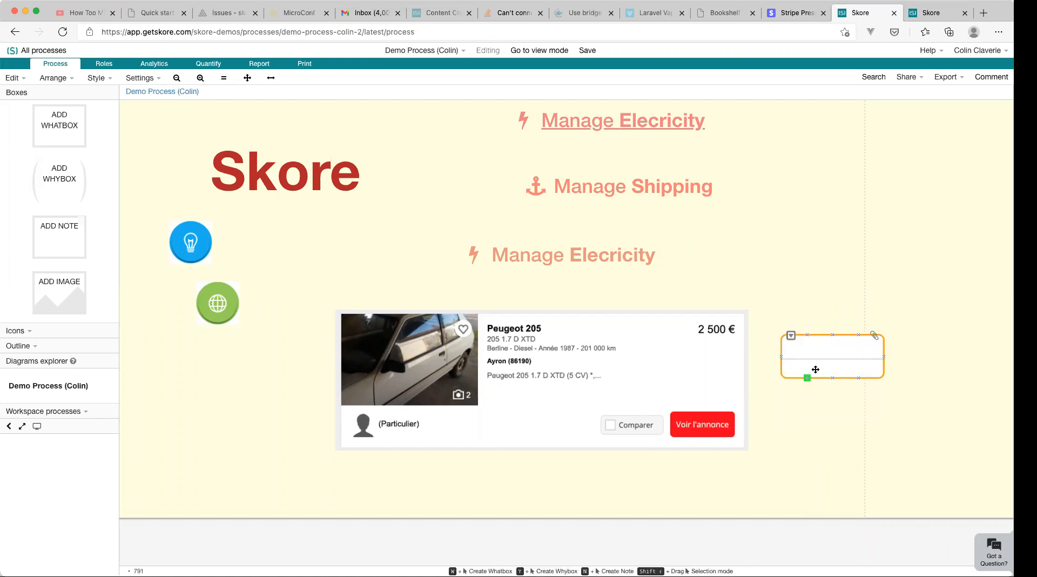
click(827, 385)
click(809, 290)
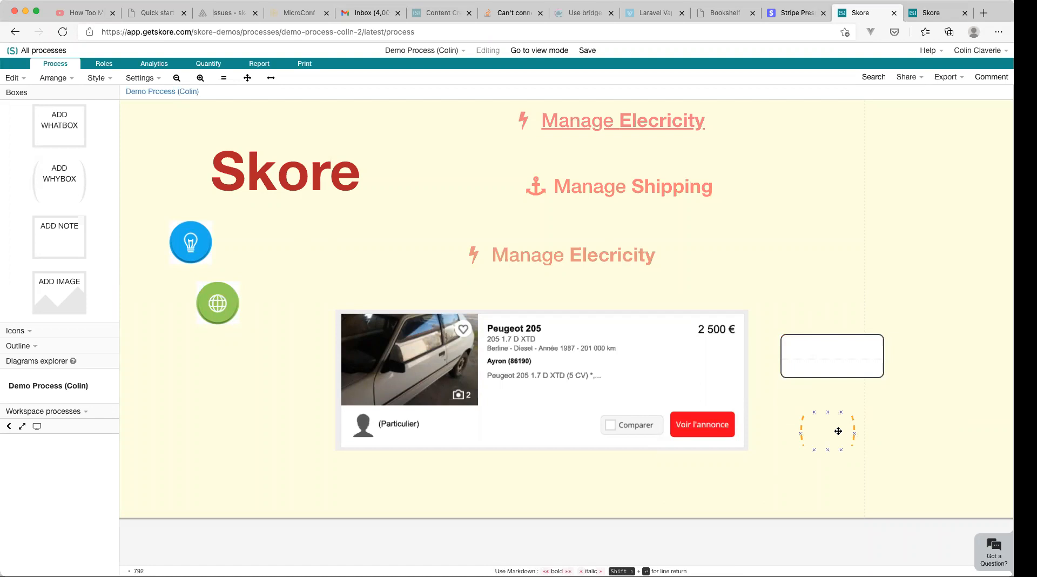
click(838, 431)
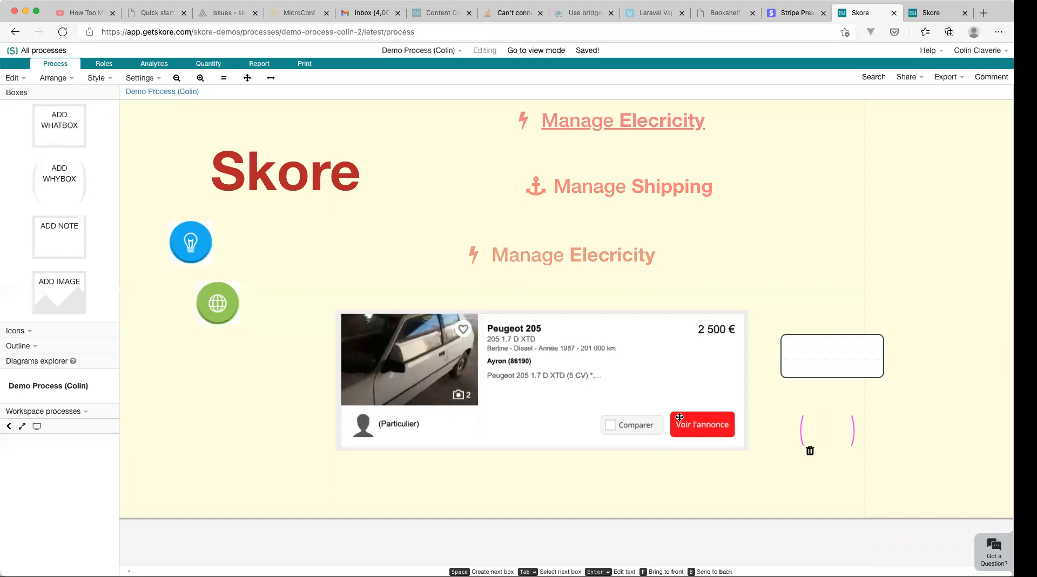
click(696, 424)
double_click(722, 426)
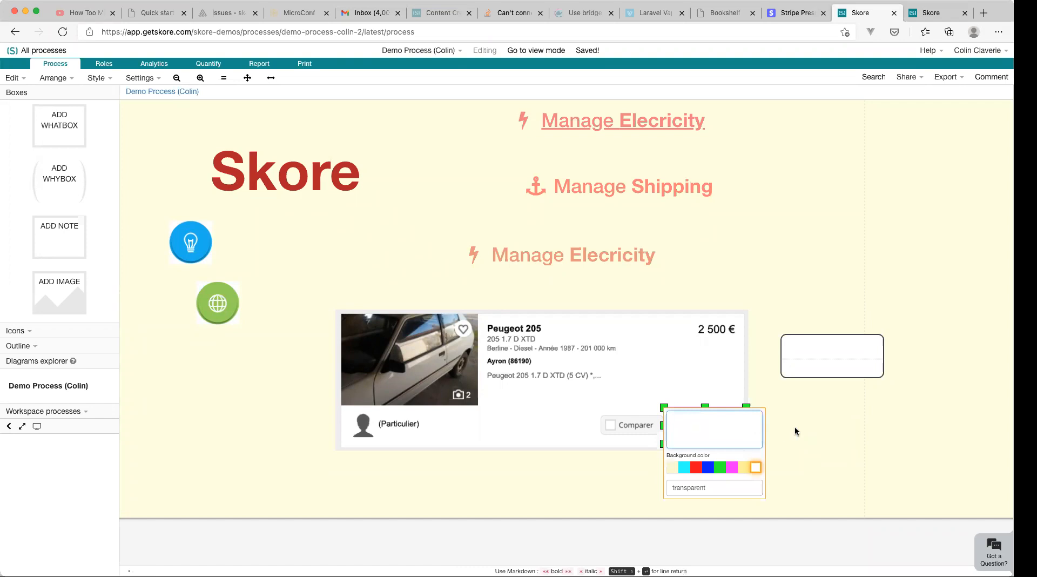
click(786, 415)
Step: Delete the whatbox and the whybox next to the Peugeot image
drag(832, 293, 861, 475)
key(BackSpace)
Step: Enter a Markdown link with an empty label as the text of the note over the "Voir l'annonce" button
click(700, 421)
double_click(700, 422)
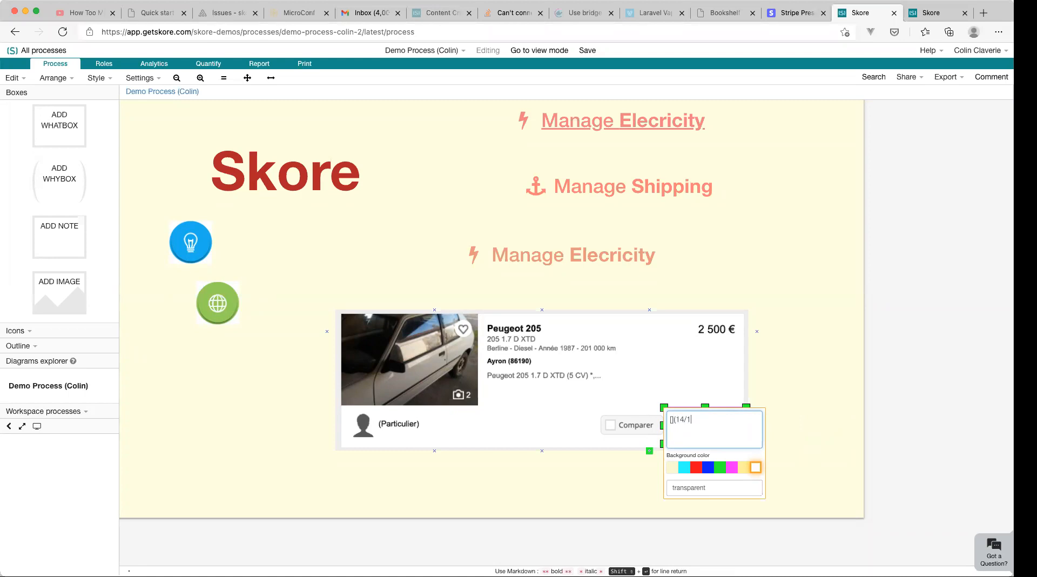
click(808, 394)
click(718, 422)
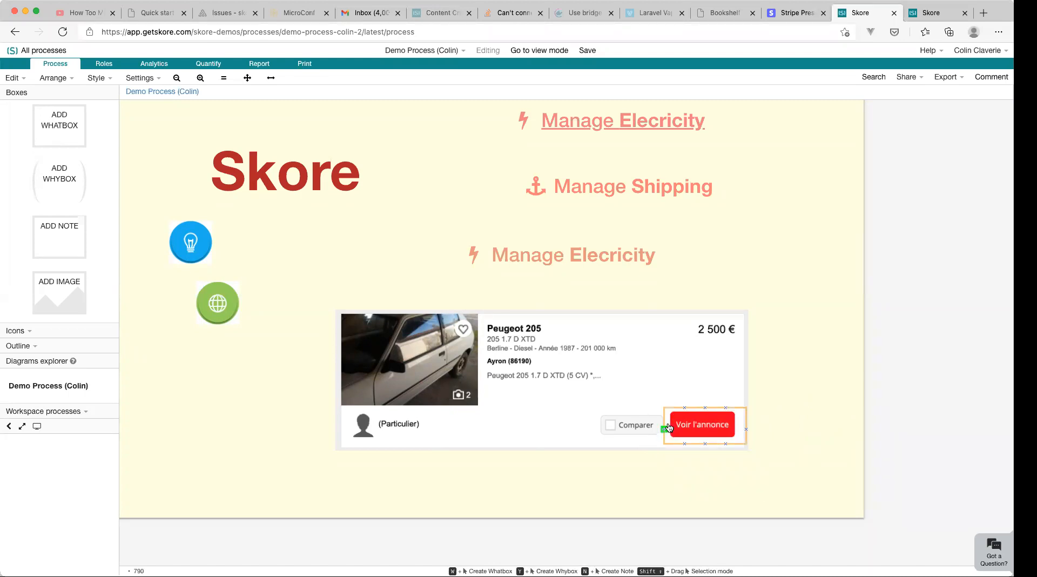
Step: Lock the Peugeot 205 listing image in place on the page
click(482, 349)
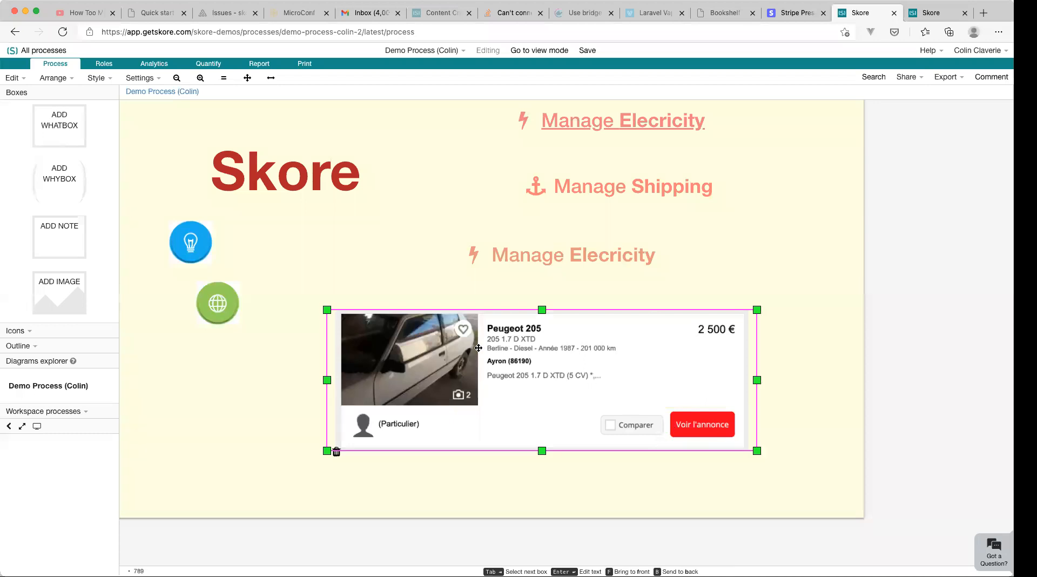
click(140, 78)
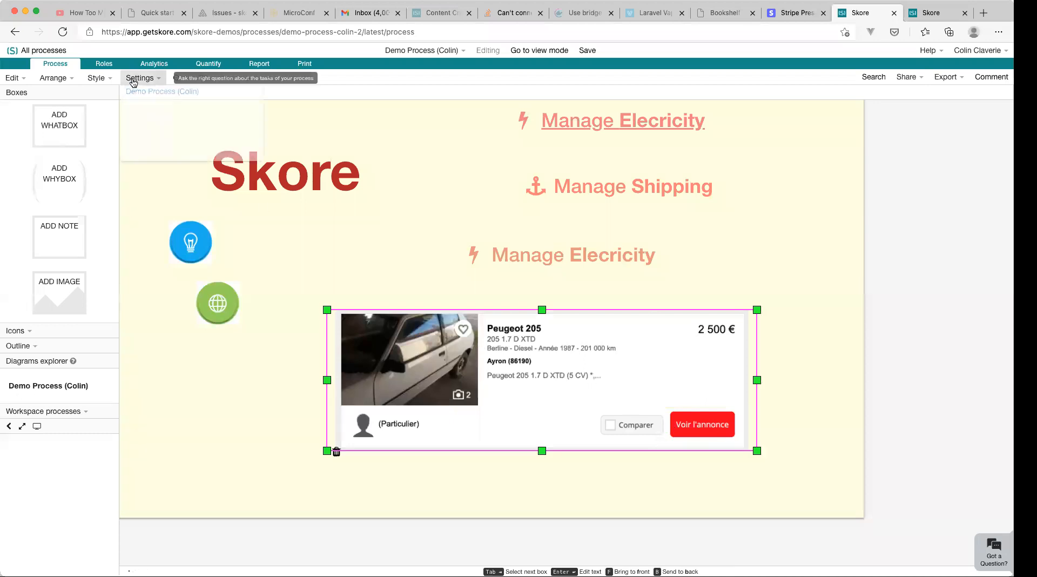
click(104, 81)
click(116, 143)
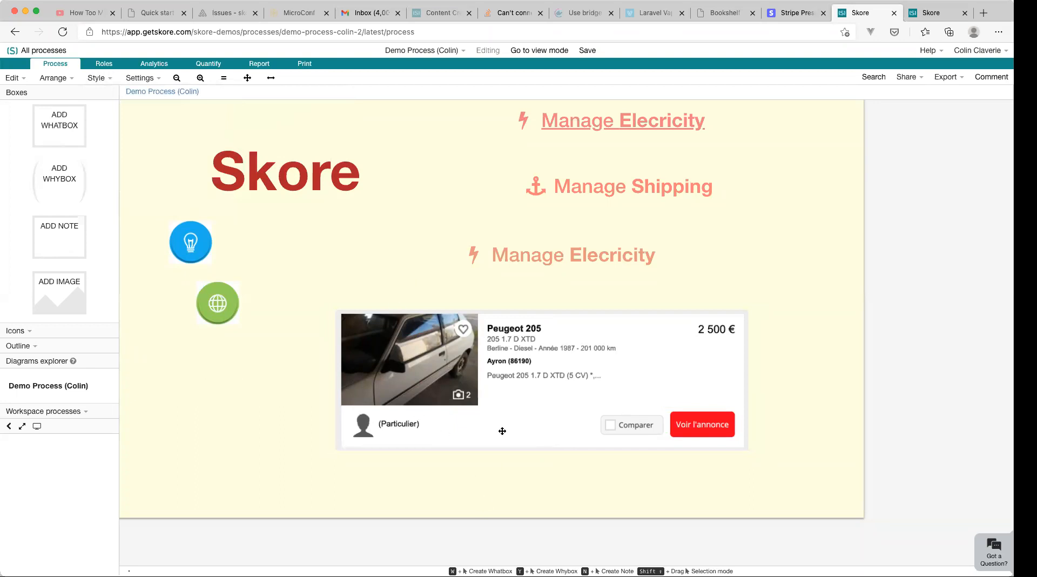
Step: Check the linked note over the "Voir l'annonce" button and preview the page in view mode
click(697, 432)
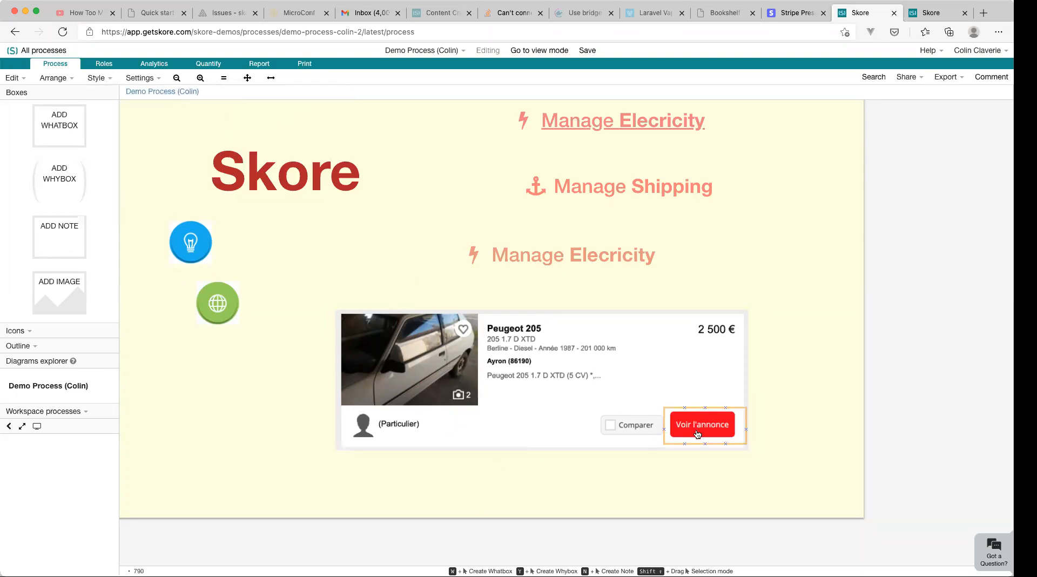
click(573, 260)
click(528, 52)
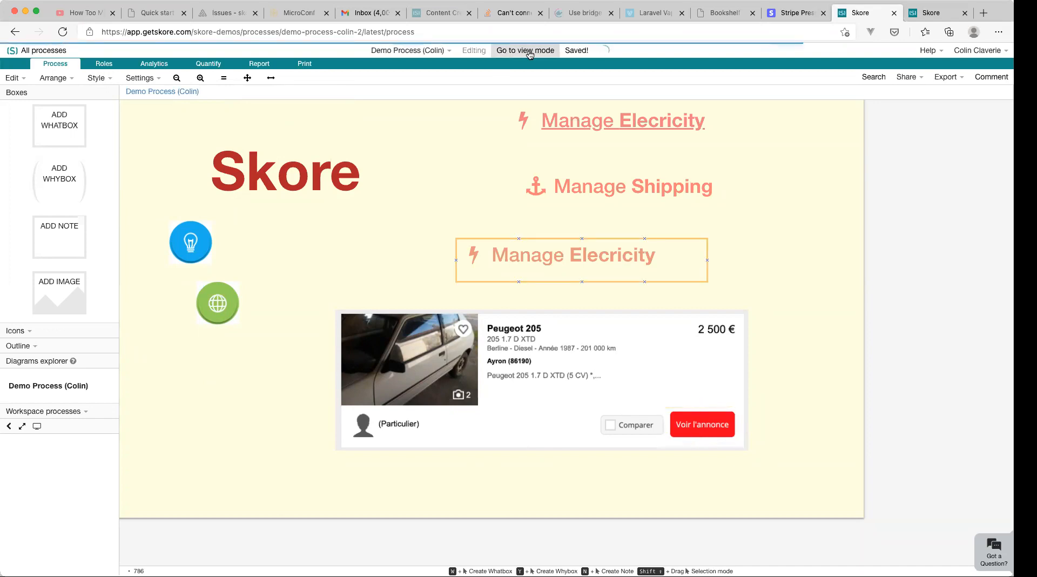
scroll(669, 417, down, 2)
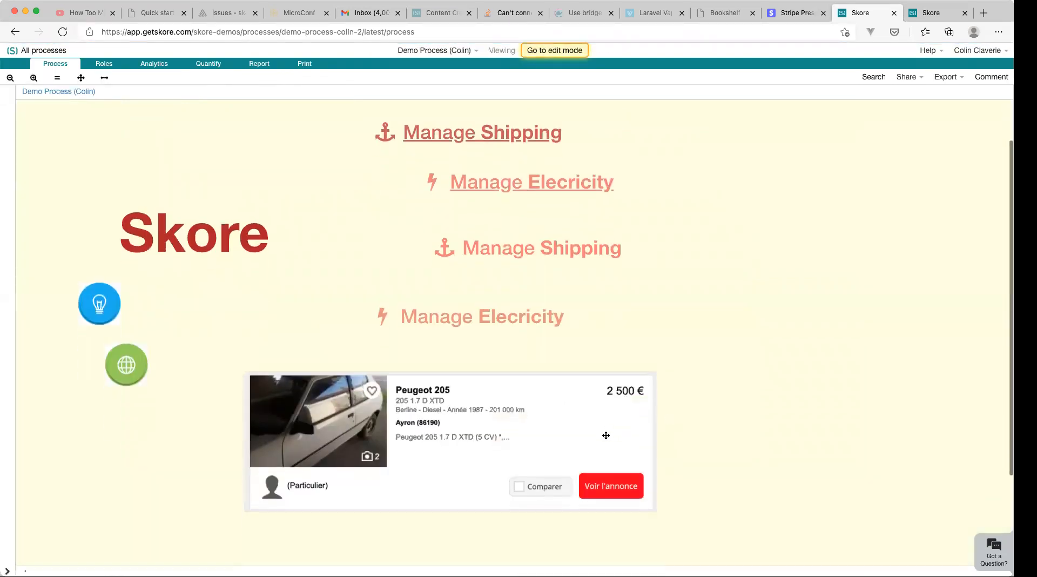
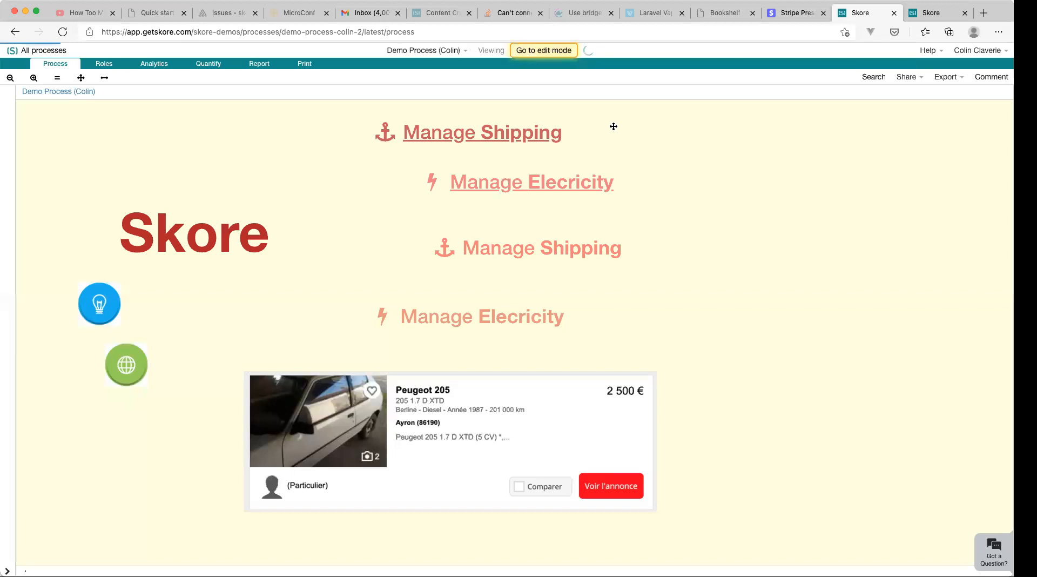
Step: Return to editing and set the text of the note over the "Voir l'annonce" button to [](14.1)
click(722, 358)
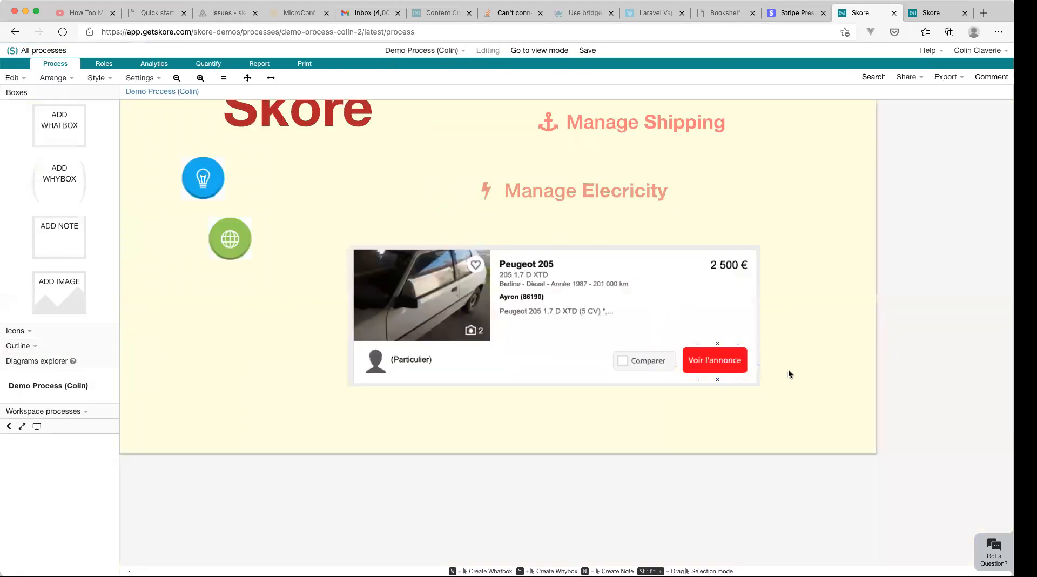
scroll(789, 373, up, 3)
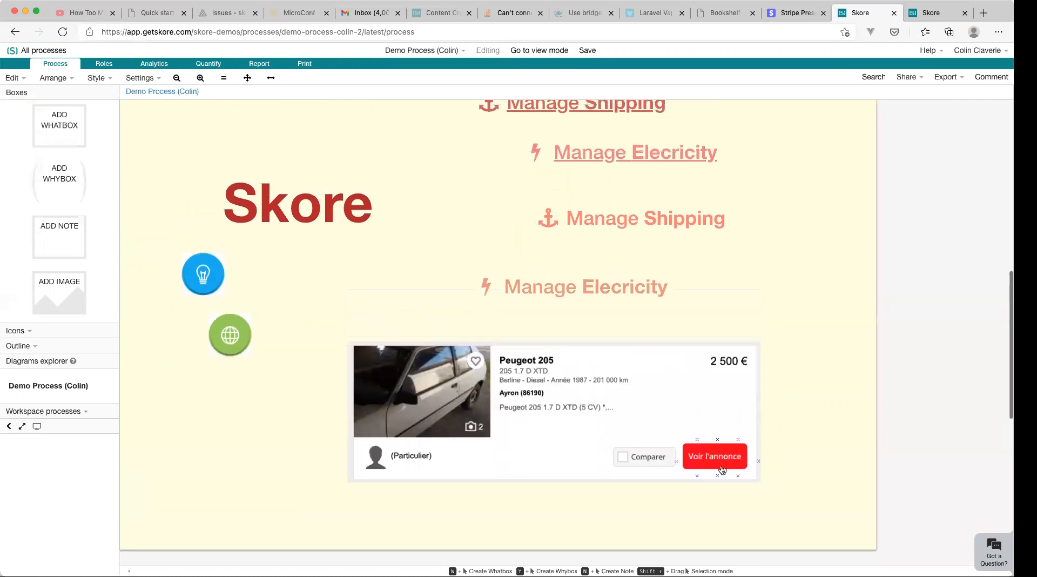
double_click(738, 462)
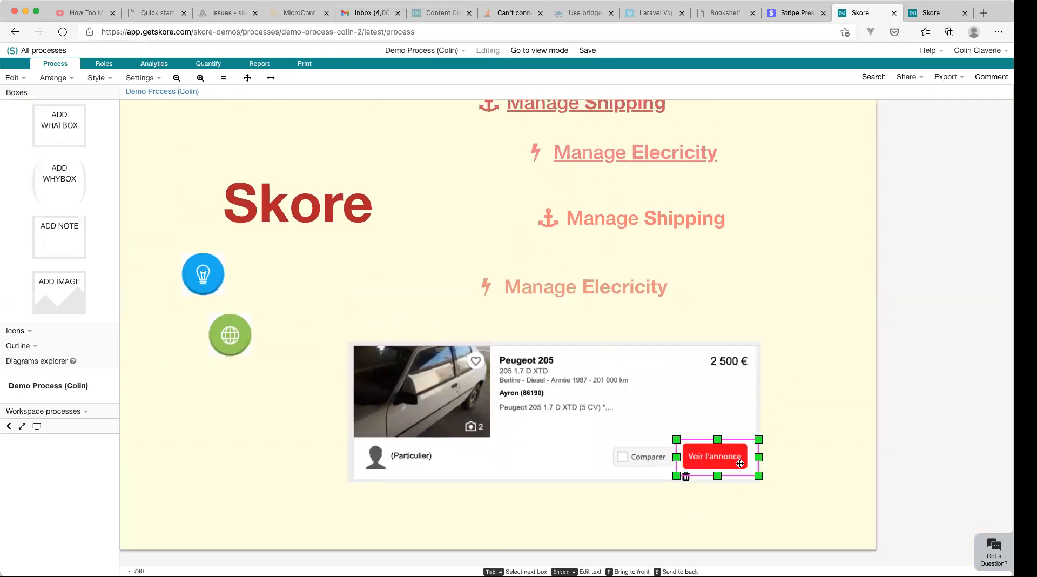
click(755, 463)
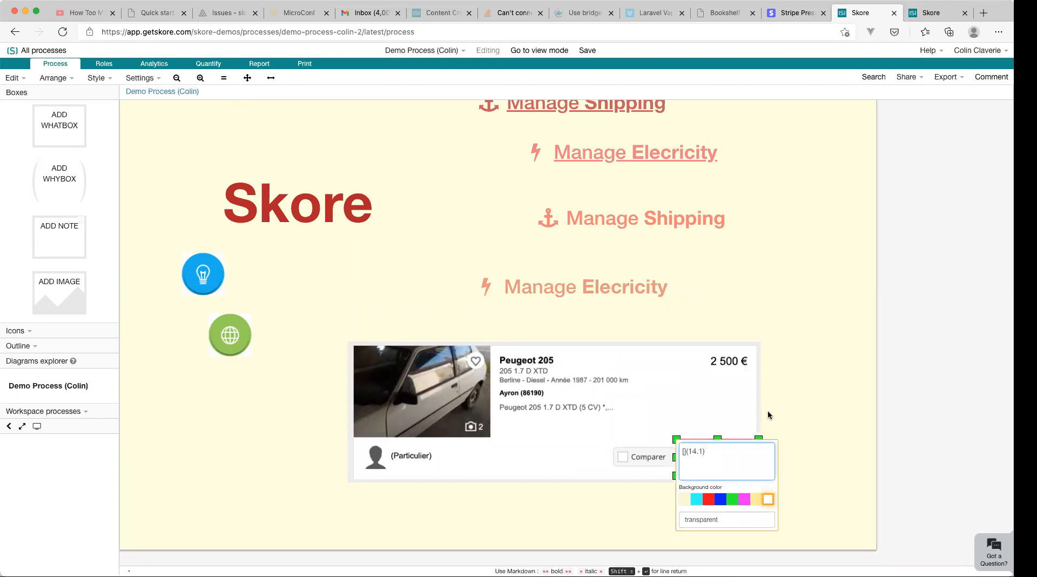
click(776, 381)
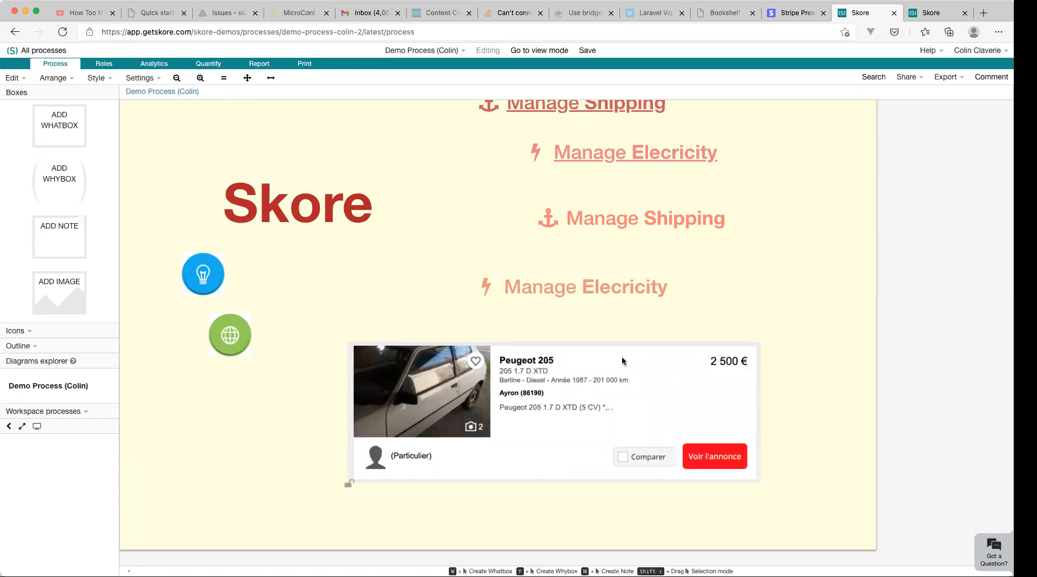
Step: Add an empty note to the left of the Peugeot image and give it a blue background
drag(46, 223, 213, 417)
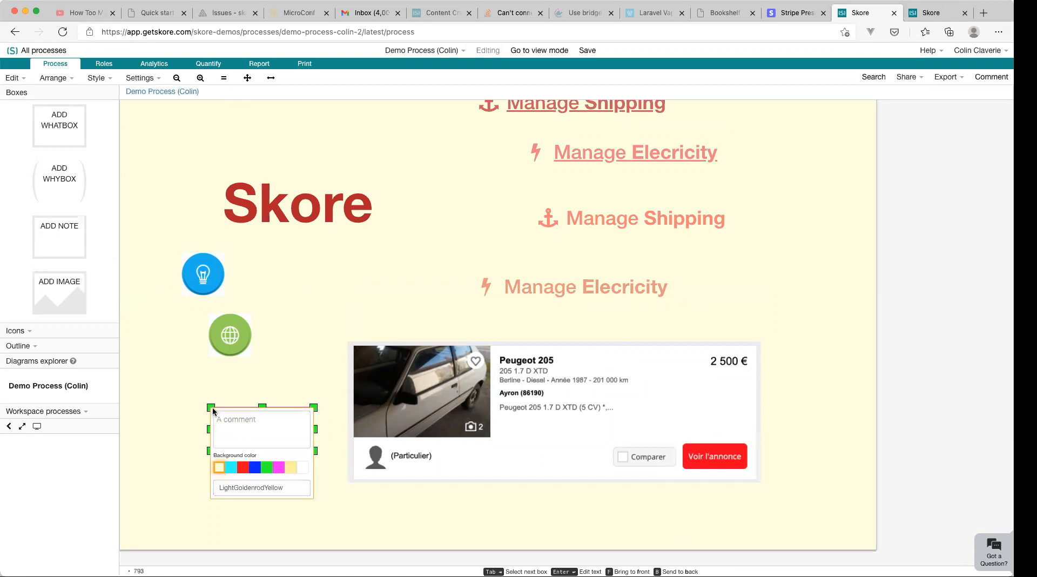
double_click(258, 429)
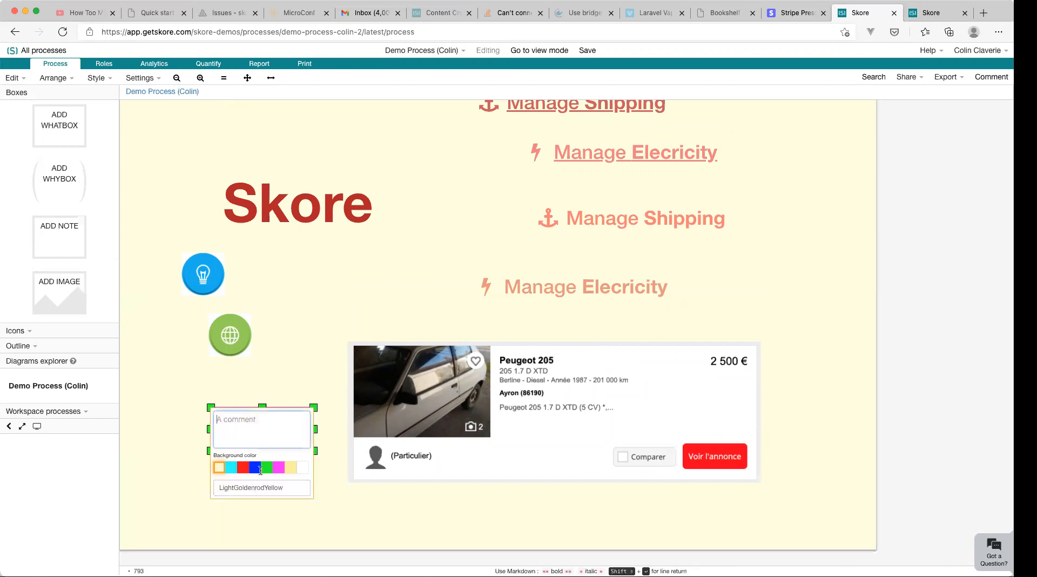
click(258, 468)
click(186, 422)
click(263, 430)
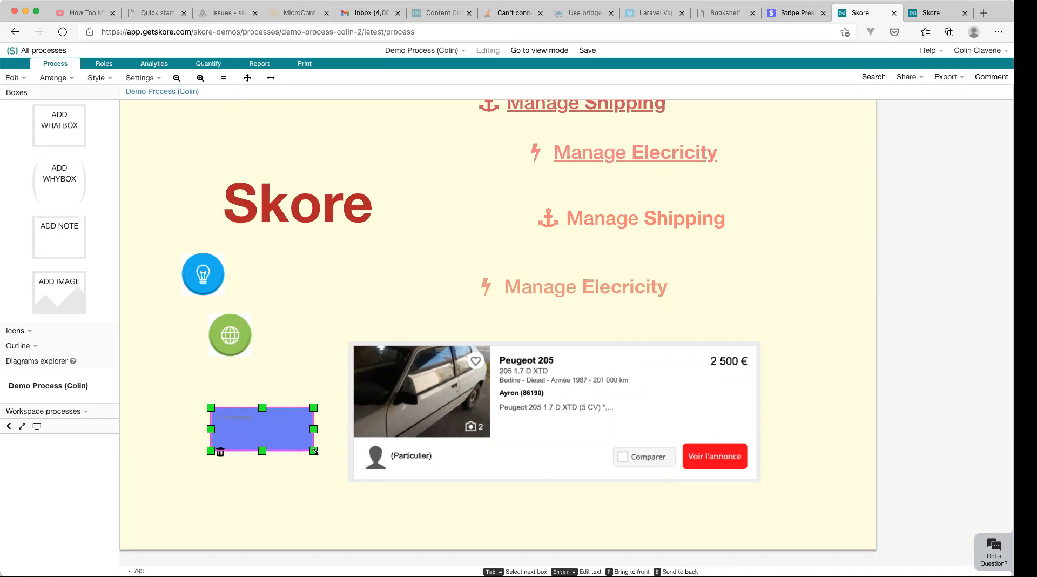
Step: Stretch the blue note into a long, thin horizontal bar and place it above the Skore title
drag(314, 450, 621, 415)
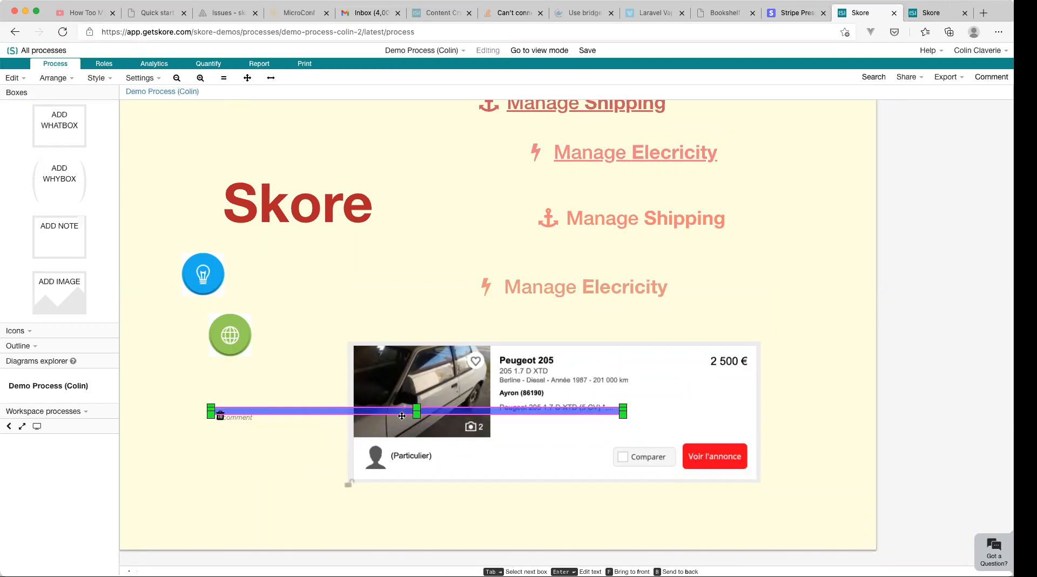
drag(362, 139, 364, 160)
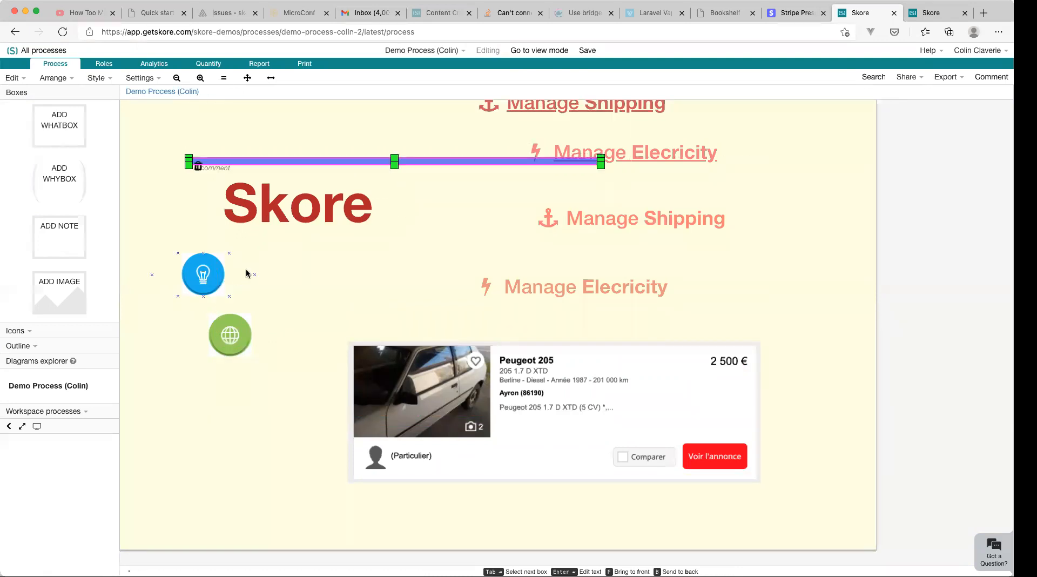
click(149, 175)
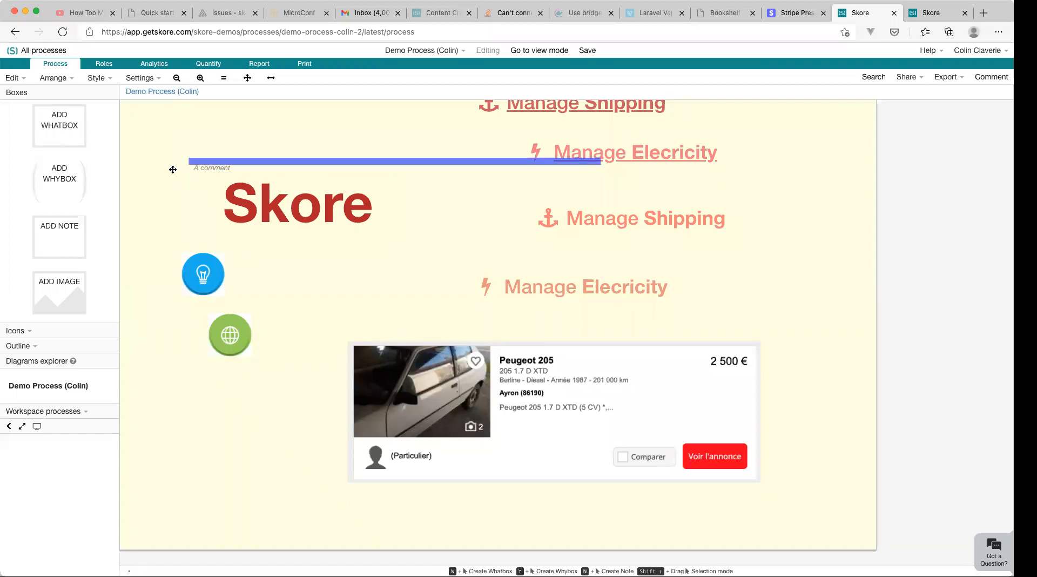
Step: Blank out the placeholder comment of the thin blue bar above the Skore title
double_click(248, 163)
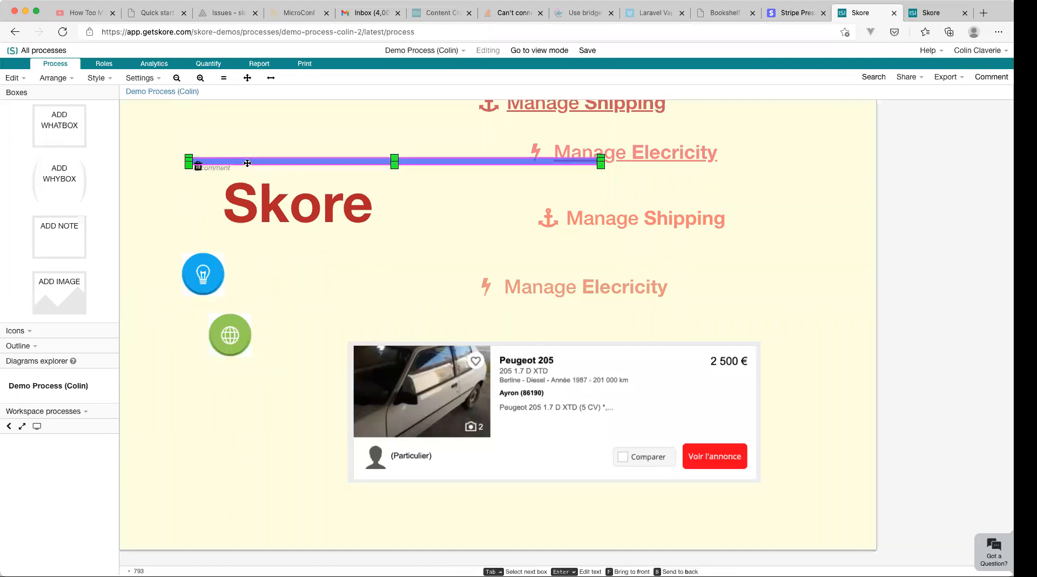
key(BackSpace)
click(238, 130)
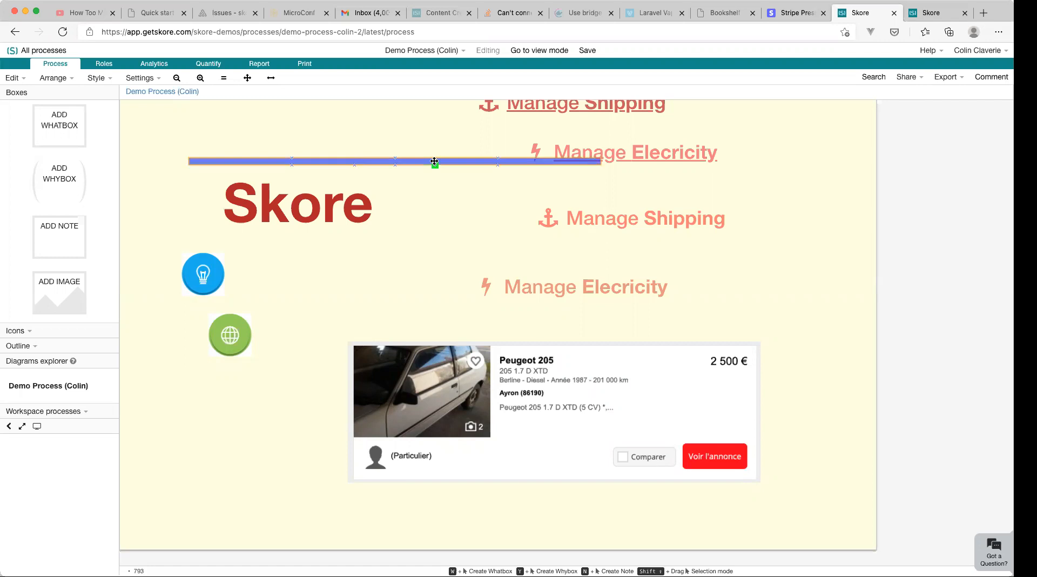
Step: Duplicate the blue bar and reshape the copy into a thin vertical bar between the Skore title and the headings
click(457, 162)
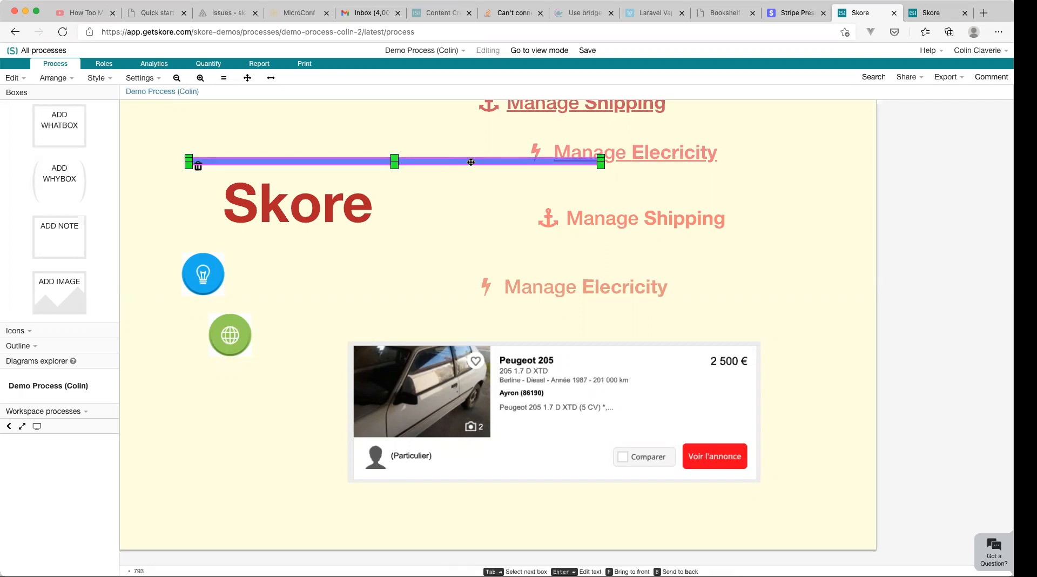
mouse_move(469, 163)
mouse_down()
mouse_move(470, 204)
mouse_move(449, 161)
mouse_up()
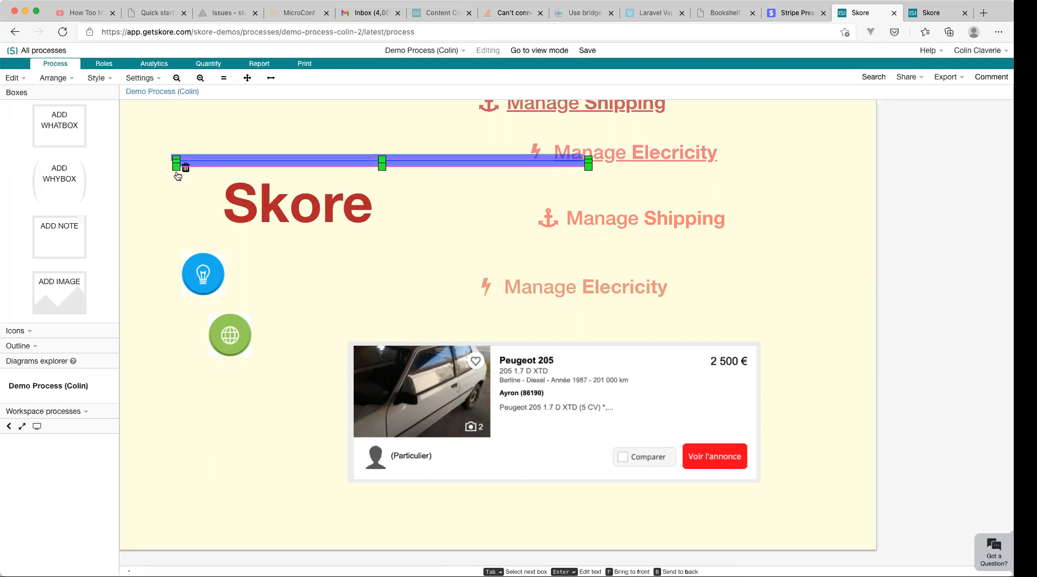
drag(176, 163, 457, 298)
drag(585, 180, 467, 278)
drag(464, 222, 414, 236)
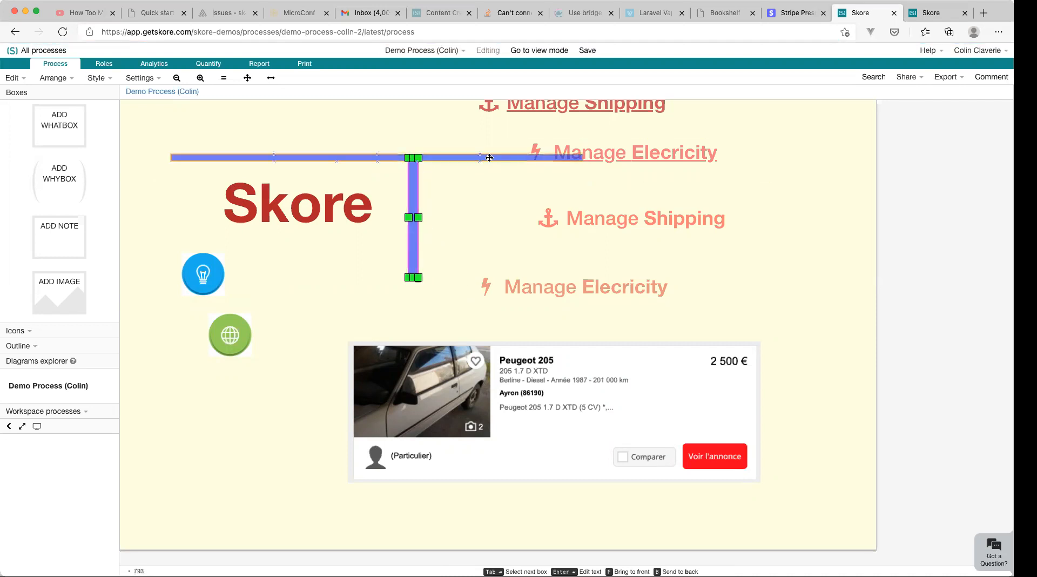
Step: Shorten the horizontal blue bar to end at the vertical bar and place a copy of it below the Skore title
click(506, 155)
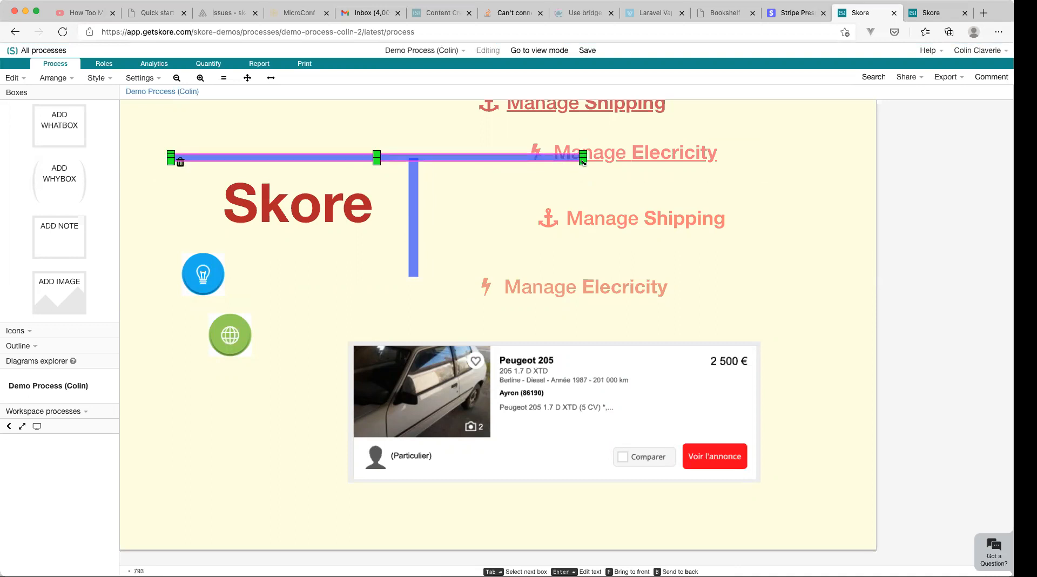
drag(415, 165, 363, 271)
key(super+c)
key(super+v)
key(Escape)
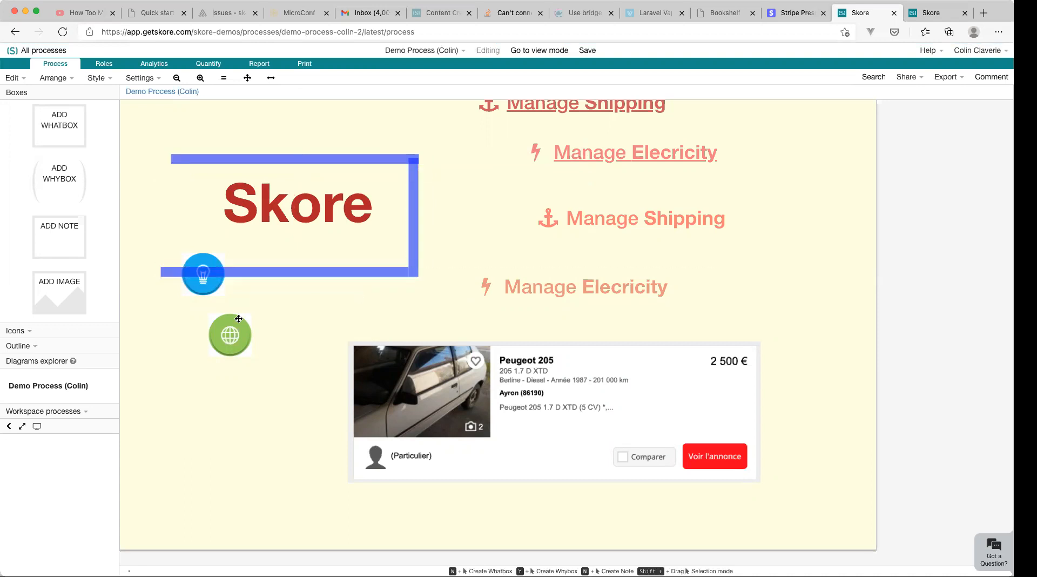
Step: Move the blue light bulb icon below the green globe icon, clear of the lower blue bar
drag(210, 289, 218, 410)
key(Escape)
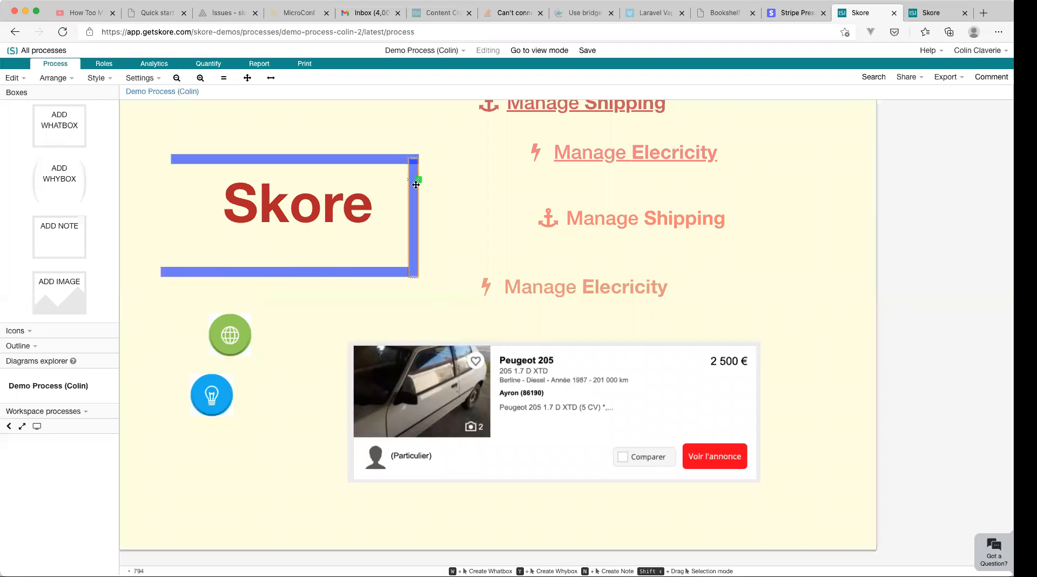
click(414, 213)
key(Escape)
Step: Trim the start of the blue bar below the Skore title to line up with the start of the bar above it
double_click(378, 158)
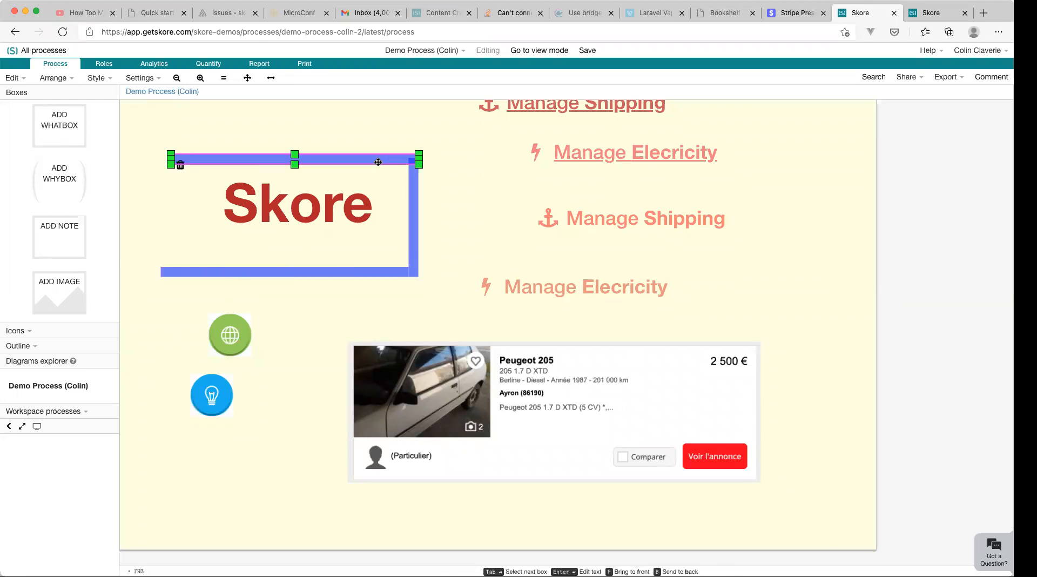
click(383, 148)
click(397, 158)
click(453, 199)
click(385, 157)
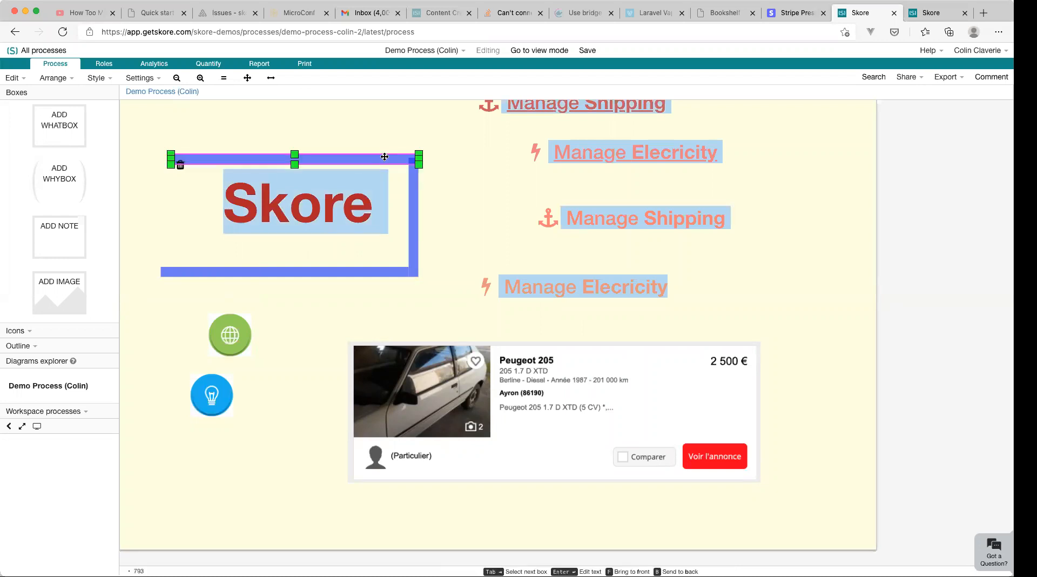
click(383, 134)
click(298, 273)
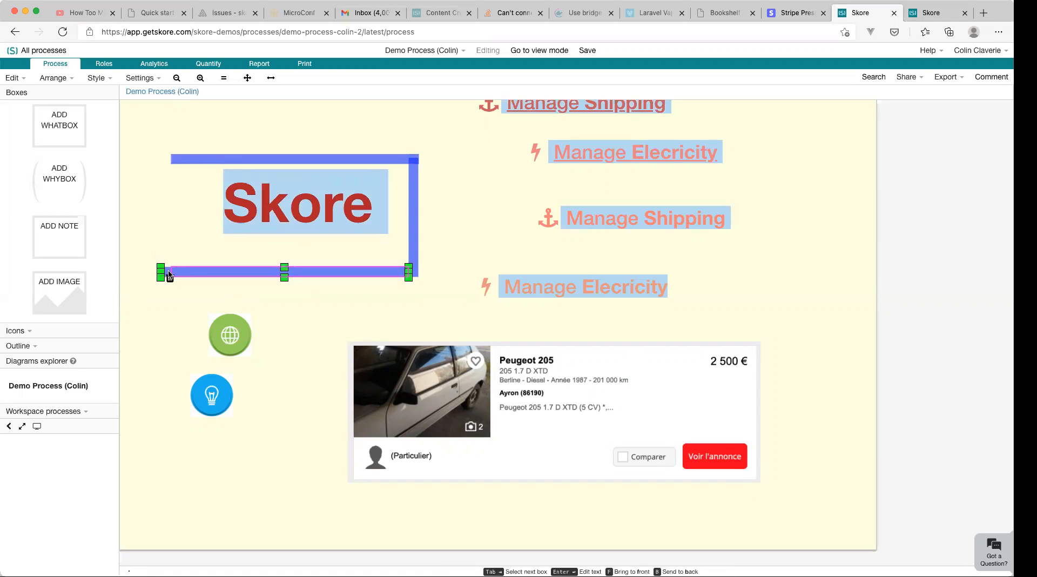
click(145, 216)
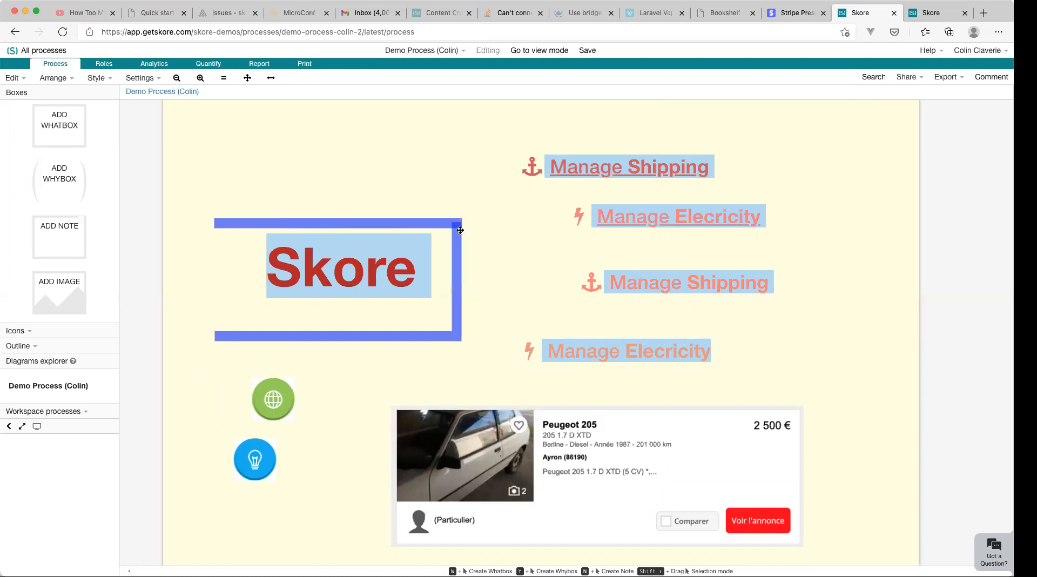
Step: Move the blue bar above the Skore title up slightly so it meets the upper end of the vertical bar
click(439, 222)
drag(440, 217, 439, 217)
click(484, 240)
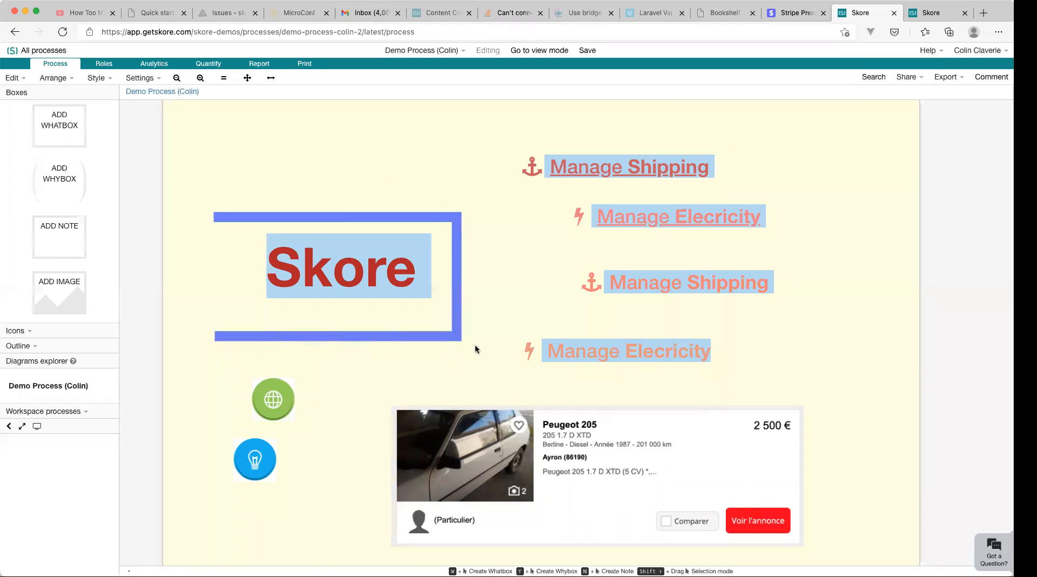
click(438, 341)
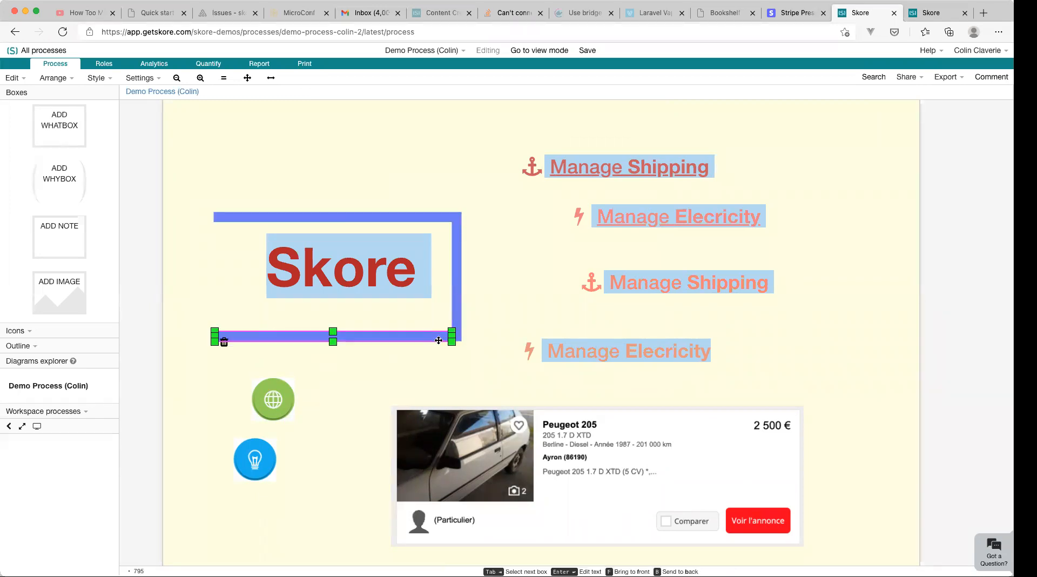
click(512, 323)
click(431, 334)
click(501, 351)
click(427, 338)
click(484, 323)
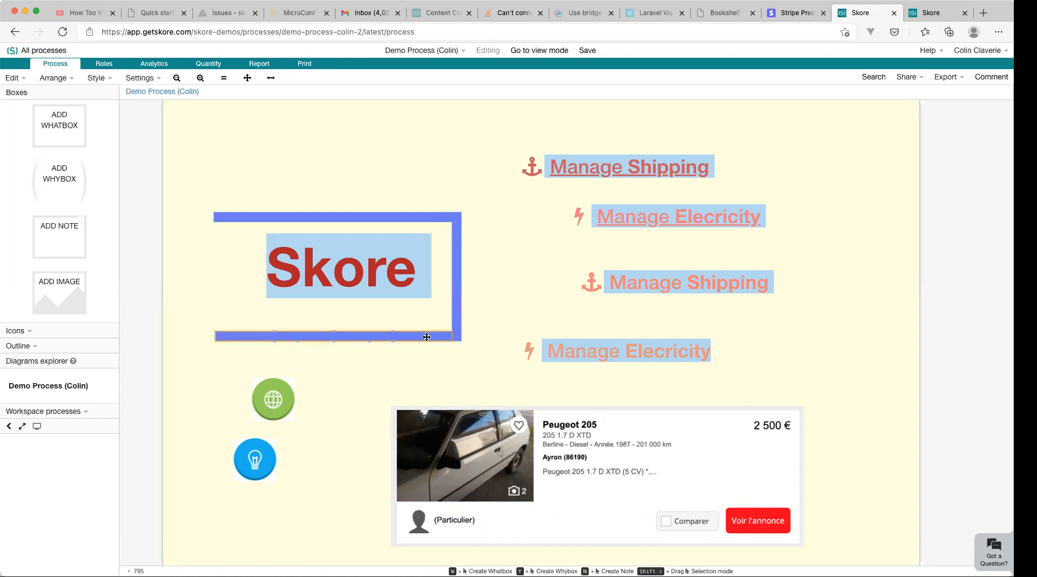
click(427, 337)
click(487, 322)
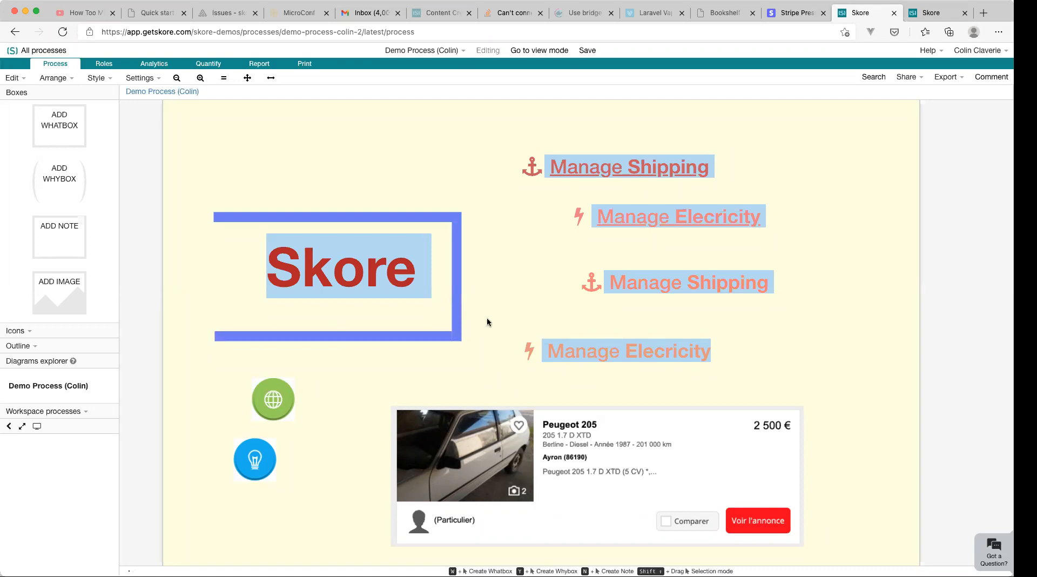
click(439, 337)
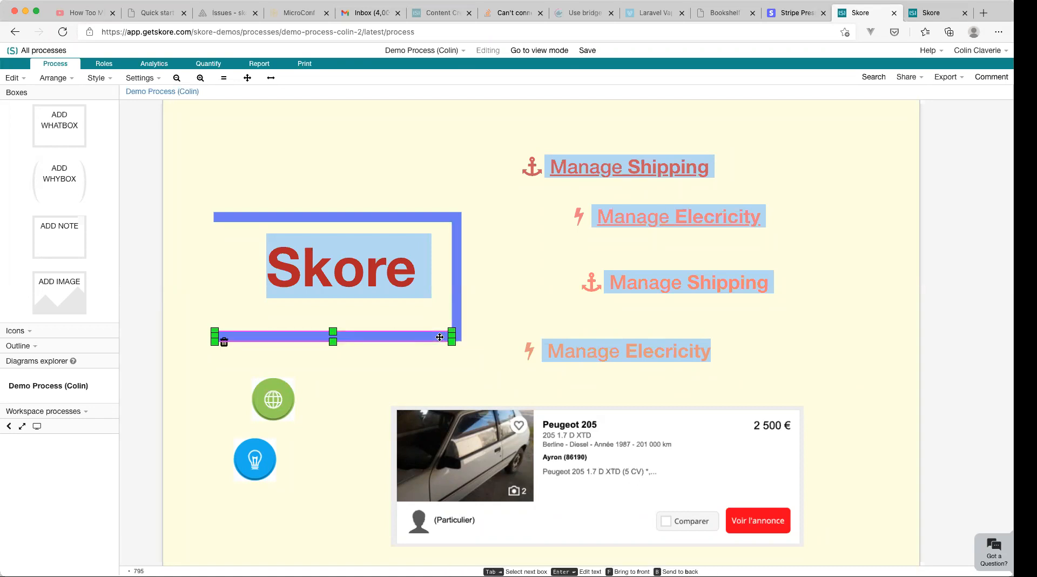
key(s)
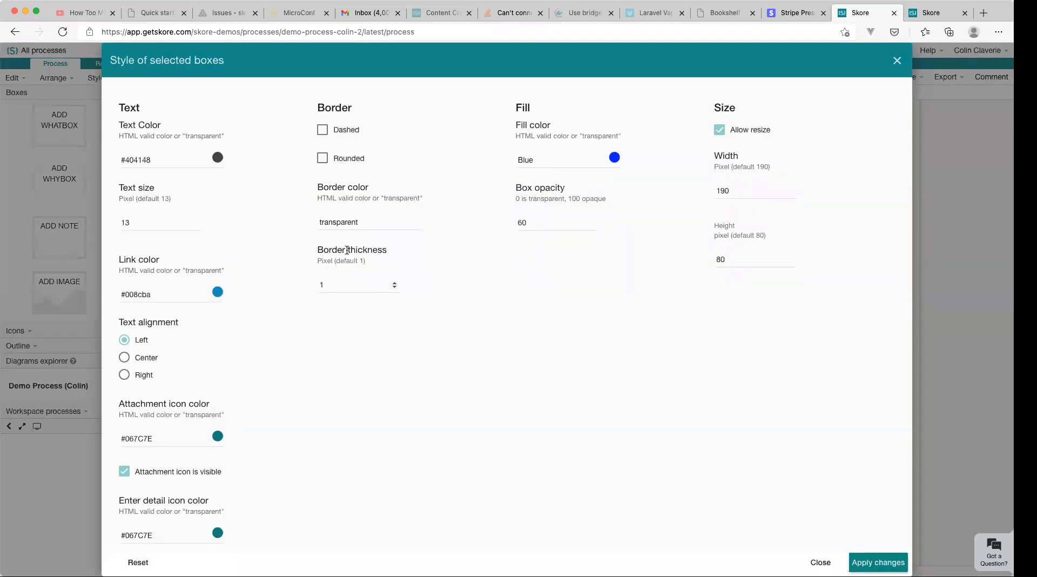
key(Escape)
click(456, 349)
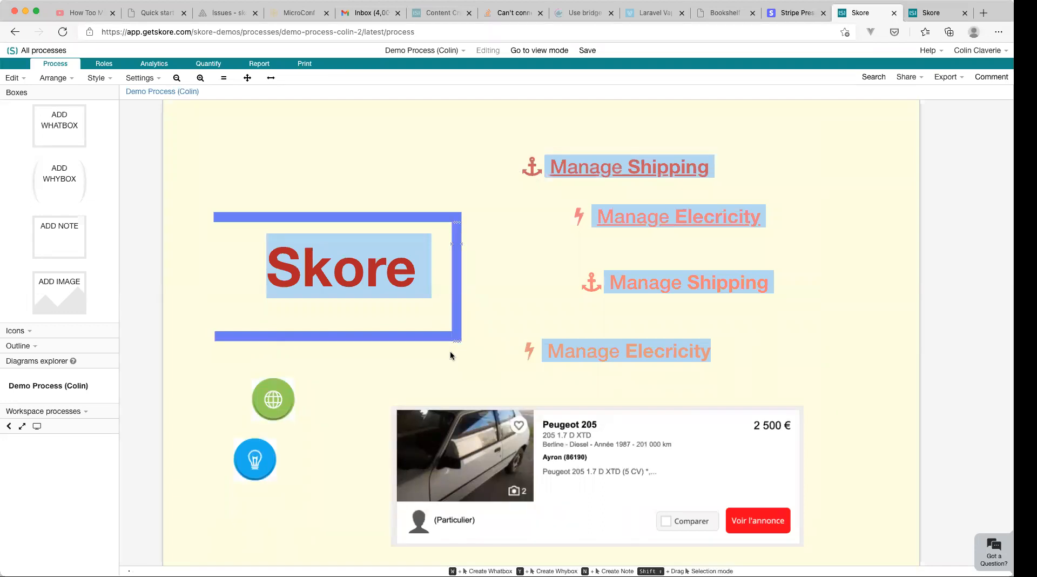
Step: Choose Blue as the border color in the style settings of the bar below the Skore title
click(432, 334)
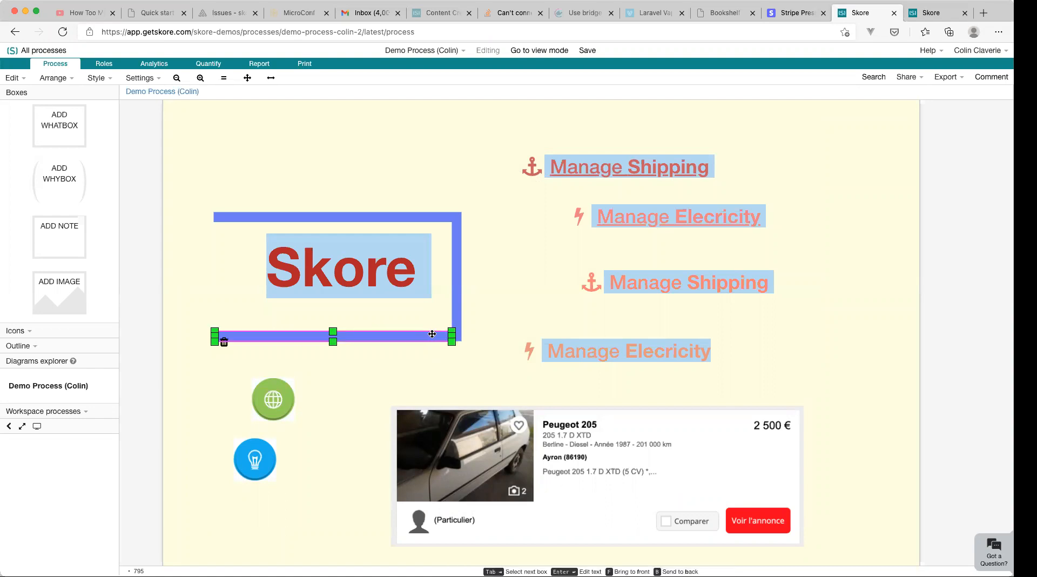
key(s)
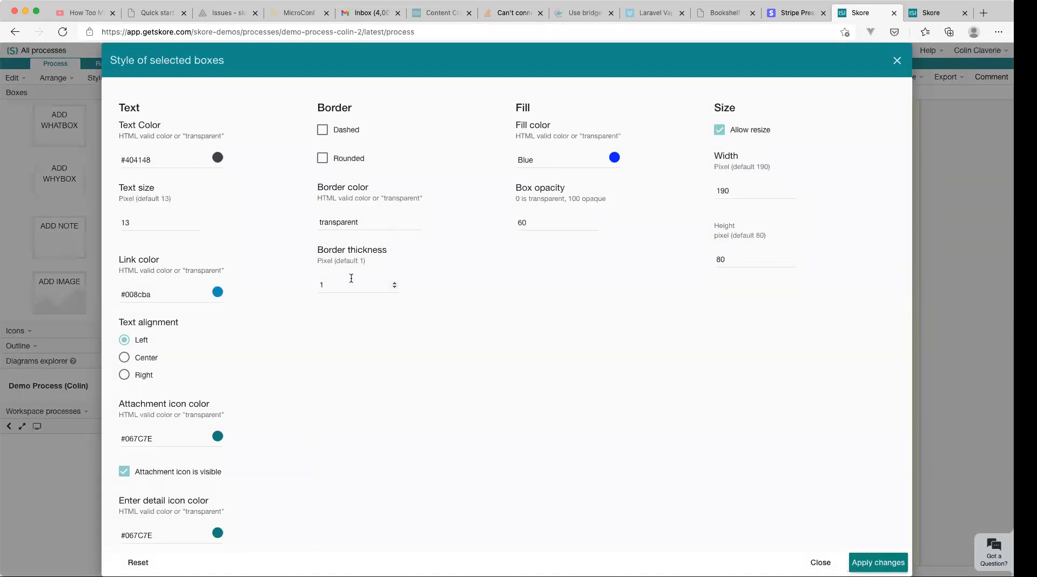
double_click(364, 225)
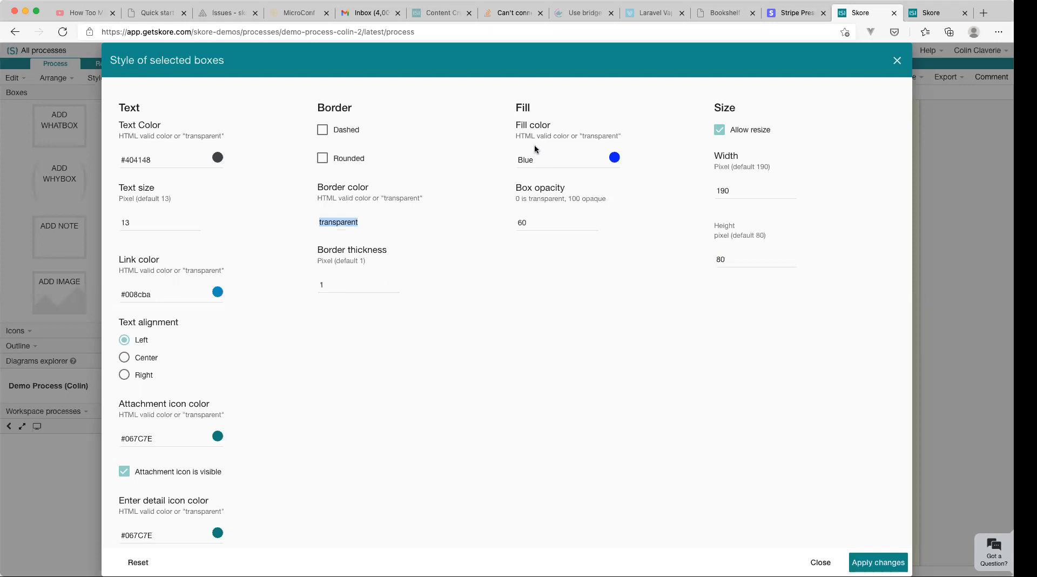
text(bl)
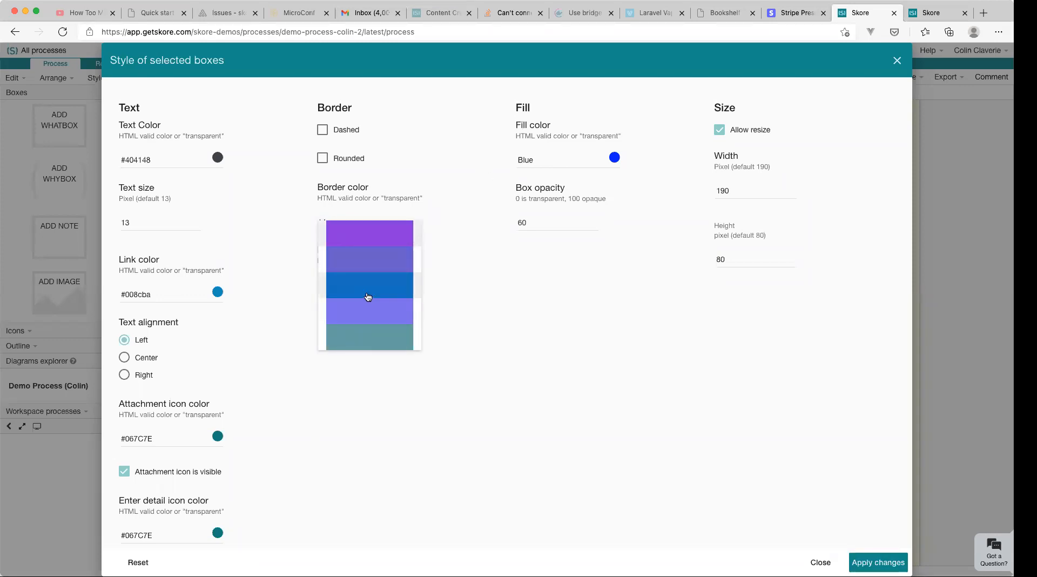
scroll(372, 294, down, 2)
click(383, 284)
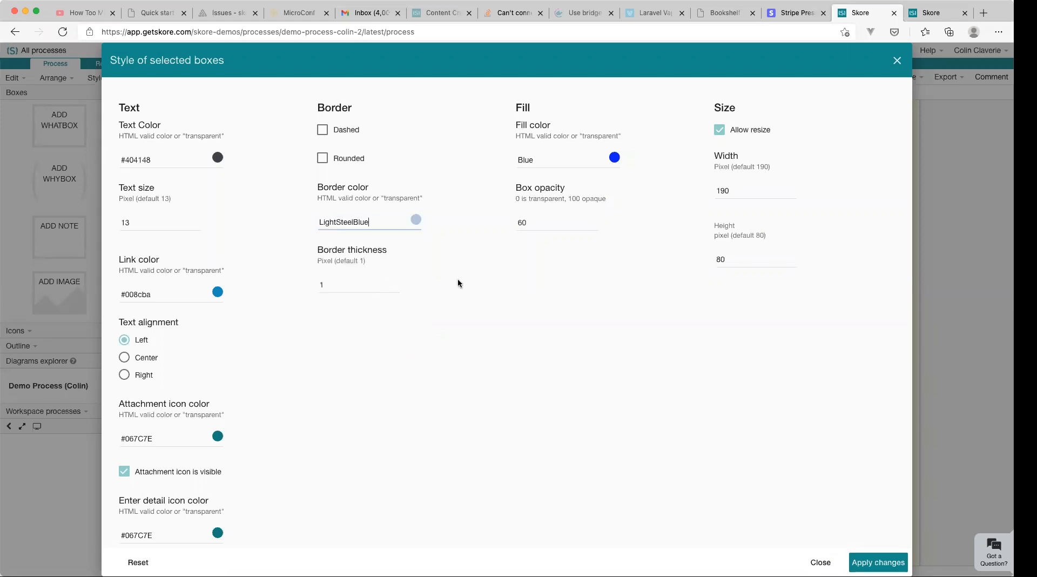
click(370, 222)
text(Bl)
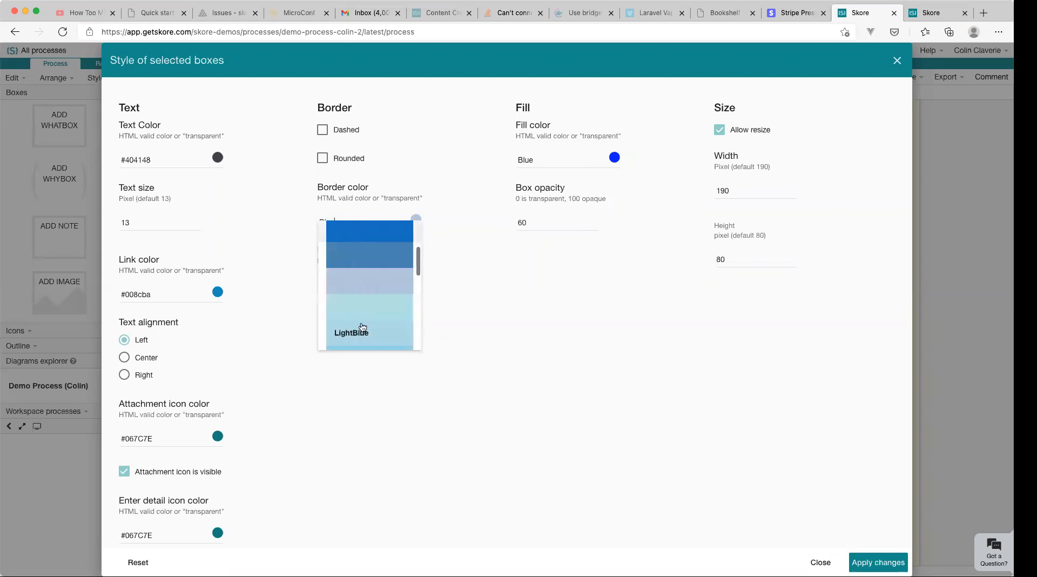
scroll(362, 327, down, 3)
scroll(373, 295, up, 2)
scroll(377, 287, down, 2)
scroll(377, 286, up, 5)
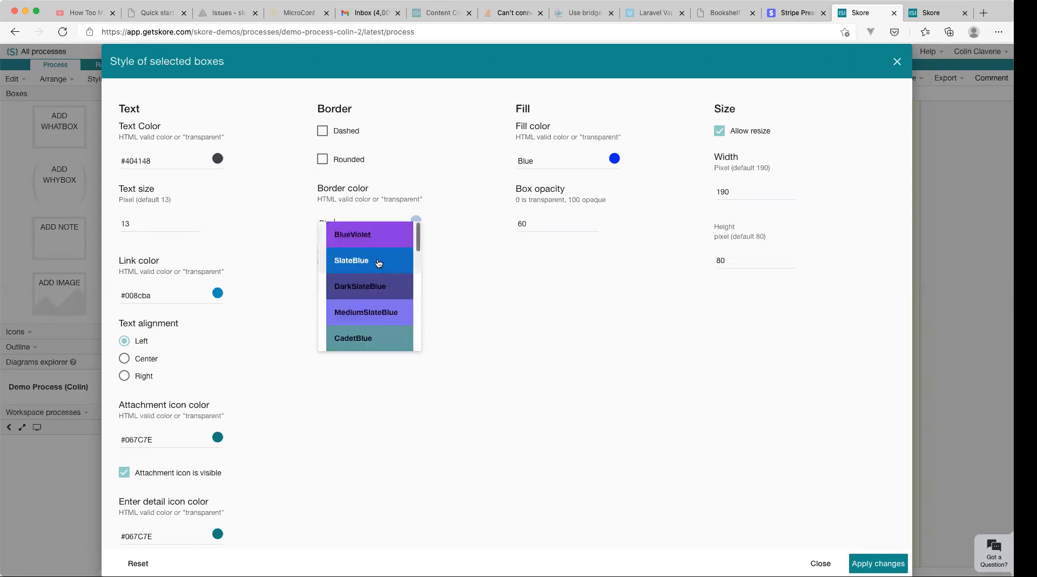
scroll(378, 263, down, 10)
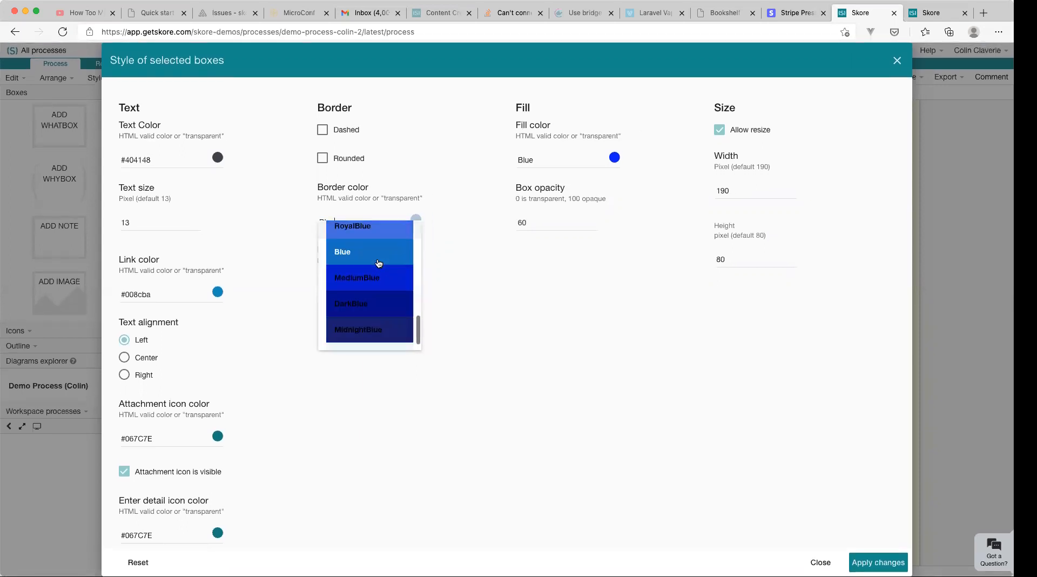
click(378, 263)
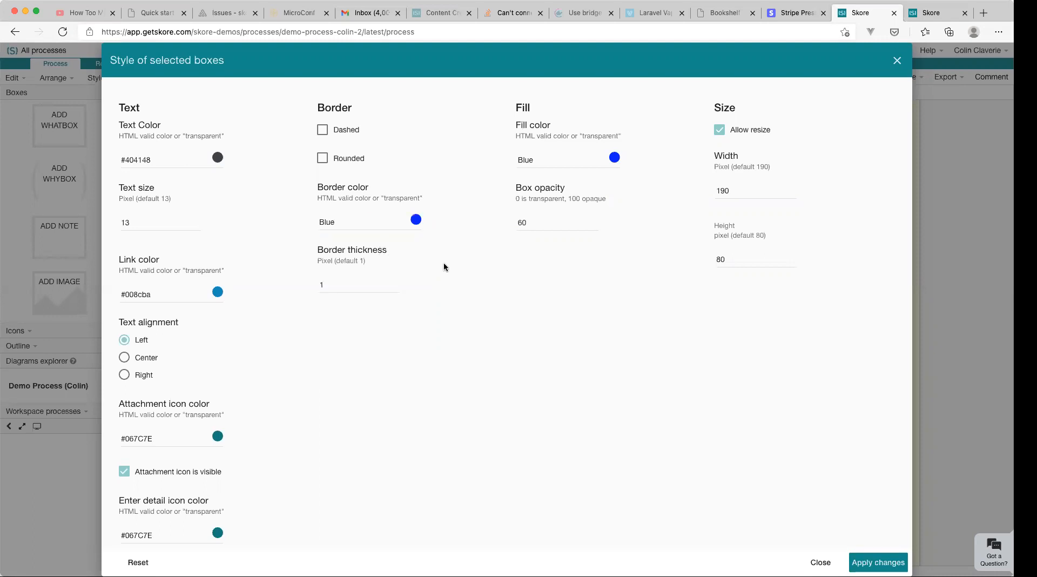
Step: Set the box opacity of the bar below the Skore title to 100 and apply the style
double_click(550, 221)
text(100)
click(607, 274)
key(Escape)
click(484, 330)
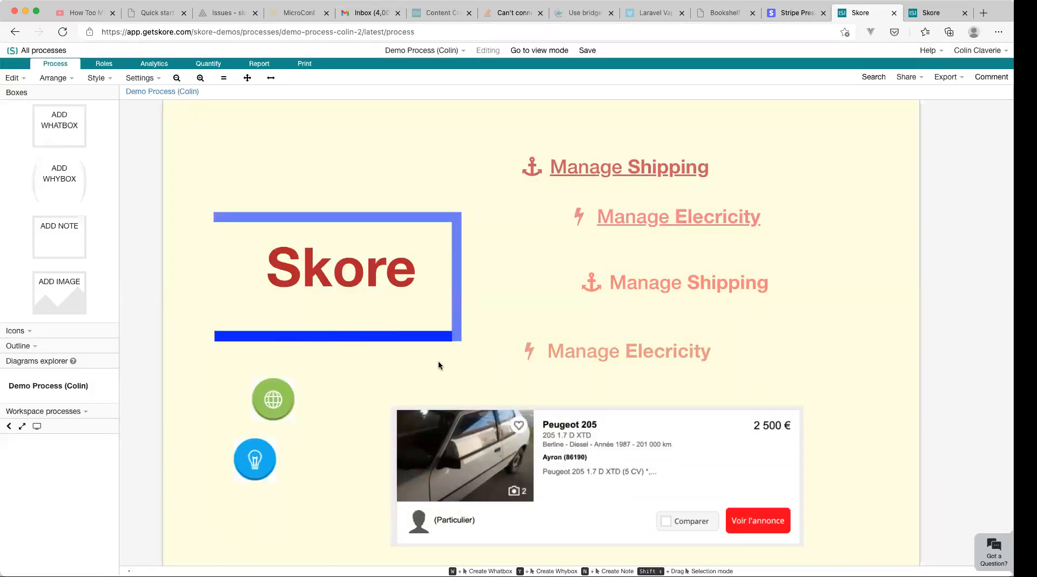
Step: Open the icon library to view the available icons
scroll(438, 361, up, 2)
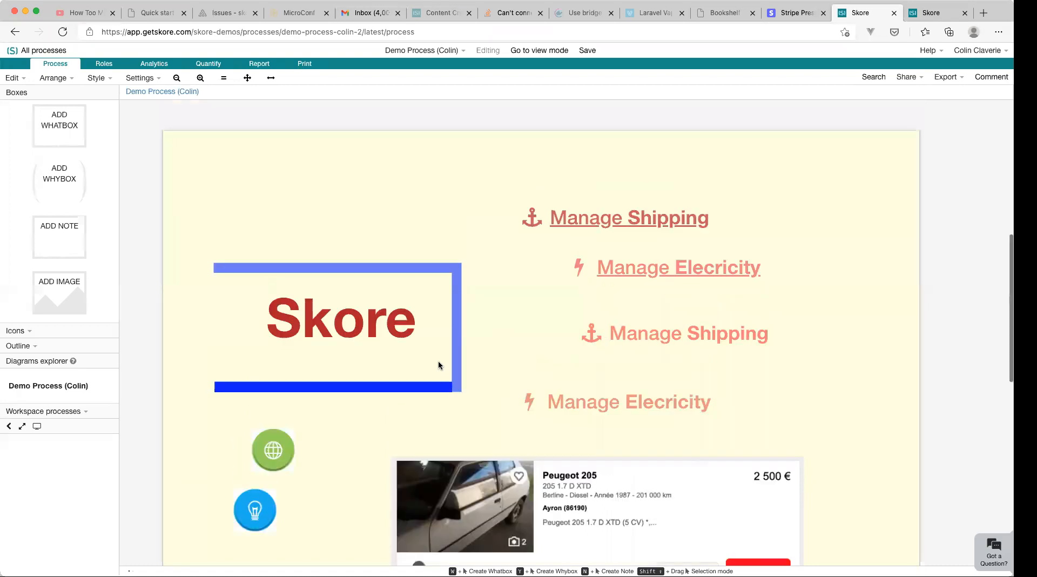
scroll(439, 361, down, 4)
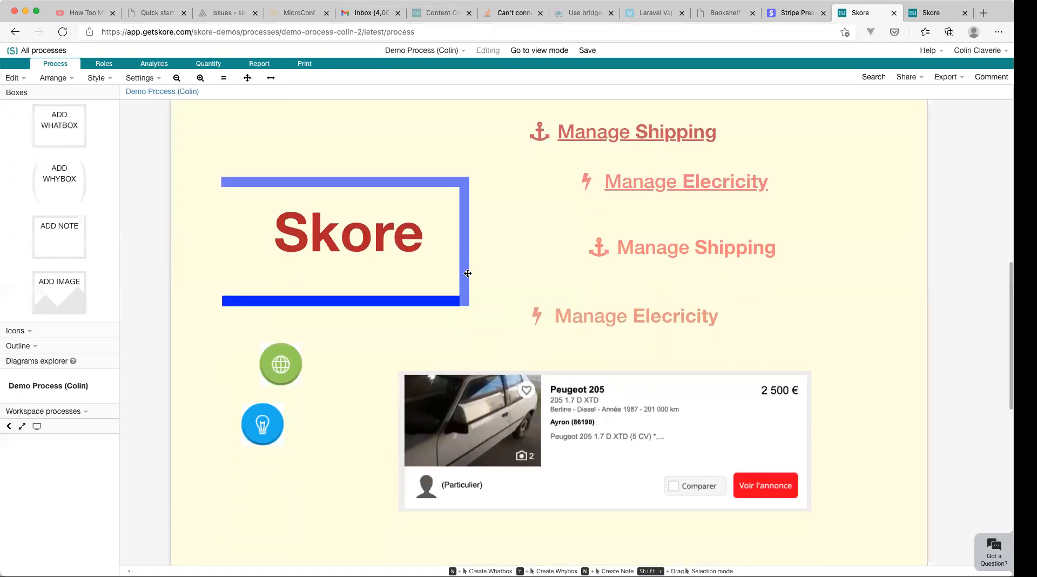
scroll(478, 249, up, 3)
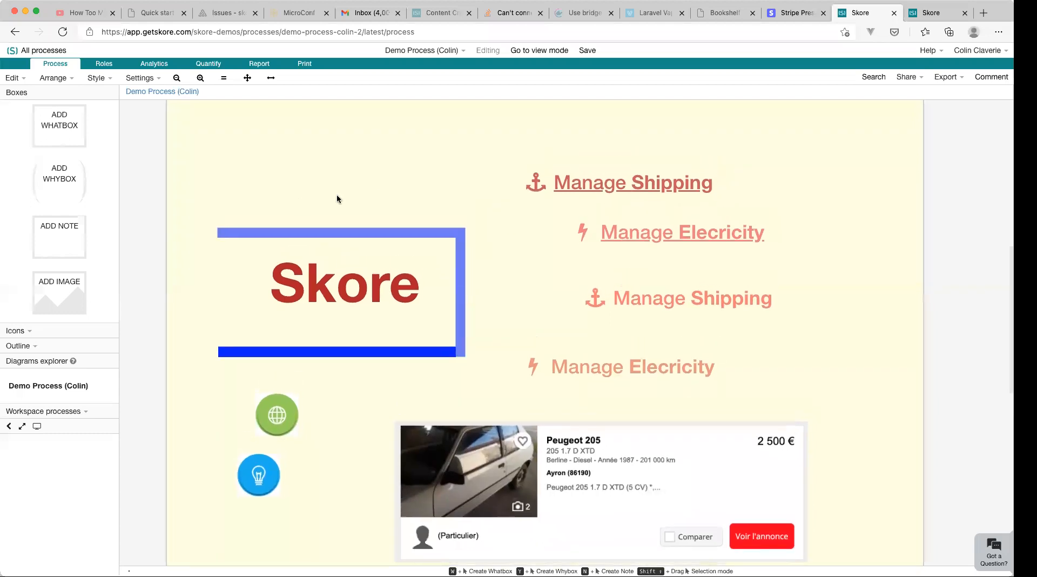
click(55, 96)
click(55, 108)
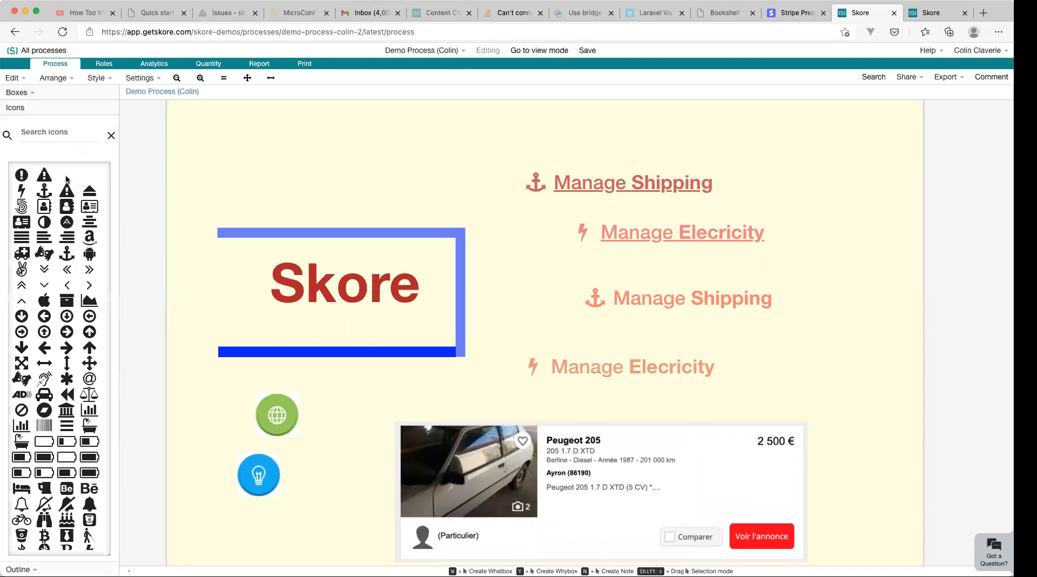
Step: Make the word Shipping italic instead of bold in the linked Manage Shipping heading
double_click(539, 187)
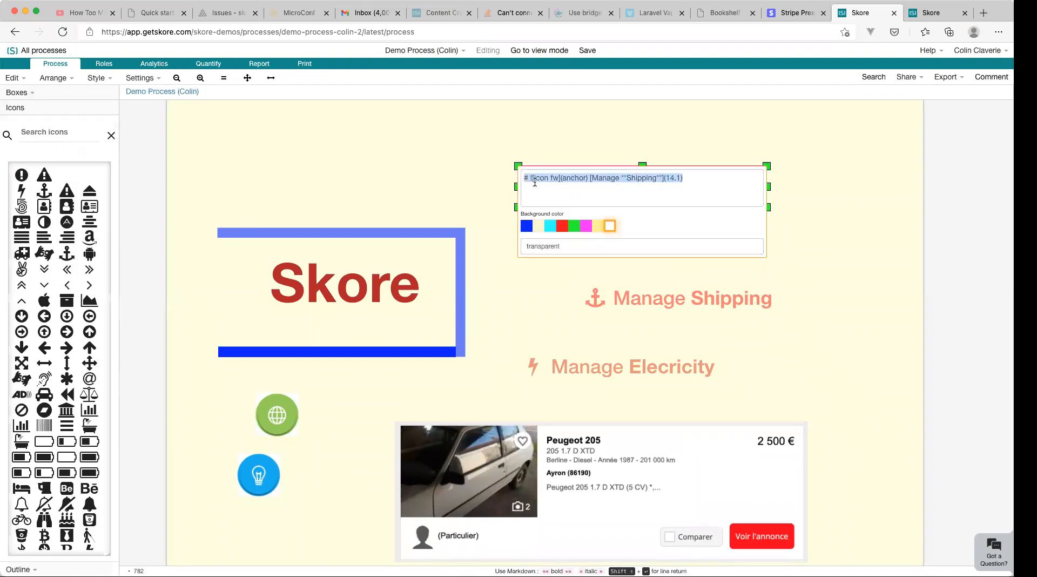
click(526, 180)
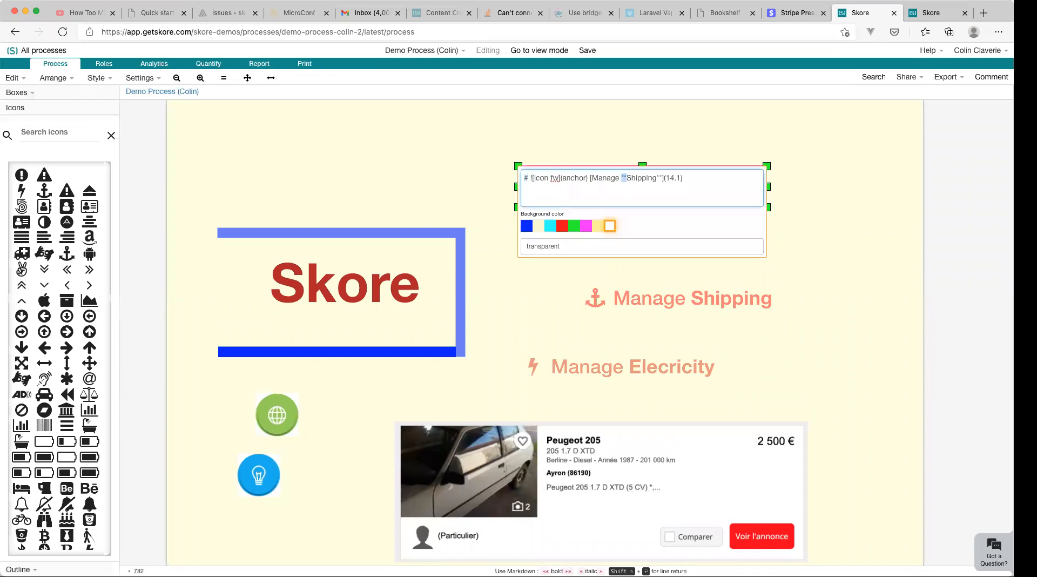
double_click(646, 179)
click(660, 178)
key(BackSpace)
click(849, 198)
Step: Follow the Manage Elecricity link, return to the list of all processes and reopen the demo process
double_click(701, 236)
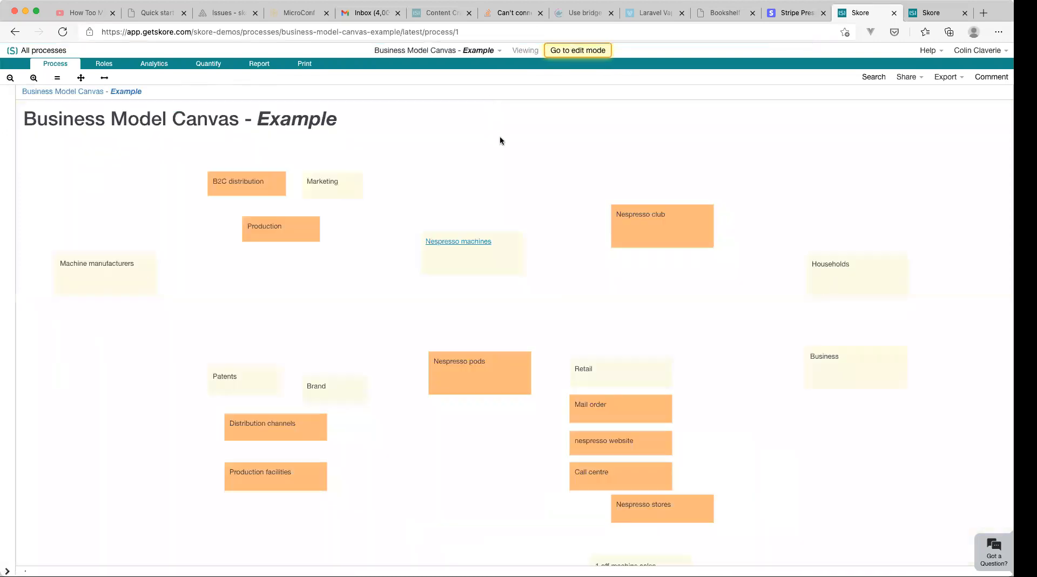
click(45, 52)
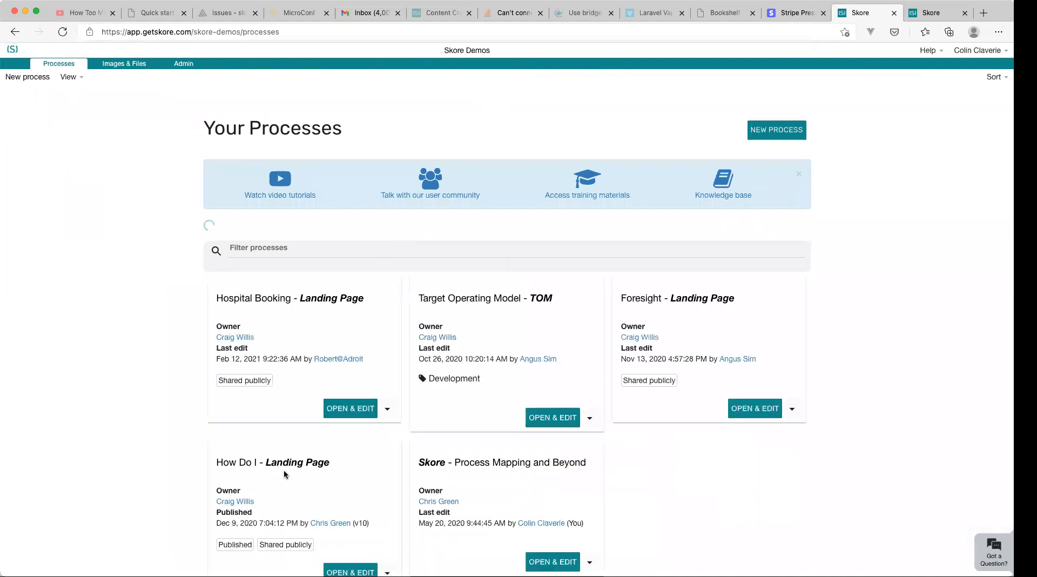
scroll(283, 469, down, 2)
scroll(283, 469, down, 4)
click(271, 442)
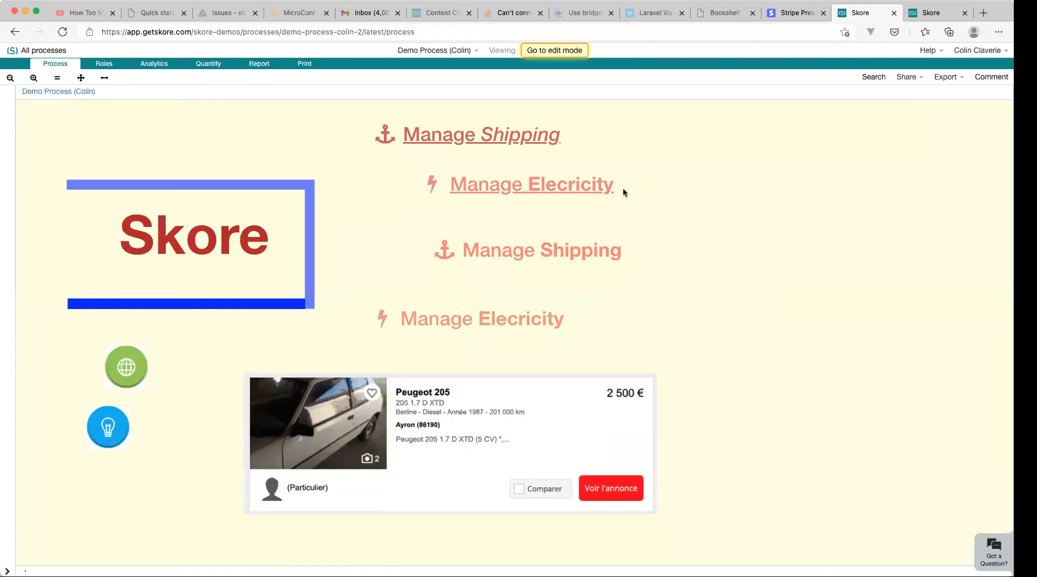
Step: Switch to editing and make the word Elecricity bold italic in the linked Manage Elecricity heading
click(566, 54)
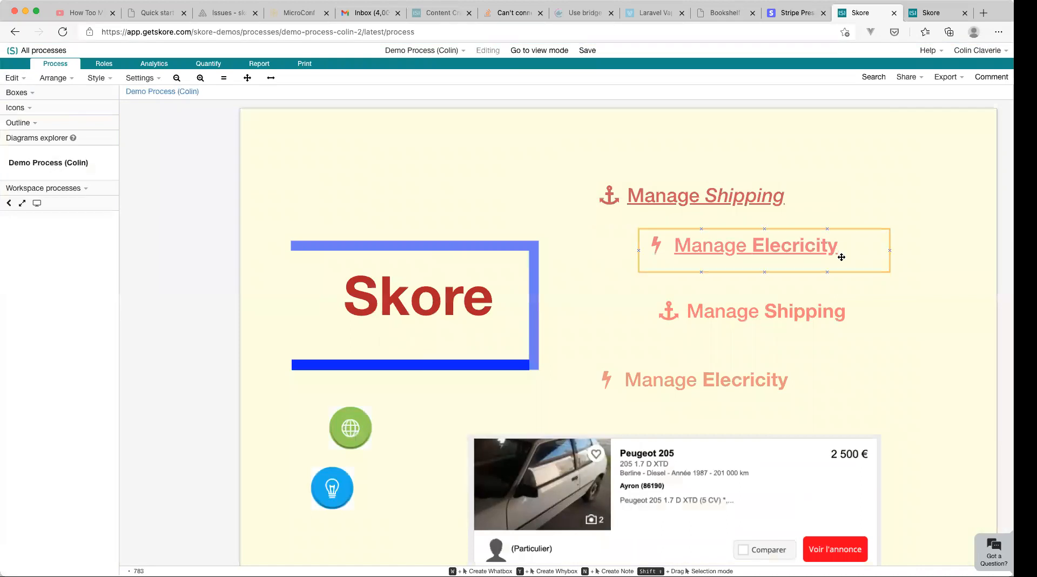
click(846, 253)
double_click(852, 252)
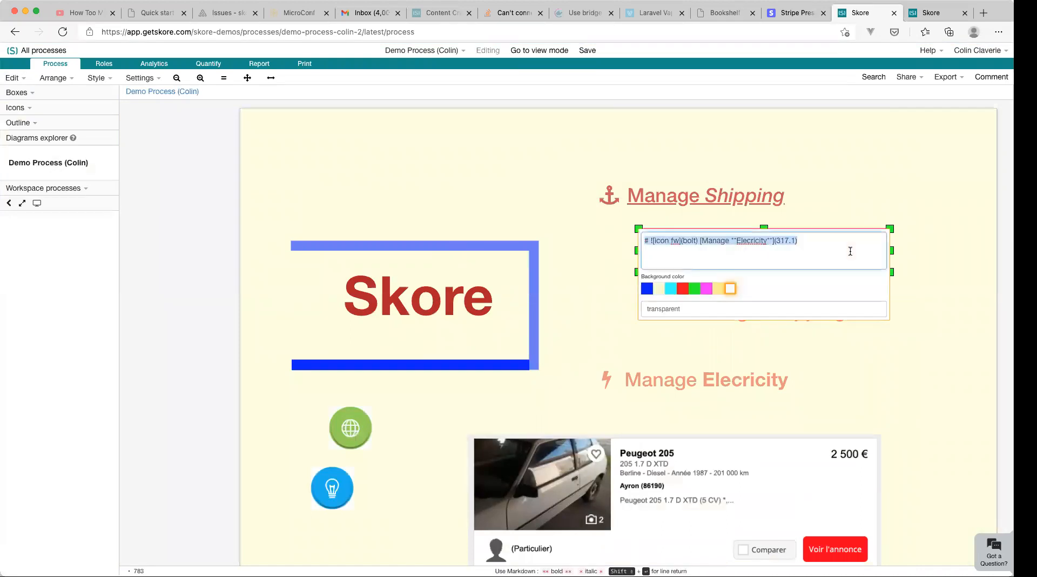
click(845, 247)
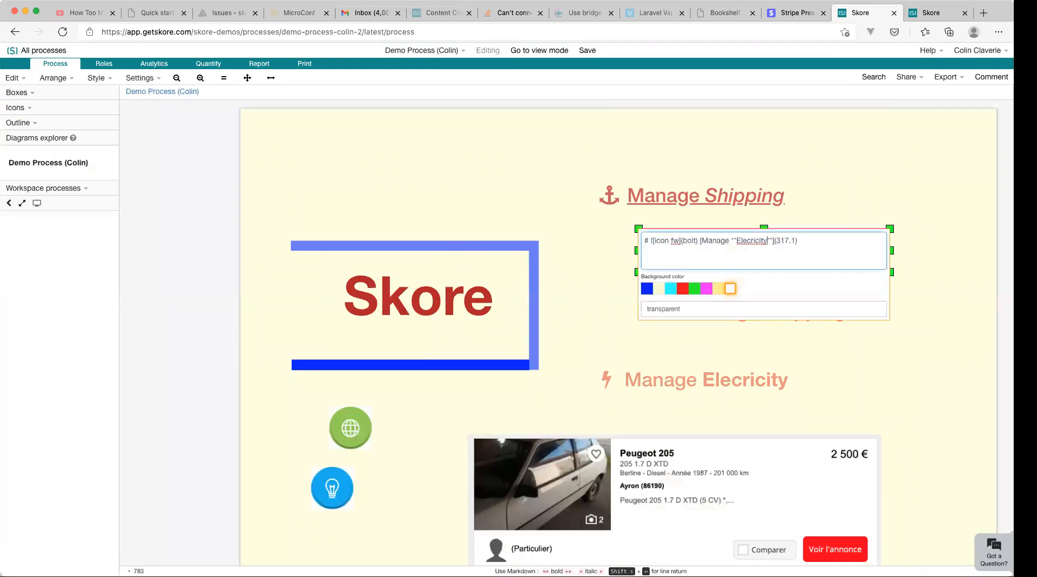
text(*)
key(alt+Left)
text(*)
click(923, 215)
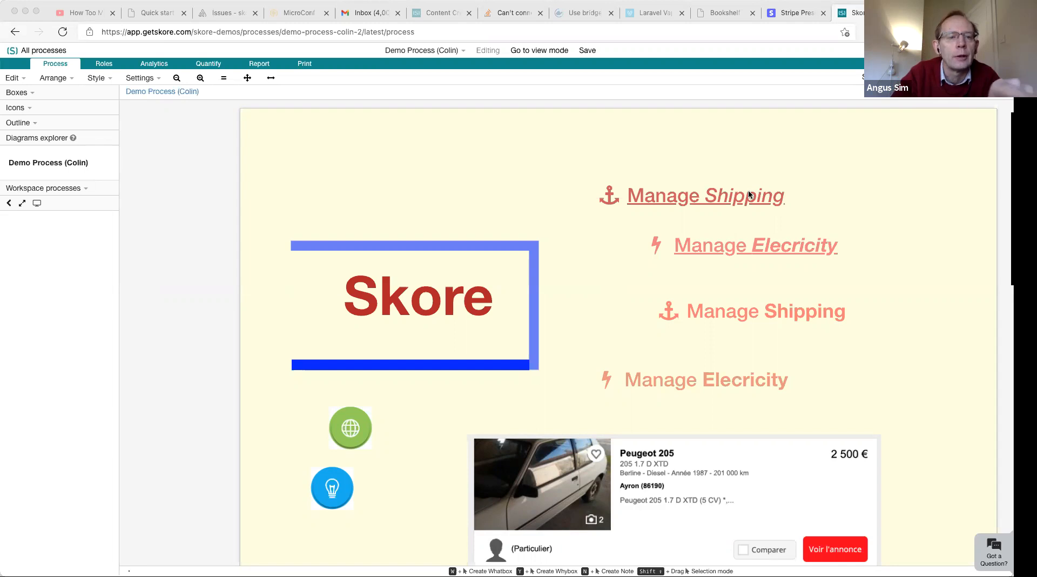
Step: Examine the demo process's web address, highlighting the part that identifies the process
click(405, 31)
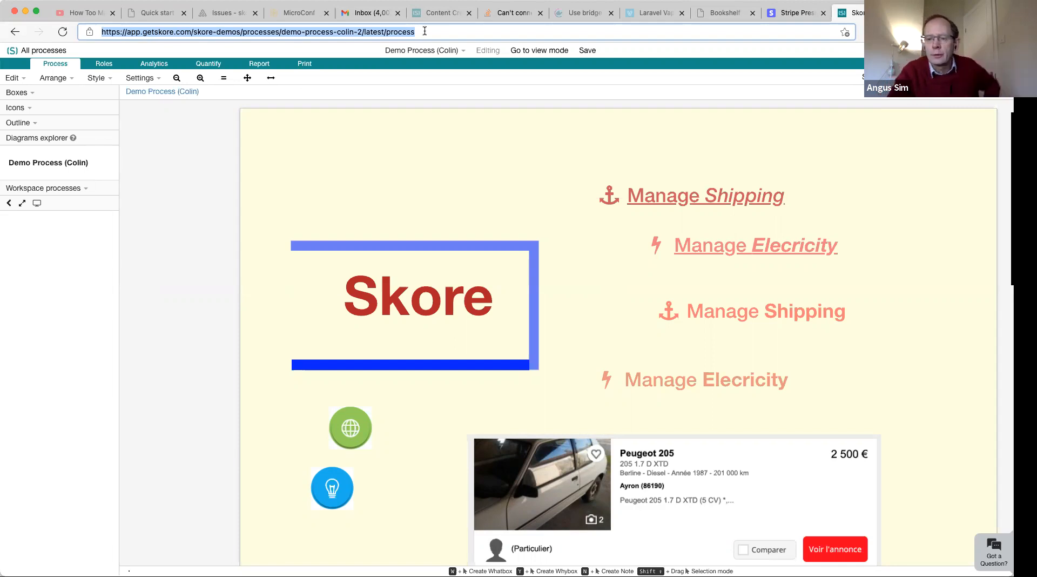
click(426, 30)
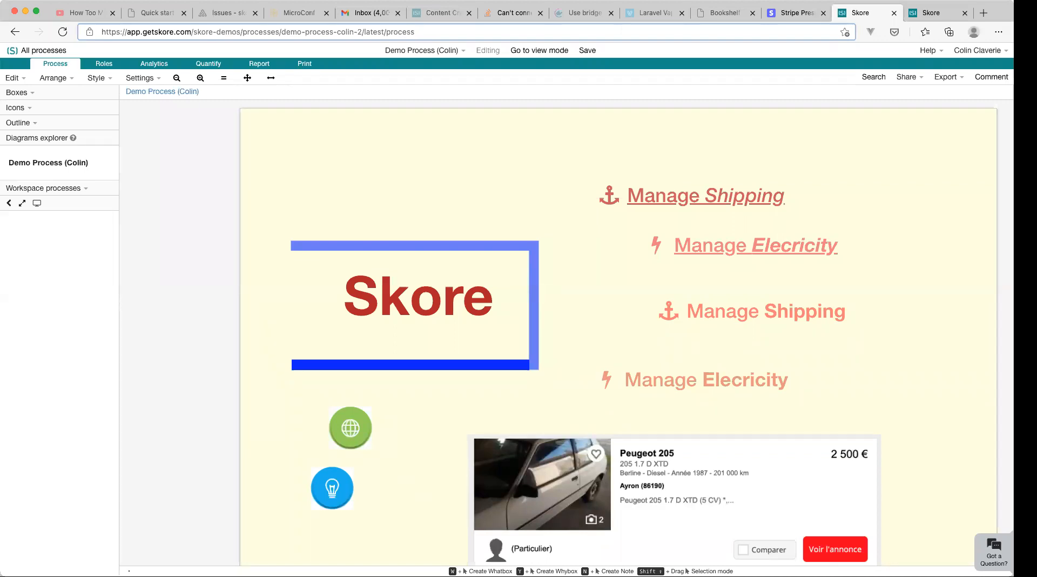
click(174, 32)
click(449, 32)
double_click(205, 32)
drag(281, 32, 361, 33)
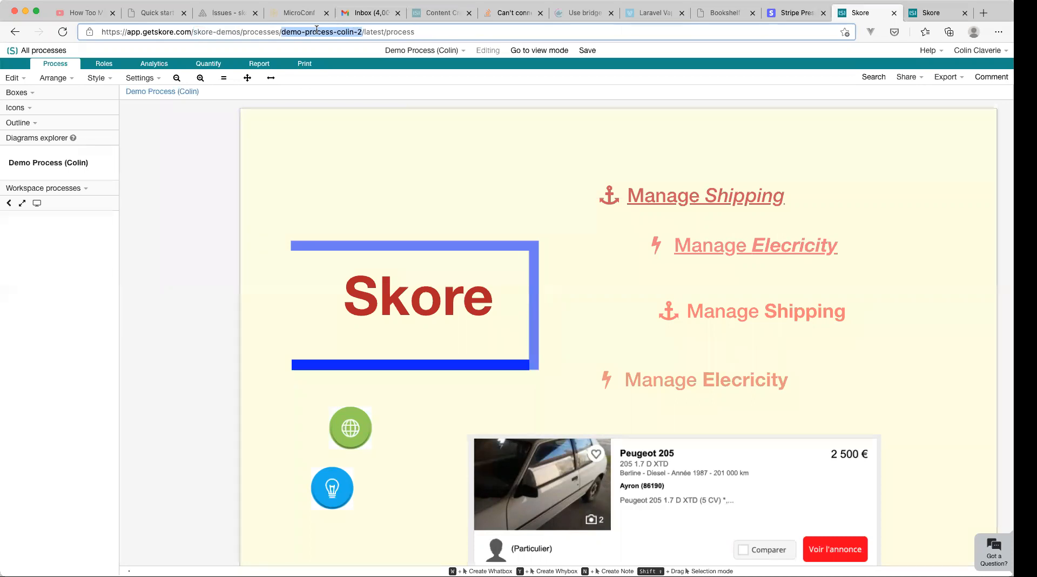
click(338, 32)
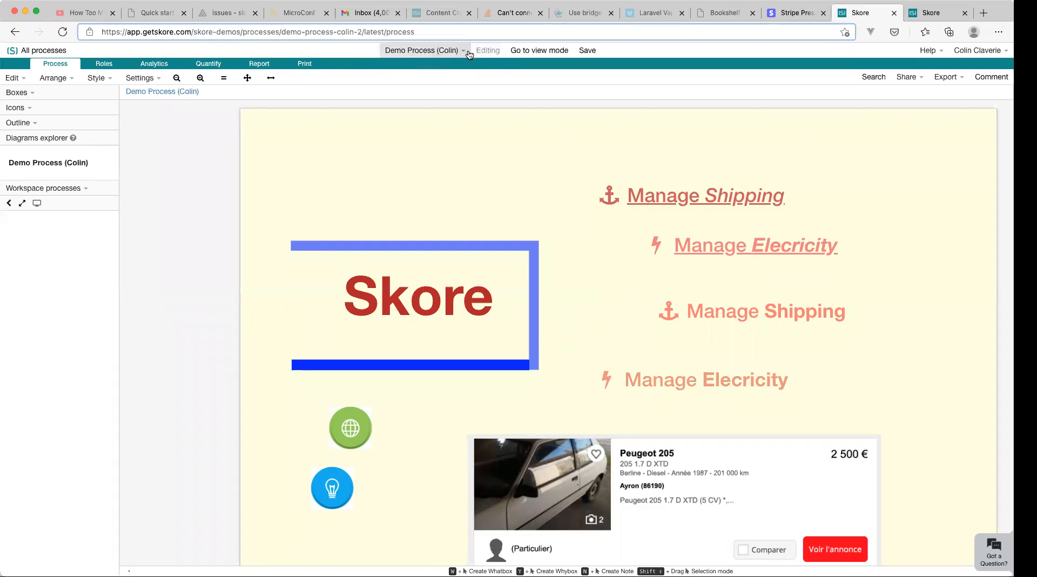
Step: View the Process URL (Slug) in the process properties and close them without saving
click(424, 50)
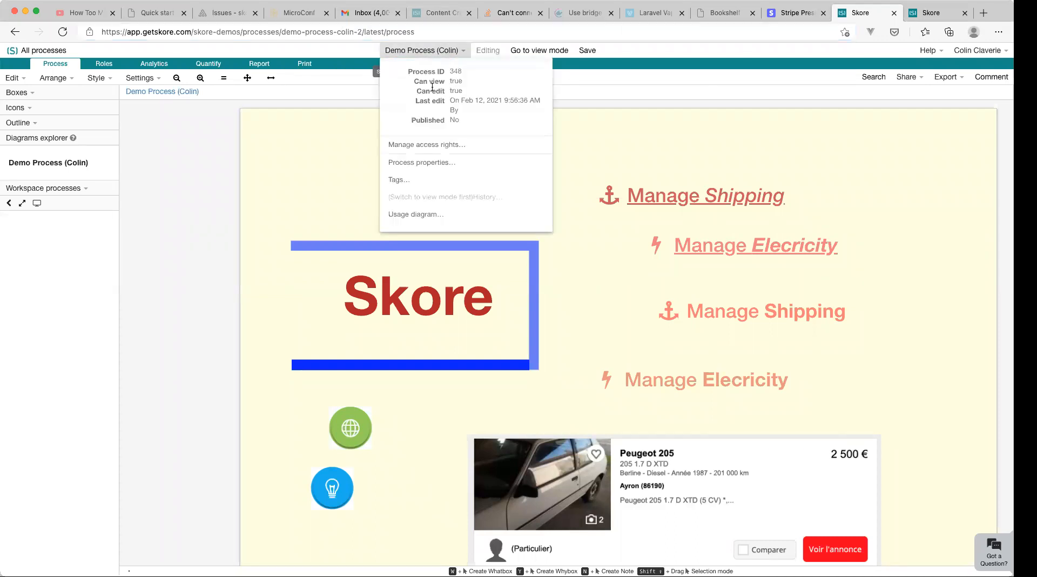
click(448, 162)
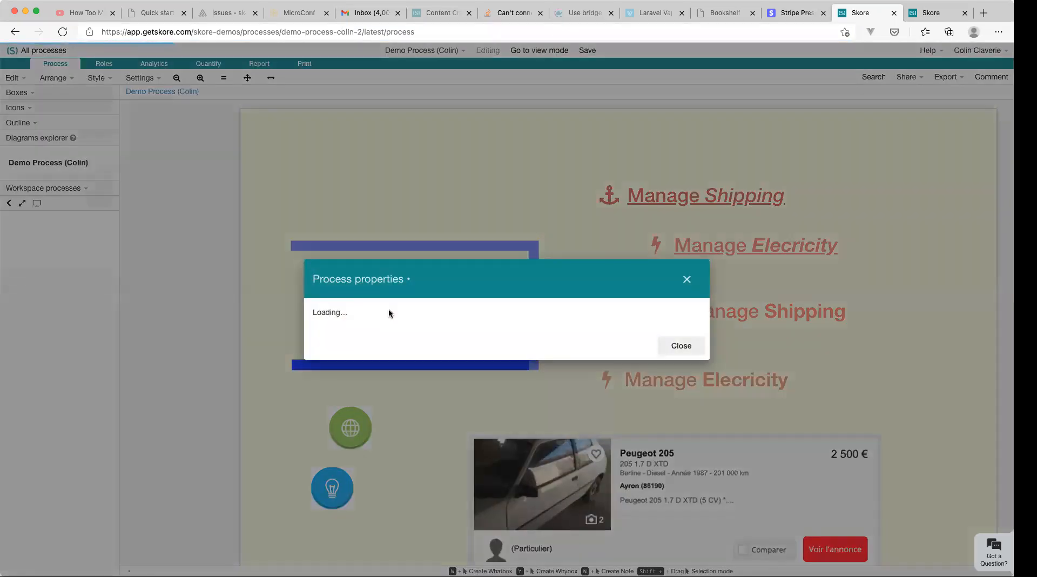
click(386, 276)
triple_click(386, 276)
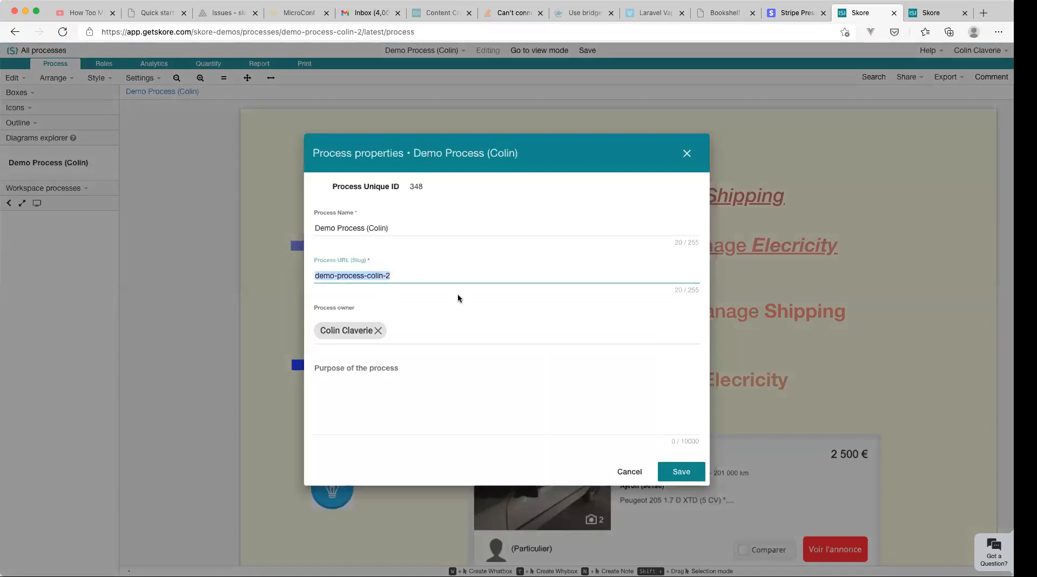
click(630, 471)
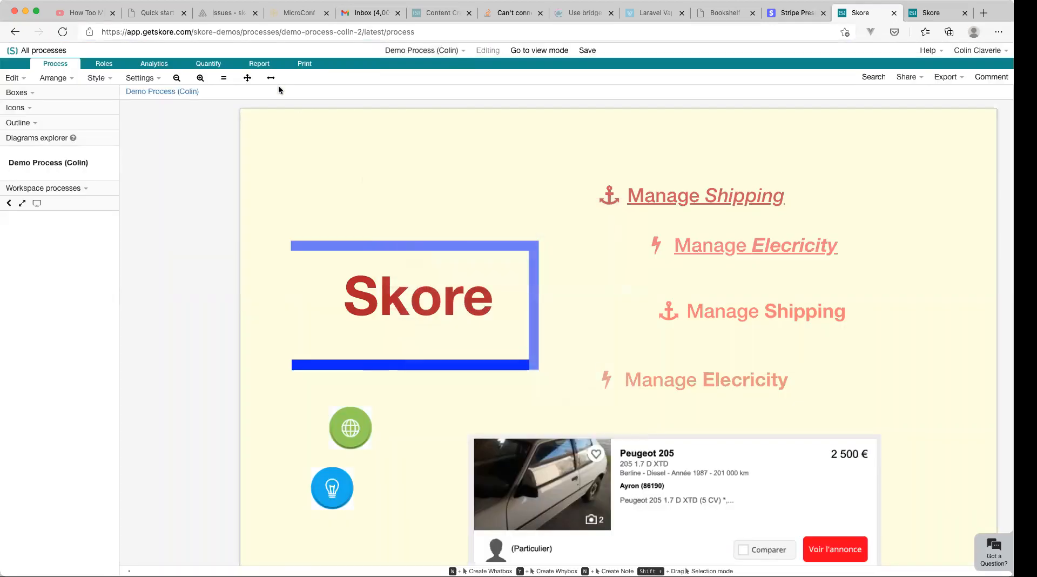
Step: Examine the processes, latest and process segments of the demo process's web address
click(253, 33)
double_click(254, 33)
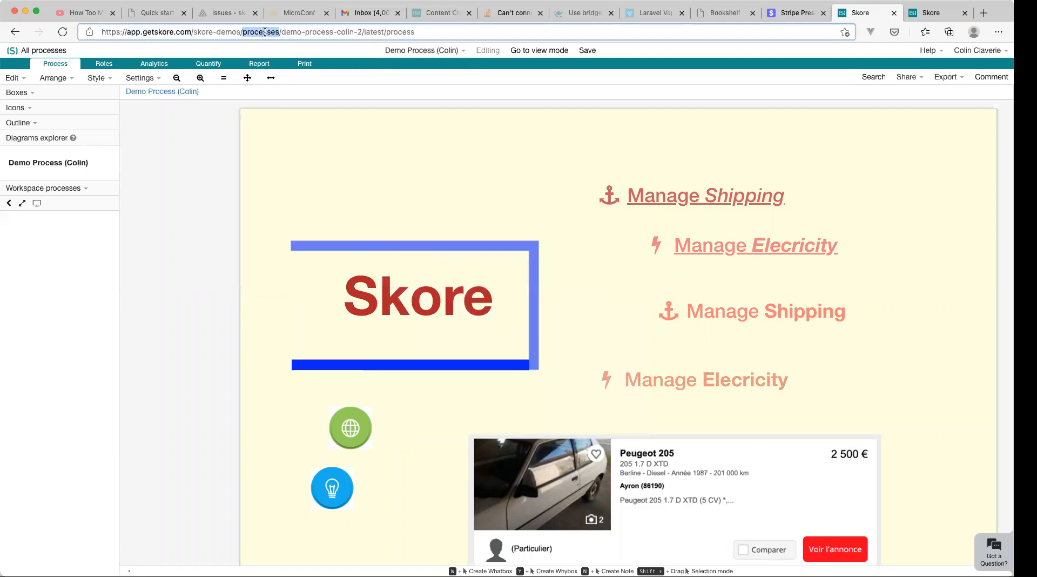
triple_click(266, 32)
double_click(272, 31)
double_click(374, 31)
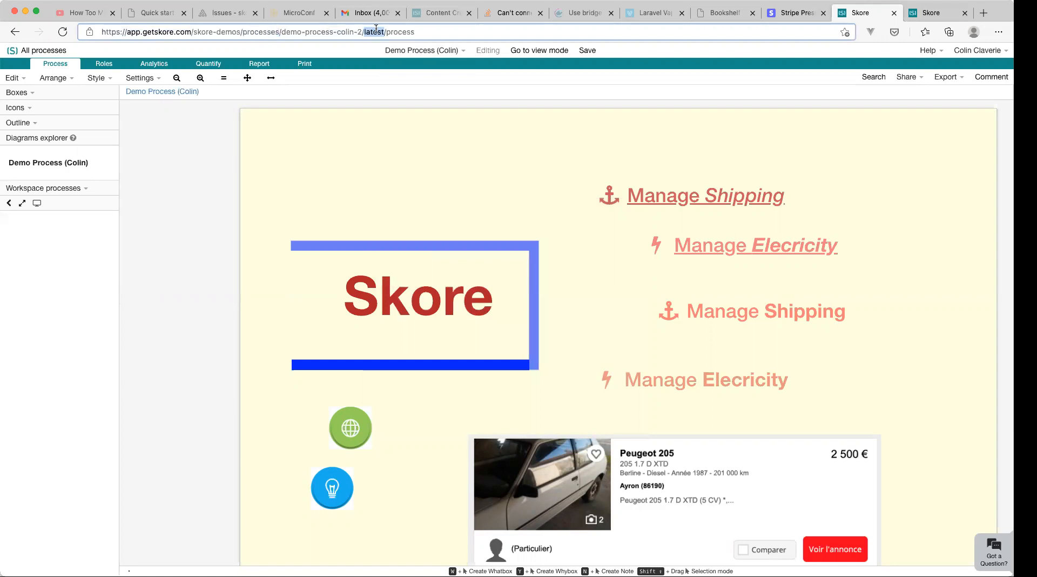
triple_click(397, 33)
click(418, 33)
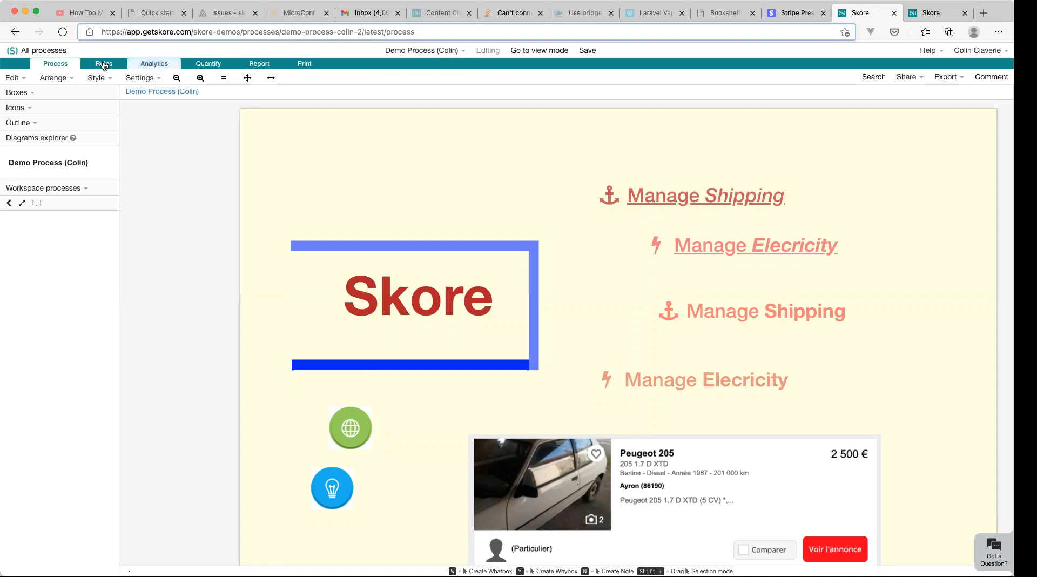
Step: Open the process's Analytics page and highlight the analytics/insights part of its web address
click(154, 64)
click(400, 33)
click(424, 31)
key(alt+Left)
key(alt+Left)
key(alt+shift+Right)
key(Right)
key(Right)
key(alt+shift+Right)
key(alt+shift+Right)
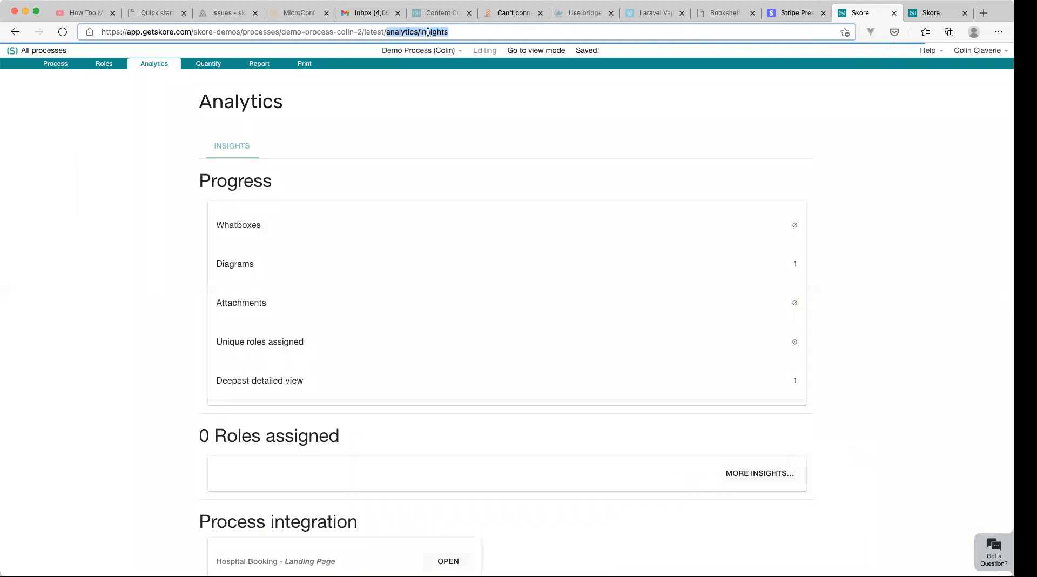
Step: Examine the Analytics address segment by segment, covering the version, page, skore-demos workspace and process slug
click(460, 35)
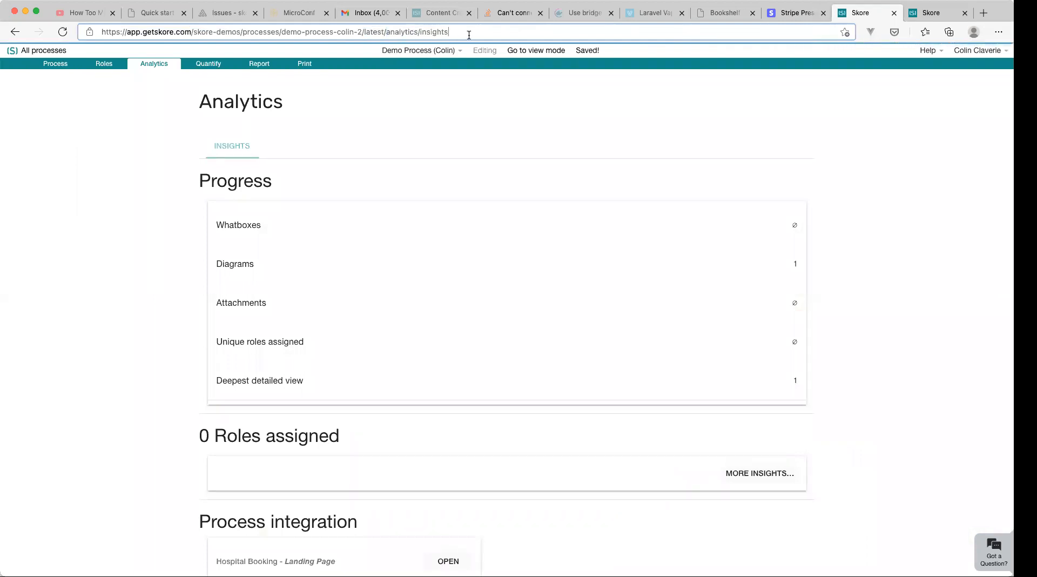
key(alt+shift+Left)
key(alt+shift+Left)
key(alt+shift+Left)
key(alt+shift+Left)
key(alt+shift+Left)
key(alt+shift+Right)
key(alt+shift+Right)
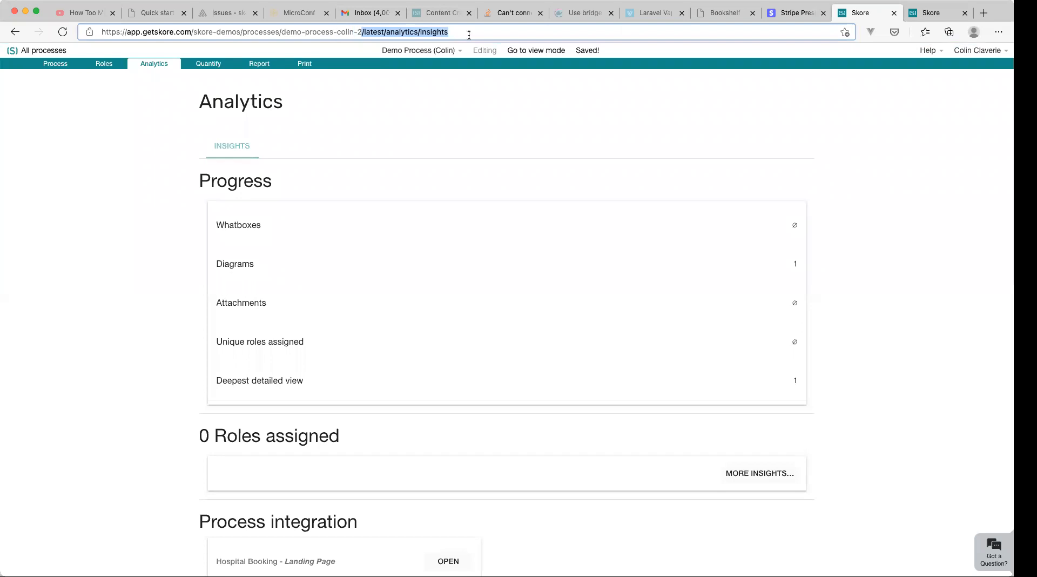
double_click(411, 32)
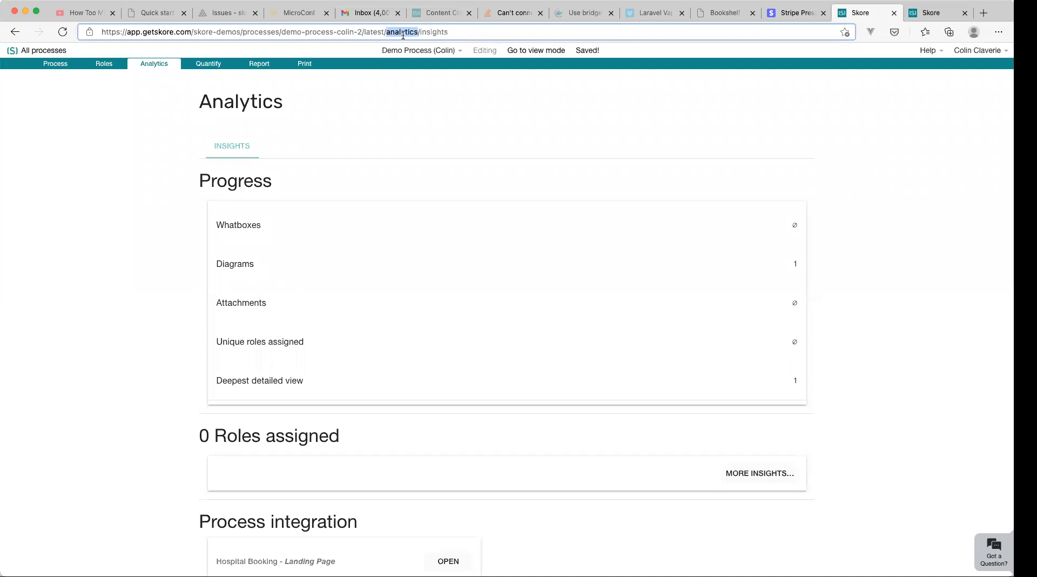
triple_click(430, 32)
click(458, 32)
drag(193, 33, 231, 33)
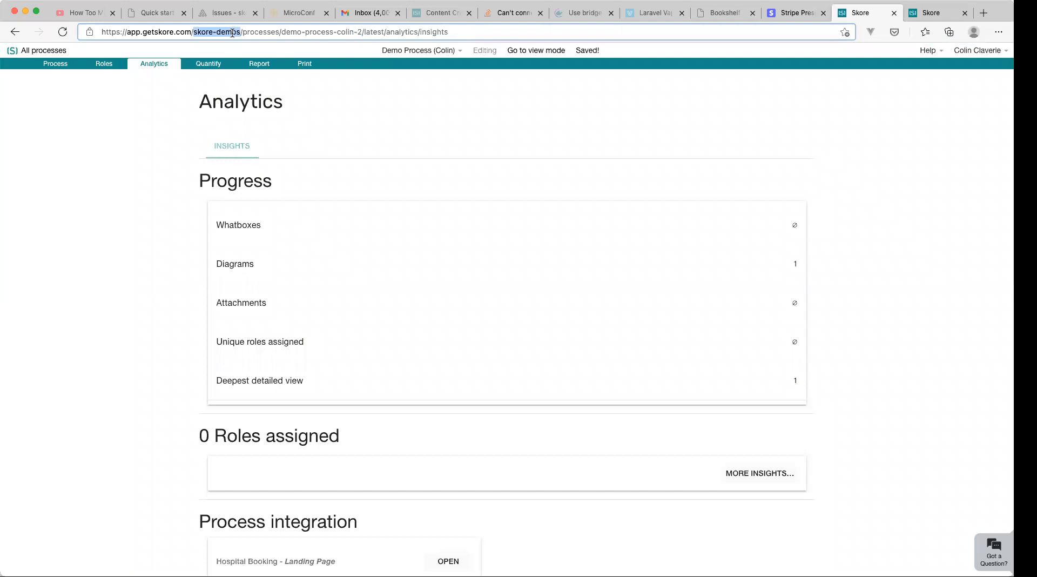
drag(281, 33, 362, 31)
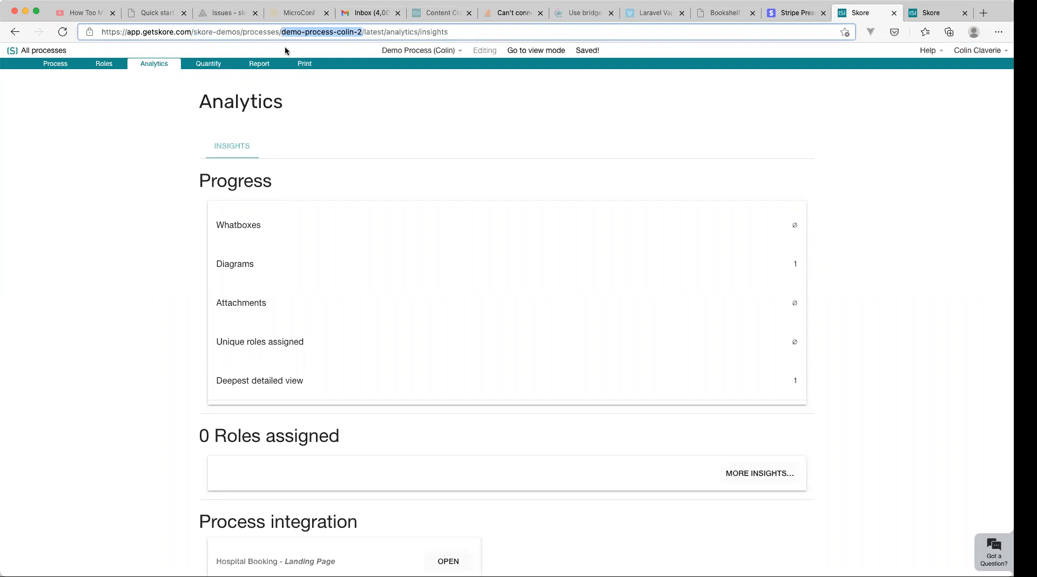
click(374, 32)
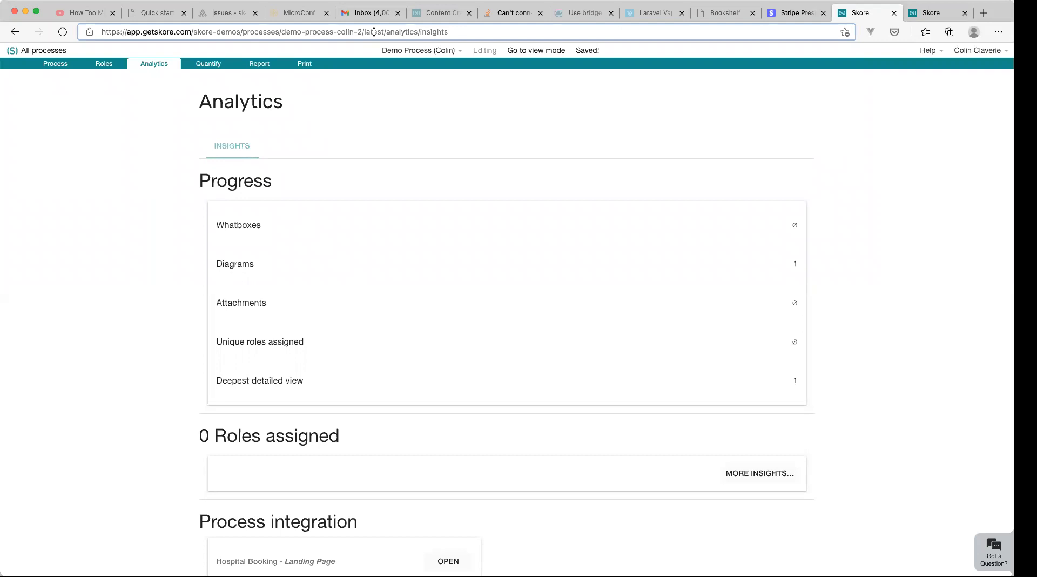
Step: Return to the process diagram, then load the template library at app.getskore.com/library
click(54, 63)
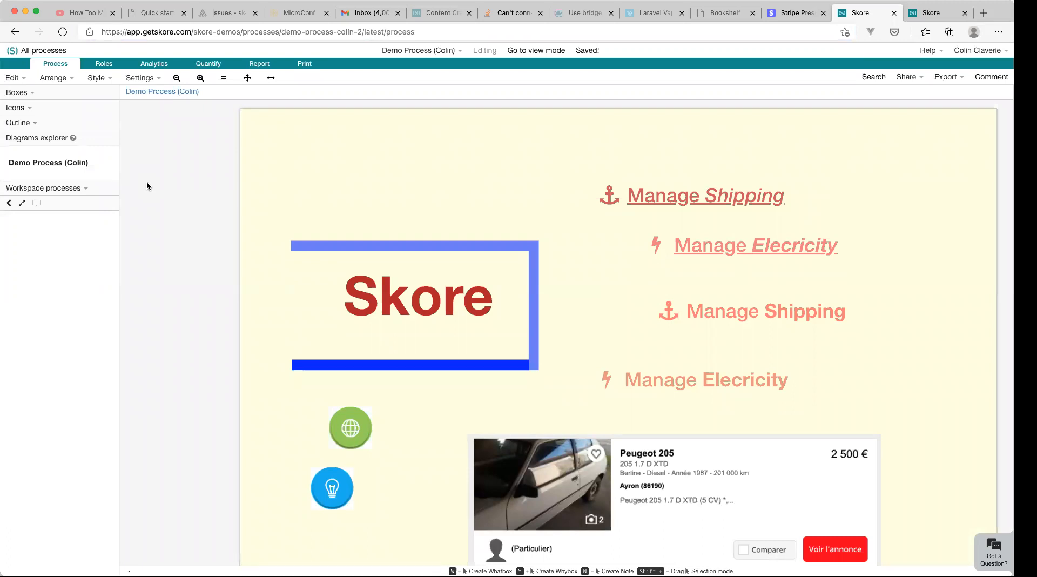
click(506, 26)
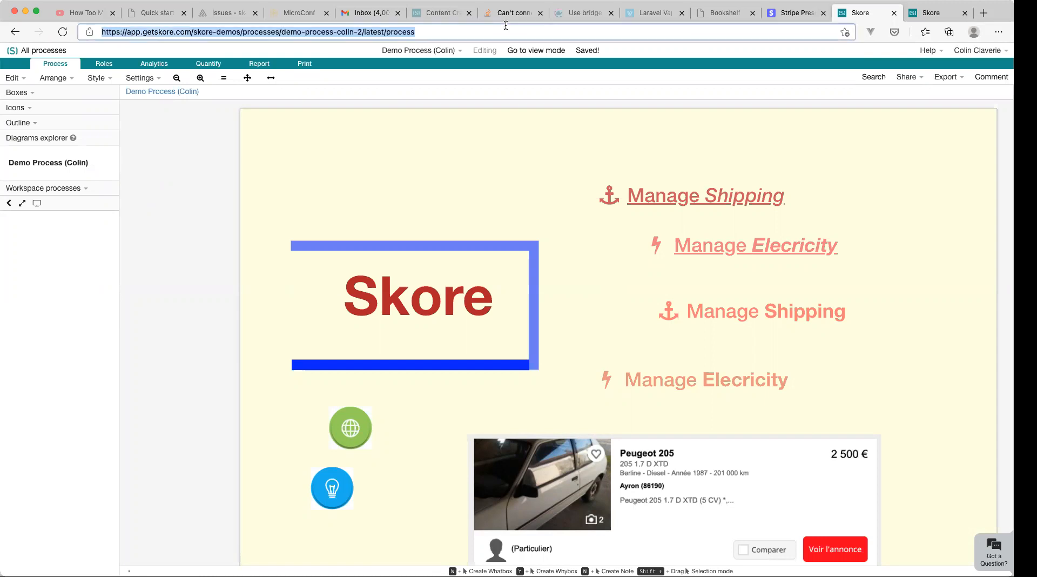
key(alt+Right)
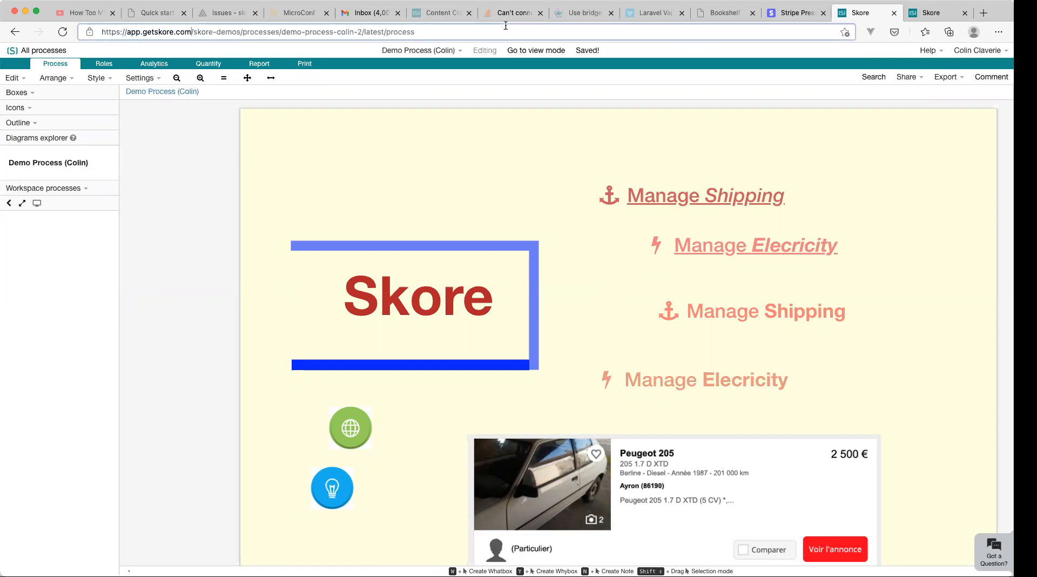
key(shift+End)
key(BackSpace)
text(/li)
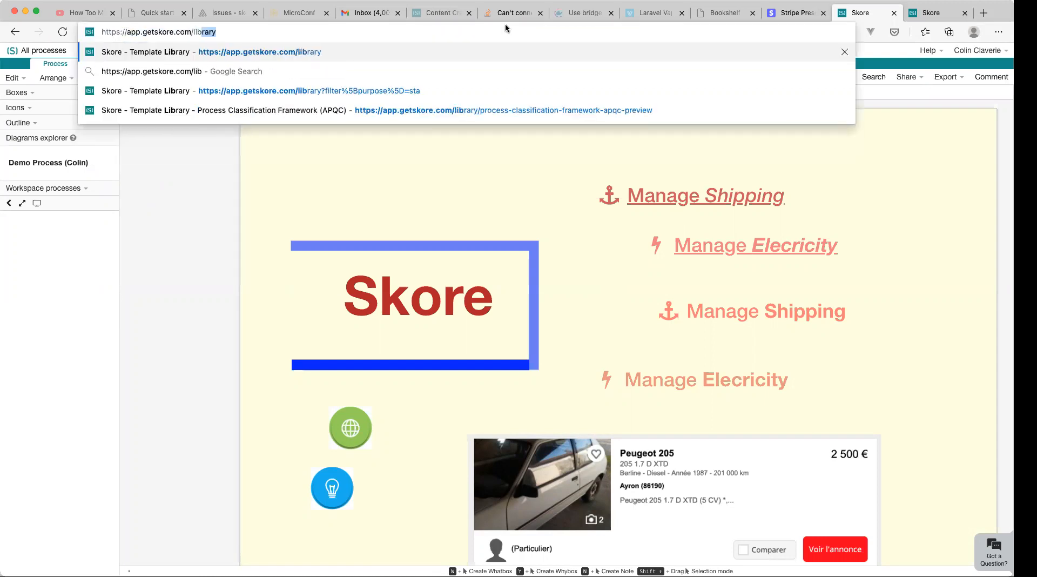
key(Return)
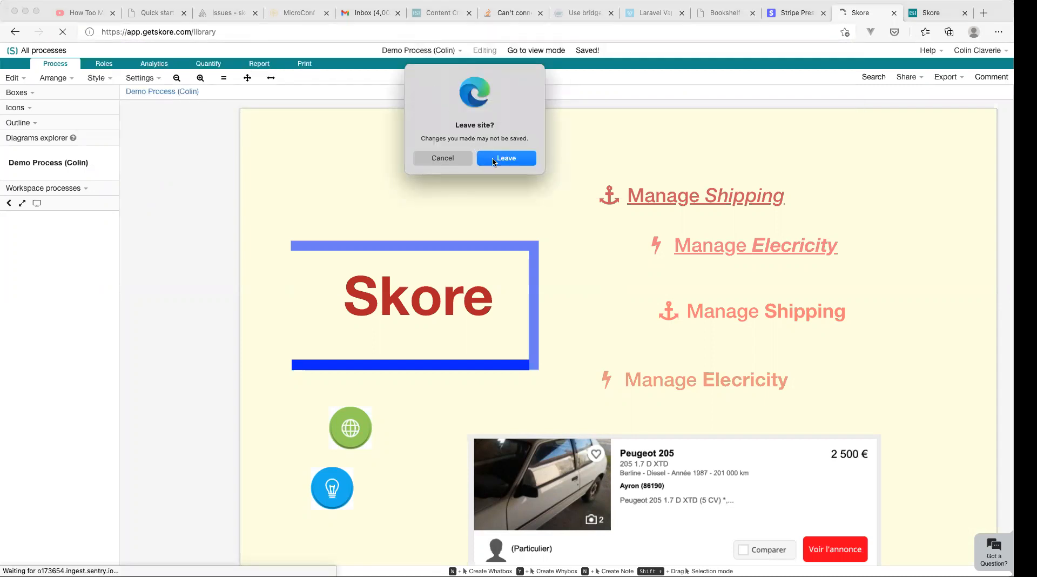